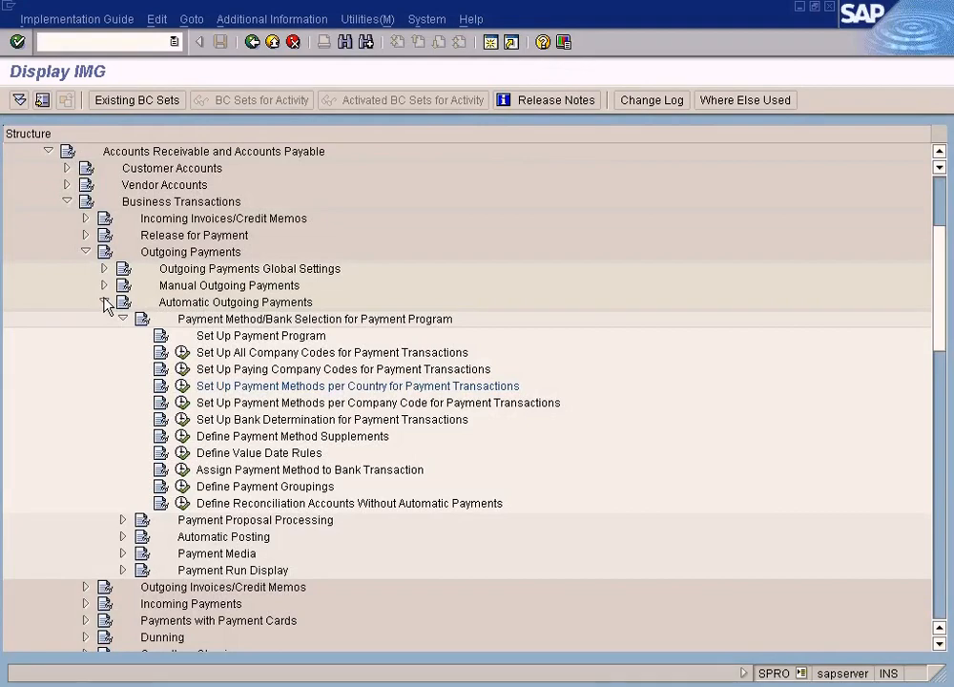
Switch to the SAP Training2.doc outline in Word and review the Automatic Payment Run topics: Introduction, Configuration and Execution.
key(alt+Tab)
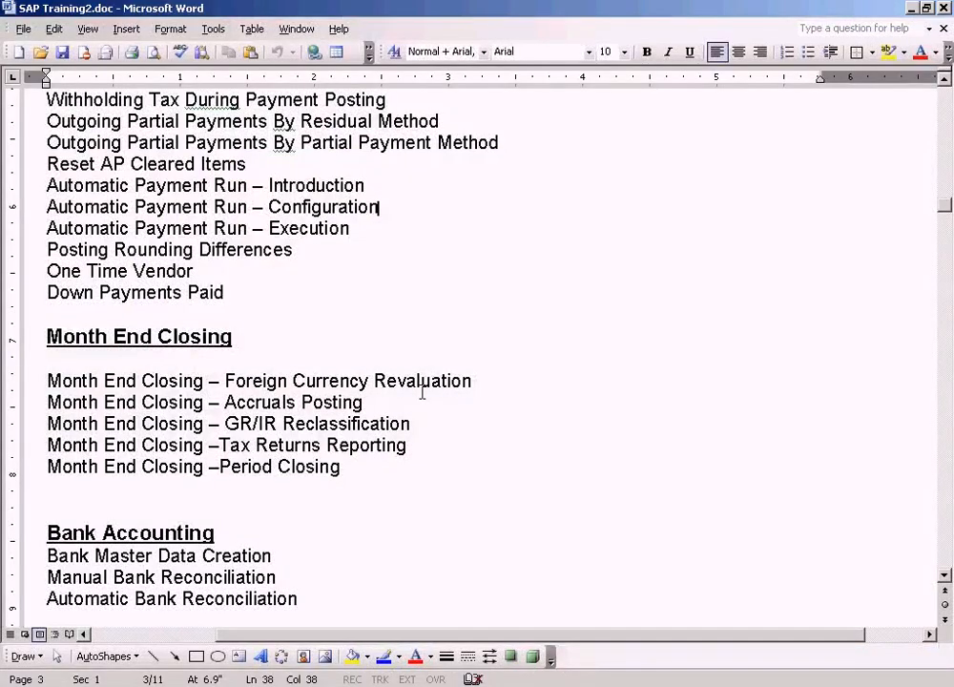
click(369, 184)
triple_click(373, 185)
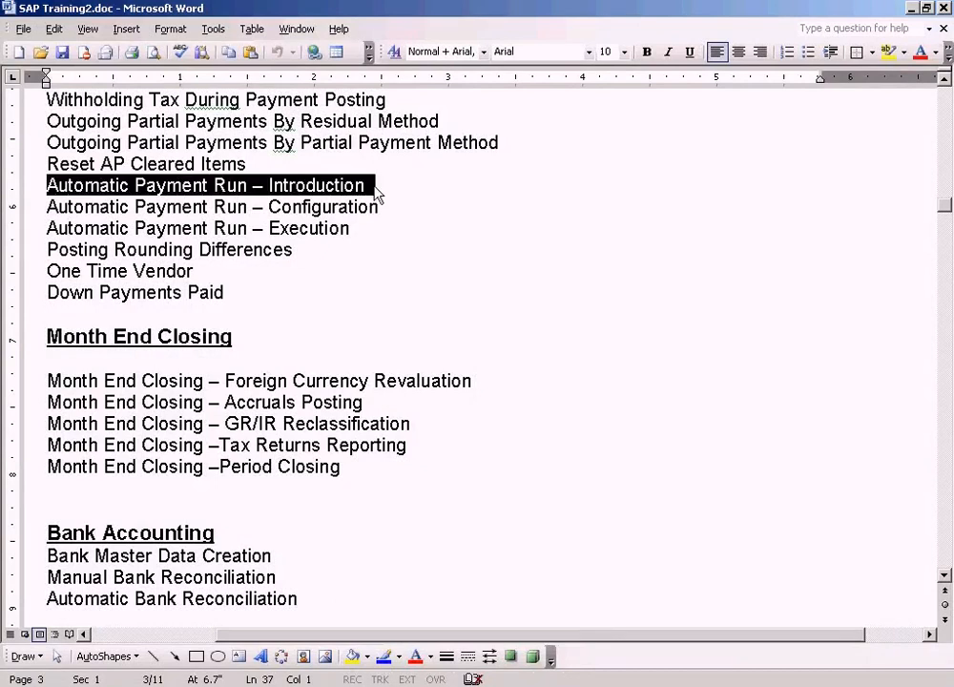
click(382, 206)
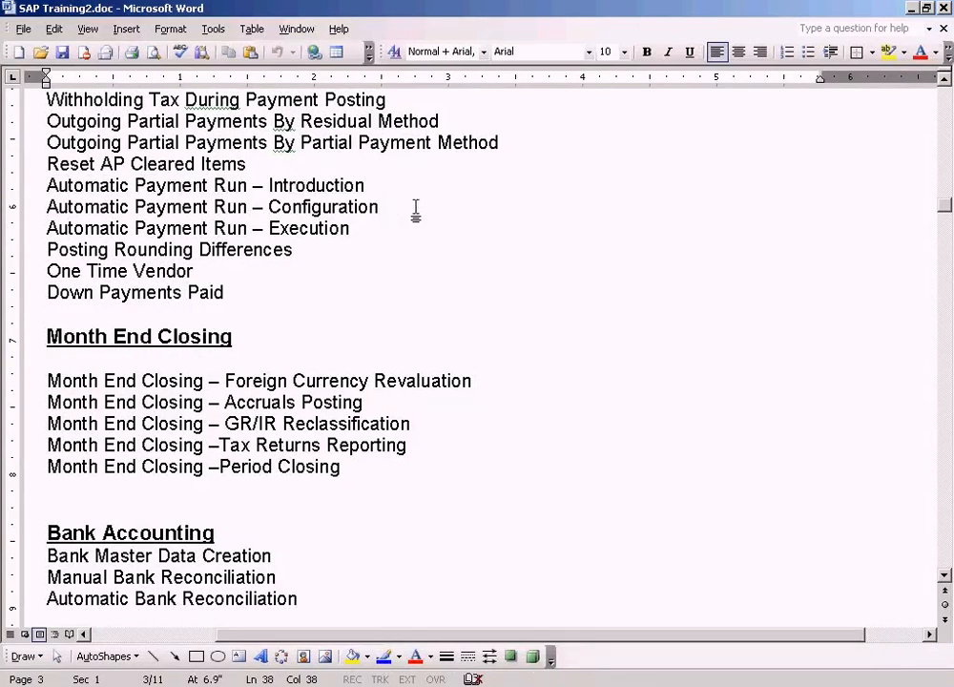
triple_click(416, 208)
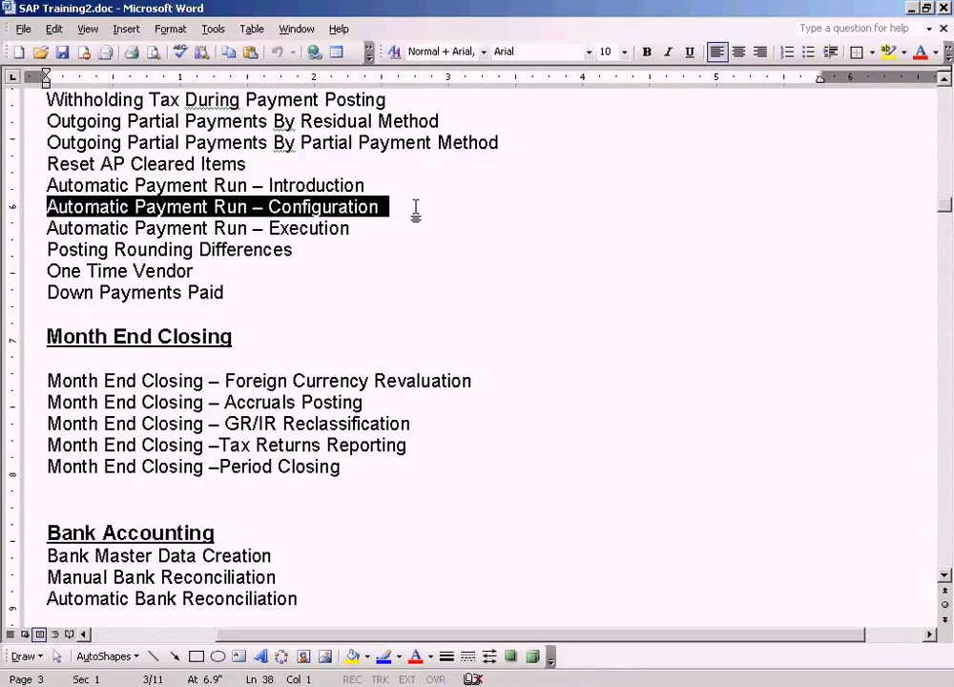
click(374, 226)
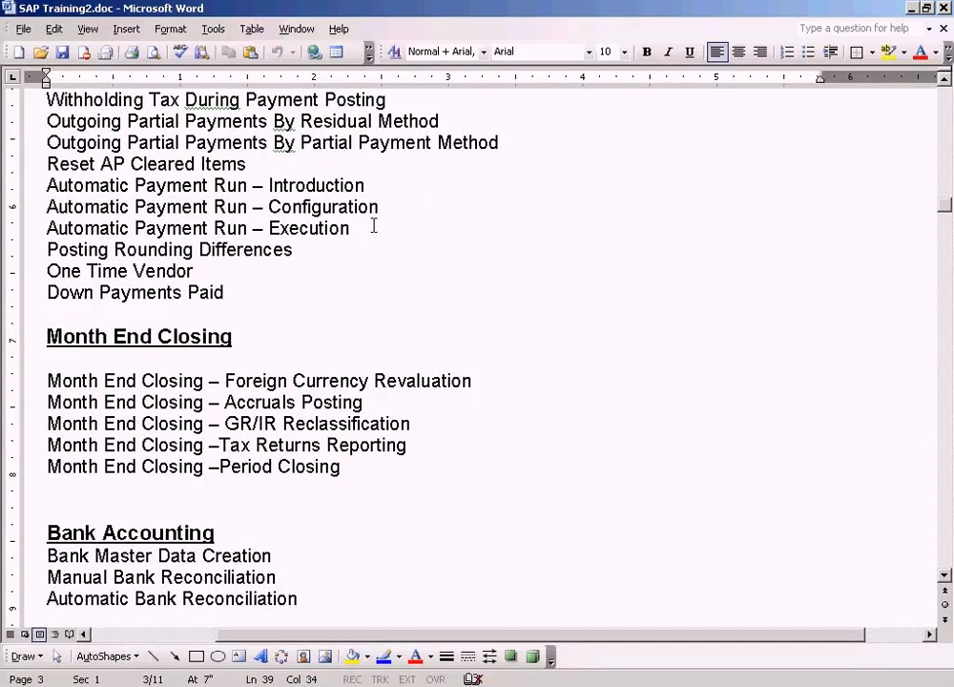
triple_click(374, 226)
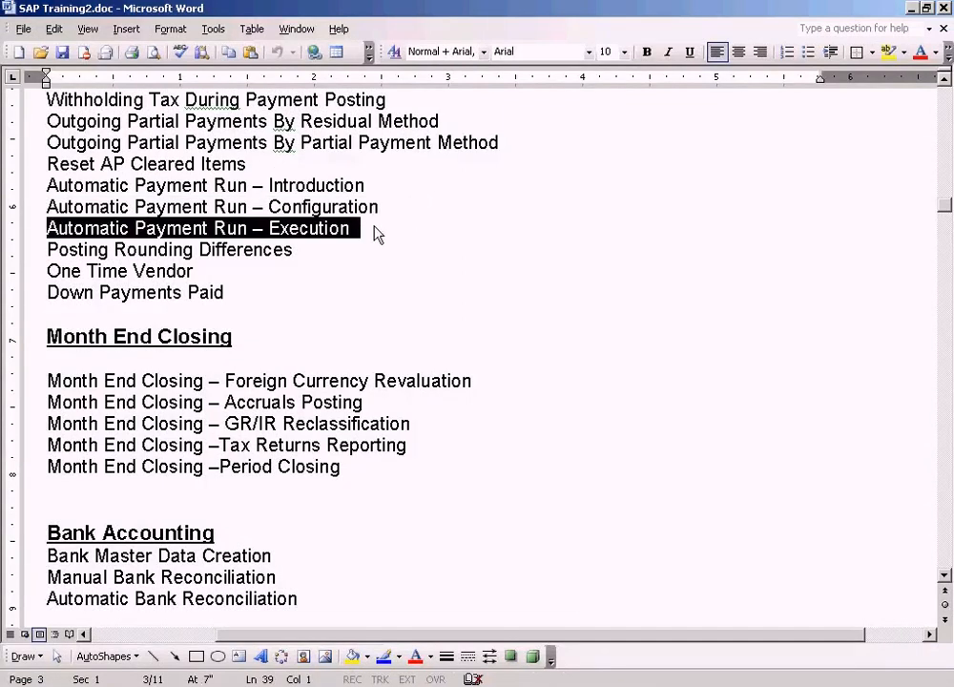
click(396, 206)
drag(396, 206, 100, 204)
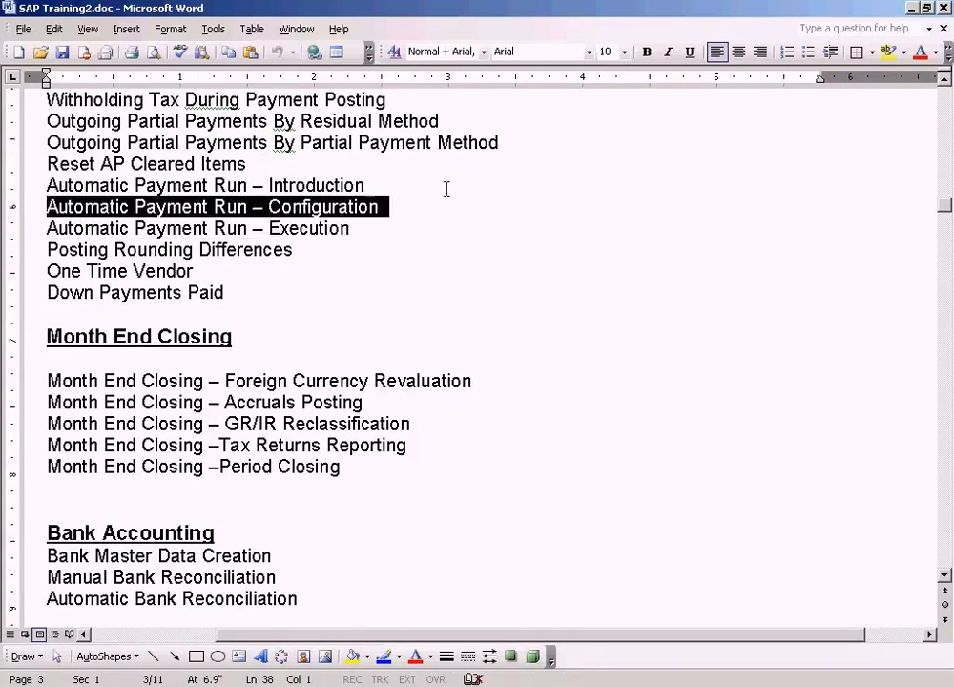
Return to SAP's Display IMG and trace the path from Financial Accounting (New) through Accounts Receivable and Accounts Payable, Business Transactions and Outgoing Payments to Automatic Outgoing Payments.
click(391, 683)
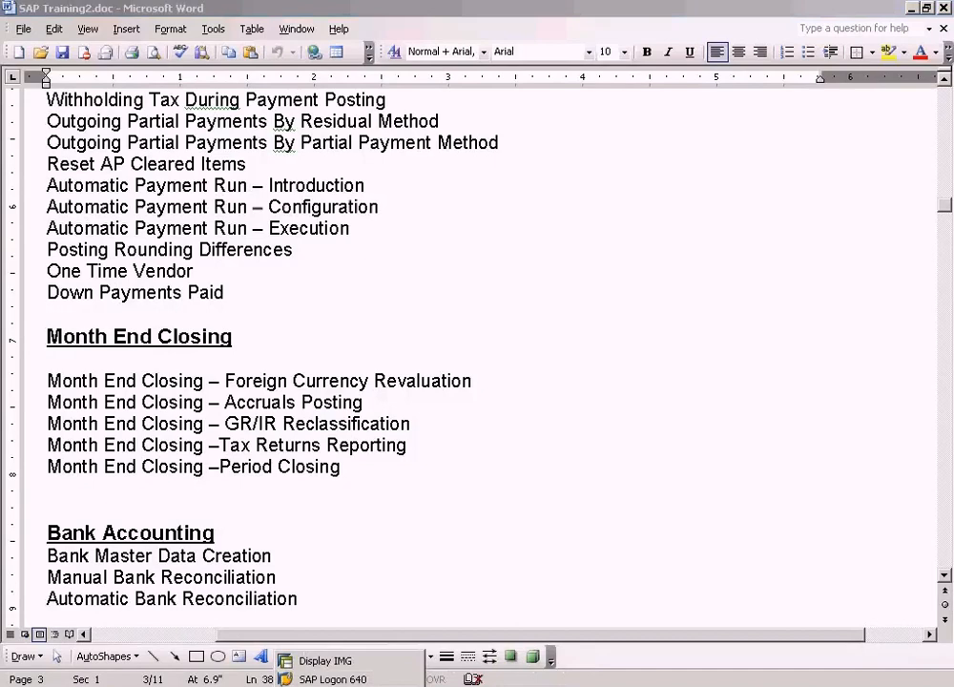
click(386, 662)
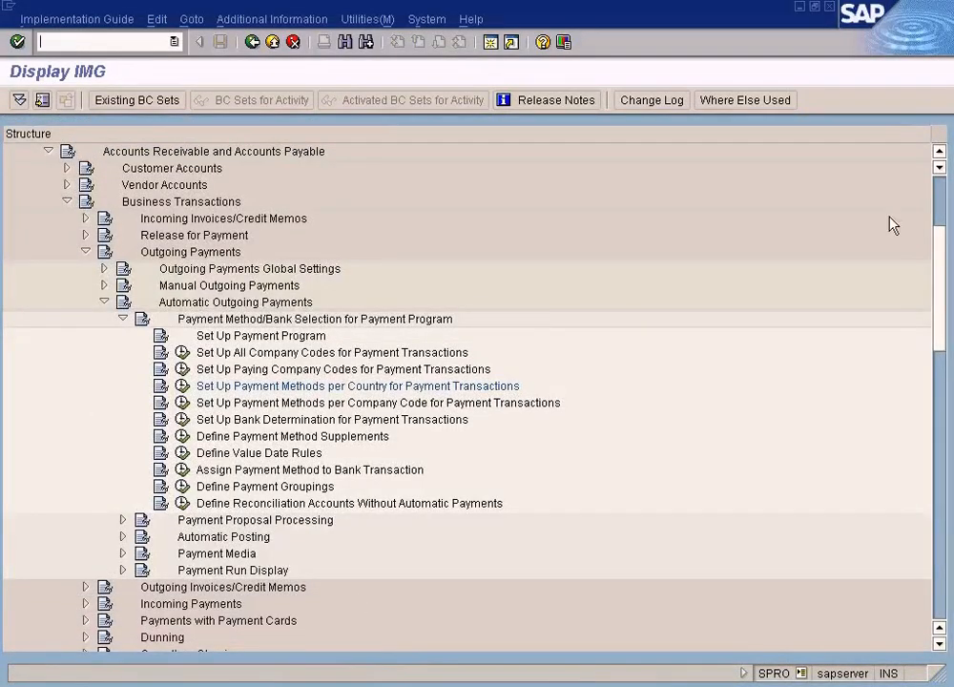
click(939, 152)
click(939, 152)
click(939, 151)
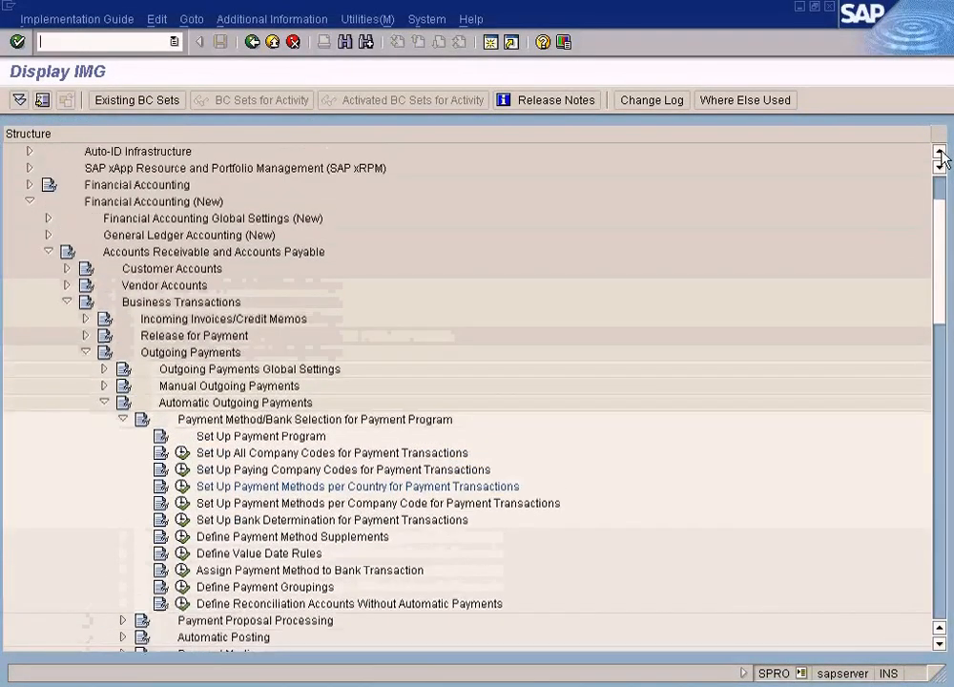
click(939, 151)
click(939, 151)
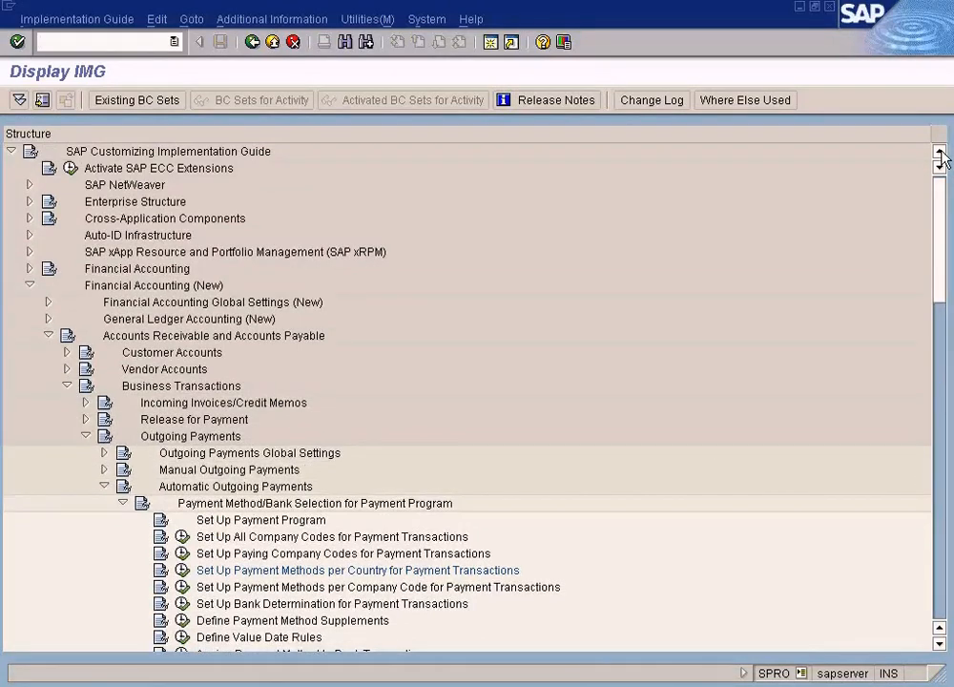
click(128, 286)
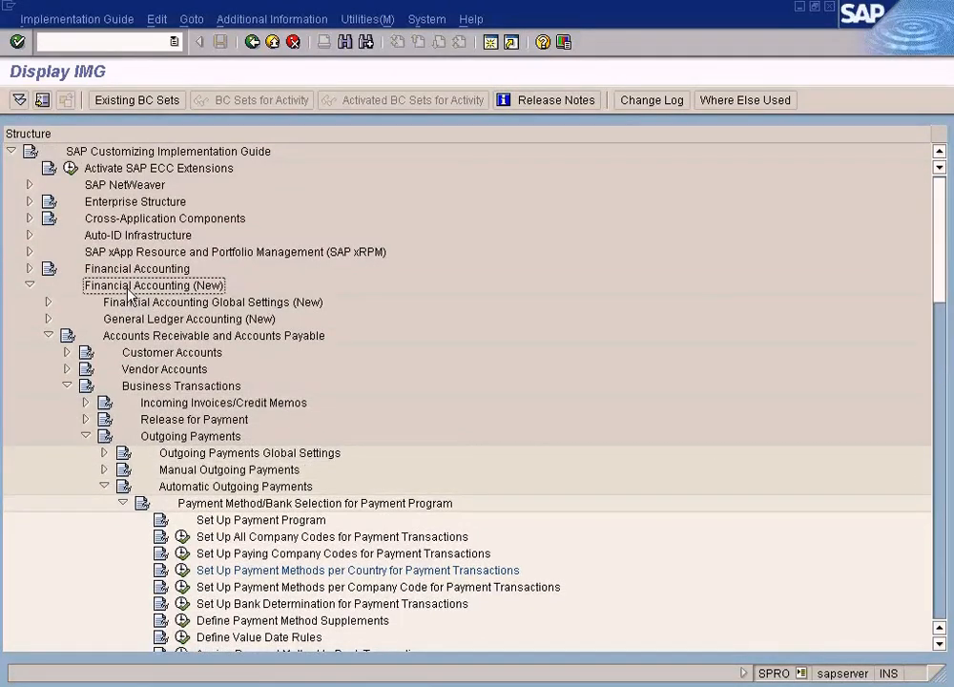
click(127, 336)
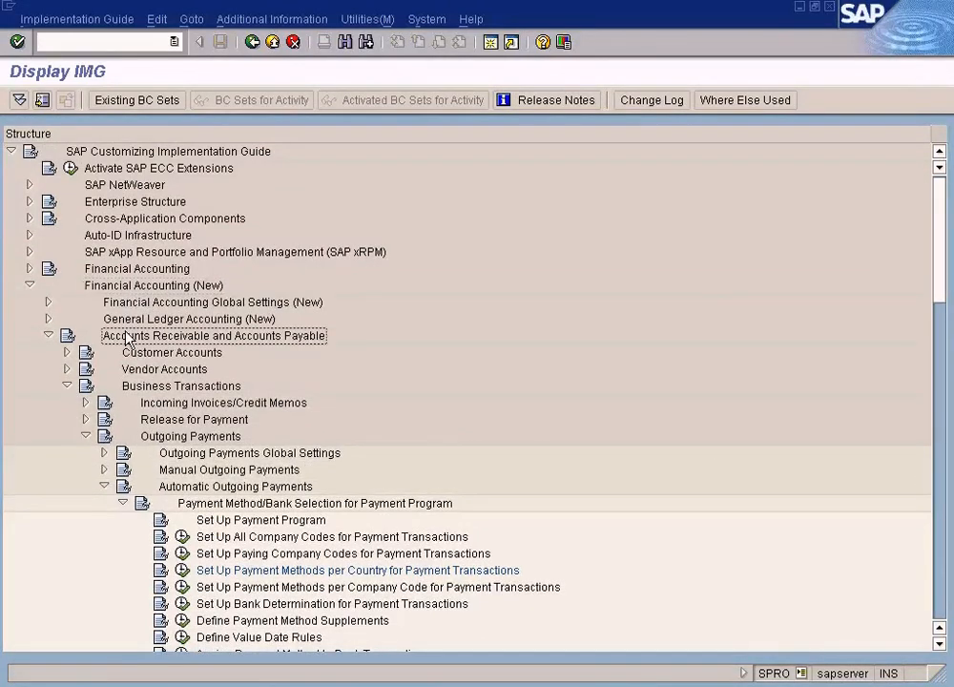
click(130, 386)
click(160, 442)
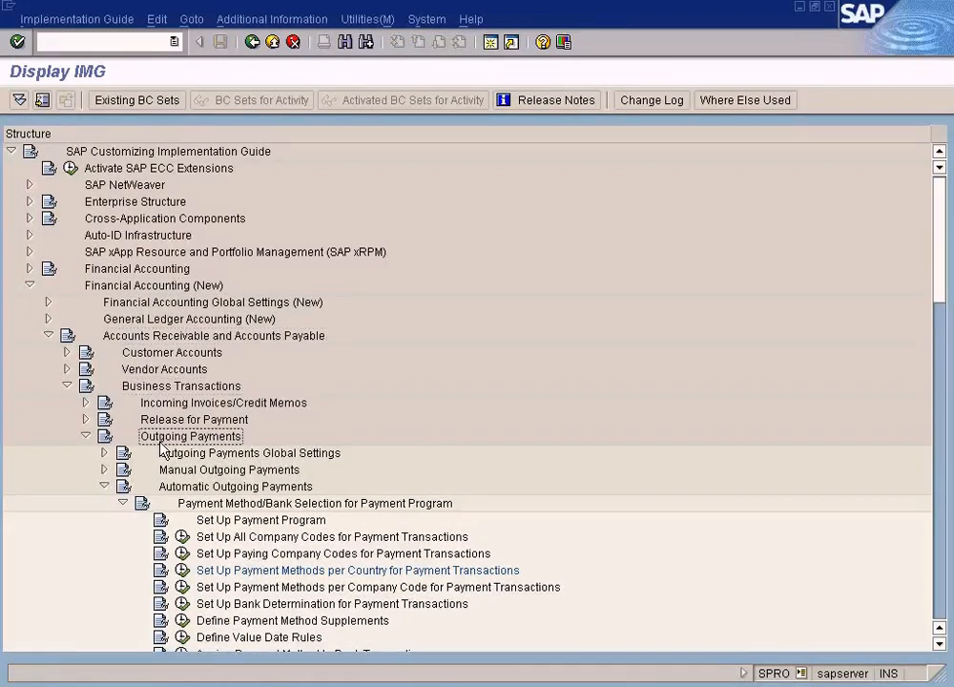
click(164, 472)
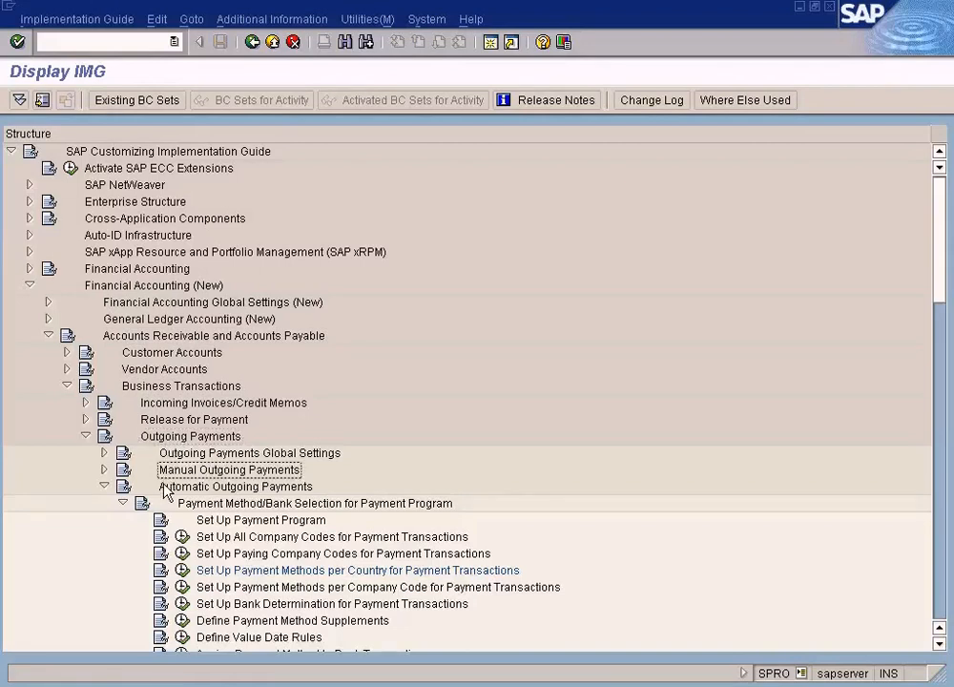
click(164, 486)
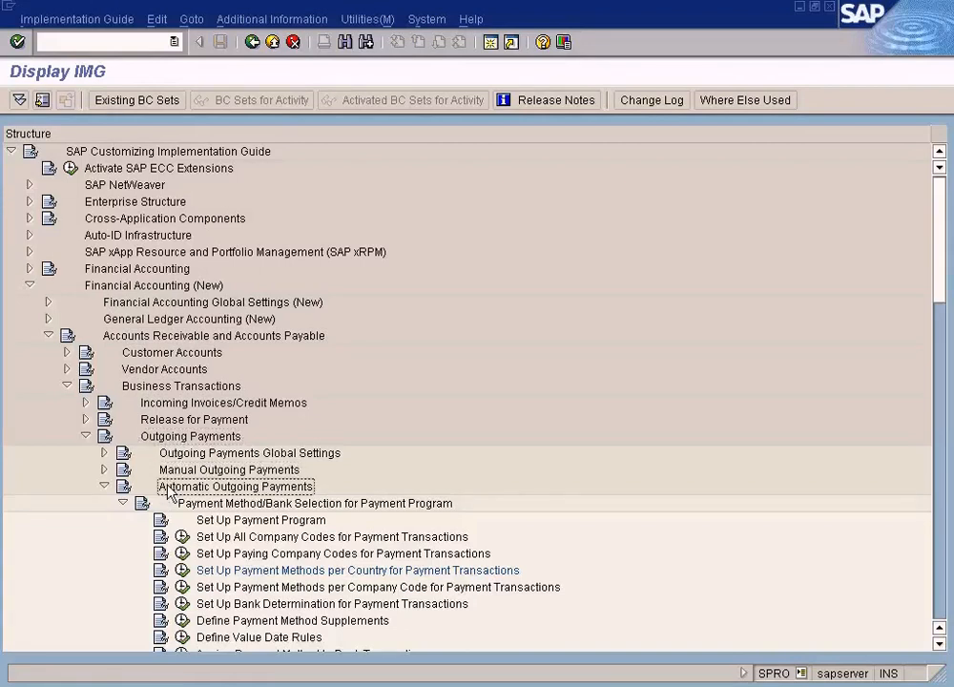
Read the documentation of the Set Up Payment Program activity under Payment Method/Bank Selection for Payment Program, and close it.
scroll(169, 489, down, 3)
click(235, 370)
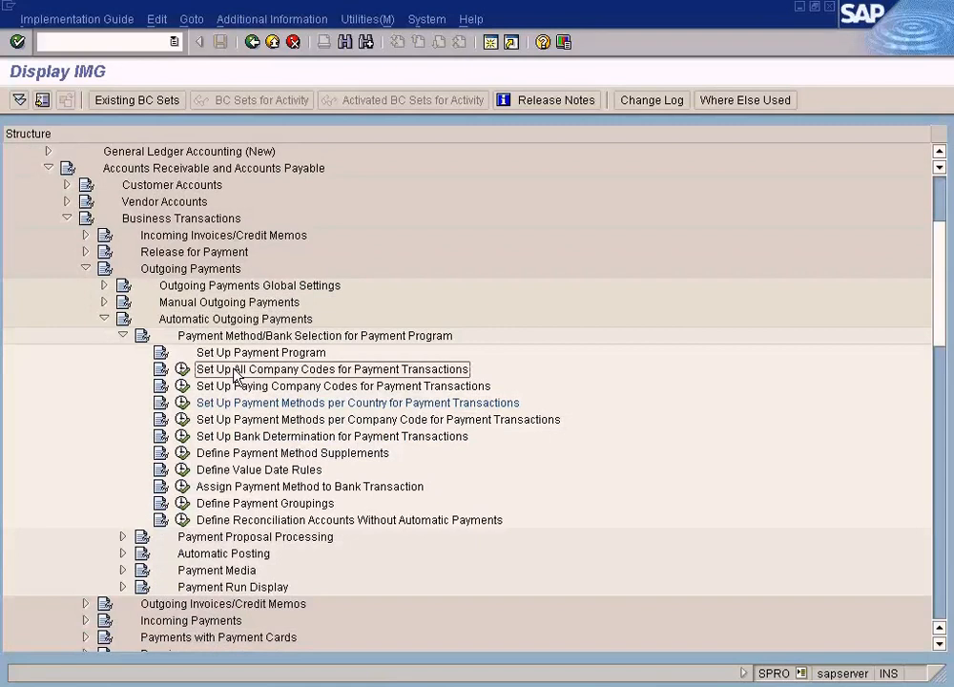
click(227, 353)
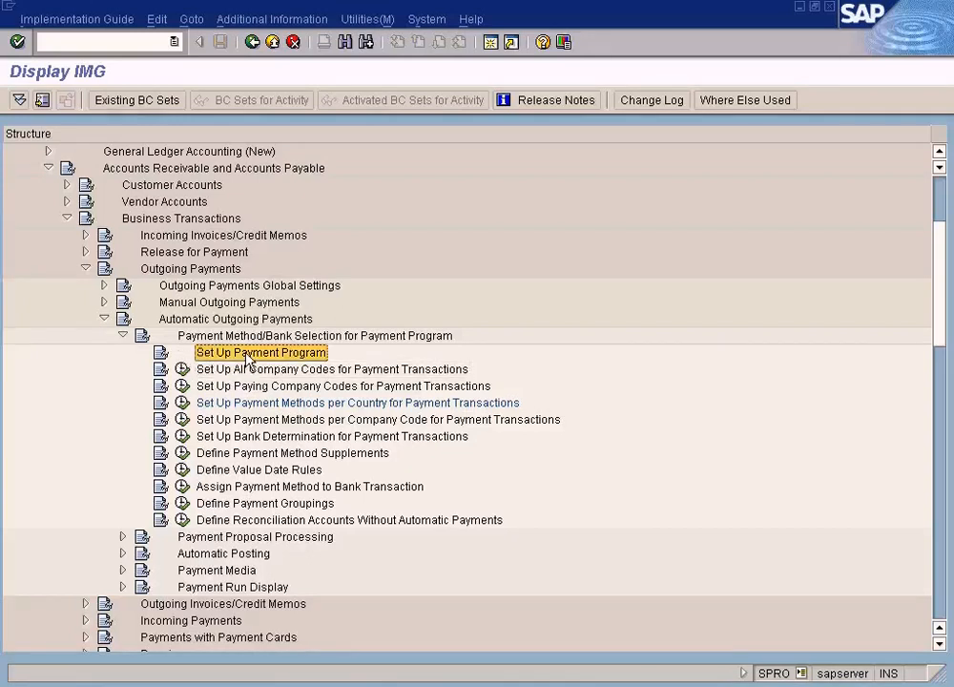
click(163, 352)
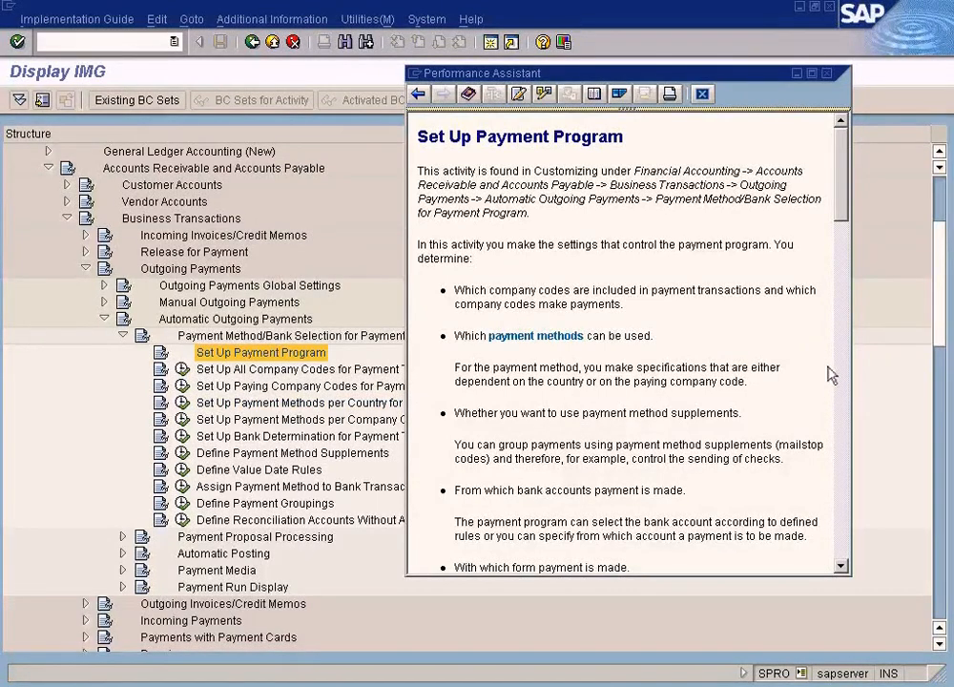
click(844, 389)
click(844, 389)
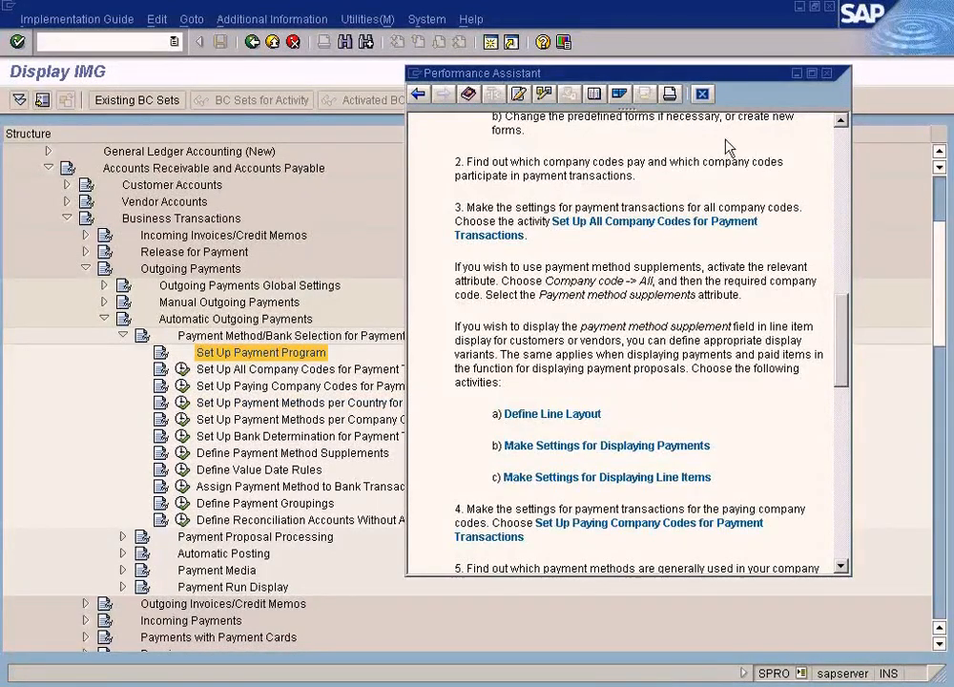
click(705, 96)
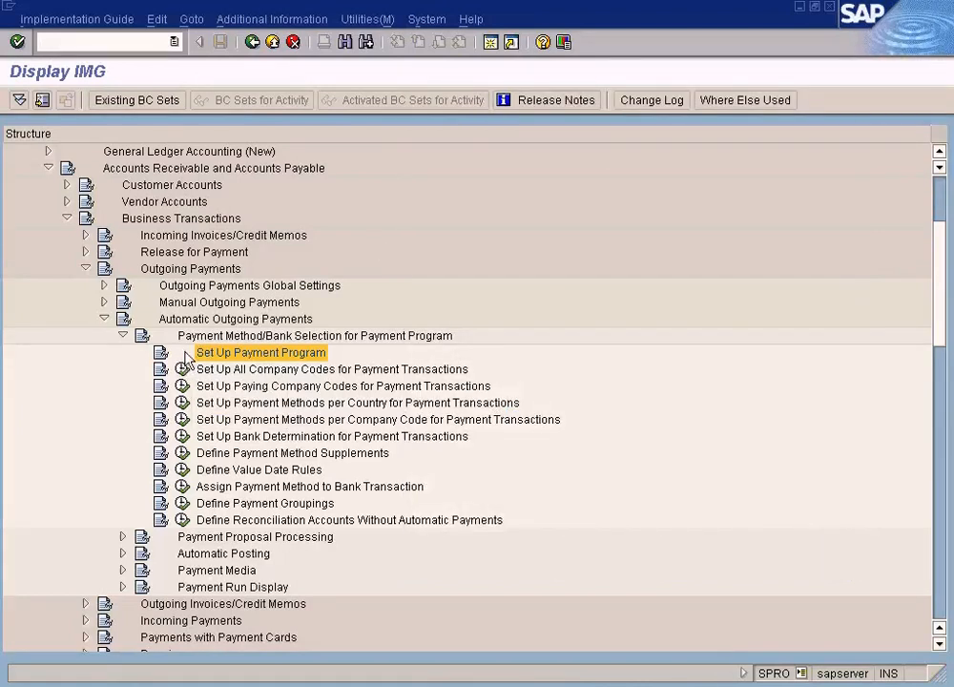
Compare the company code activities in the IMG with the configuration steps in the Automatic Payment Run Config.JPG diagram in Paint.
click(207, 369)
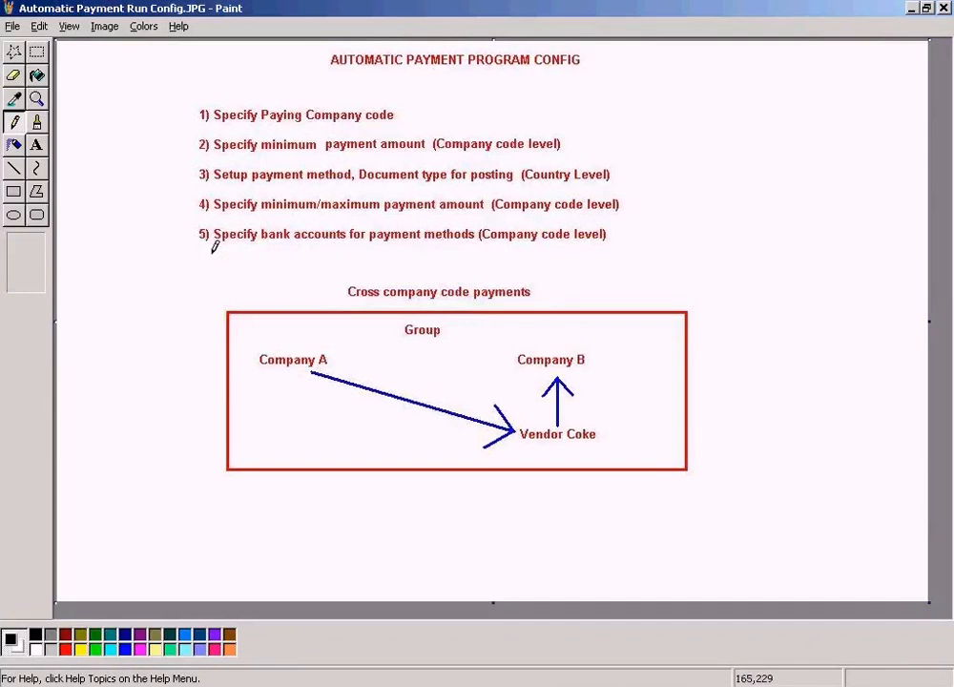
click(911, 8)
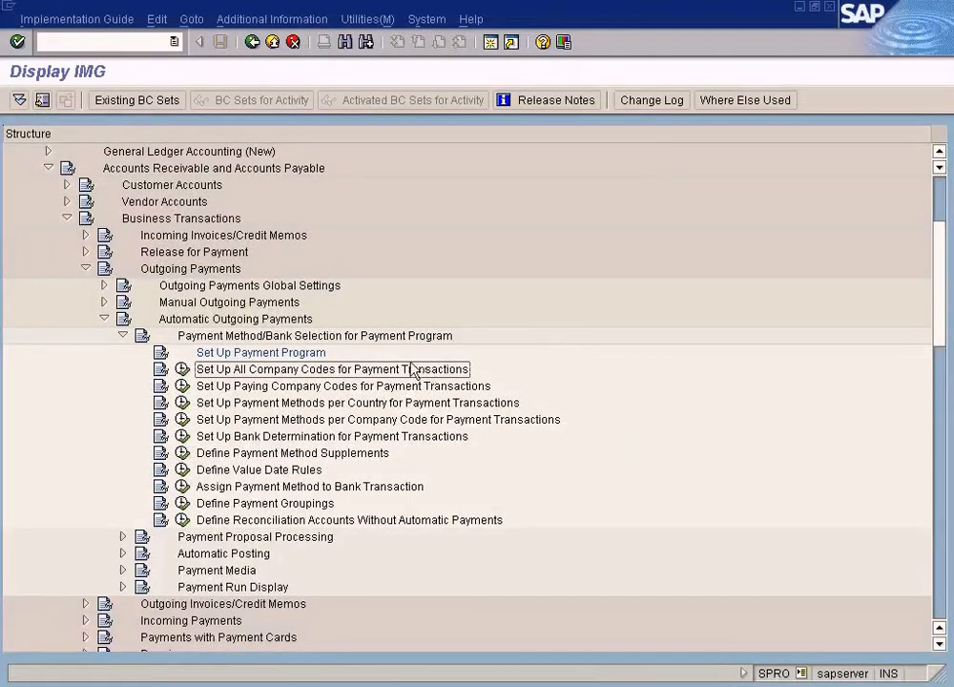
click(344, 385)
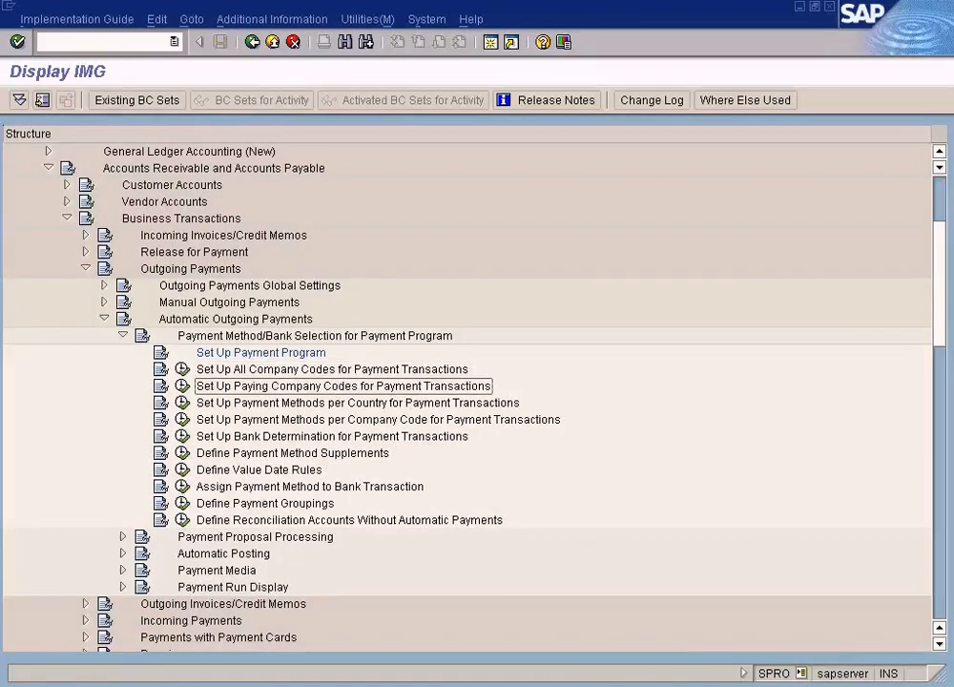
key(alt+Tab)
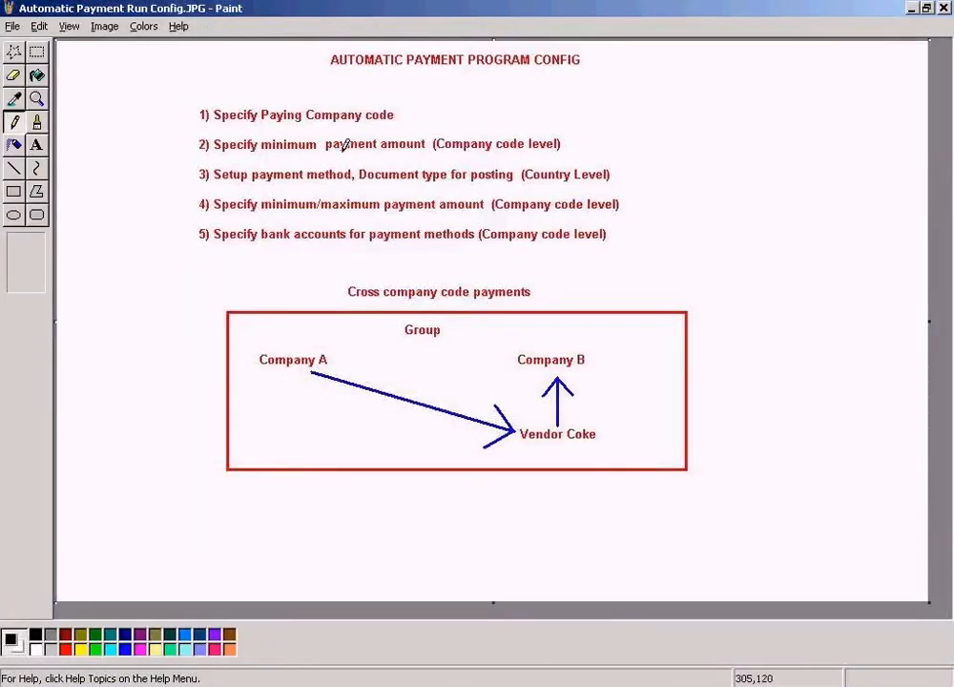
click(915, 8)
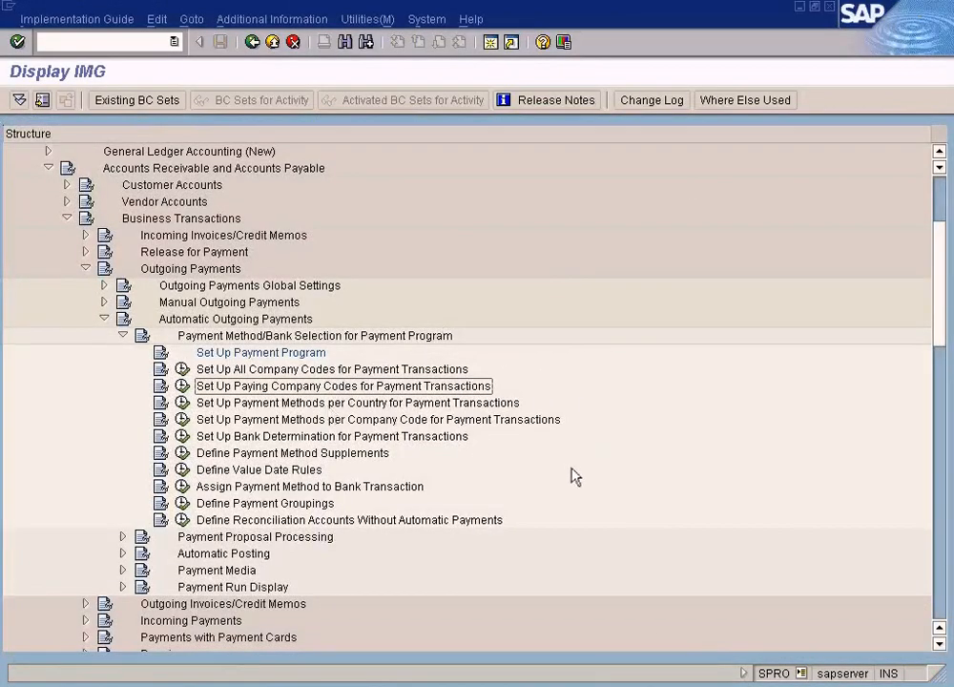
key(alt+Tab)
Execute the Set Up All Company Codes for Payment Transactions activity in SAP and browse its company code list.
click(181, 370)
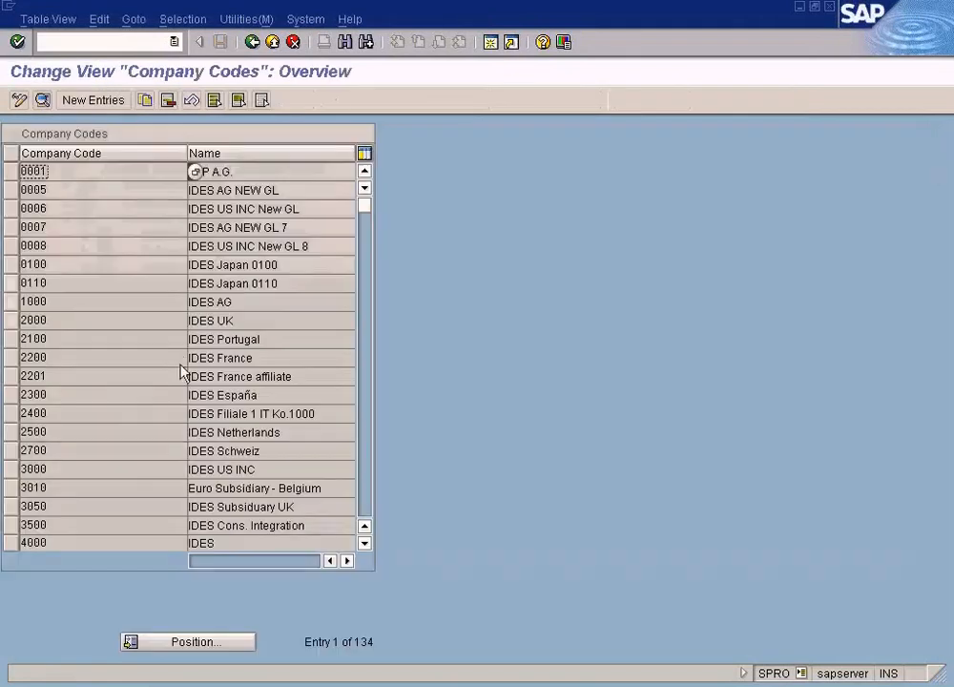
click(366, 474)
click(366, 474)
click(367, 474)
click(366, 474)
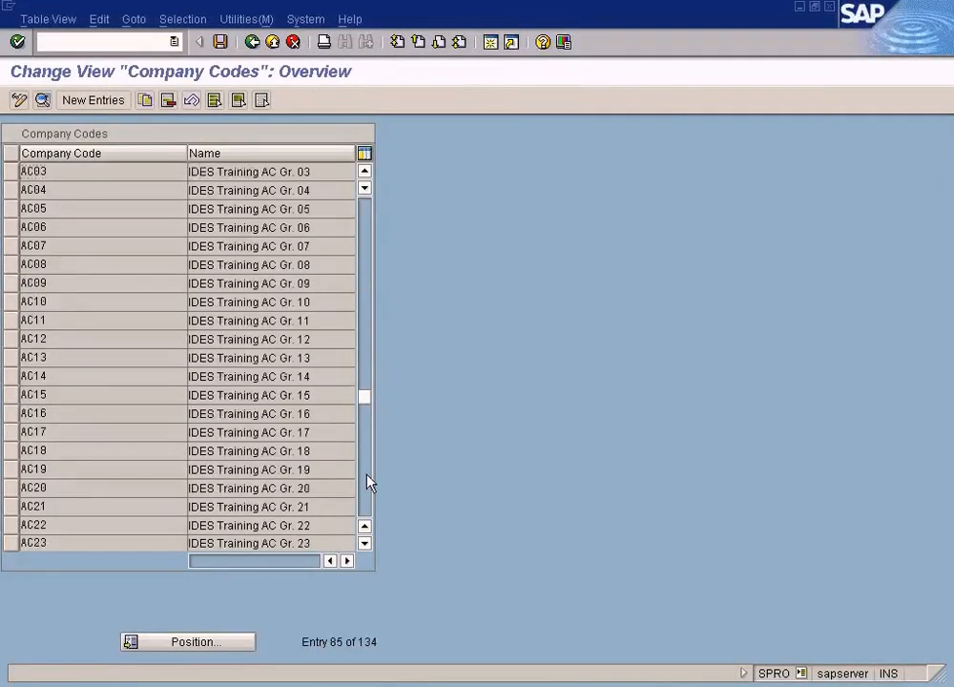
click(369, 481)
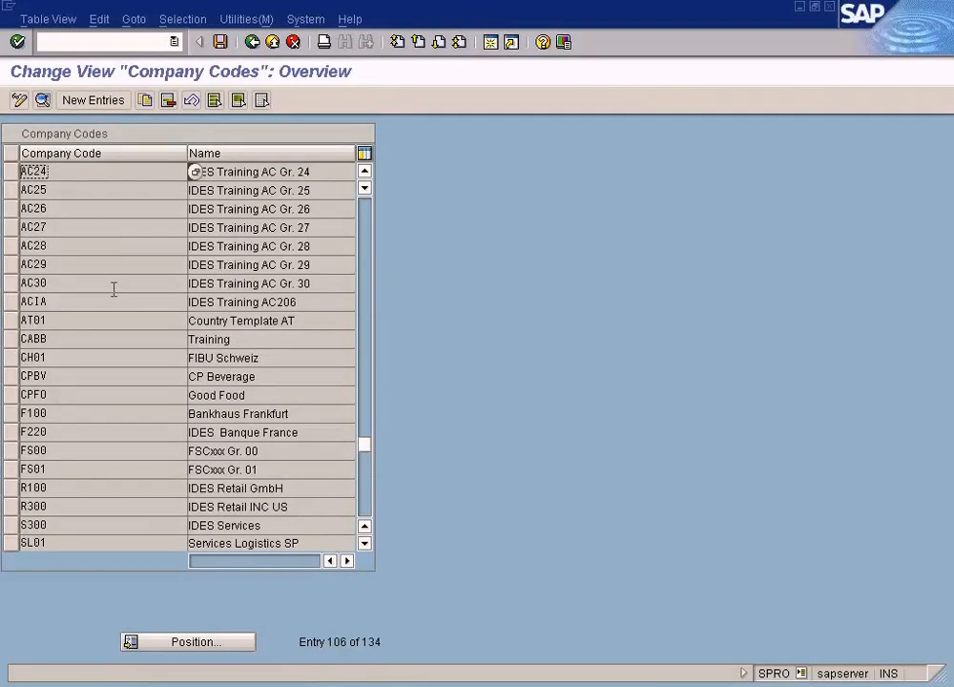
click(367, 472)
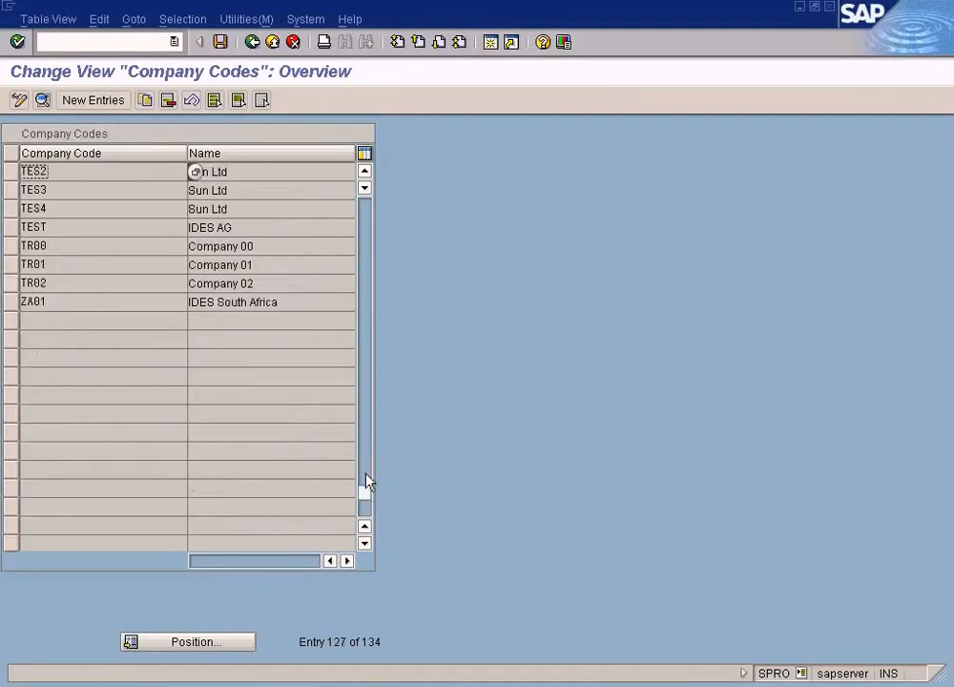
click(367, 305)
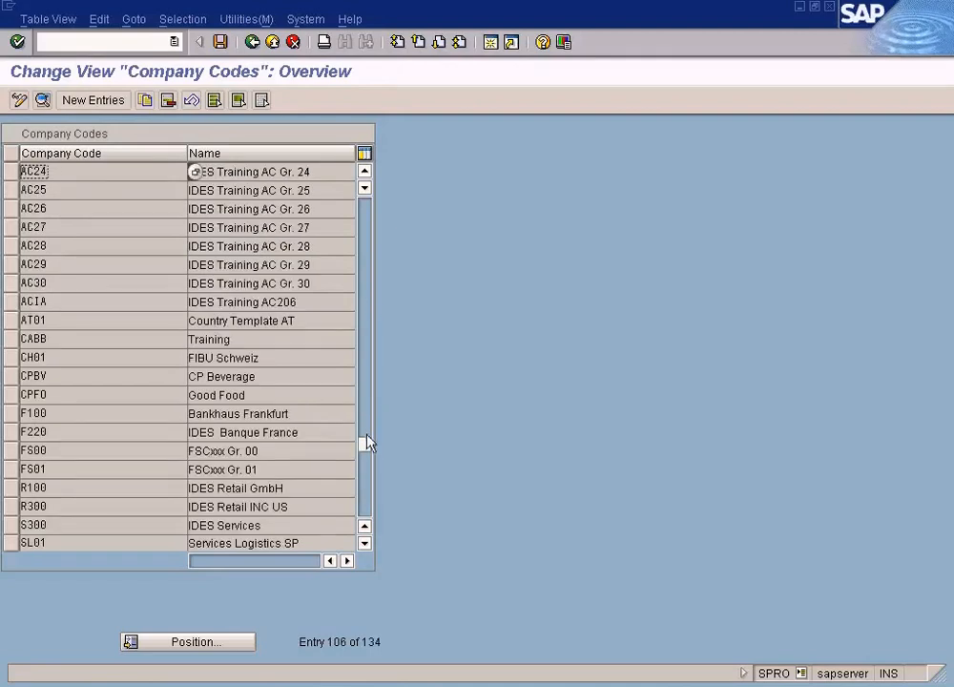
drag(363, 229, 362, 202)
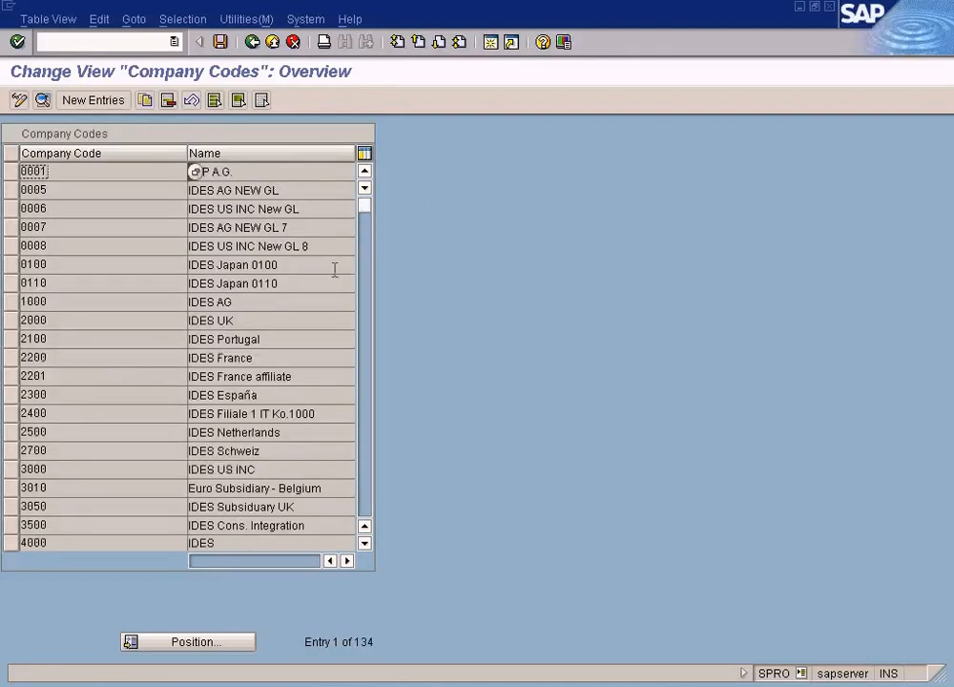
Open the details of company code 1000 and examine its paying company code and vendor special G/L transaction settings.
double_click(68, 305)
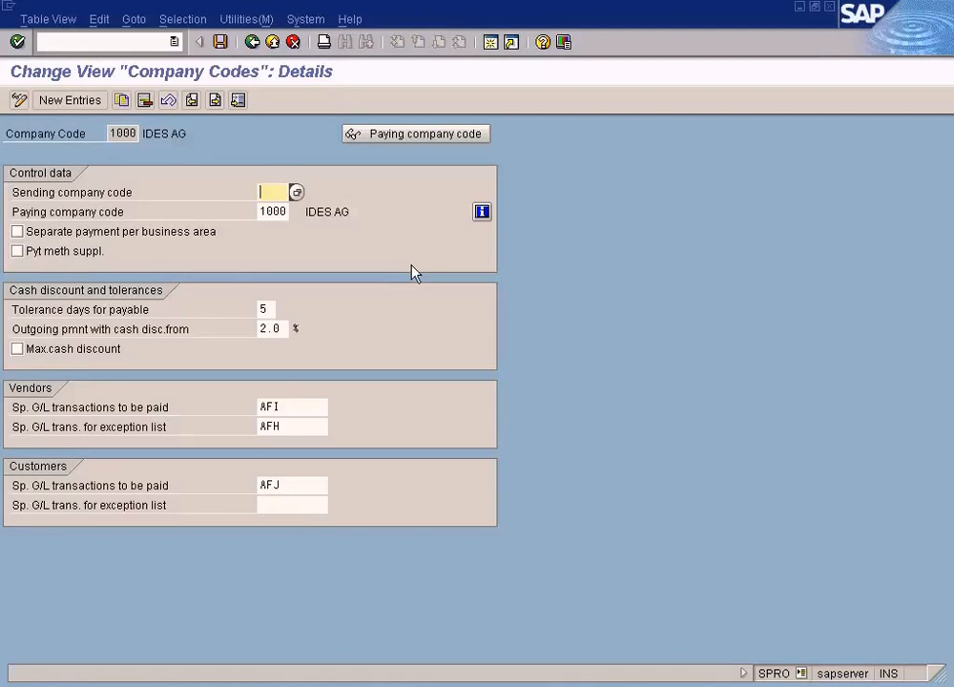
click(111, 132)
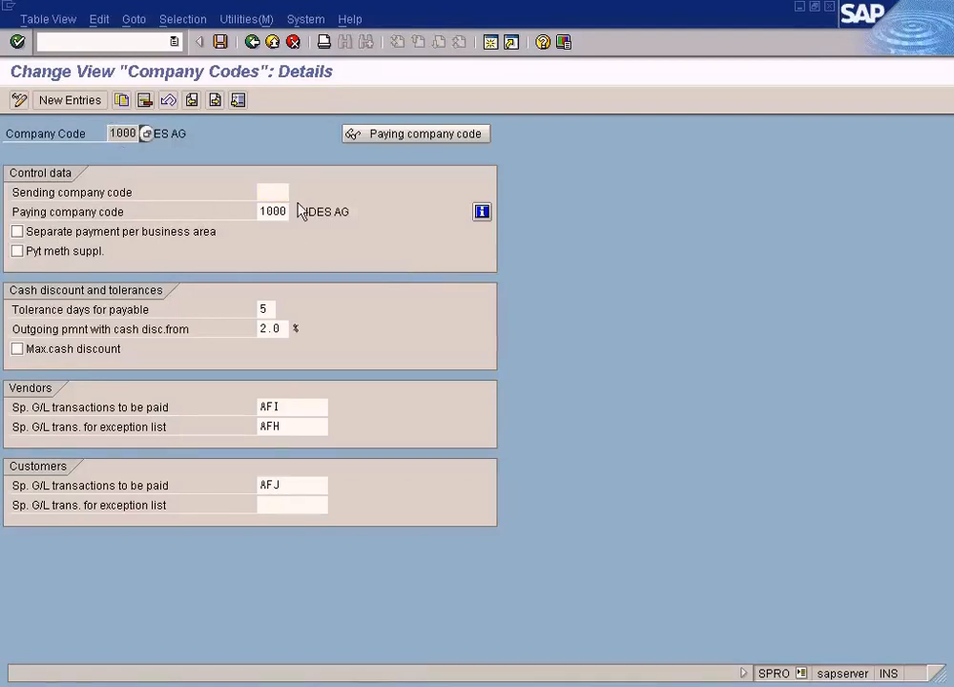
click(270, 212)
click(271, 404)
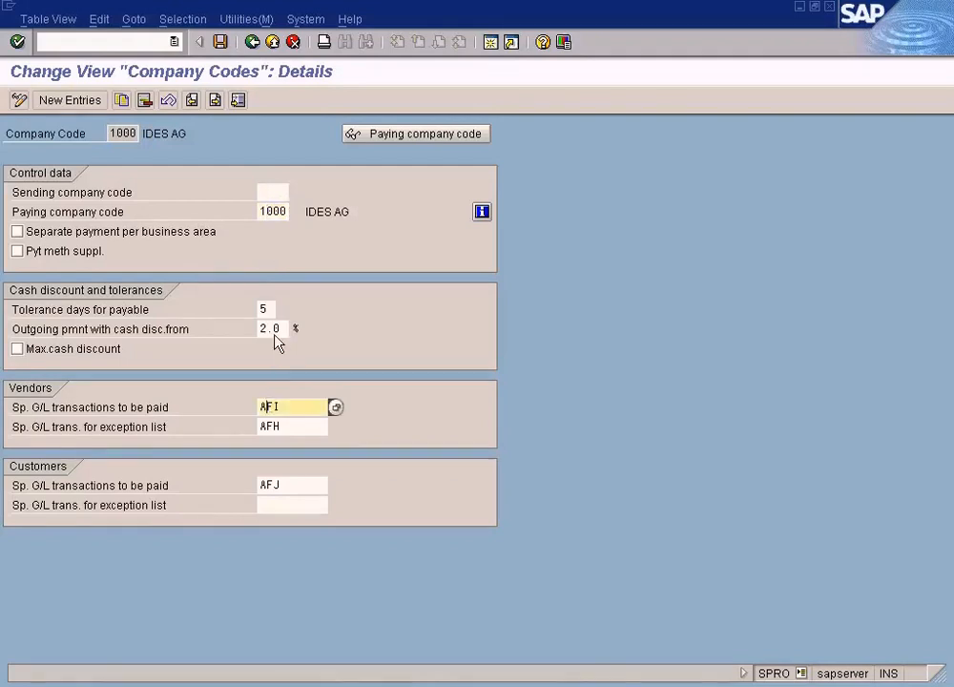
Leave the company code 1000 details and create a new entry with company code sun and paying company code sun.
click(255, 43)
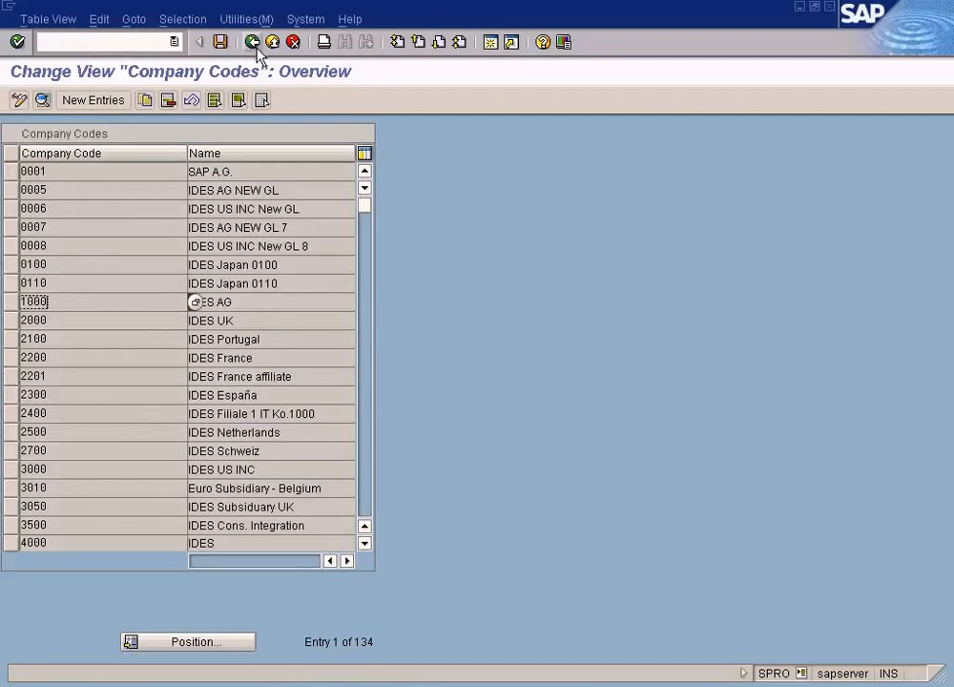
click(108, 101)
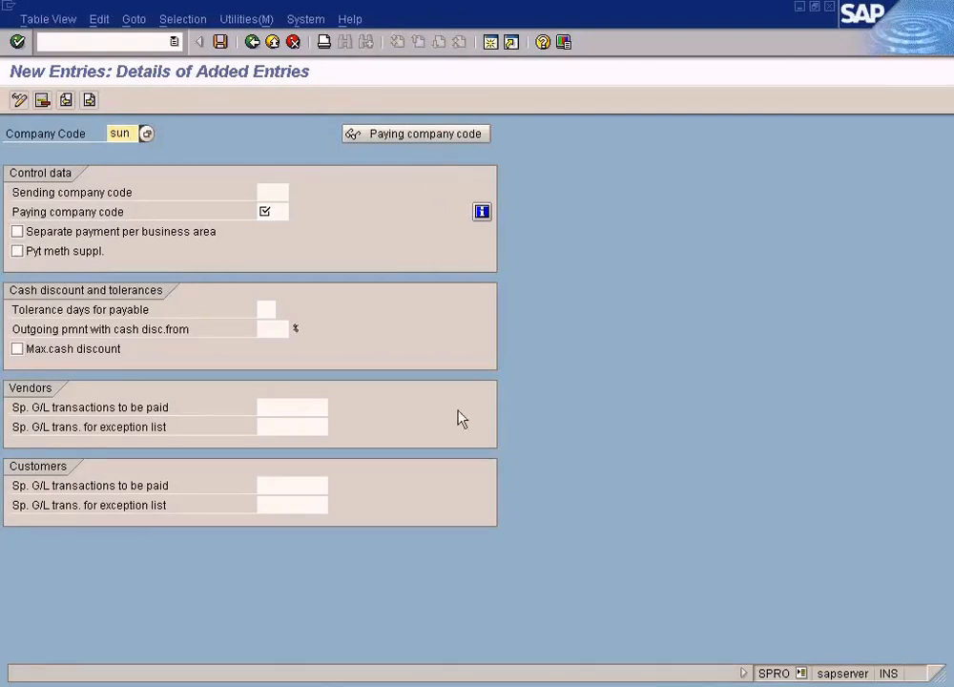
click(285, 209)
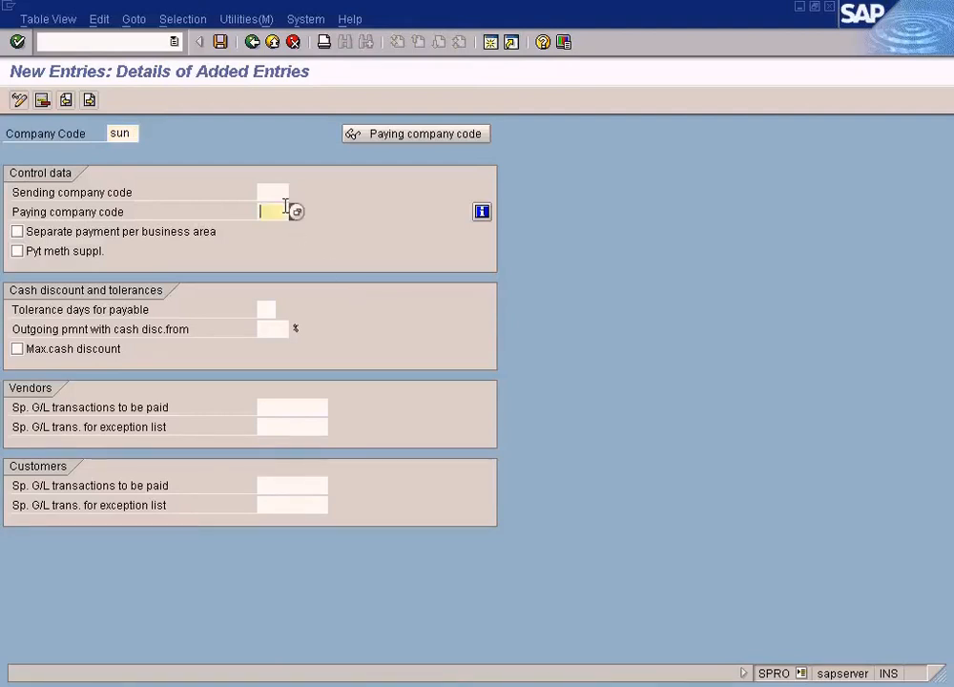
text(s)
click(269, 192)
click(274, 208)
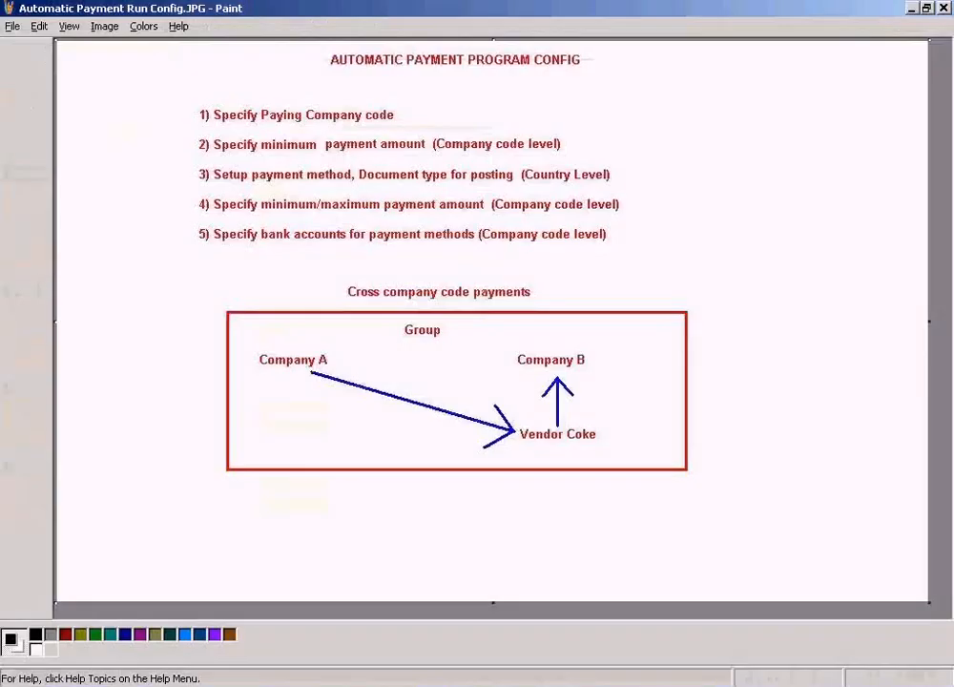
Switch to Paint, select the area around the Cross company code payments diagram, and return to SAP.
key(alt+Tab)
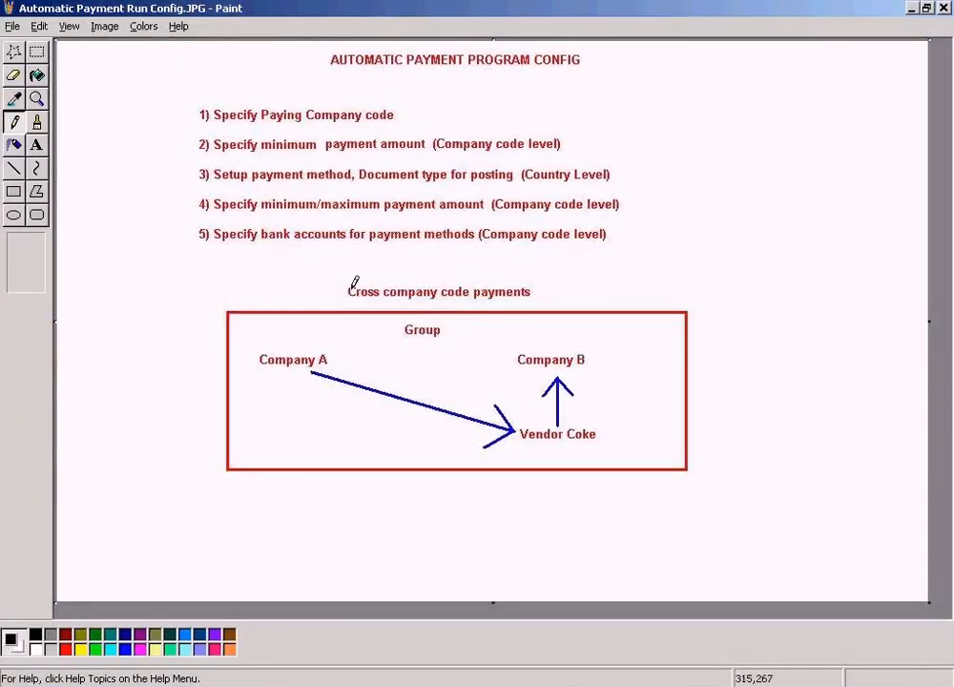
click(35, 49)
drag(192, 268, 706, 490)
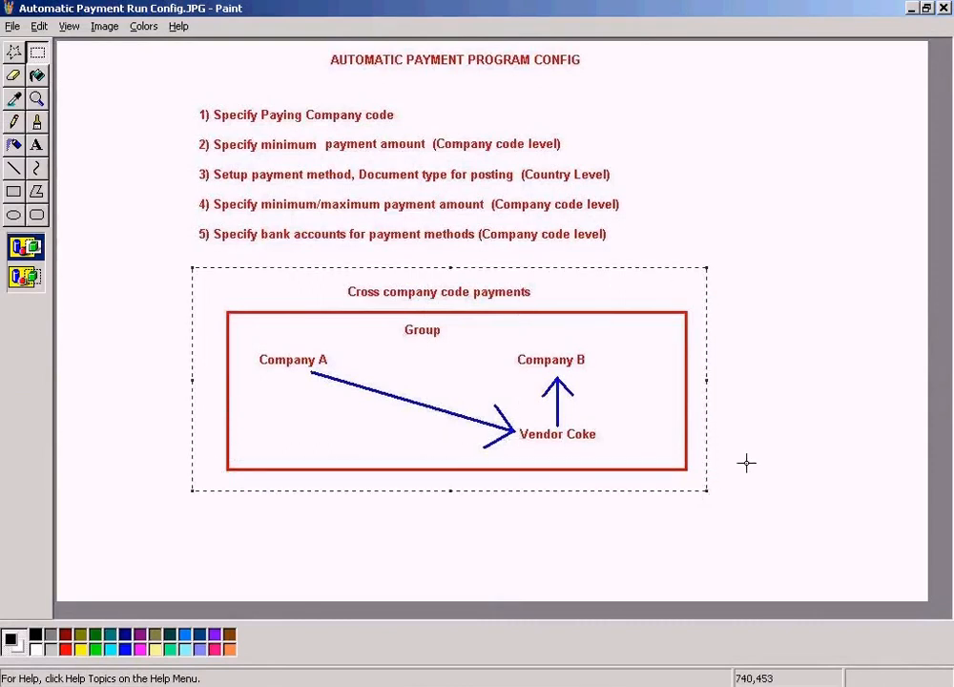
key(alt+Tab)
Examine how the company code, sending company code and paying company code fields relate in the new entry.
click(267, 191)
click(269, 209)
click(126, 133)
click(270, 193)
click(269, 211)
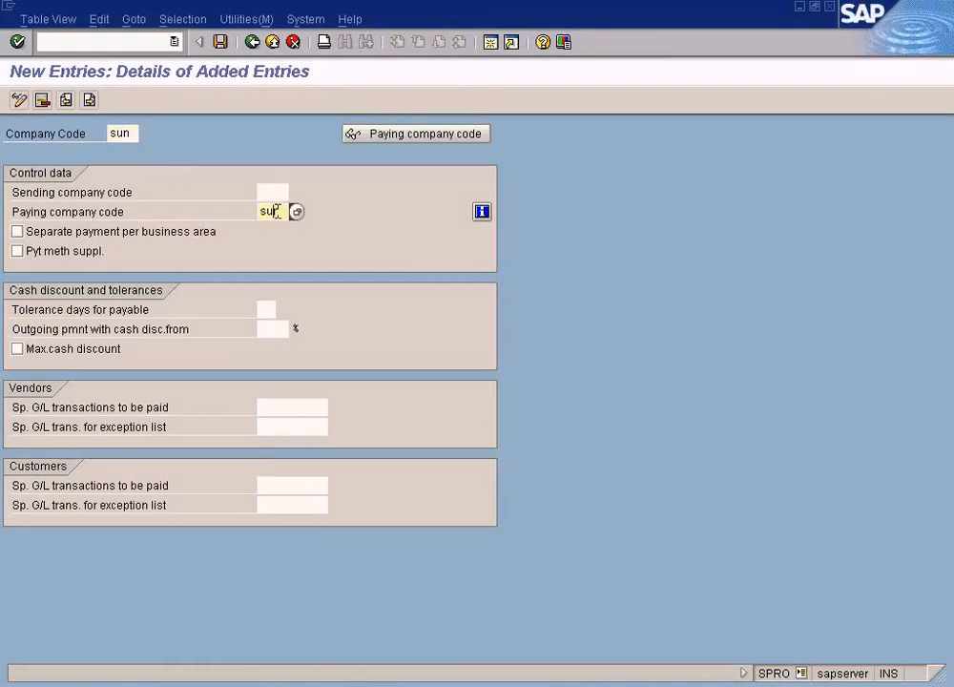
click(112, 134)
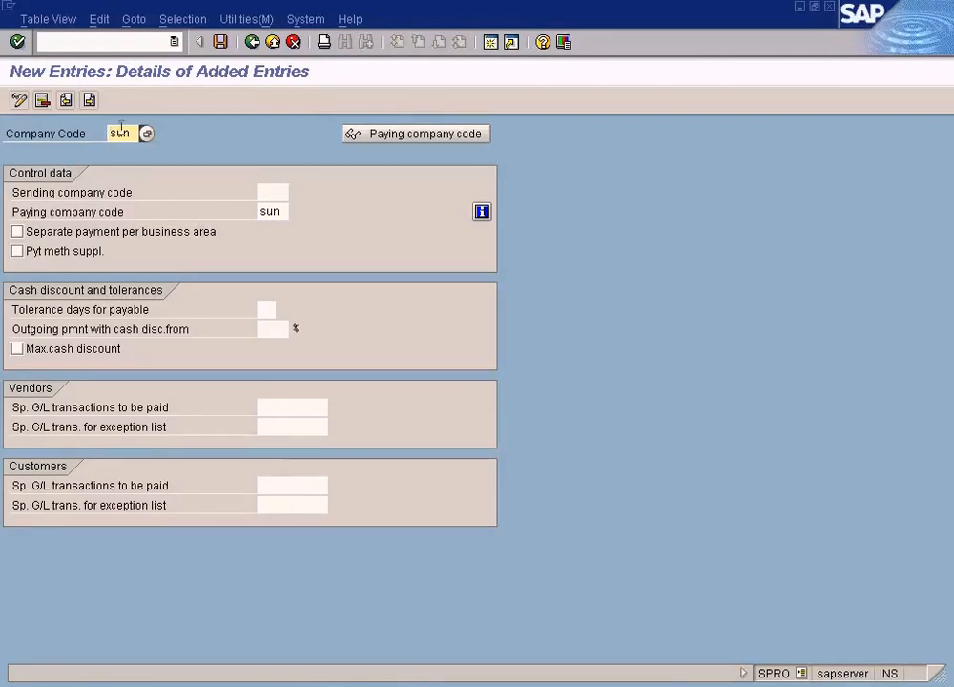
click(274, 207)
click(276, 192)
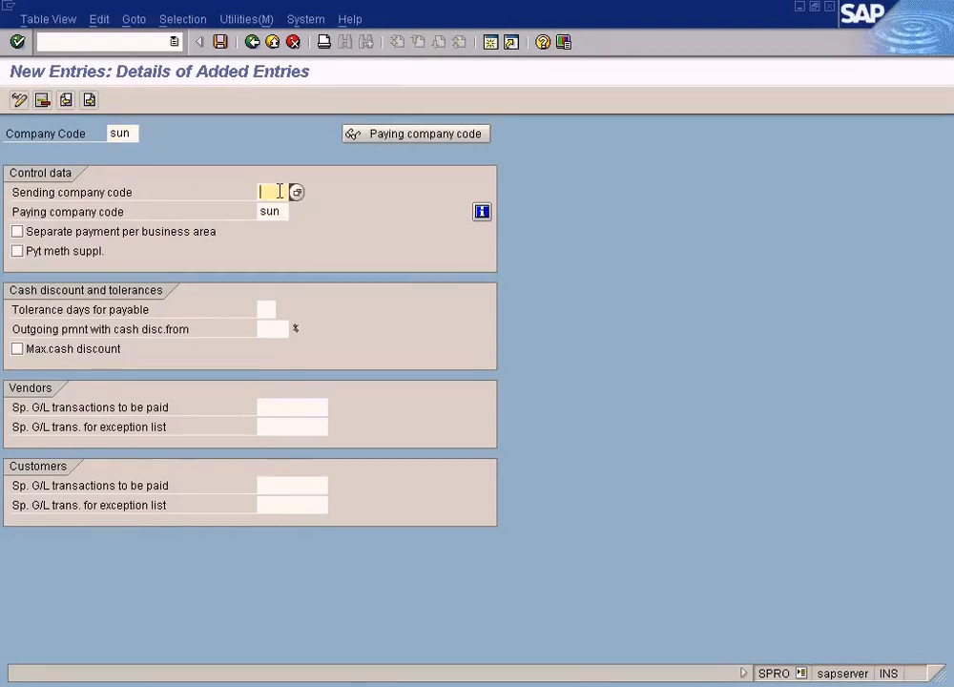
click(270, 211)
click(278, 192)
click(276, 211)
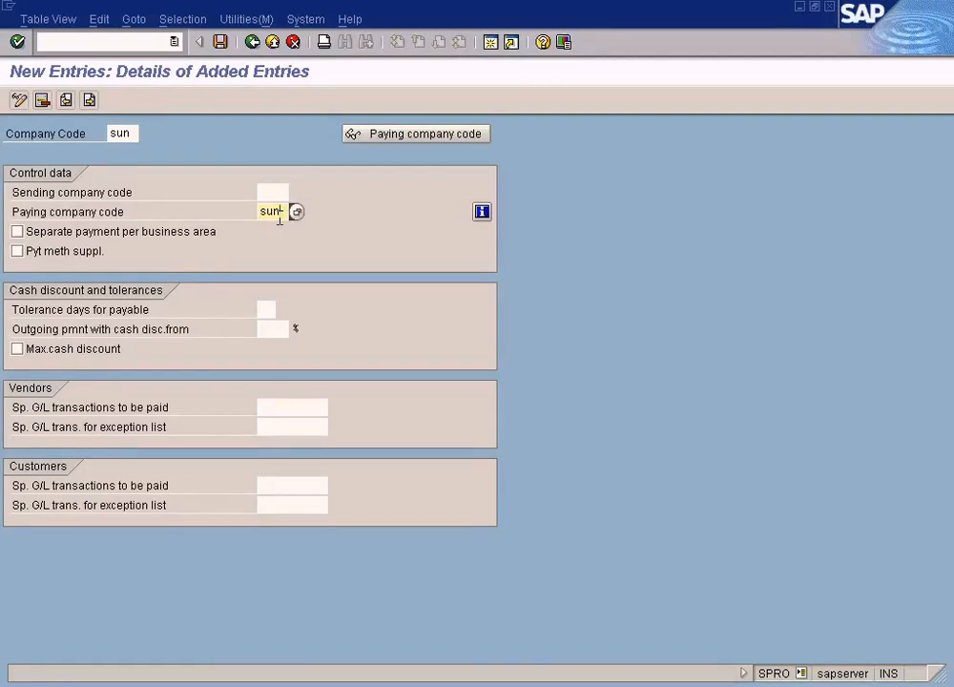
Compare the sun entry's company code and paying company code with the cross company code diagram in Paint.
click(598, 683)
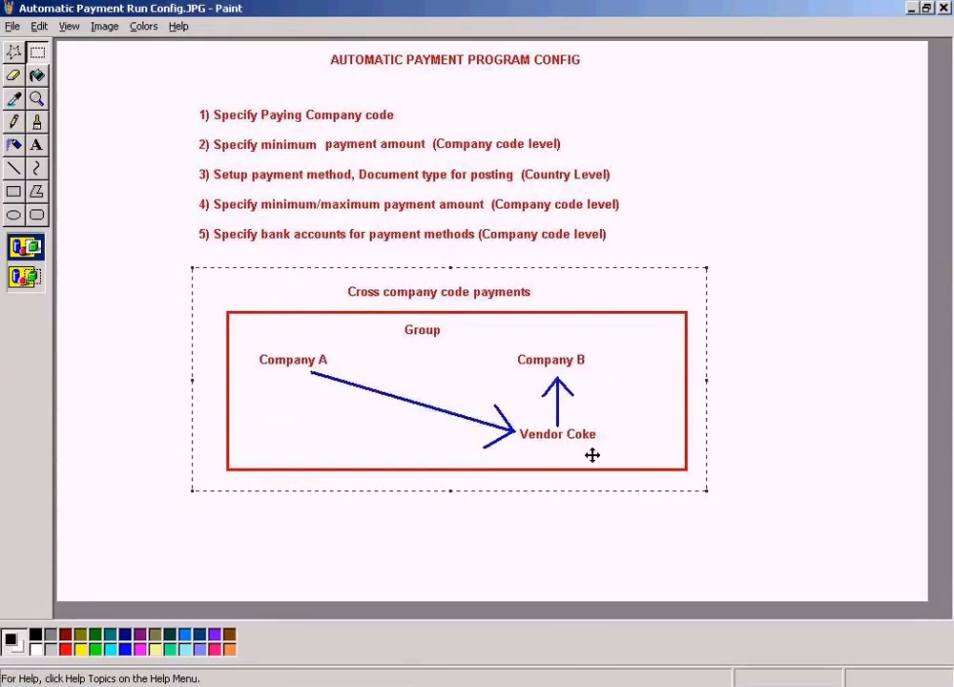
key(alt+Tab)
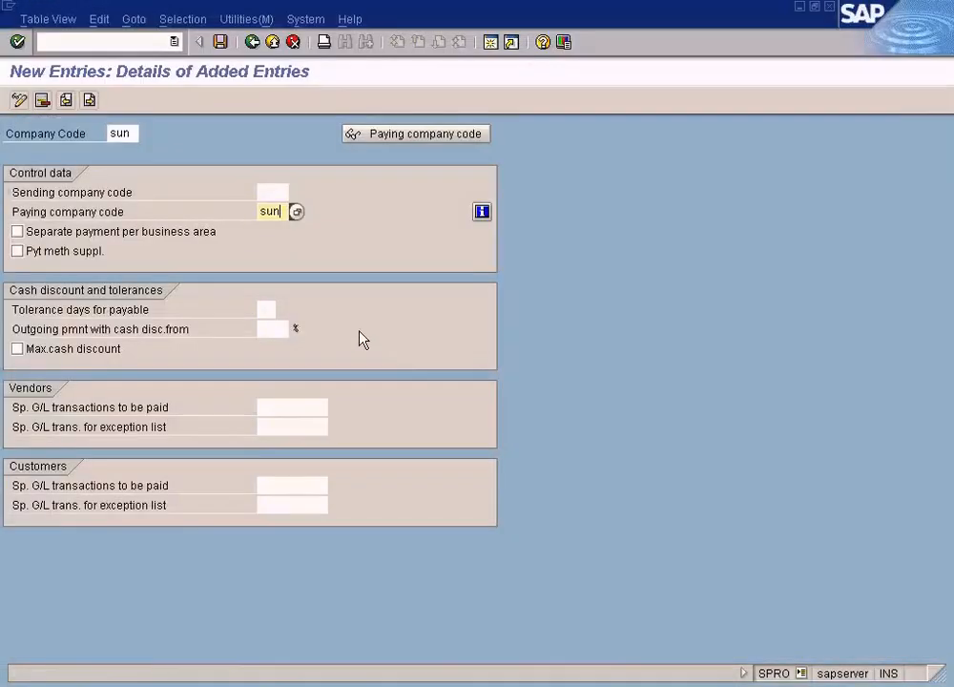
double_click(120, 133)
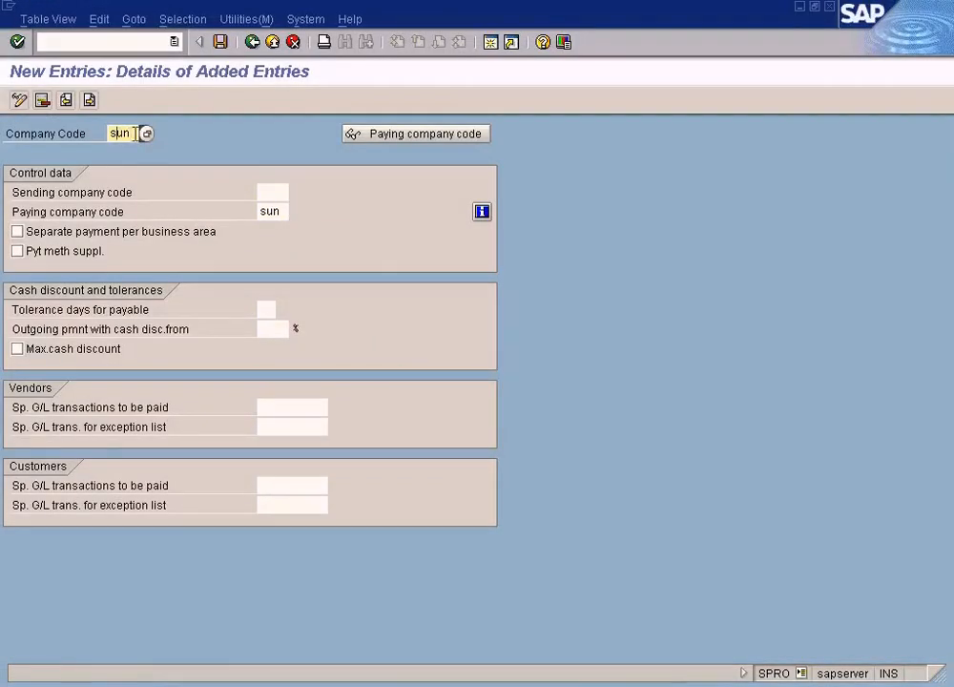
click(273, 211)
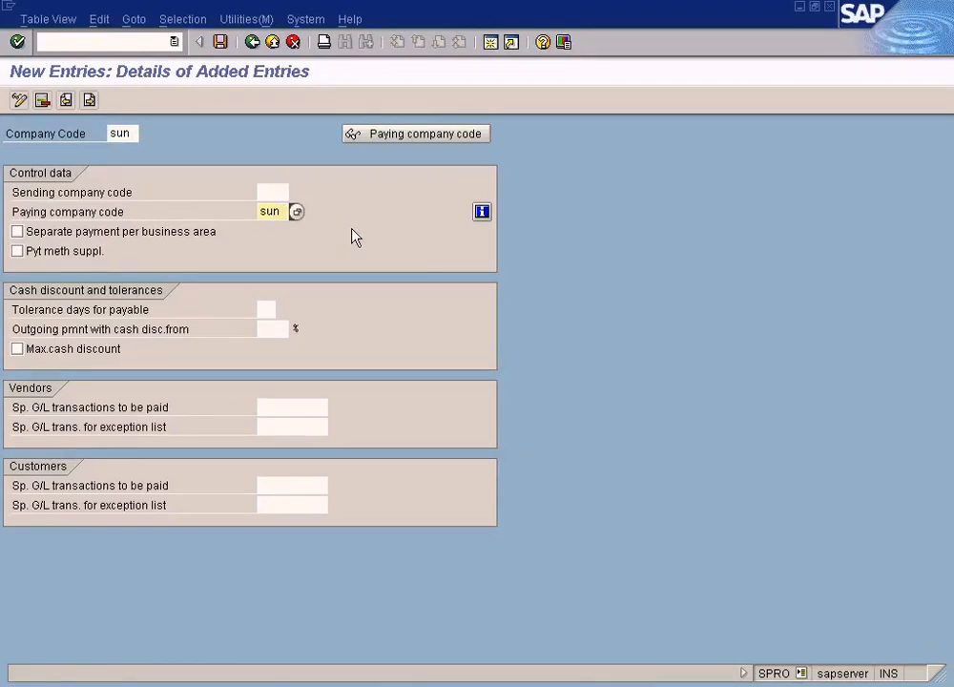
key(alt+Tab)
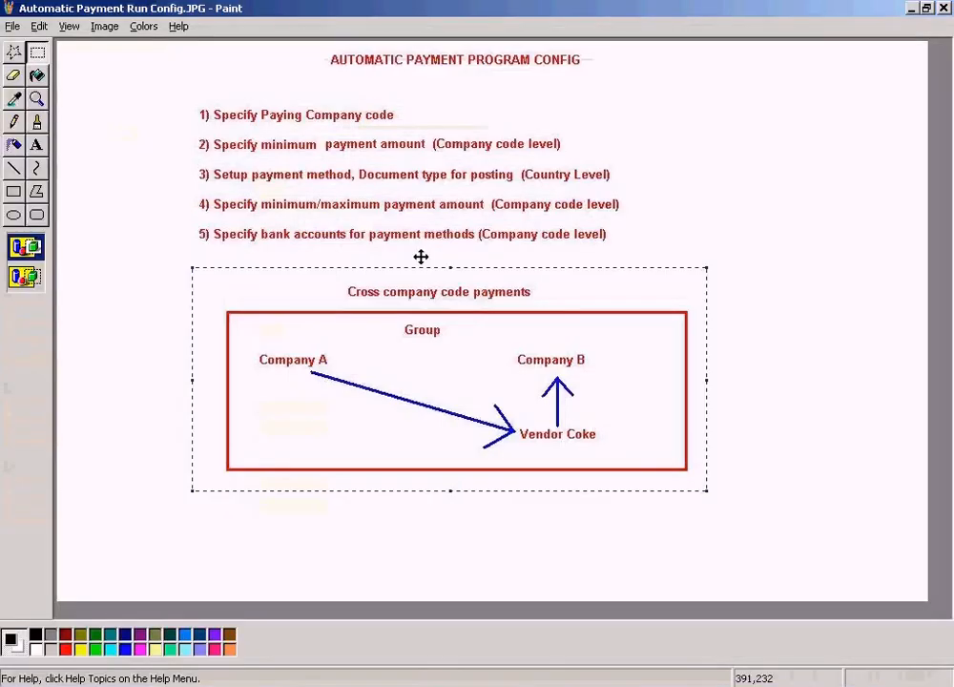
key(alt+Tab)
Change the new entry's company code to B and its paying company code to A.
click(121, 132)
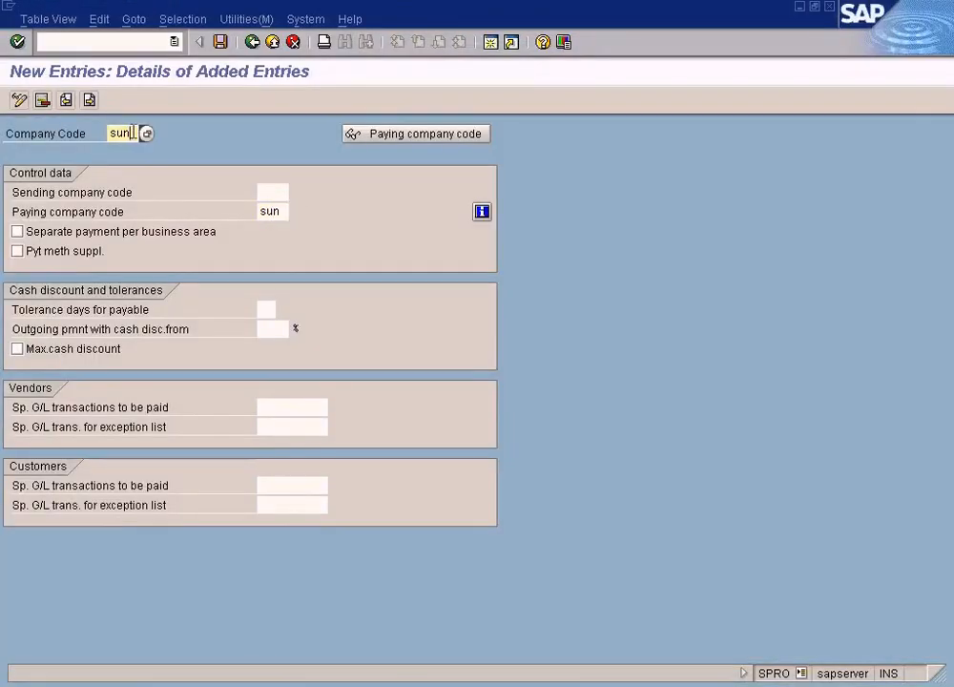
double_click(132, 132)
text(B)
click(282, 213)
double_click(277, 211)
text(A)
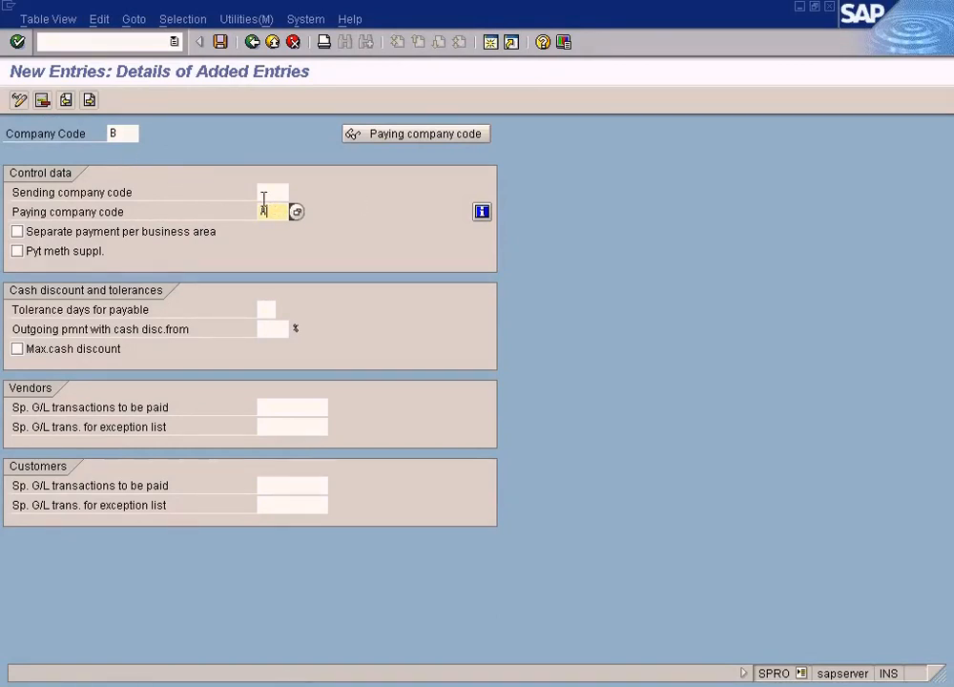
Compare the B and A company code assignment with Company A, Company B and Vendor Coke in the Paint diagram.
click(130, 133)
key(alt+Tab)
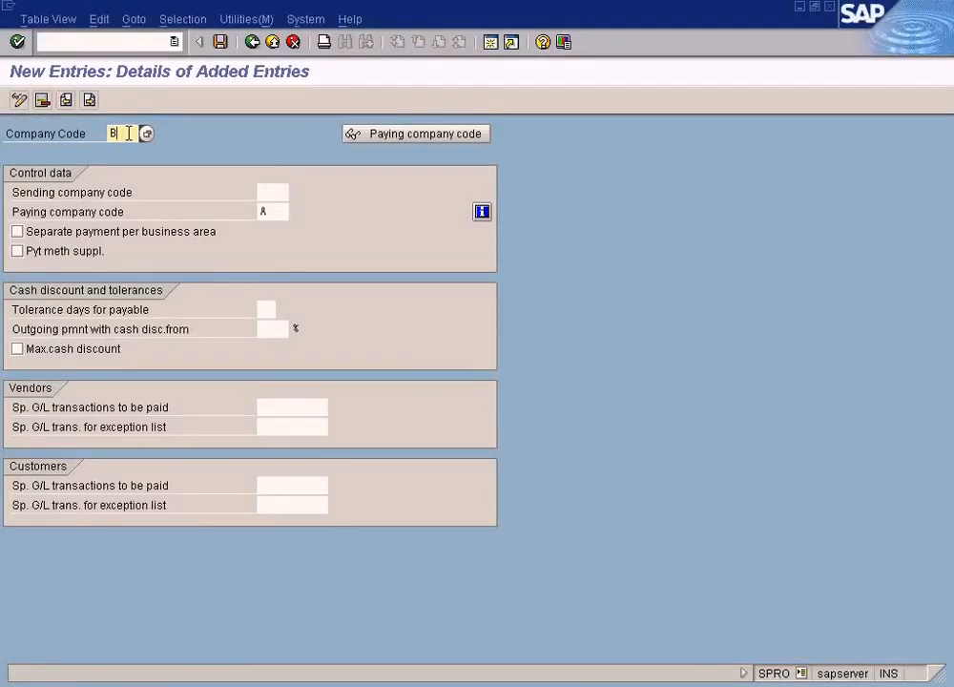
click(278, 212)
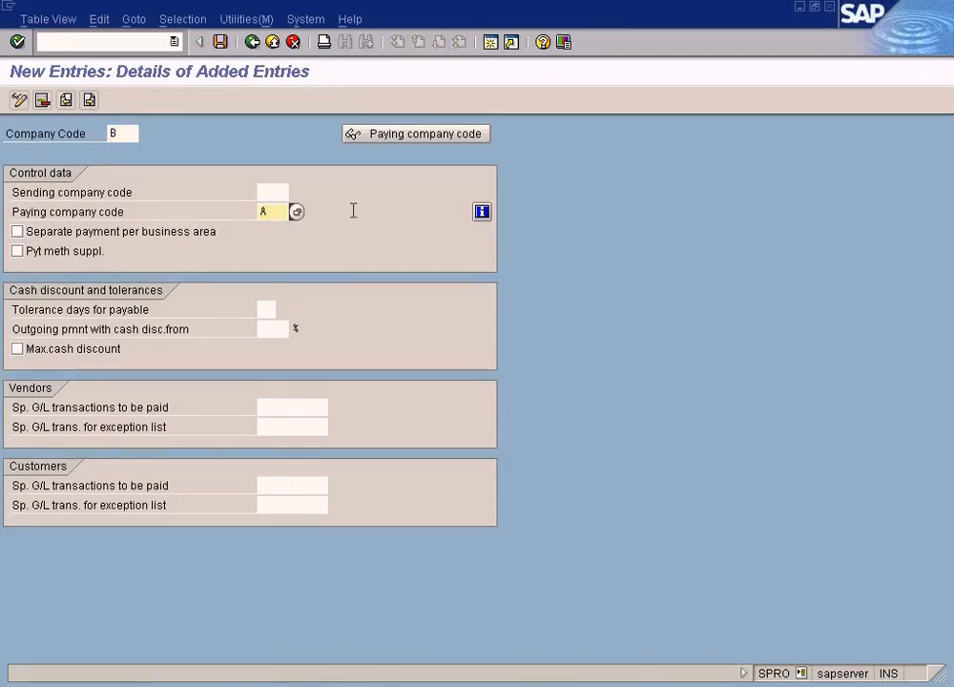
key(alt+Tab)
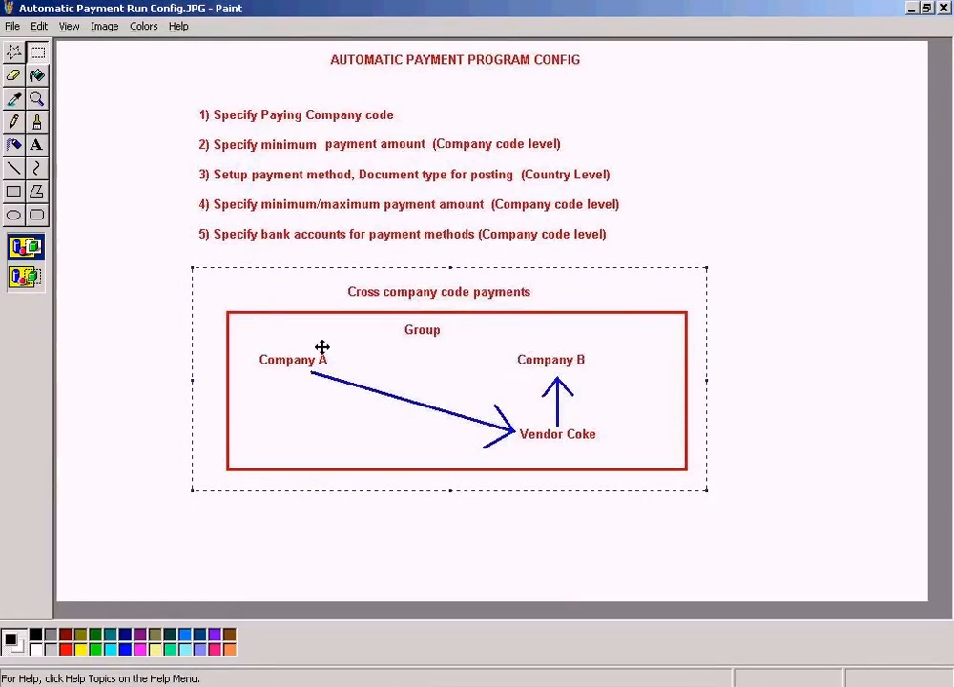
key(alt+Tab)
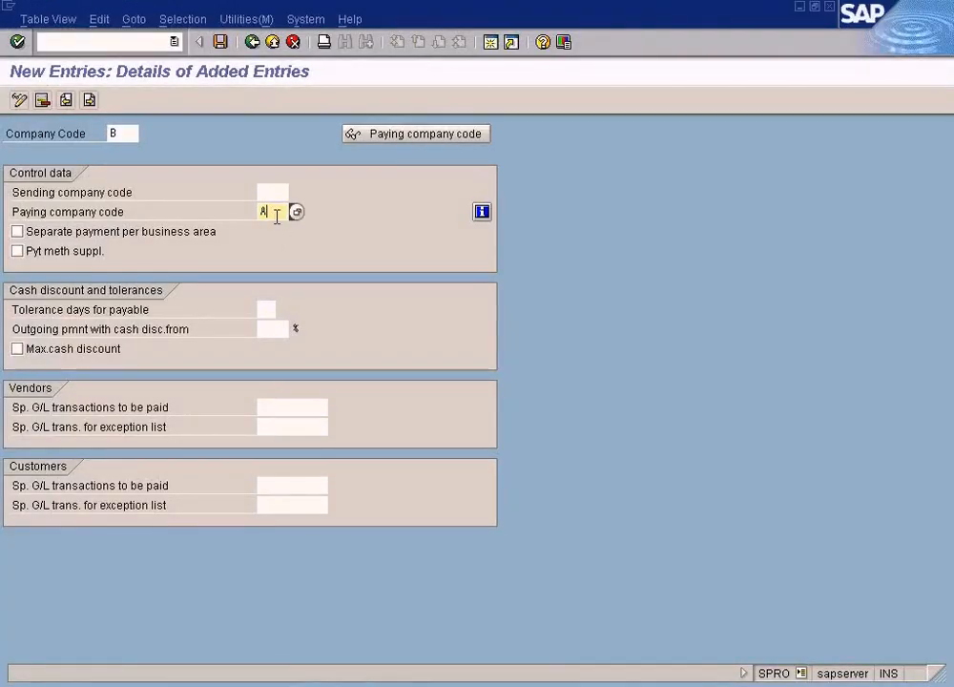
Set both the company code and the paying company code of the new entry to Sun.
click(126, 135)
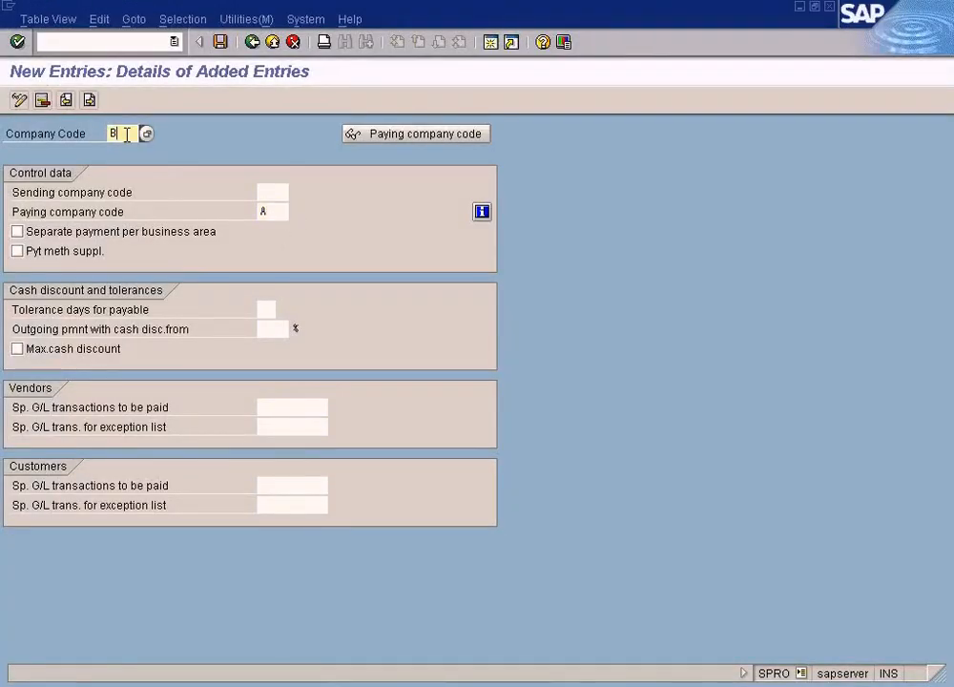
key(BackSpace)
text(SUR)
key(Tab)
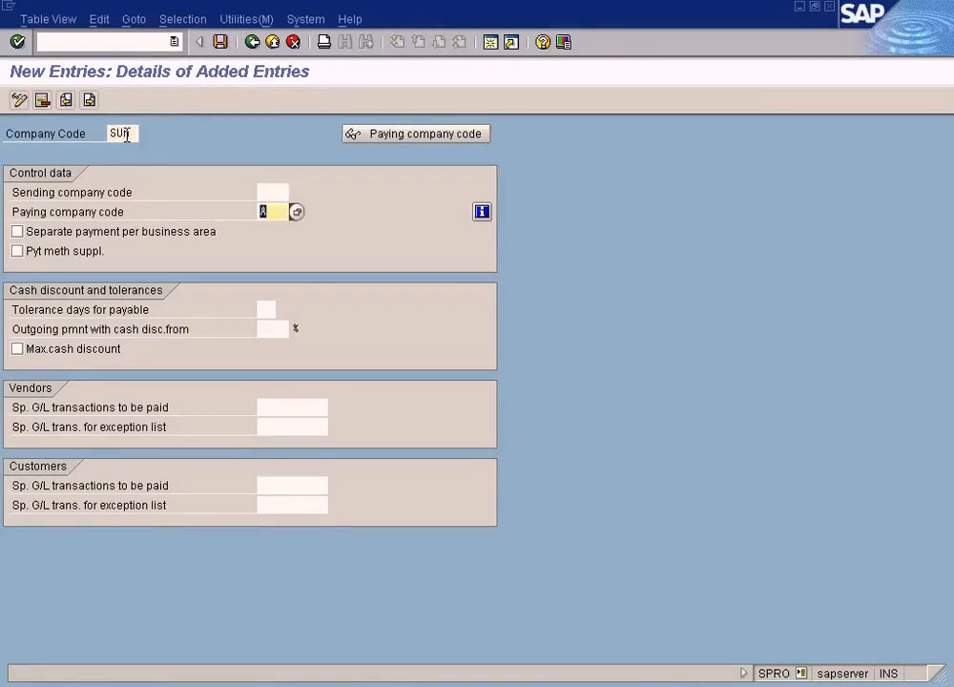
text(SUR)
key(BackSpace)
key(BackSpace)
text(un)
click(128, 134)
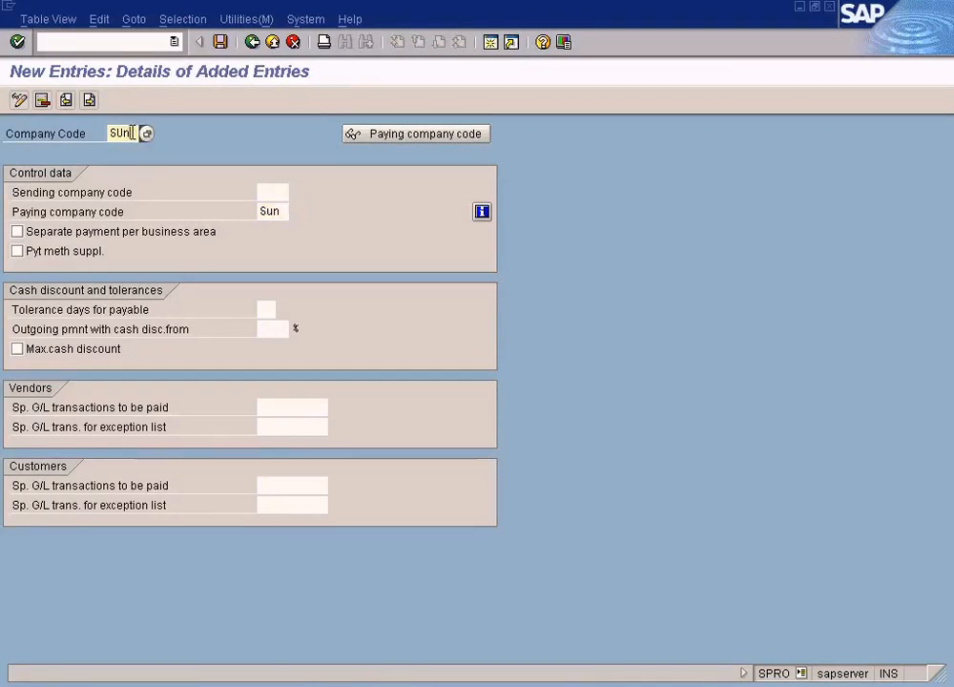
key(BackSpace)
key(BackSpace)
text(un)
Review the Sun entry's sending and paying company code fields and check the payment diagram in Paint again.
click(273, 191)
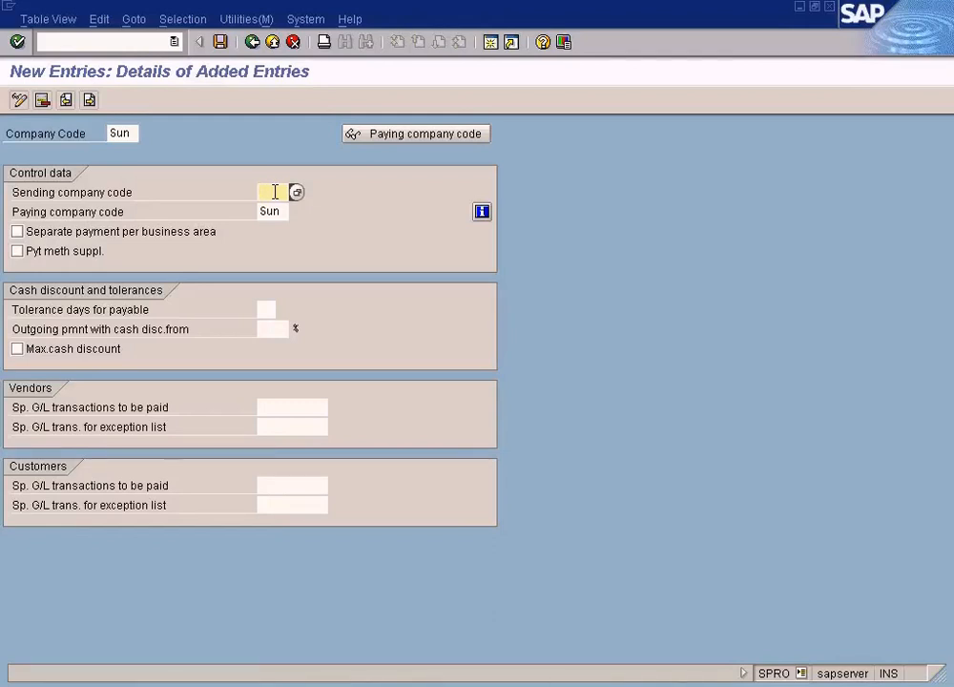
click(121, 132)
click(269, 210)
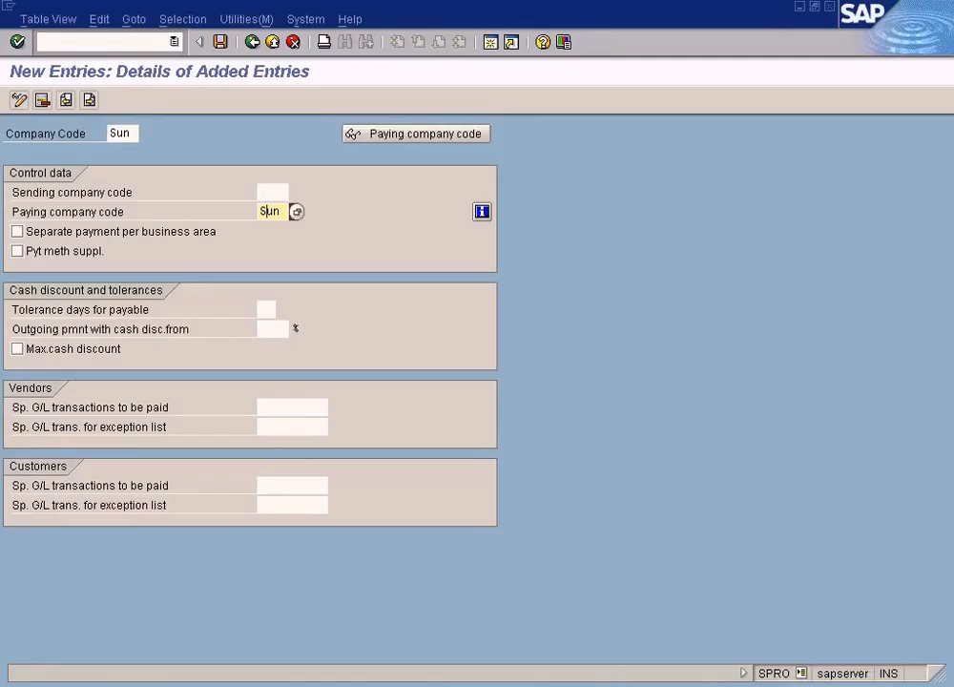
key(alt+Tab)
key(alt+Tab)
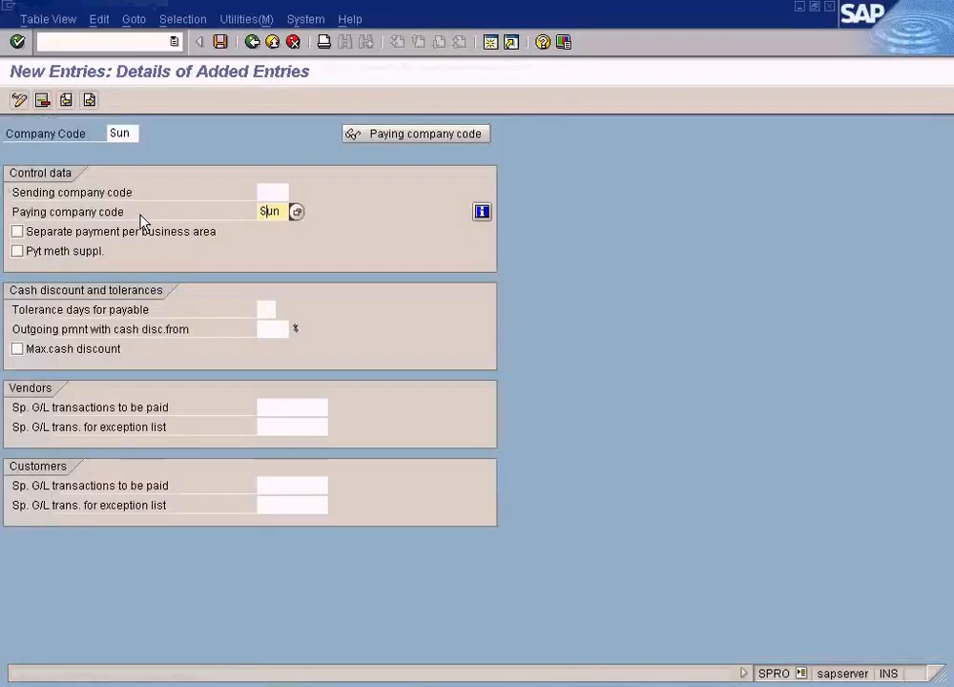
Replace the company code Sun with B and the paying company code Sun with A, and review both fields.
drag(129, 133, 99, 133)
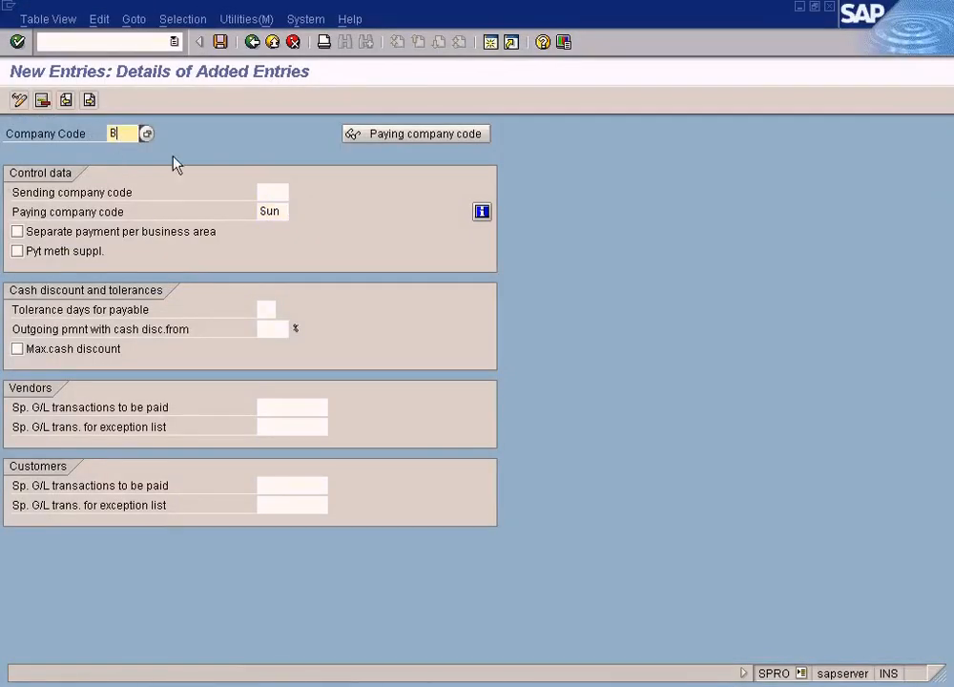
drag(281, 211, 258, 212)
text(A)
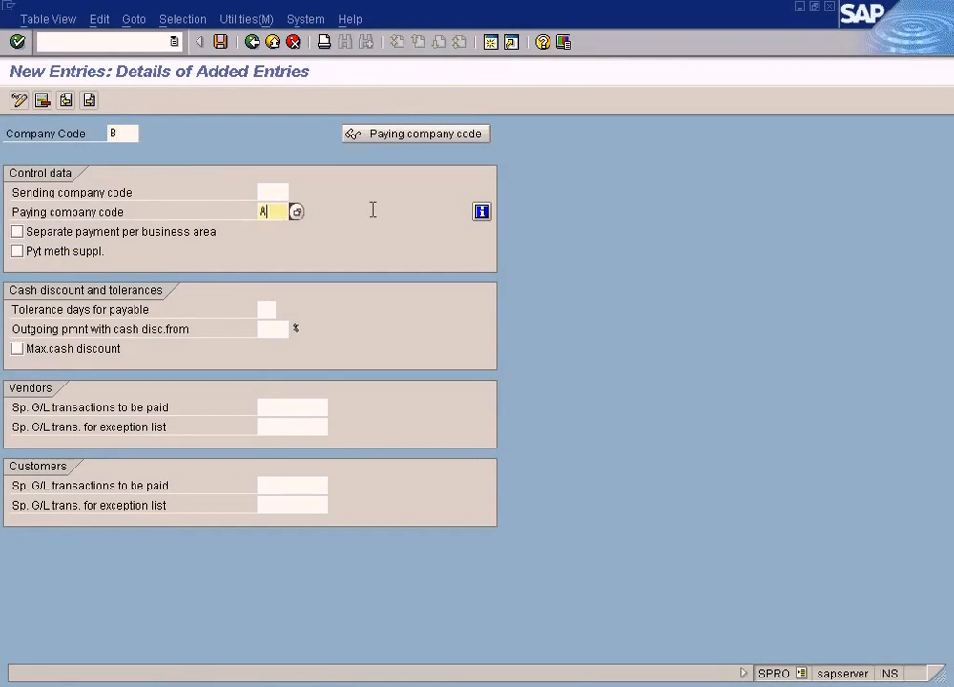
click(122, 134)
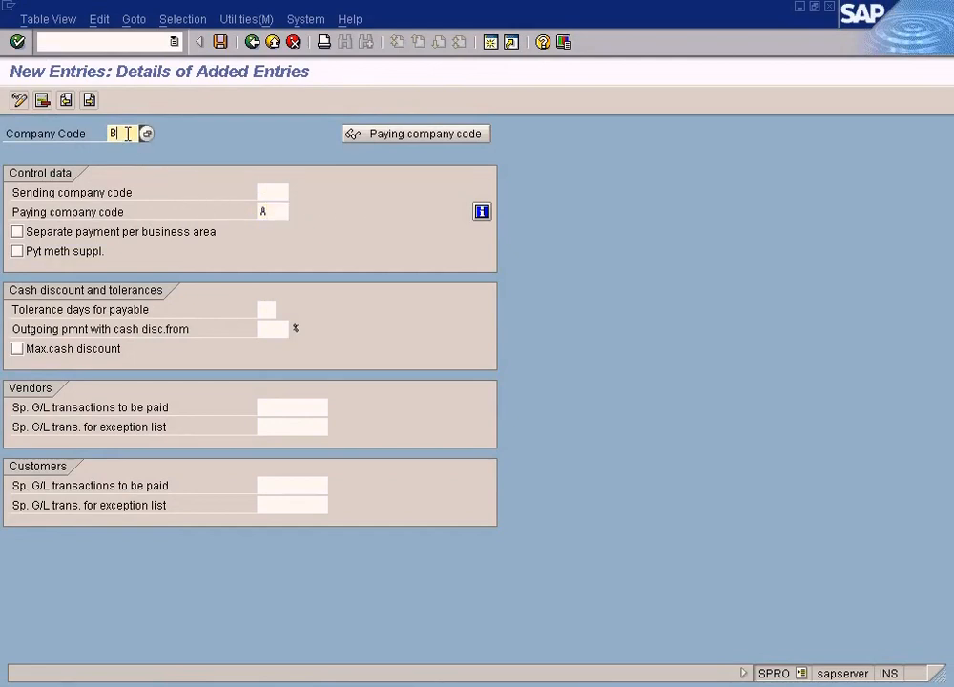
click(283, 212)
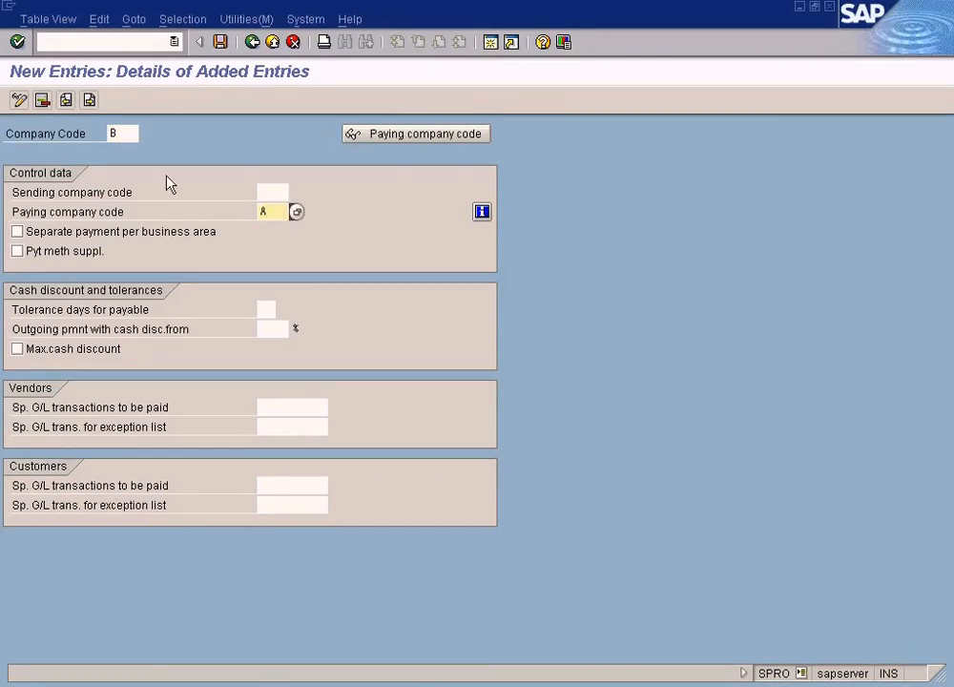
click(113, 134)
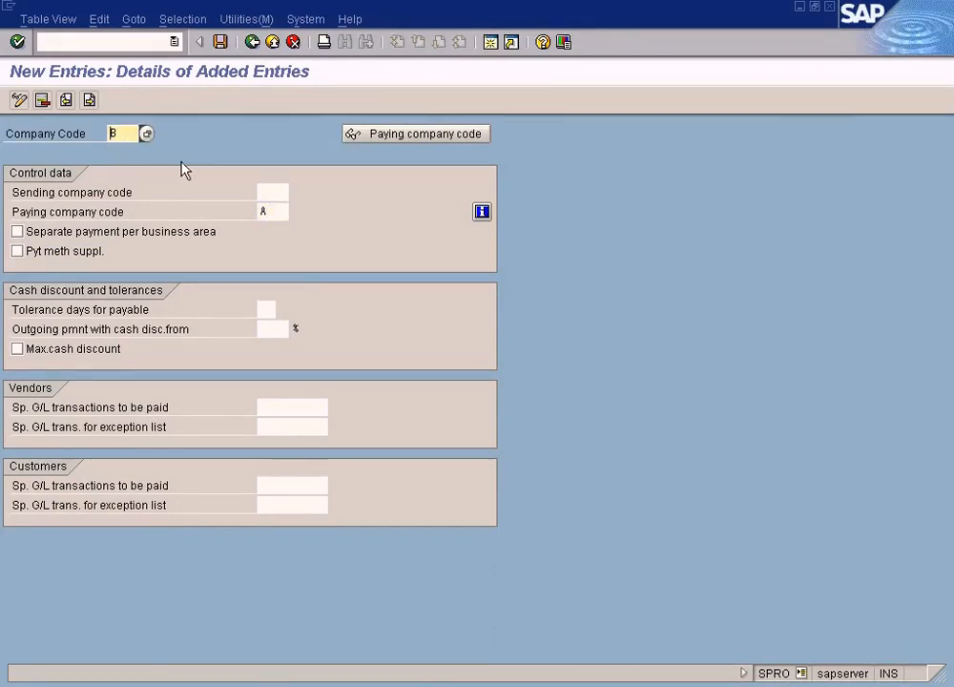
click(276, 212)
text(A)
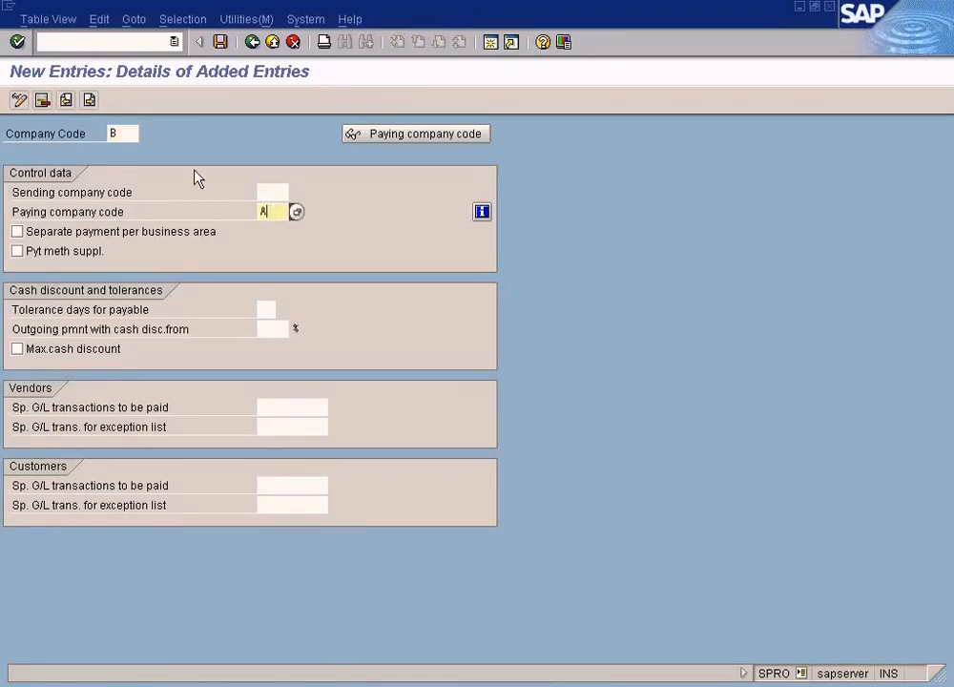
click(132, 137)
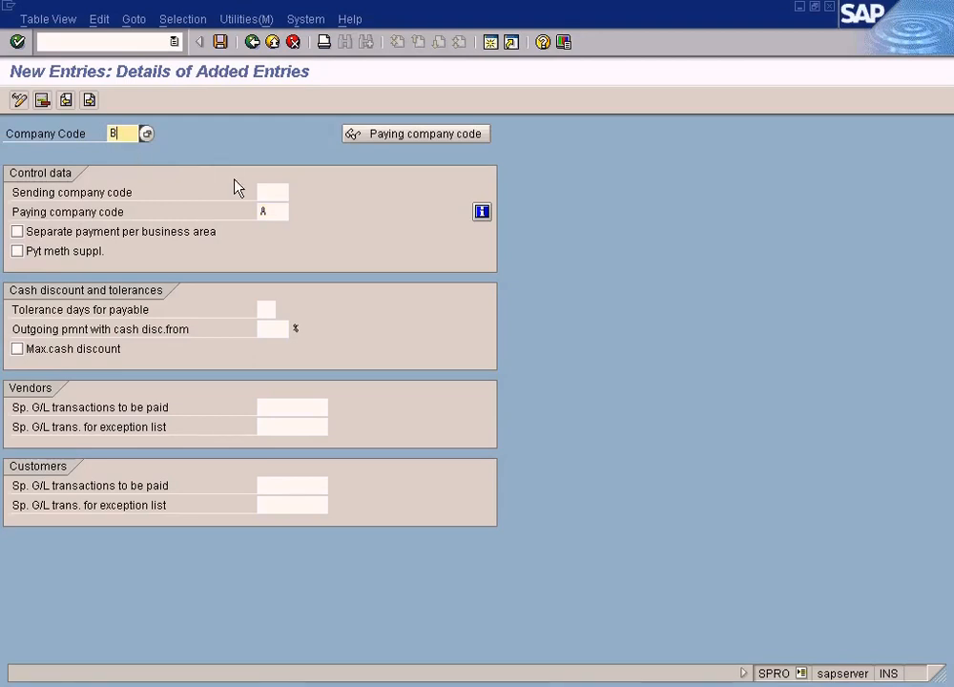
Open a new Paint drawing and draw a red text box of about 304 by 134 pixels on the canvas.
click(40, 679)
mouse_move(105, 487)
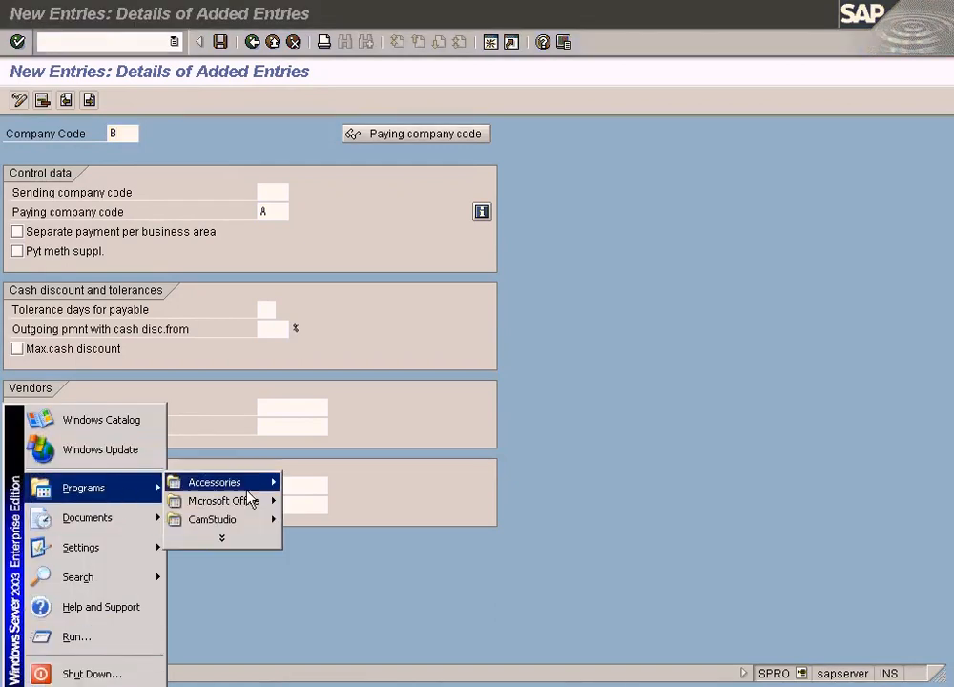
mouse_move(229, 482)
click(312, 519)
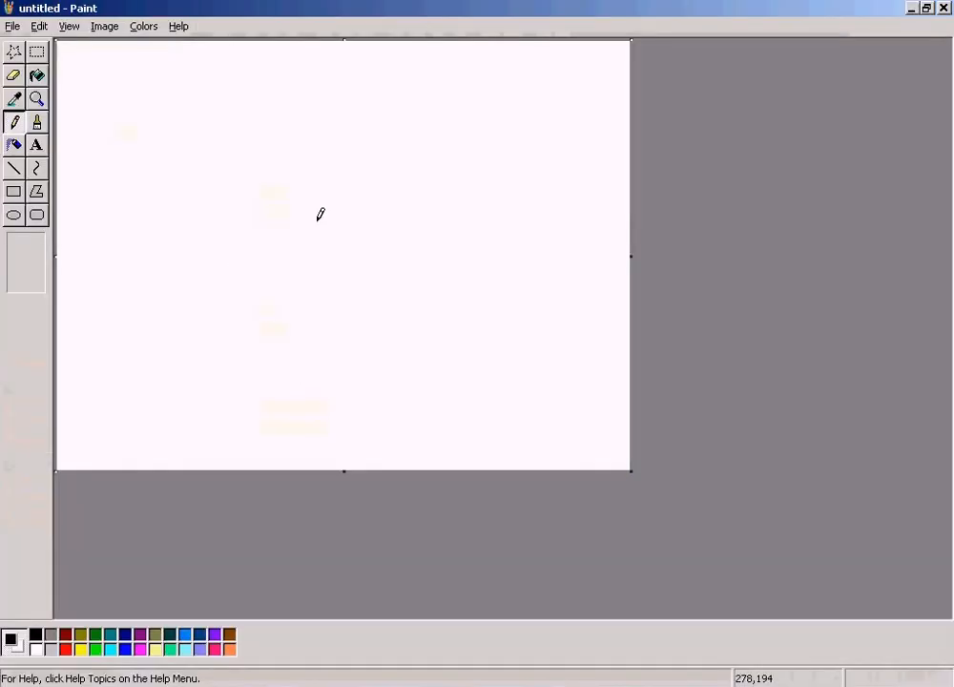
click(36, 145)
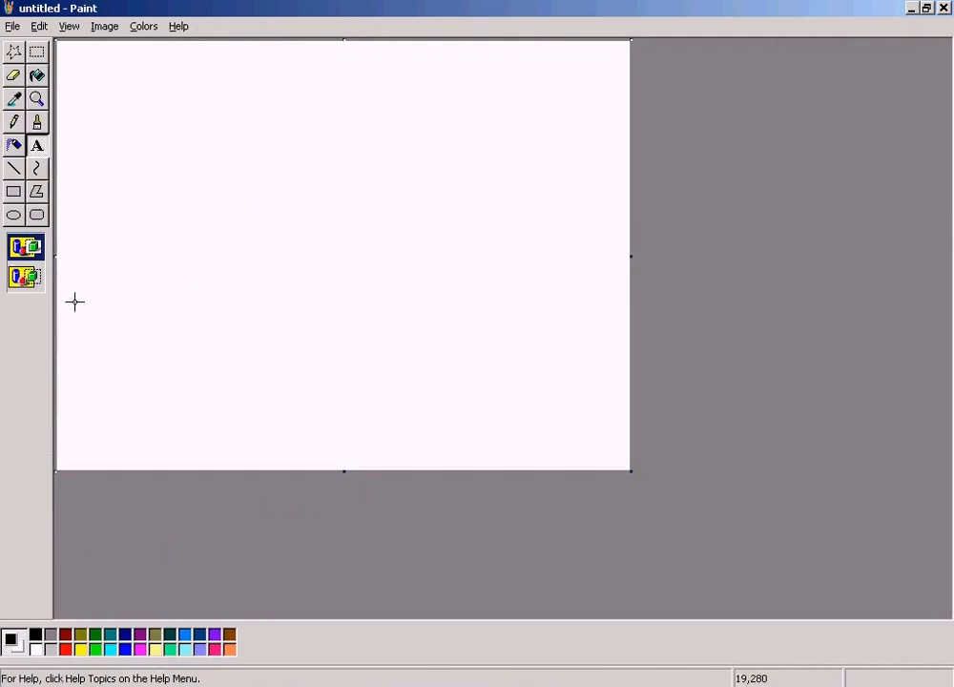
click(66, 648)
drag(182, 135, 472, 263)
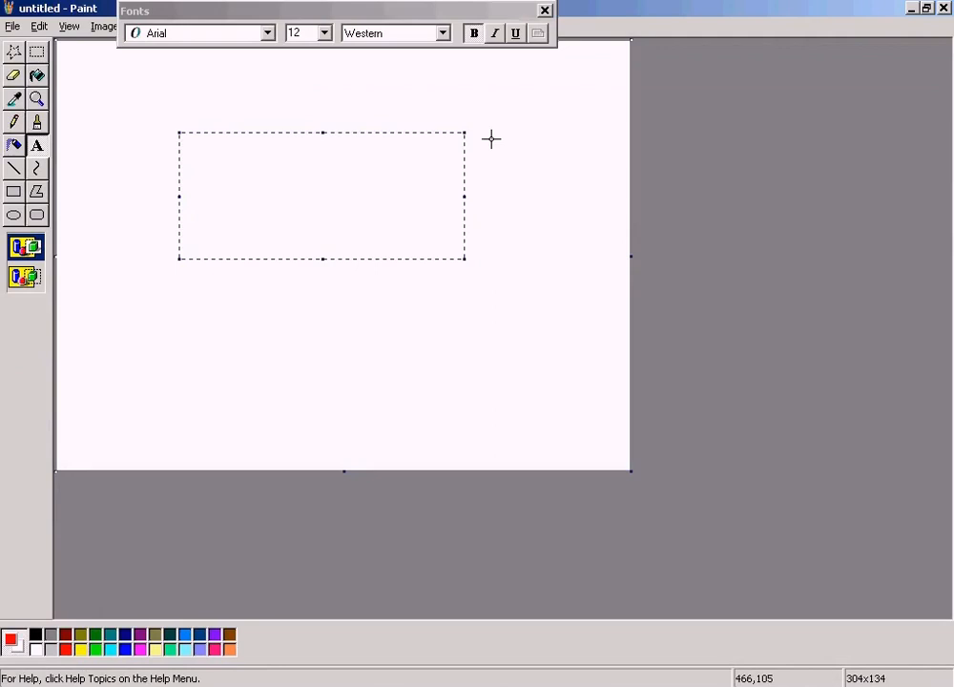
Write B and C in the text box with an empty line between them, and put Company before B.
text(B)
key(Return)
key(Return)
text(C)
key(ctrl+Home)
text(Company)
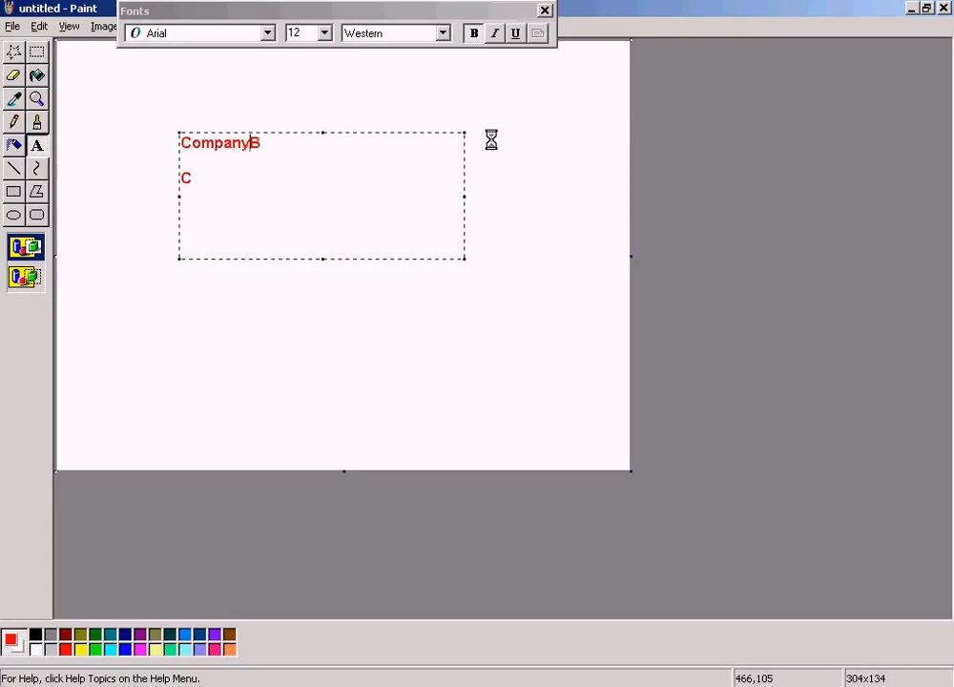
Put the word Company before C and correct its misspelling so the line reads Company C.
key(Home)
key(Down)
key(Down)
text(Cop)
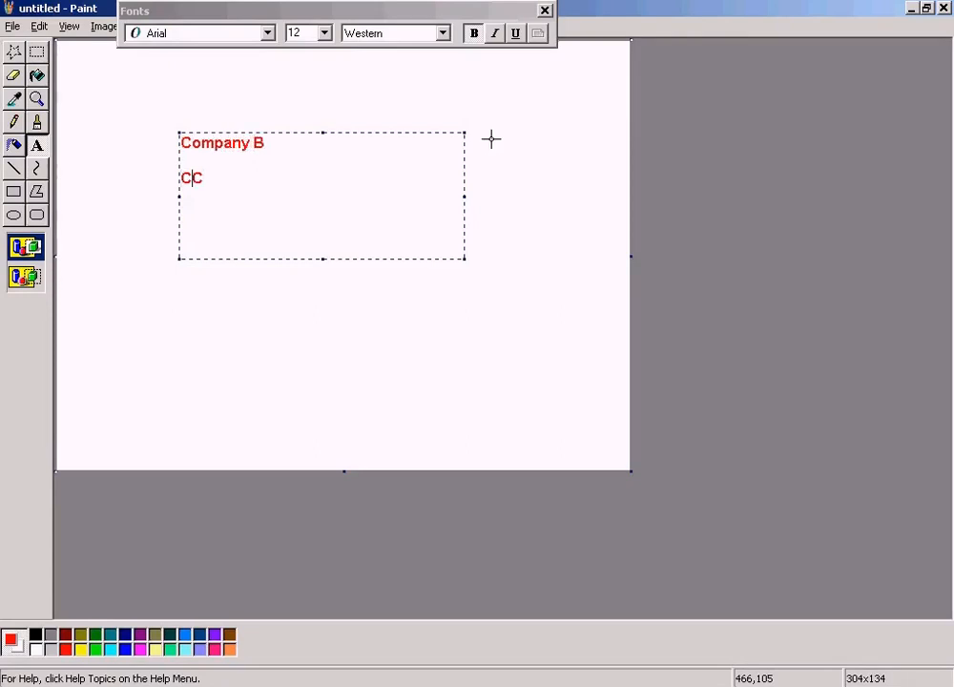
key(BackSpace)
text(mpnay)
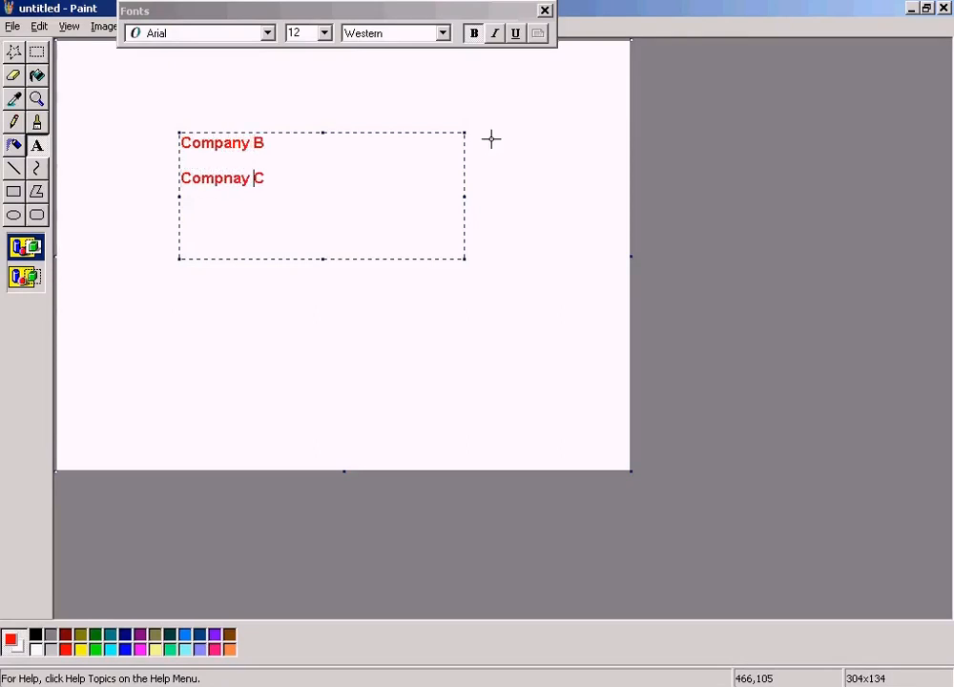
key(BackSpace)
key(BackSpace)
key(BackSpace)
key(BackSpace)
text(any)
Insert an indented Company A line above Company B, separated by an empty line.
key(ctrl+Home)
key(Return)
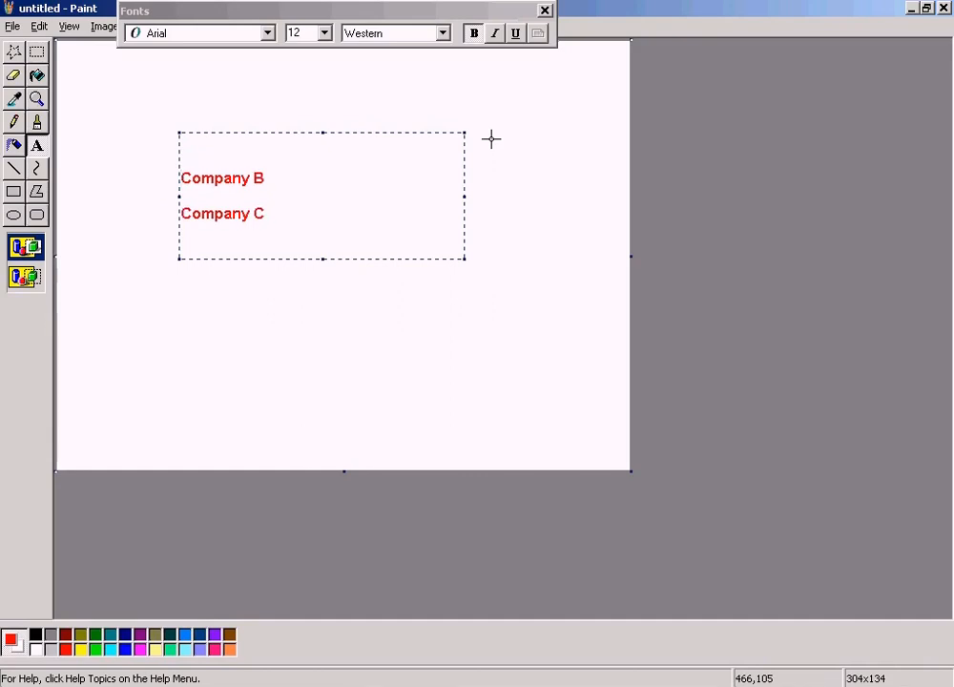
key(Up)
text(Company A)
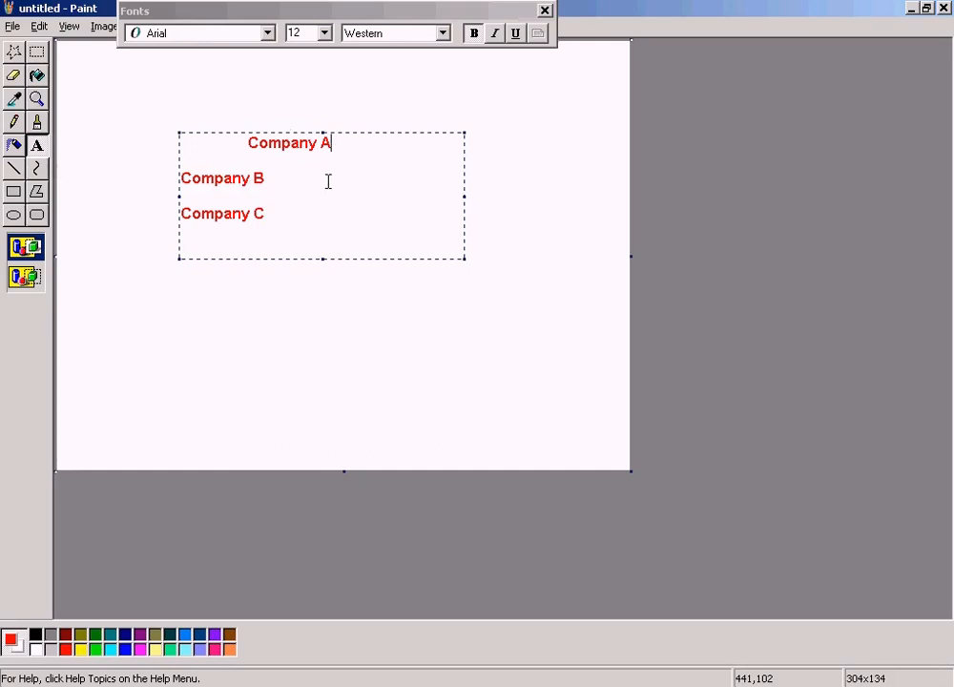
Compare Company A, Company B and Company C in the Paint text with the sending company code field of the SAP entry.
key(shift+Left)
key(shift+Left)
key(shift+Left)
key(shift+Left)
key(shift+Left)
key(shift+Left)
key(shift+Left)
key(shift+Left)
key(shift+Left)
key(shift+Left)
key(shift+Left)
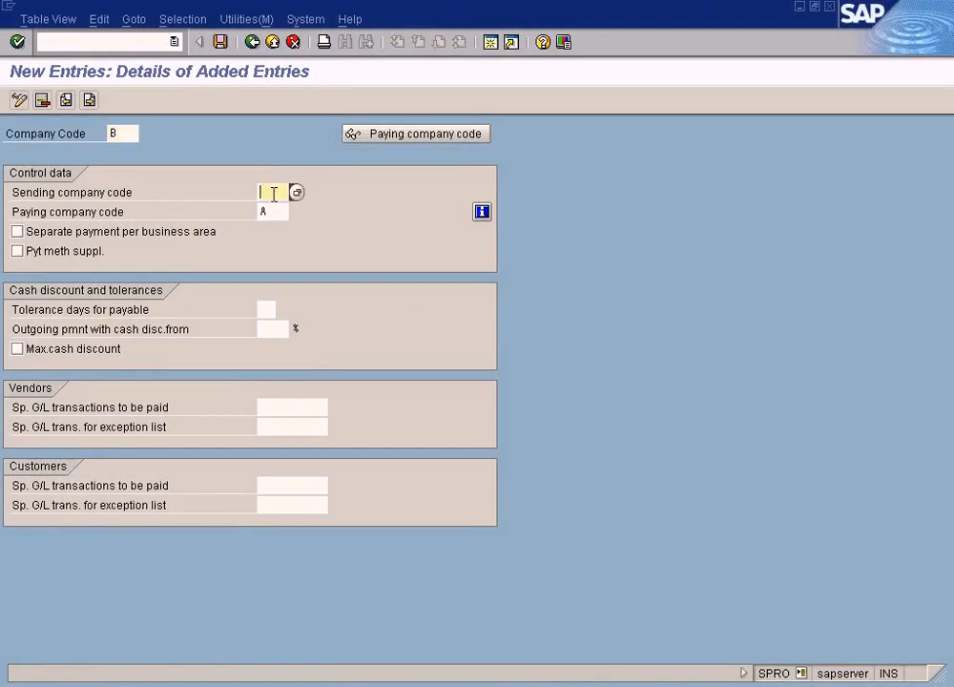
key(alt+Tab)
click(277, 180)
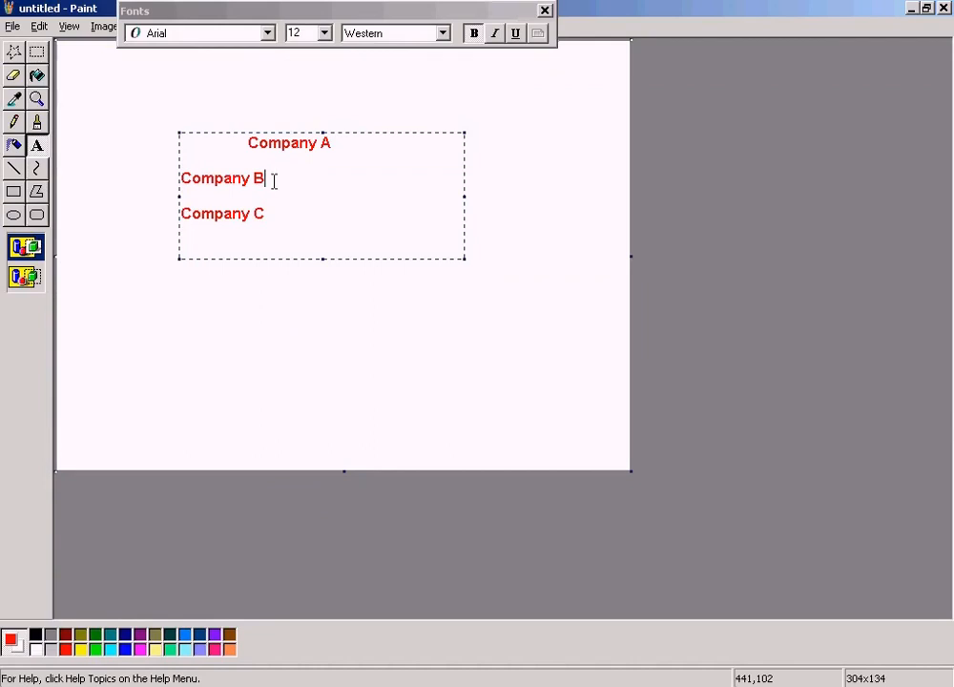
click(274, 214)
click(315, 181)
click(301, 213)
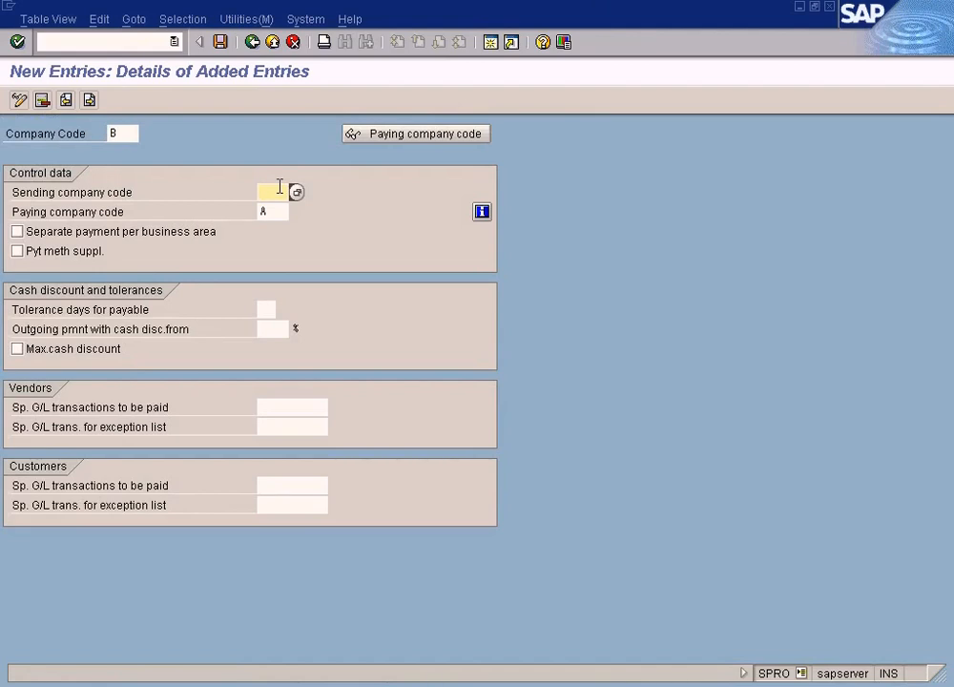
text(B)
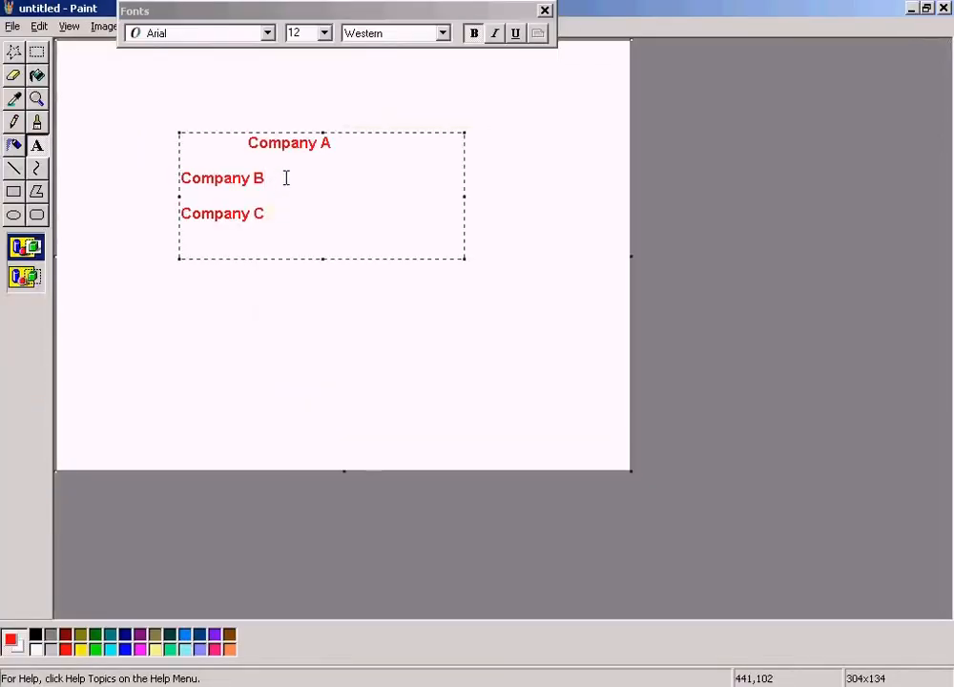
Highlight Company B in the Paint text, clear the highlight, and close the drawing without saving it.
drag(285, 177, 173, 179)
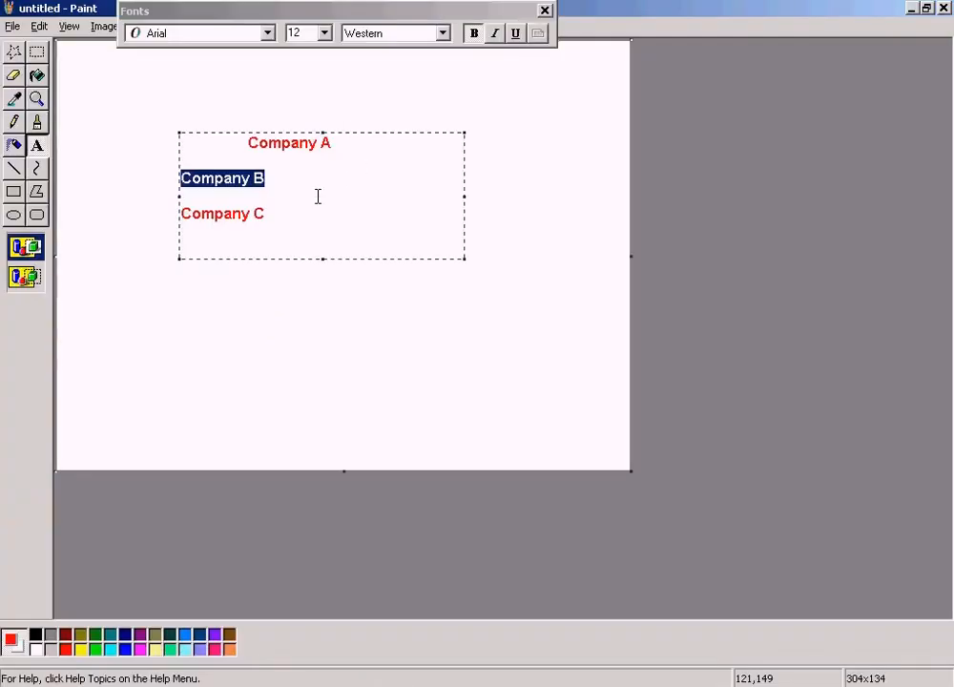
click(317, 196)
click(581, 168)
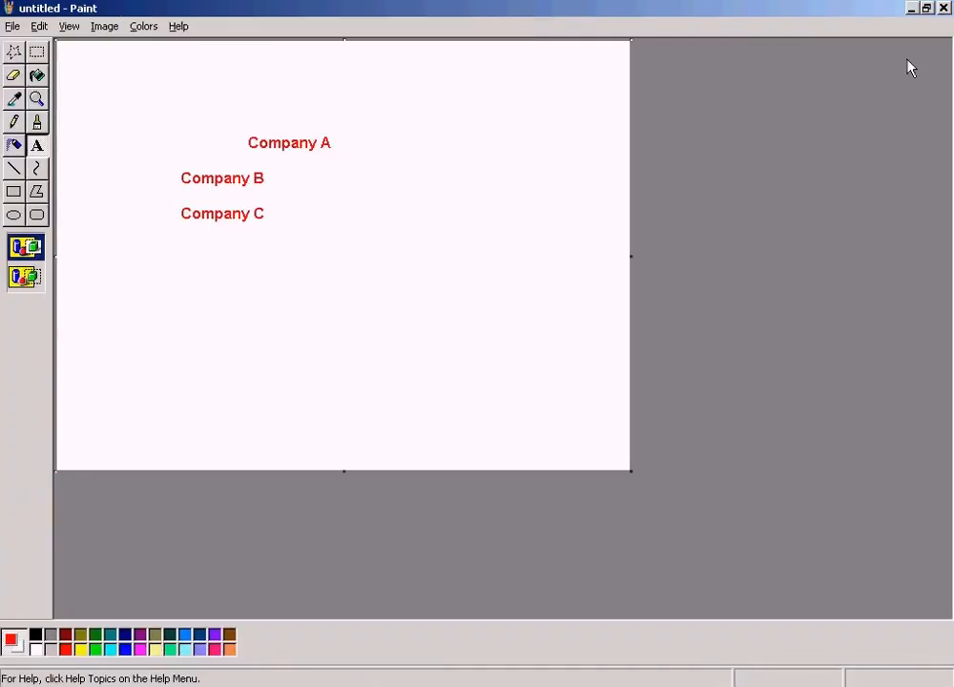
click(939, 8)
click(475, 375)
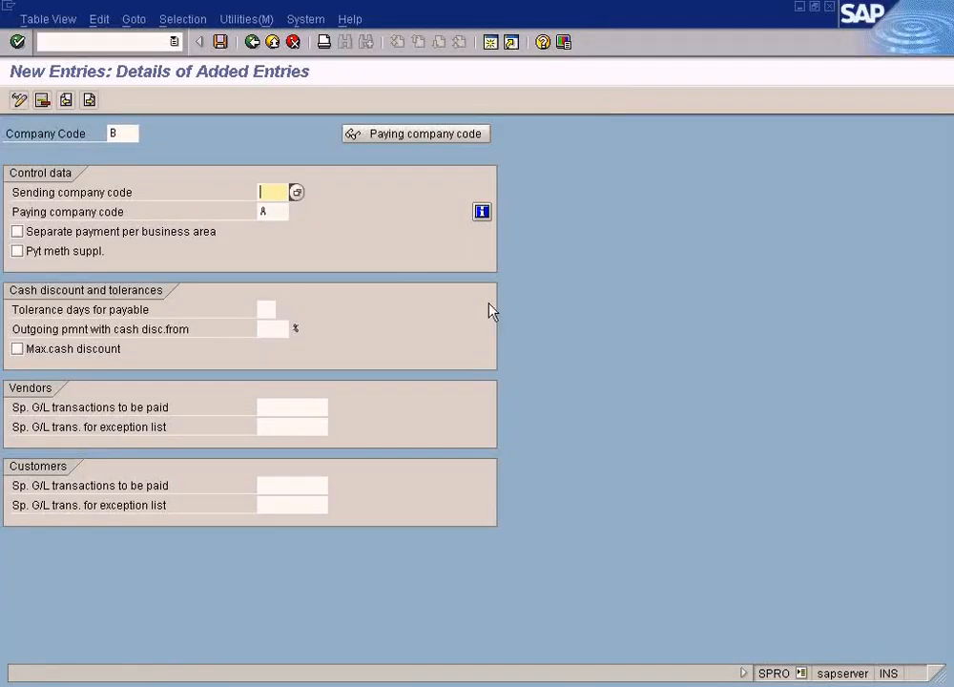
Set both the company code and the paying company code to sun, and the tolerance days for payable to 2.
click(275, 212)
click(132, 139)
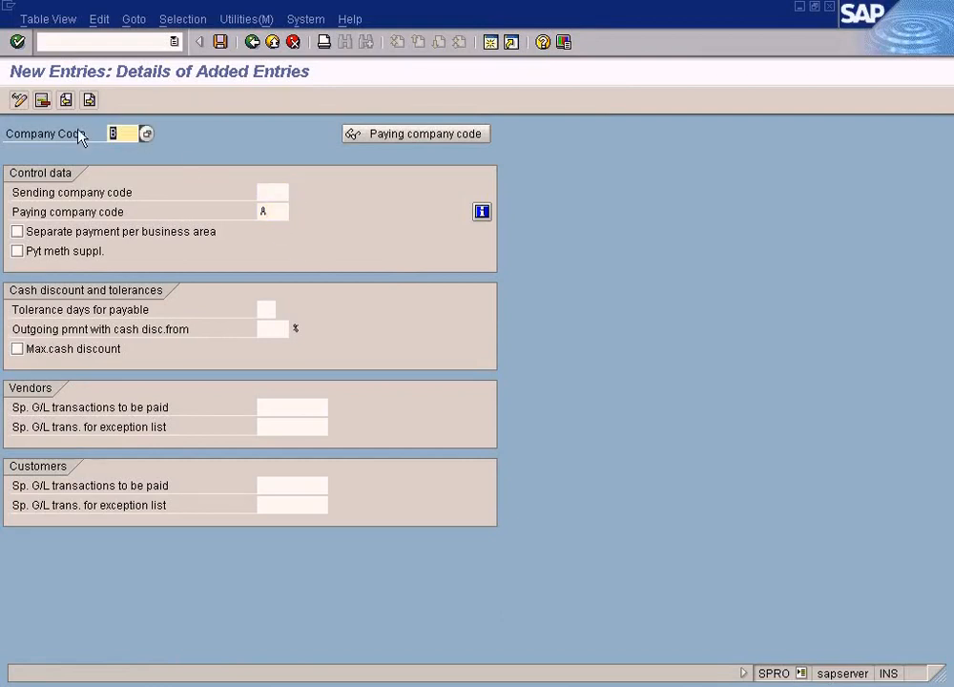
key(BackSpace)
text(sun)
key(Tab)
key(Tab)
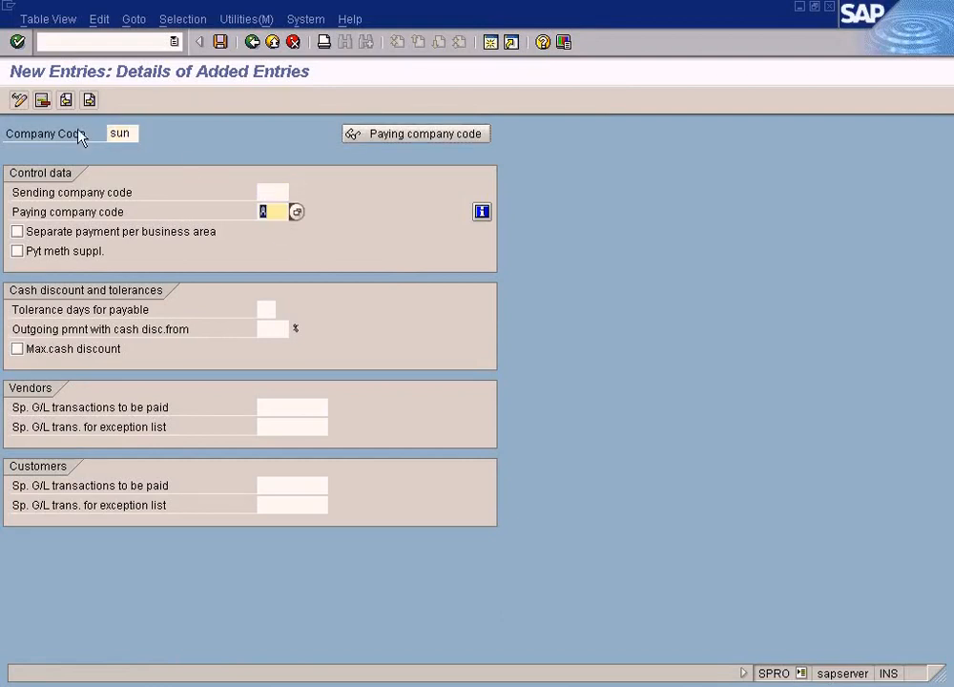
text(sun)
click(269, 309)
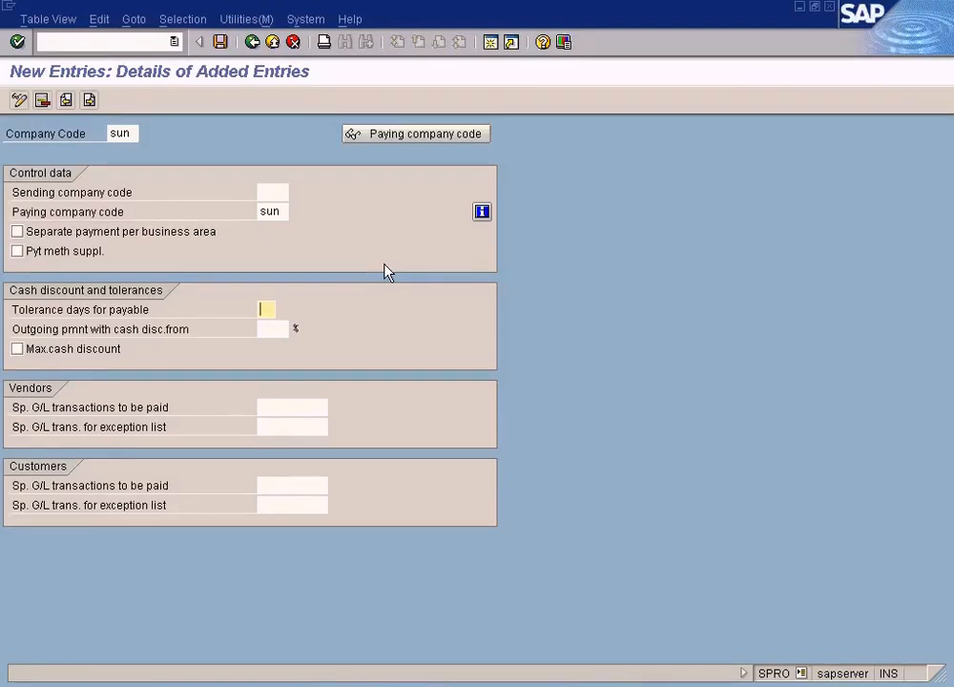
text(2)
click(760, 684)
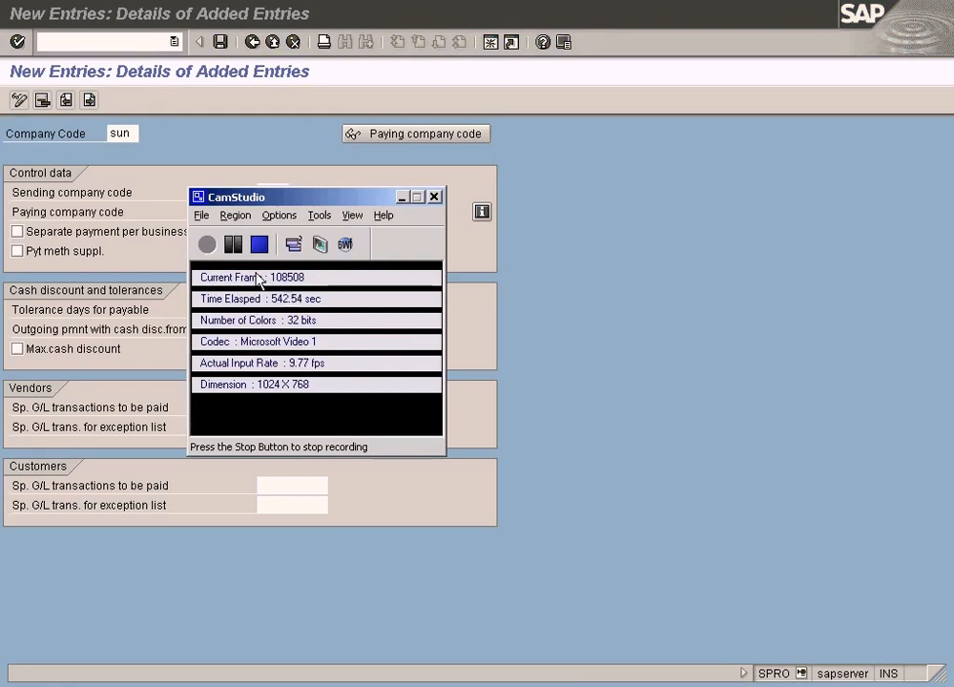
click(234, 246)
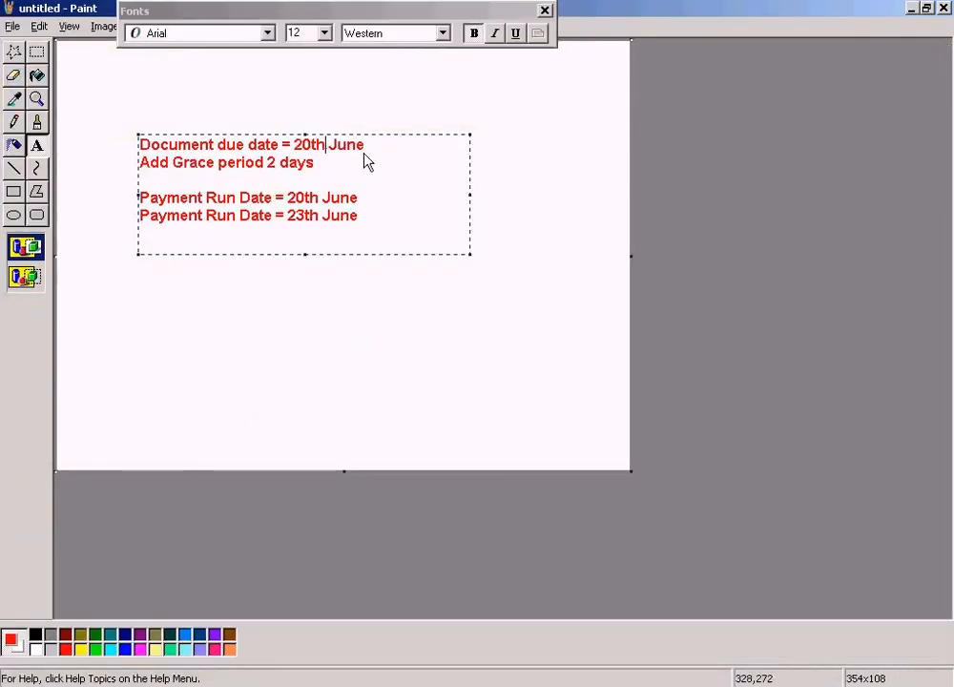
Insert the word Vendor before Document due date in the Paint text and highlight that line's 20th June date.
key(Home)
text(Vendor)
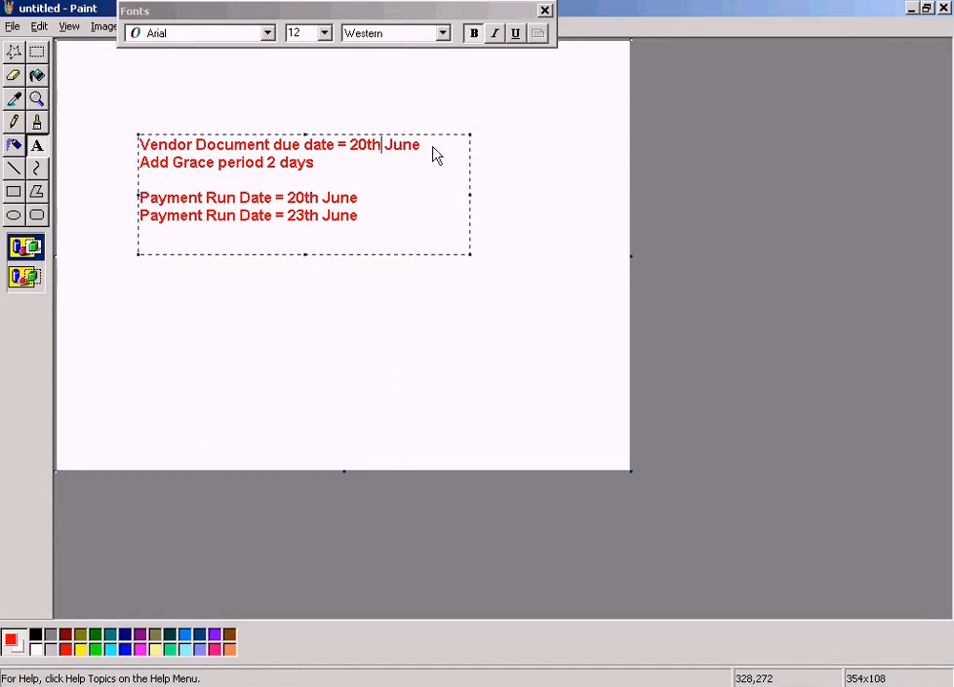
drag(436, 154, 355, 156)
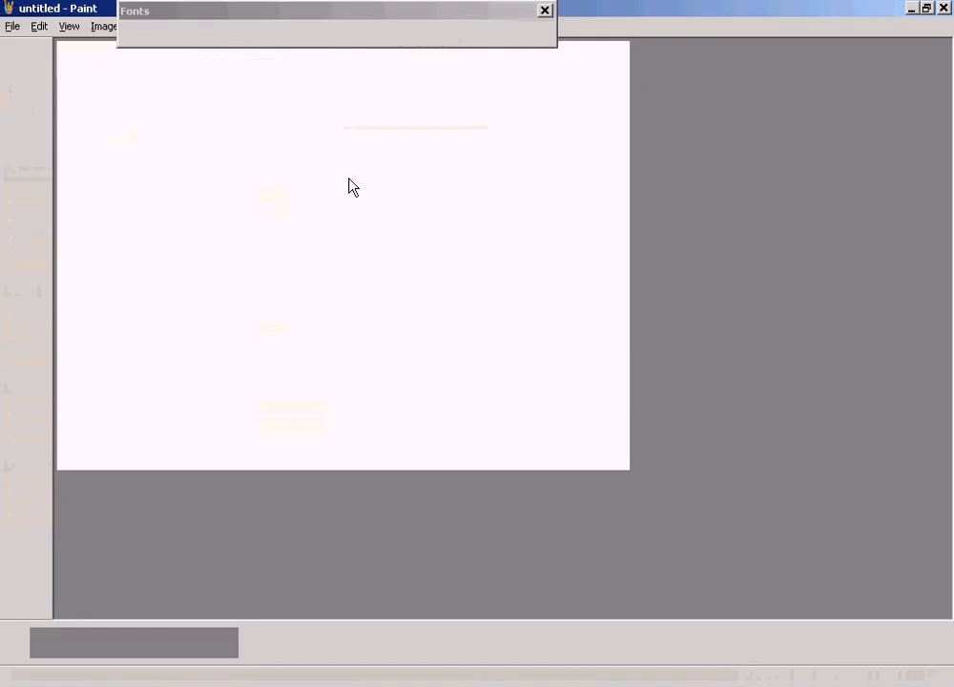
Highlight the Add Grace period 2 days line and compare it with the vendor document due date and payment run dates.
click(320, 167)
click(191, 203)
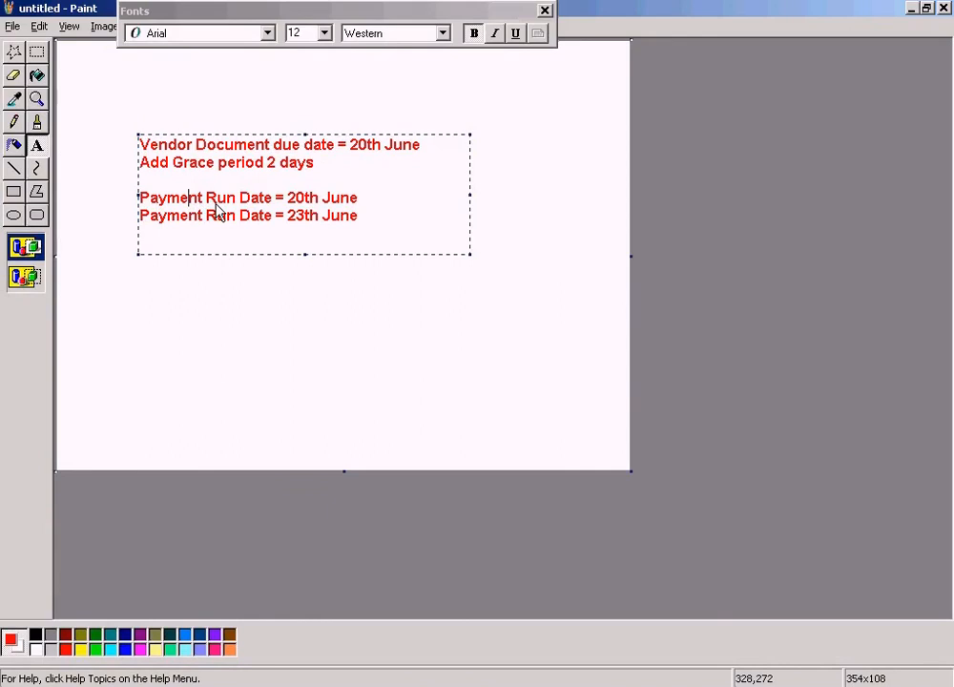
click(348, 200)
drag(324, 167, 145, 164)
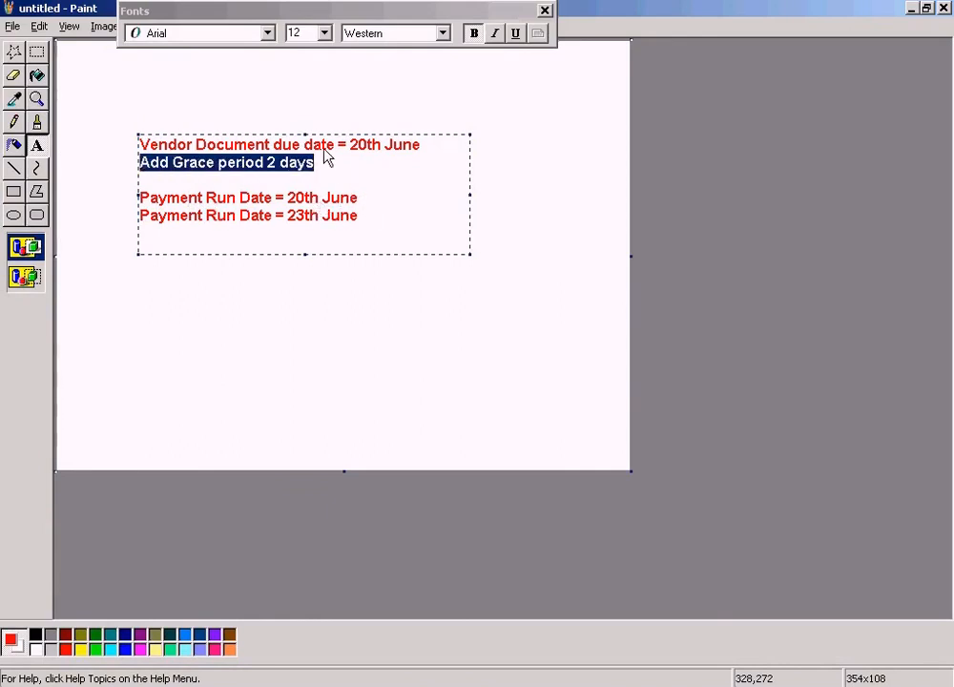
click(361, 150)
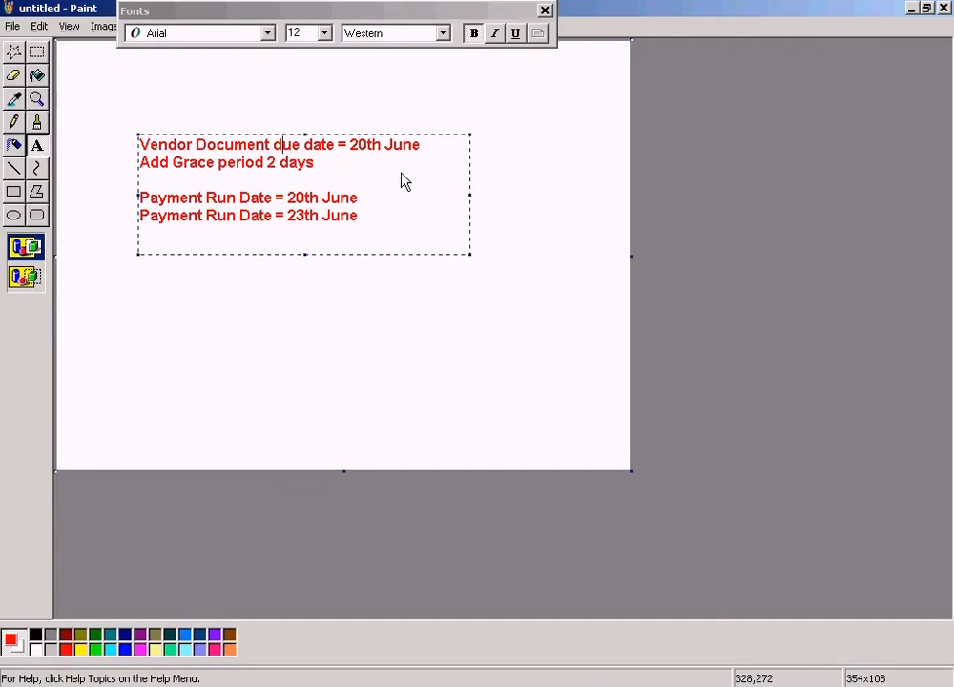
drag(330, 170, 150, 162)
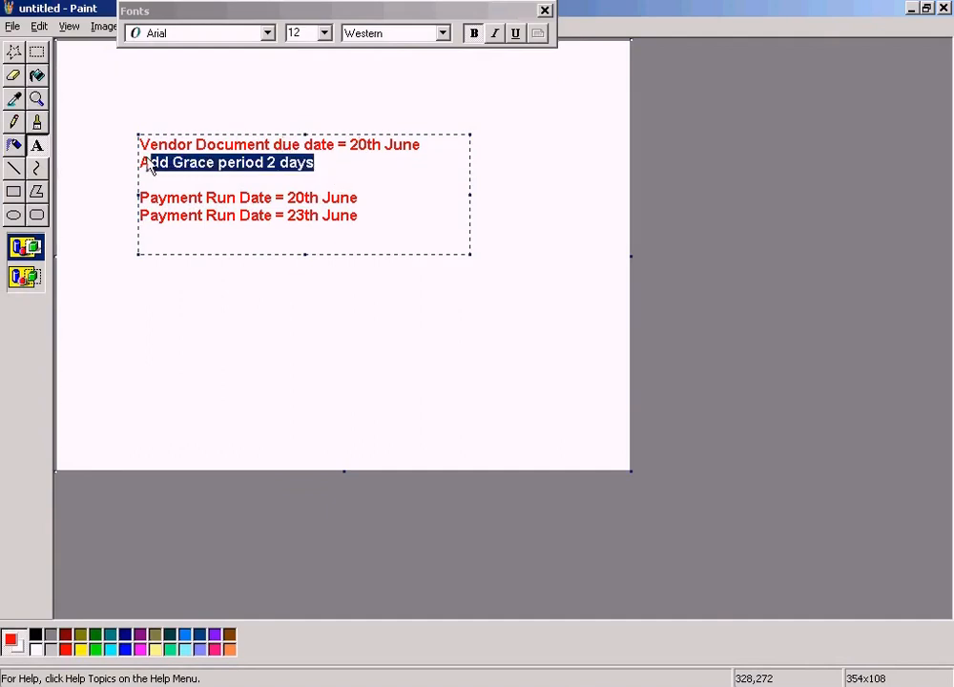
drag(339, 165, 140, 168)
click(354, 151)
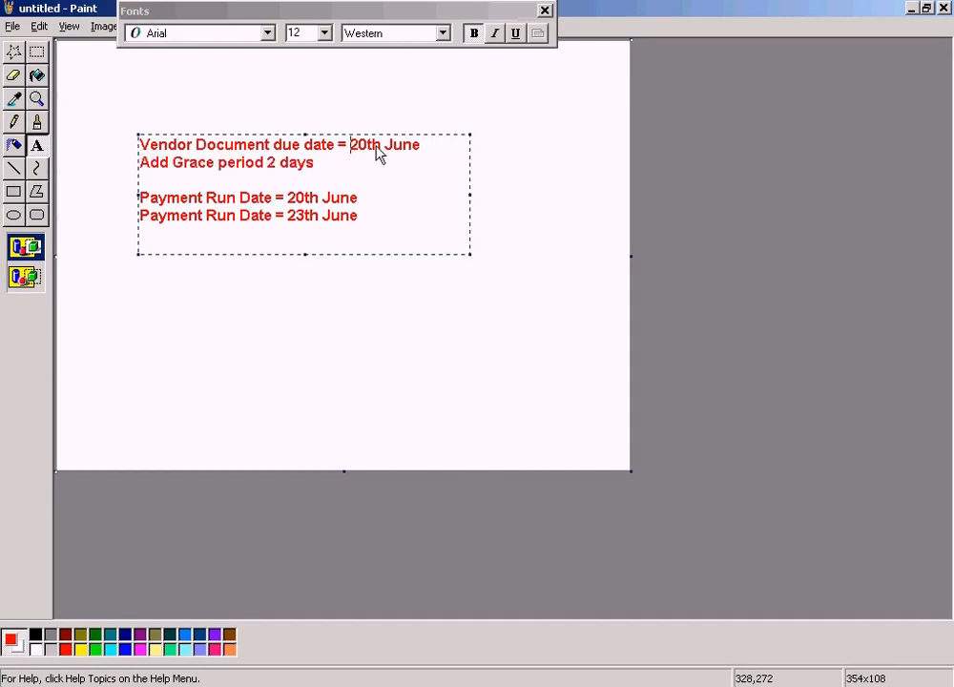
Highlight the 20th June and 23th June payment run lines in turn and compare them with the due date plus grace period.
drag(368, 204, 134, 200)
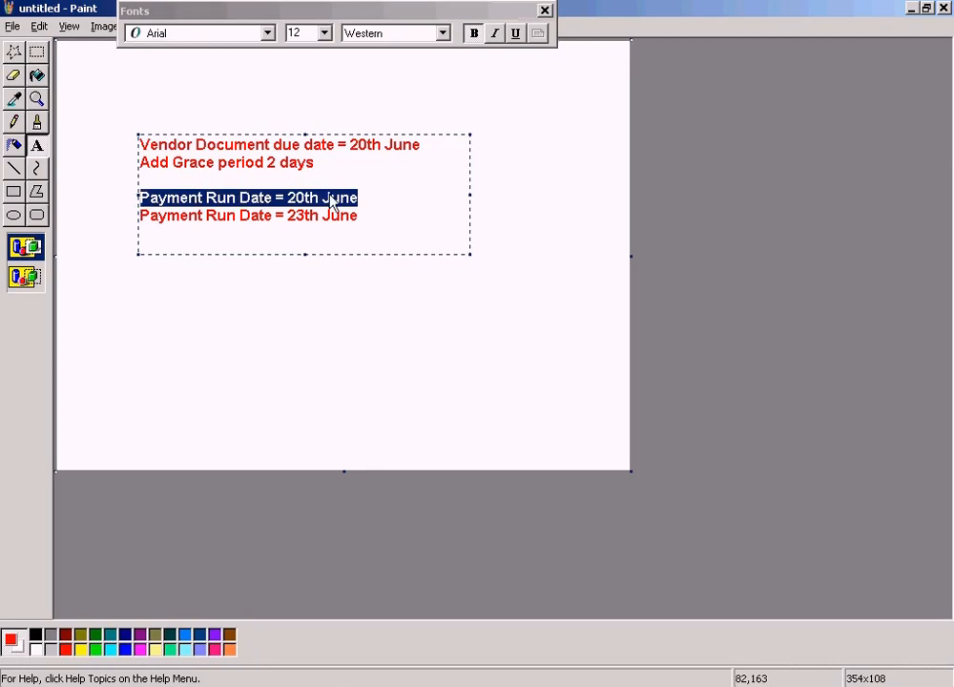
drag(377, 226, 143, 220)
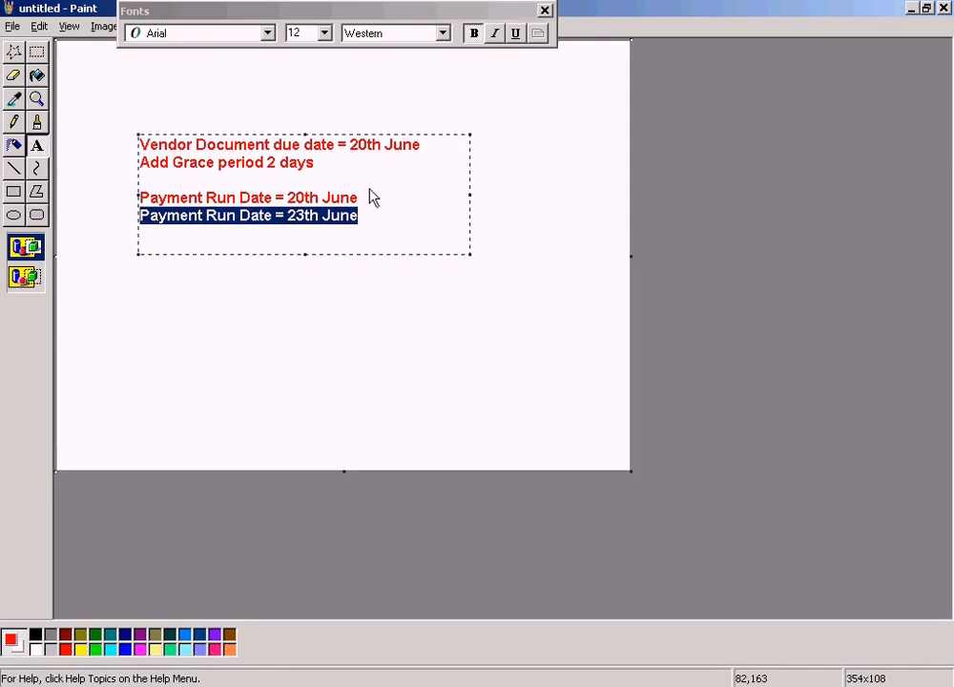
click(359, 145)
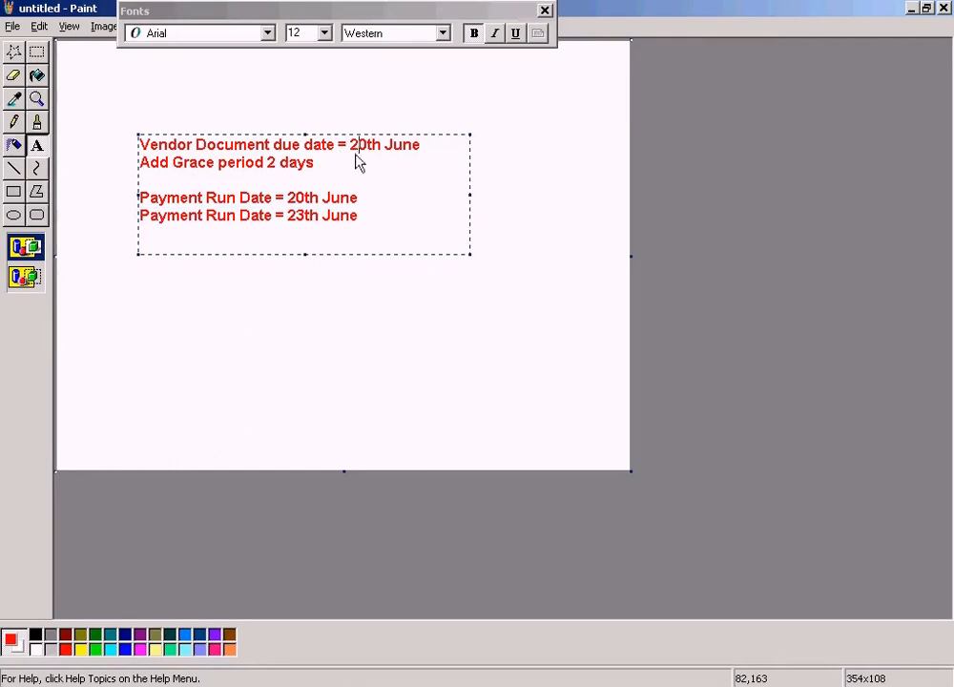
drag(349, 168, 138, 145)
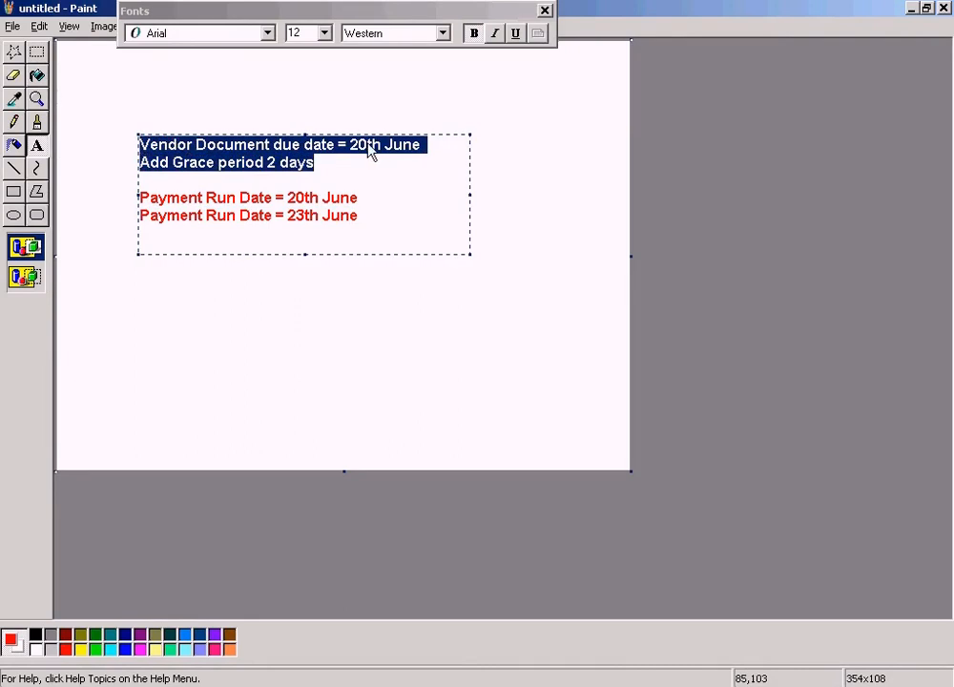
click(371, 218)
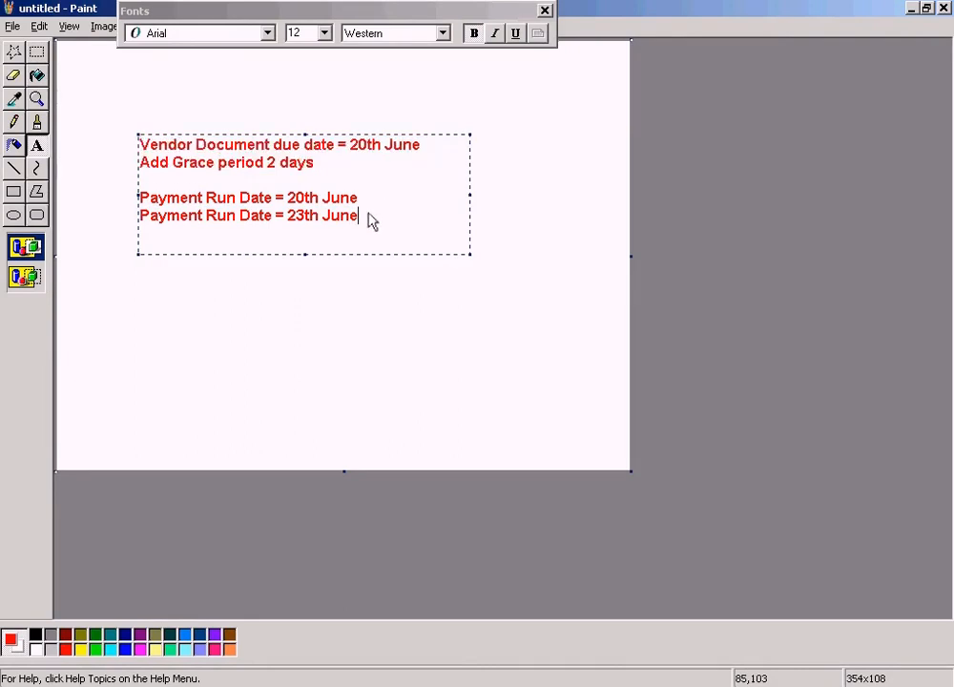
drag(368, 216, 132, 215)
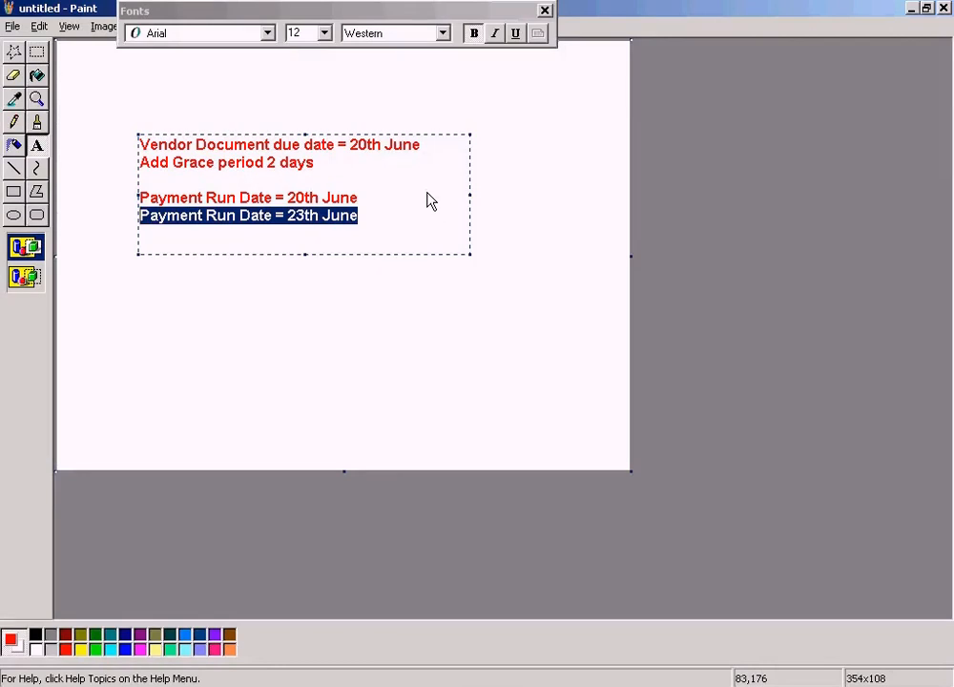
click(397, 206)
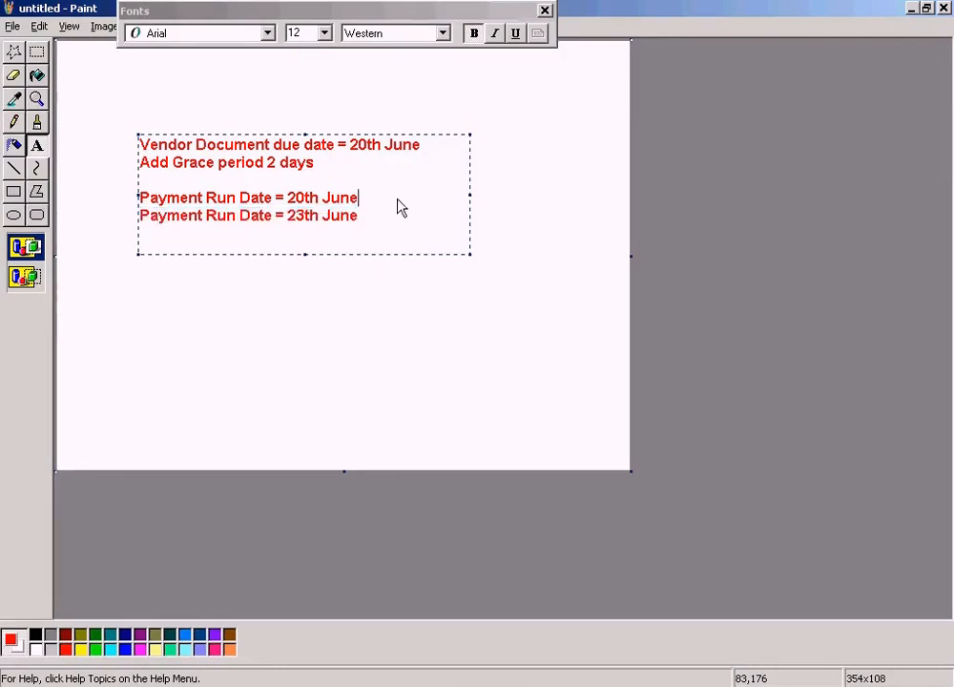
Add the line Payment Run Date = 22nd June between the 20th June and 23th June payment run lines.
key(Return)
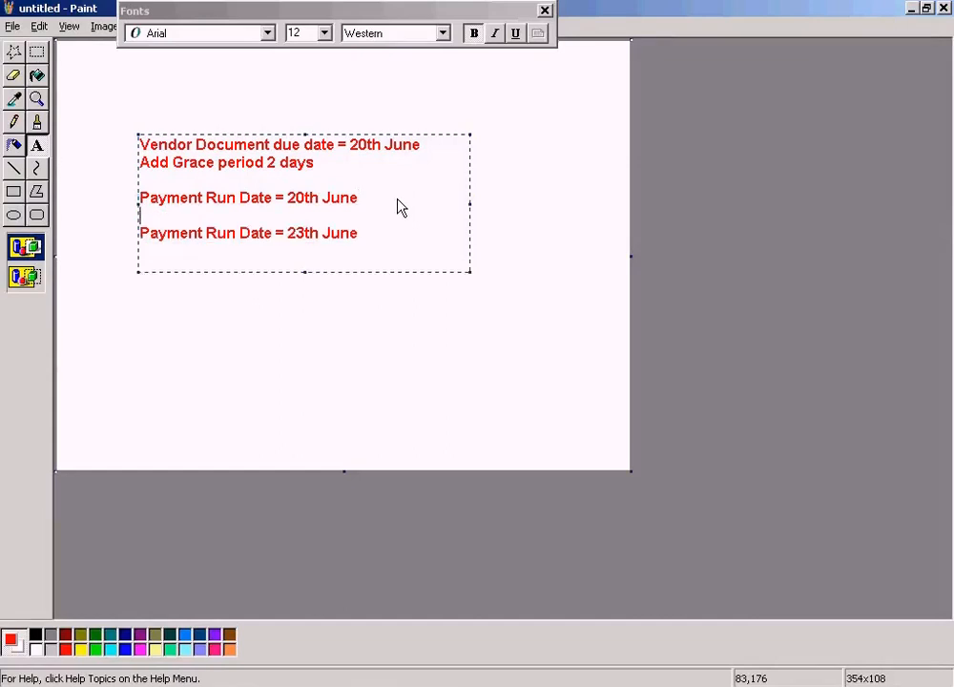
key(Down)
key(shift+End)
key(ctrl+c)
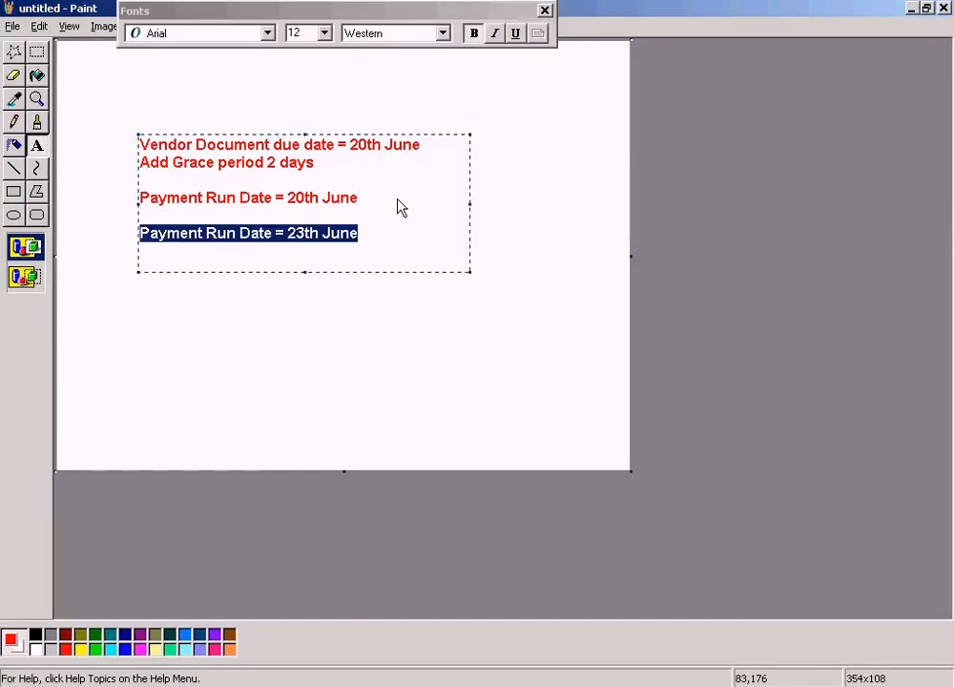
key(Up)
key(ctrl+v)
key(Left)
key(Left)
key(Left)
key(Left)
key(Left)
key(Left)
key(Left)
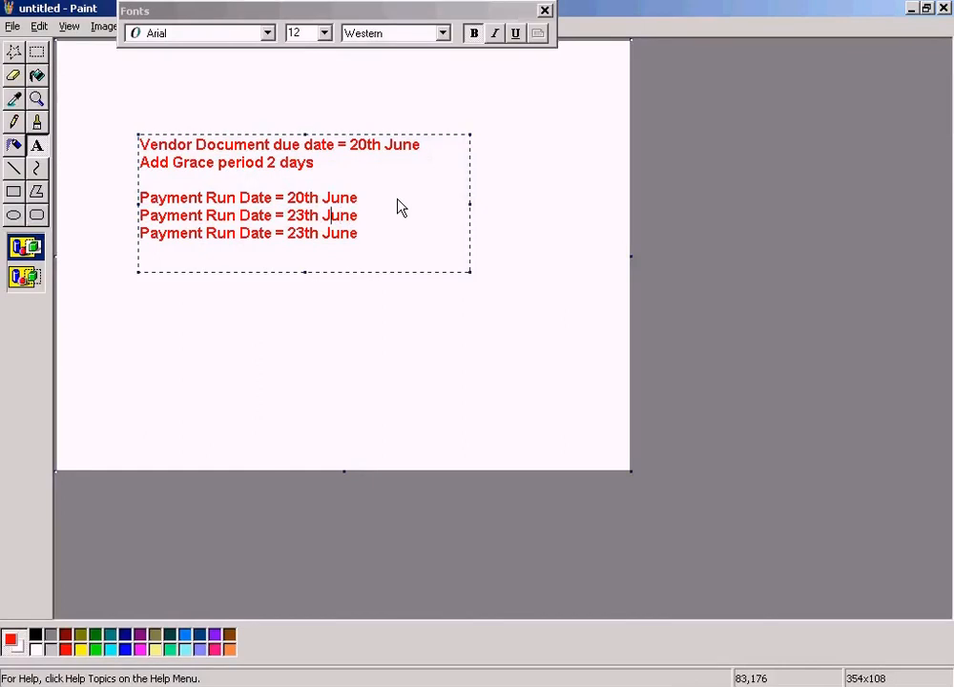
key(BackSpace)
text(2)
key(Delete)
key(Delete)
text(nd)
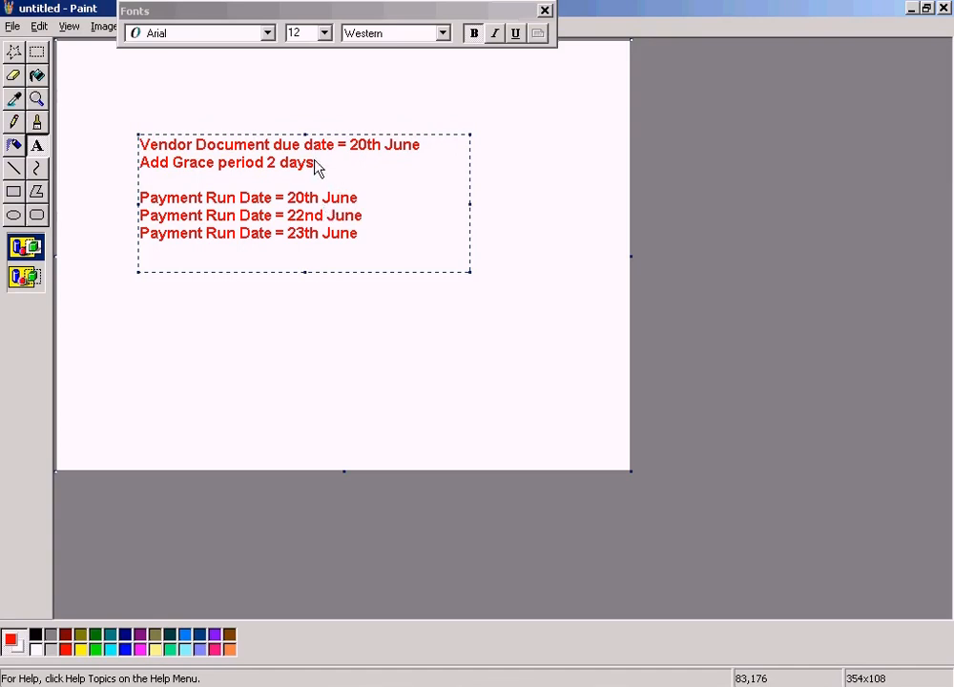
Add the line Payment Run Date = 21st June directly above the 22nd June payment run line.
key(Return)
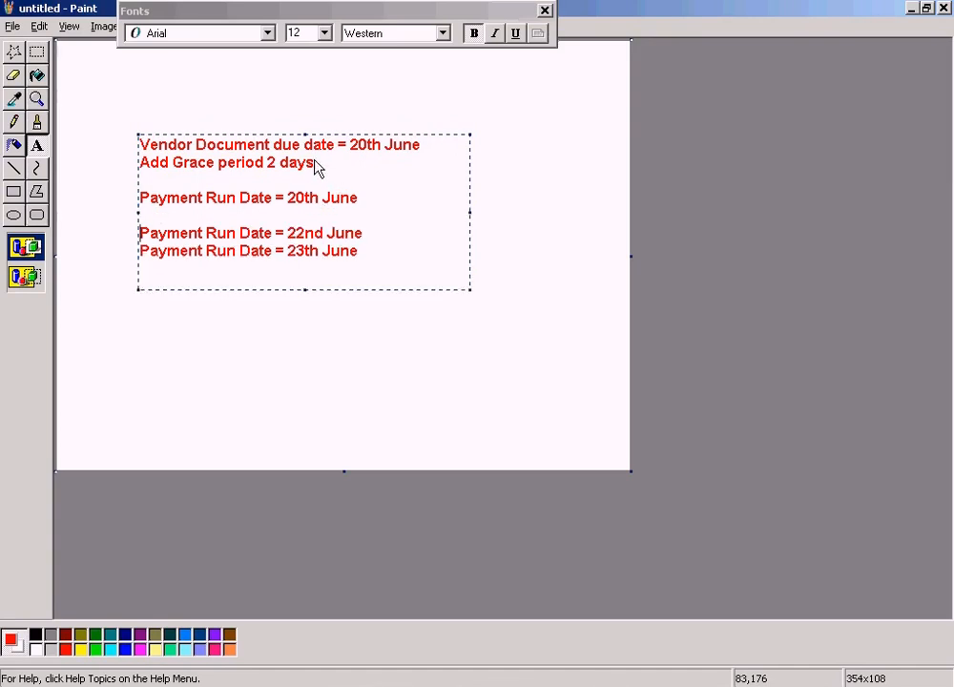
key(ctrl+v)
key(Left)
key(Left)
key(Left)
key(Left)
key(Left)
key(Left)
key(Left)
key(BackSpace)
text(1)
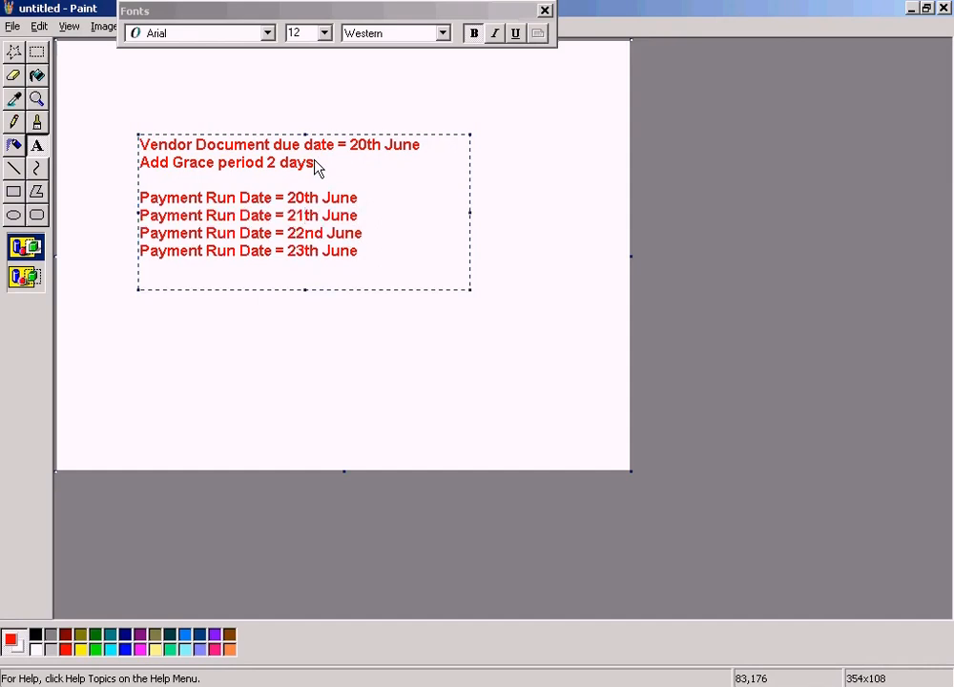
key(Delete)
key(Delete)
text(st)
Insert a blank line between the 21st June and 22nd June payment run lines and point out both dates.
click(366, 219)
key(Return)
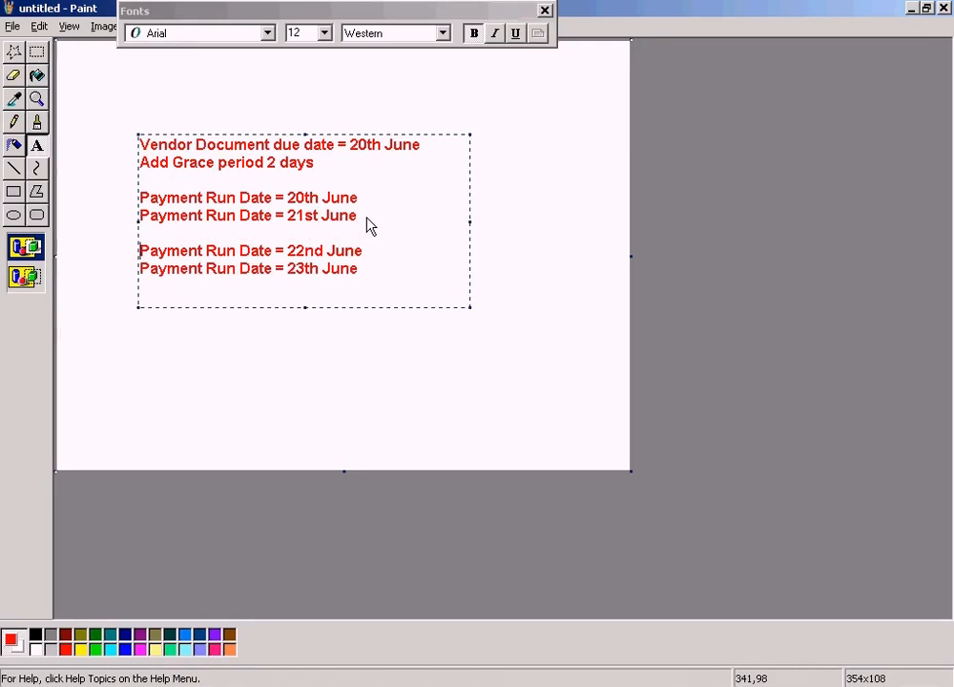
click(305, 214)
click(304, 250)
Switch to the SAP New Entries window and set the tolerance days for payable to 0.
click(335, 679)
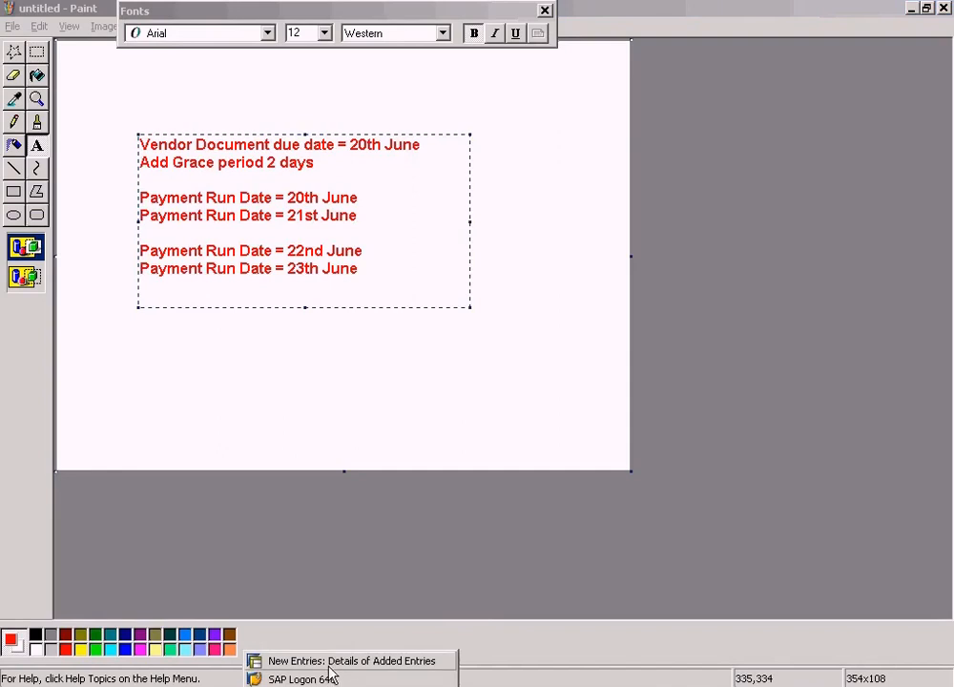
click(329, 660)
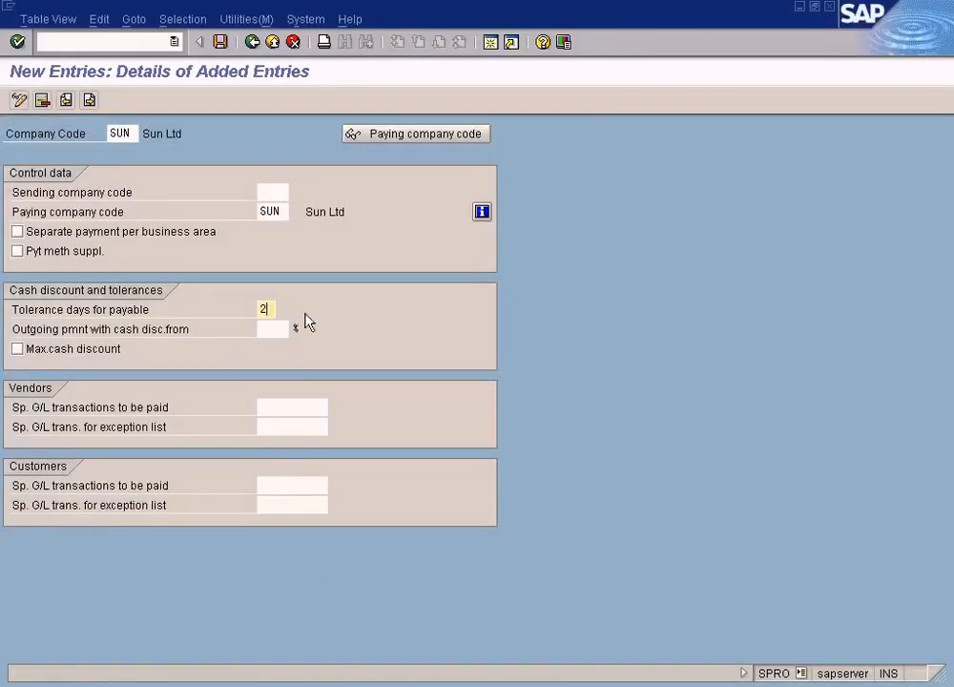
key(BackSpace)
text(0)
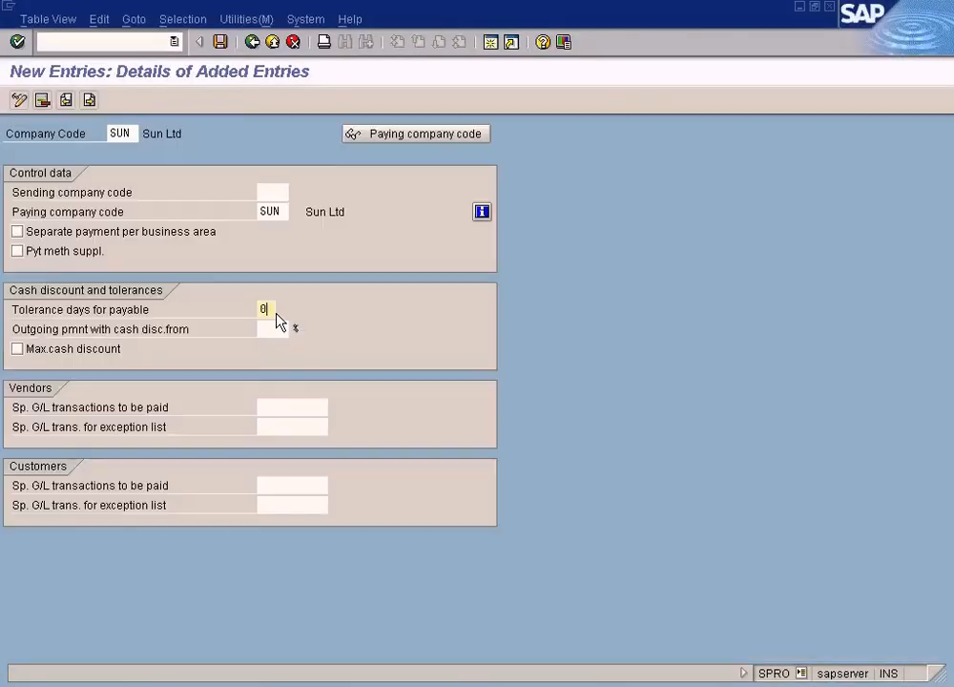
key(Tab)
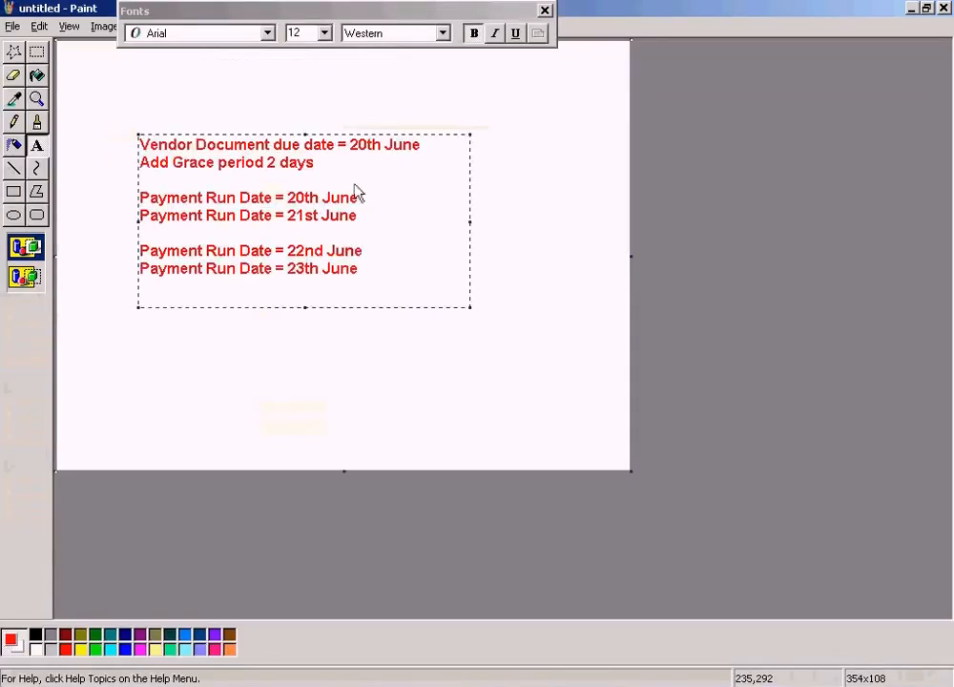
Switch to Paint and compare the 20th June payment run date with the vendor document due date.
click(319, 197)
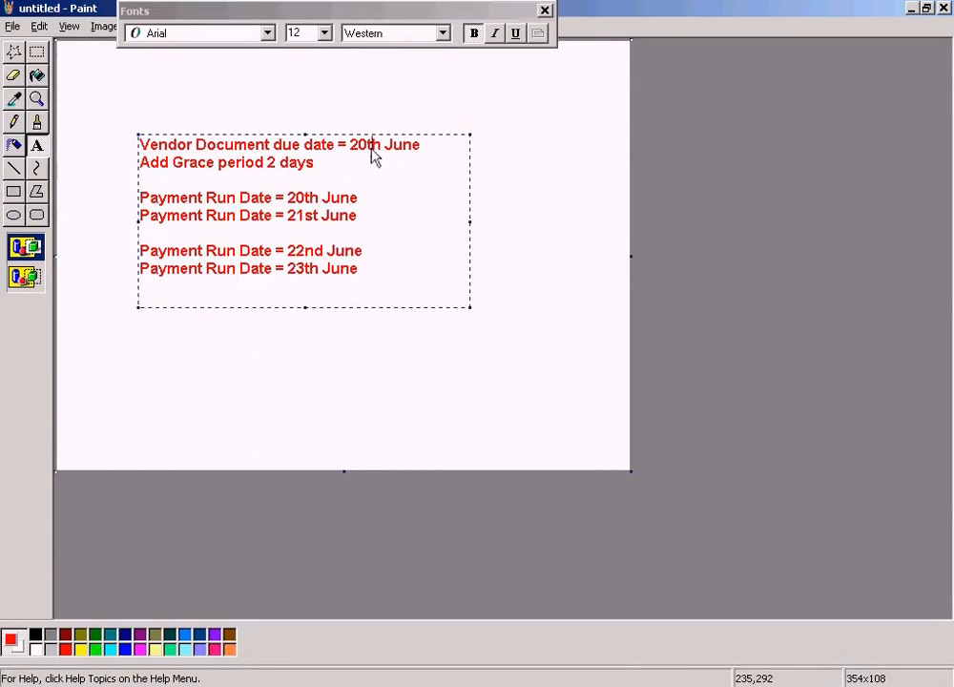
click(364, 148)
Switch back to SAP and set outgoing payment with cash discount from to 2 %.
key(alt+Tab)
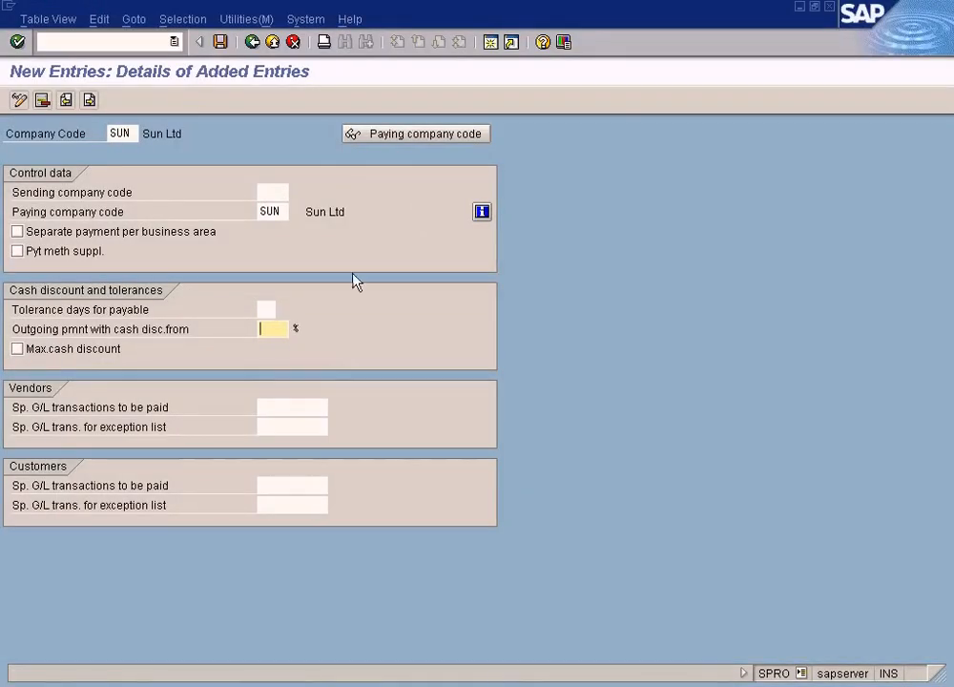
click(267, 309)
click(271, 329)
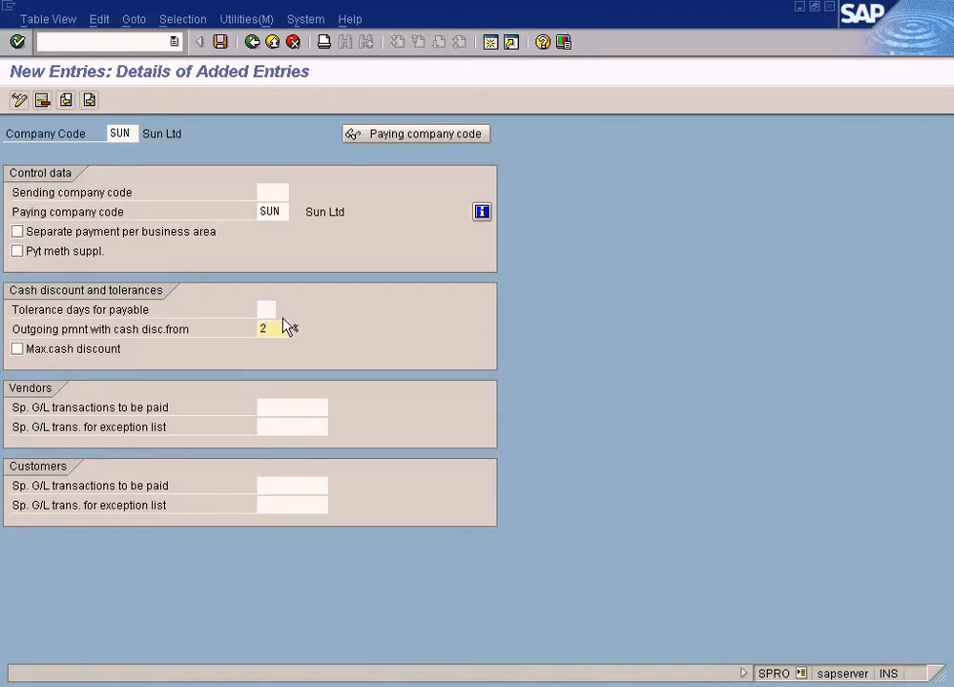
Open a new blank Paint window for the cash discount example.
key(alt+Tab)
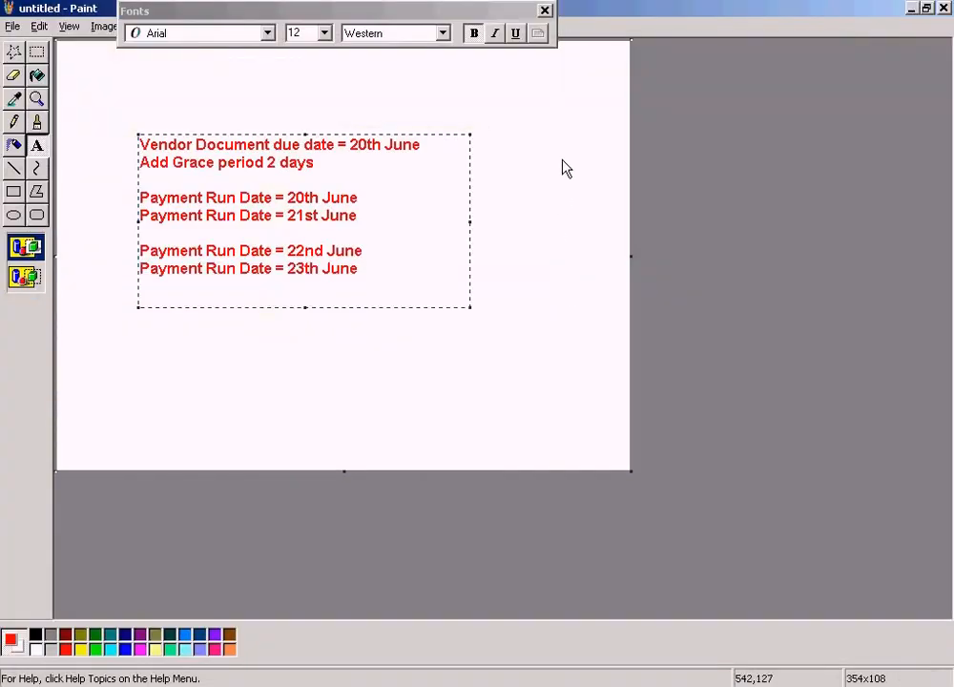
click(27, 684)
mouse_move(81, 488)
mouse_move(246, 483)
click(320, 520)
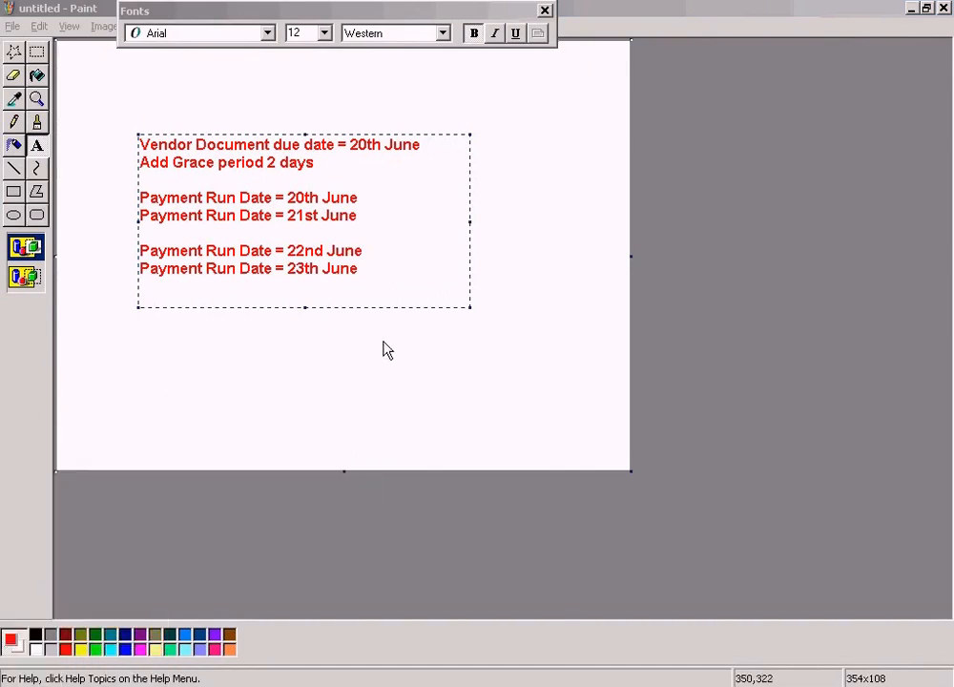
Write a red text note: Vendor Doc Date 4th June; Within 3 Days = 1 %, 5 Days = 2 %, 10 Days = 3 %; 15th June = Due Net.
click(36, 145)
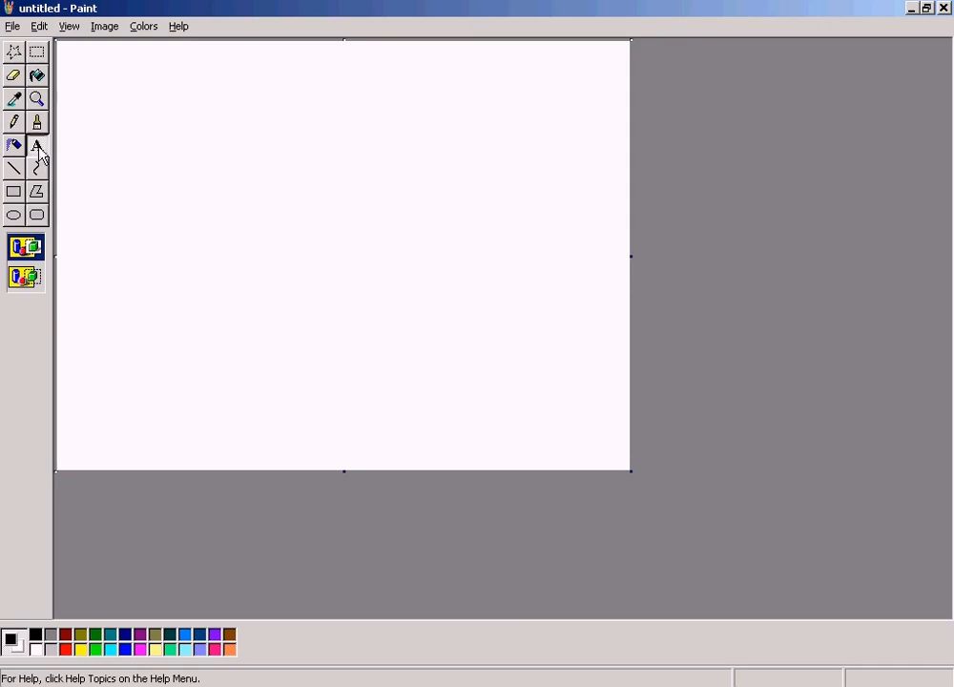
drag(174, 117, 555, 287)
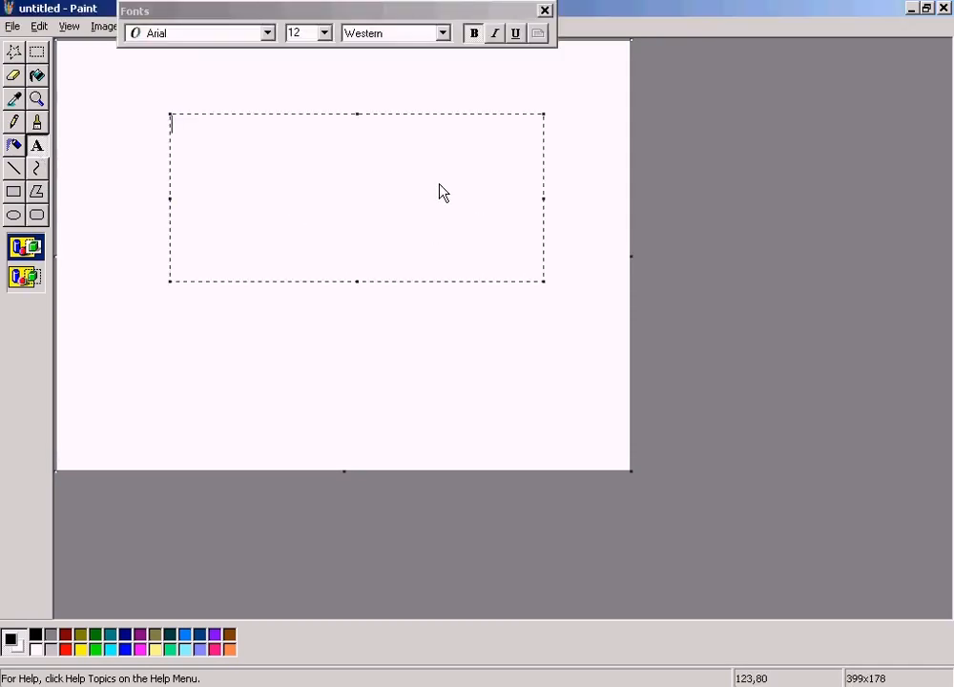
text(V)
key(BackSpace)
click(65, 650)
text(Vendor Doc Date 15th June = Due Net)
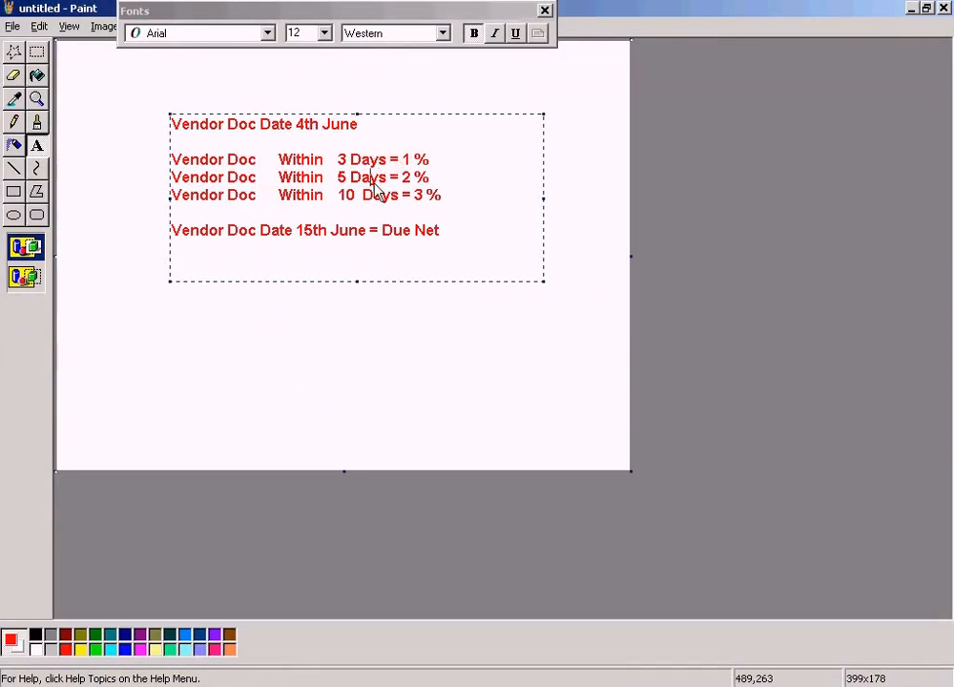
Highlight the Vendor Doc Date 4th June line and review it against the cash discount terms.
click(439, 164)
drag(237, 125, 362, 147)
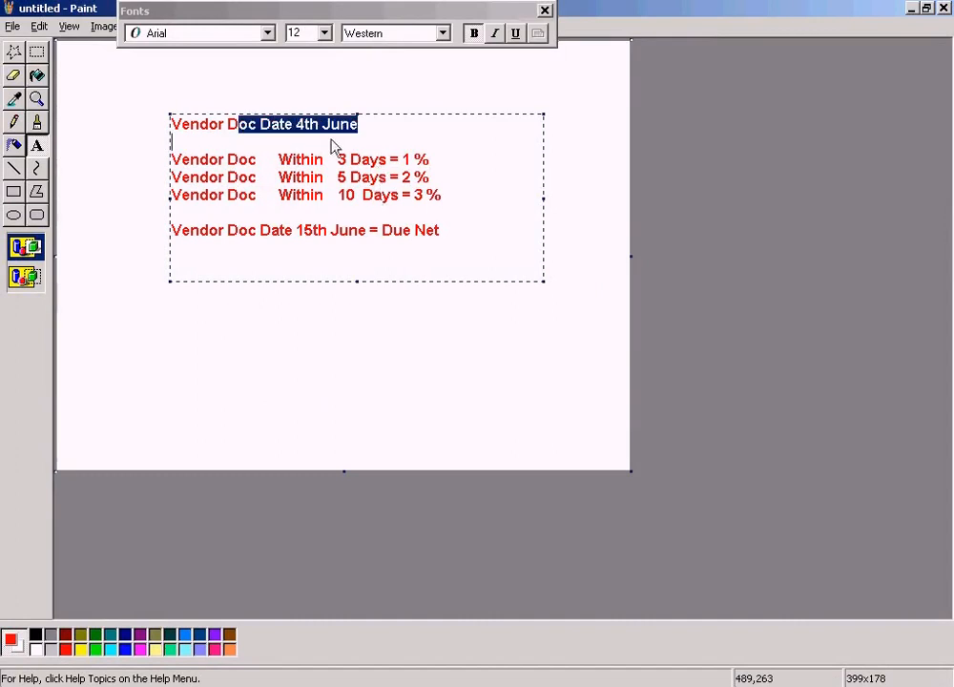
click(388, 137)
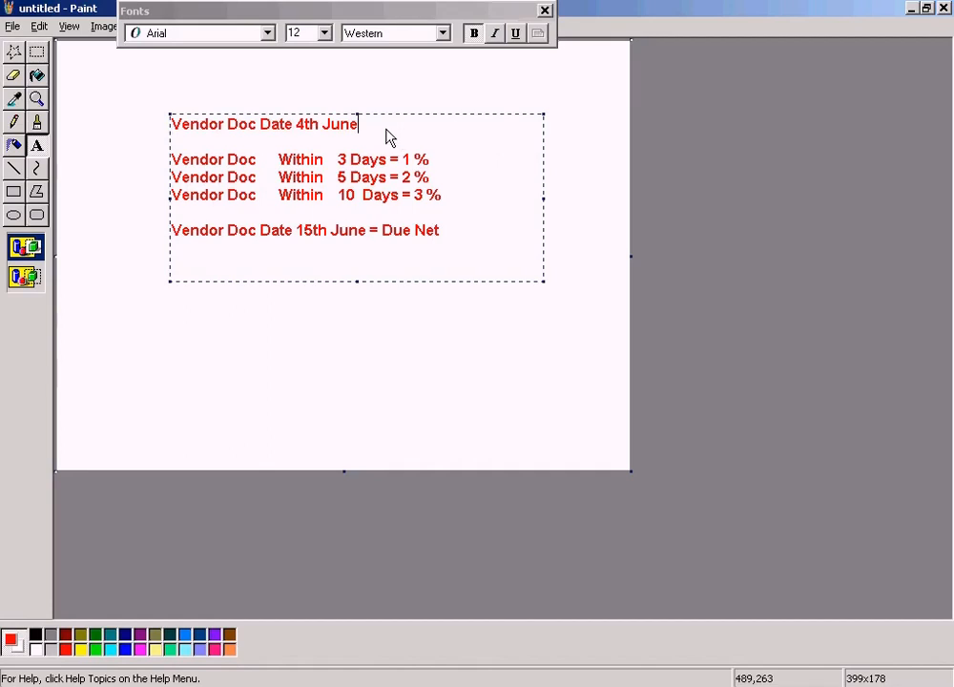
Correct the cash discount rates in the note to 3 Days = 3 % and 10 Days = 1 %.
click(378, 157)
click(305, 125)
click(432, 164)
key(Left)
key(Left)
key(Left)
key(Delete)
text(3)
key(Down)
key(Down)
key(Delete)
text(1)
Go through the note's 3, 5 and 10 day discount terms and the 15th June due net line.
click(364, 145)
click(390, 156)
key(Right)
key(Right)
key(Left)
key(Left)
key(Left)
key(Left)
key(Left)
key(Left)
key(Left)
key(Left)
key(Right)
key(Right)
key(Right)
key(Right)
key(Right)
key(Right)
key(Right)
key(Right)
key(Down)
key(Left)
key(Left)
key(Left)
key(Left)
key(Left)
key(Left)
key(Left)
key(Left)
key(Left)
key(Right)
key(Right)
key(Right)
key(Right)
key(Right)
key(Right)
key(Right)
key(Right)
key(Right)
key(Down)
key(Down)
key(ctrl+Right)
key(ctrl+Right)
key(ctrl+Right)
key(Up)
key(Up)
key(Up)
key(Up)
key(Right)
key(Right)
key(Right)
key(Right)
key(Right)
key(Right)
key(Right)
key(Right)
key(Right)
key(Right)
key(Right)
key(Right)
key(Right)
key(Right)
key(Right)
key(Right)
key(Right)
key(Right)
key(Right)
key(Right)
key(Right)
key(Right)
key(Right)
key(Right)
key(Right)
key(Down)
key(Down)
key(Down)
key(Down)
key(ctrl+Right)
key(ctrl+Right)
key(ctrl+Right)
key(ctrl+Right)
key(Left)
key(Left)
key(Left)
key(Right)
key(ctrl+Right)
key(ctrl+Right)
key(ctrl+Right)
Highlight the three discount terms and compare them with the outgoing payment cash discount setting in SAP.
click(460, 200)
drag(459, 199, 411, 160)
key(alt+Tab)
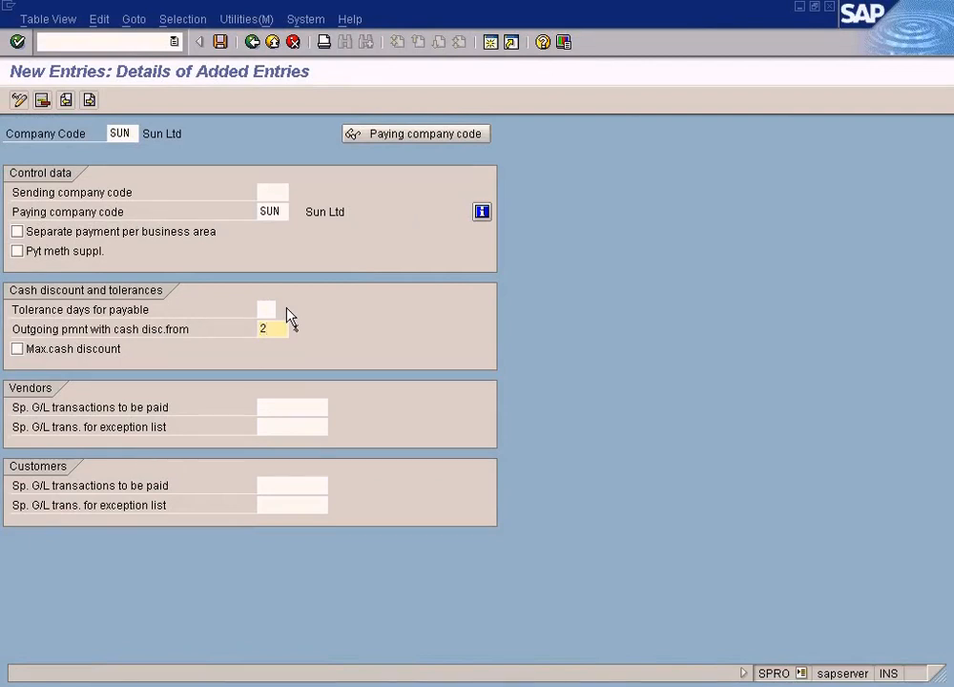
key(alt+Tab)
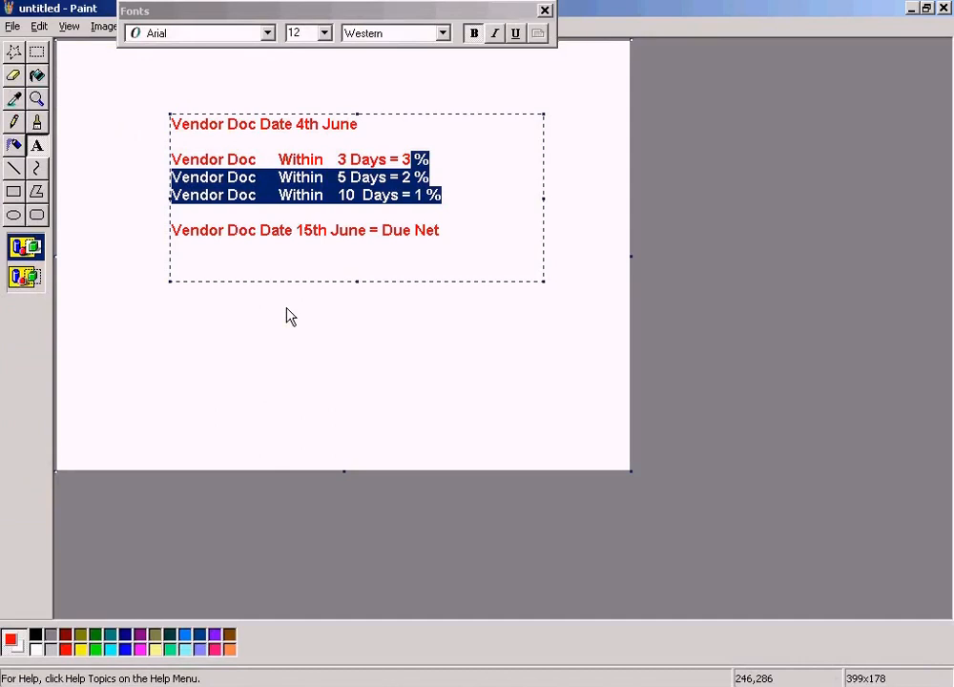
click(477, 186)
key(alt+Tab)
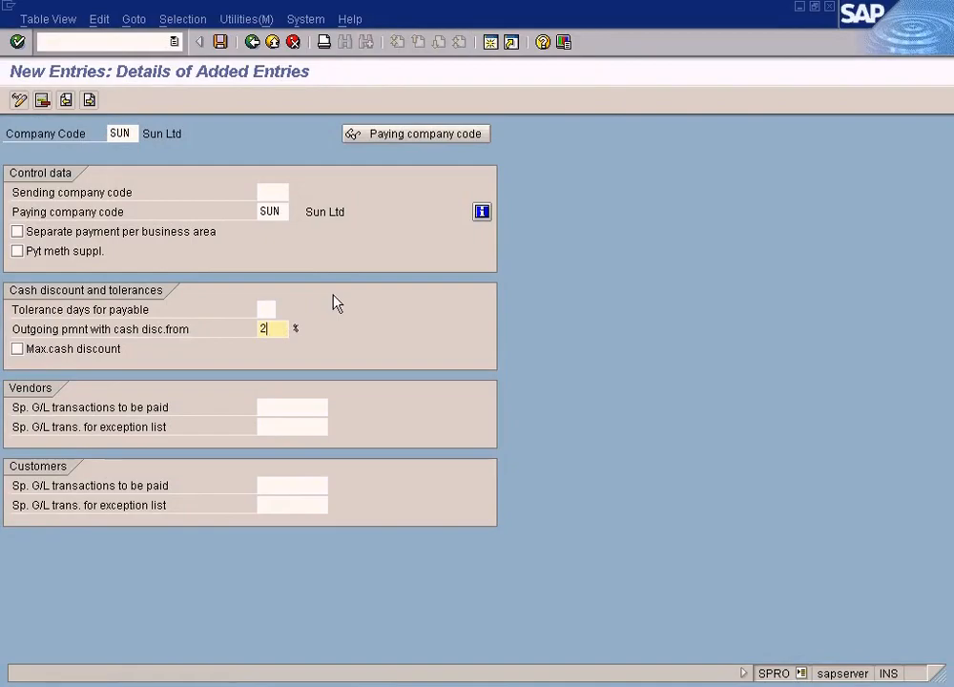
Return to Paint and list payment runs on 7th June, 9th June, 14th June and 15th June below the due net line.
key(alt+Tab)
click(459, 165)
click(448, 178)
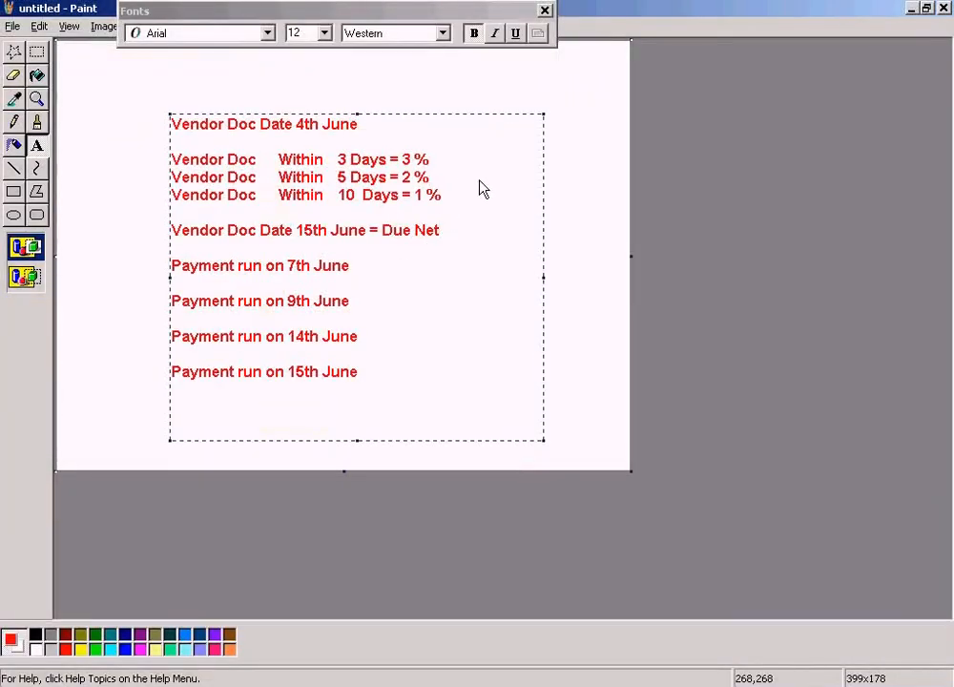
Check the 7th and 9th June payment runs against the 3 and 5 day discount terms and SAP's minimum cash discount.
click(394, 271)
click(411, 163)
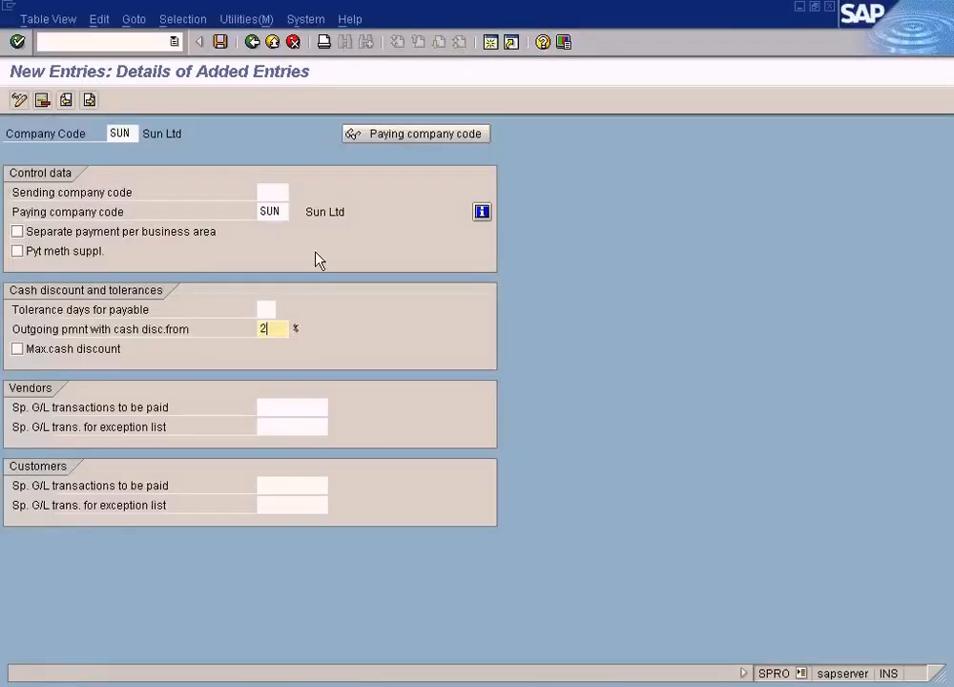
text(2)
drag(277, 332, 247, 336)
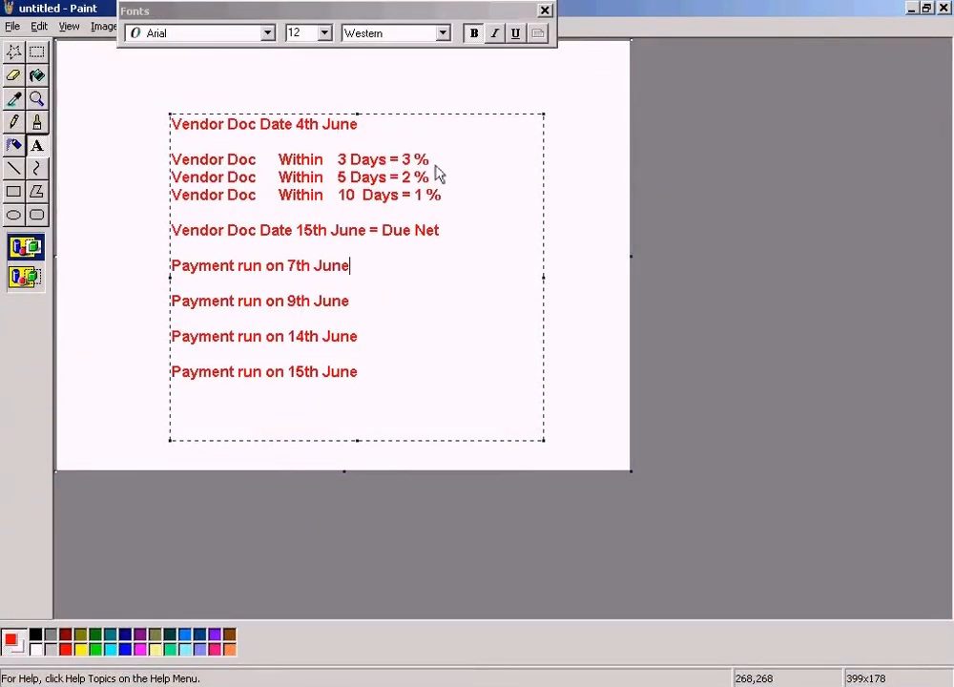
drag(431, 160, 386, 160)
click(369, 269)
click(372, 305)
drag(430, 178, 178, 177)
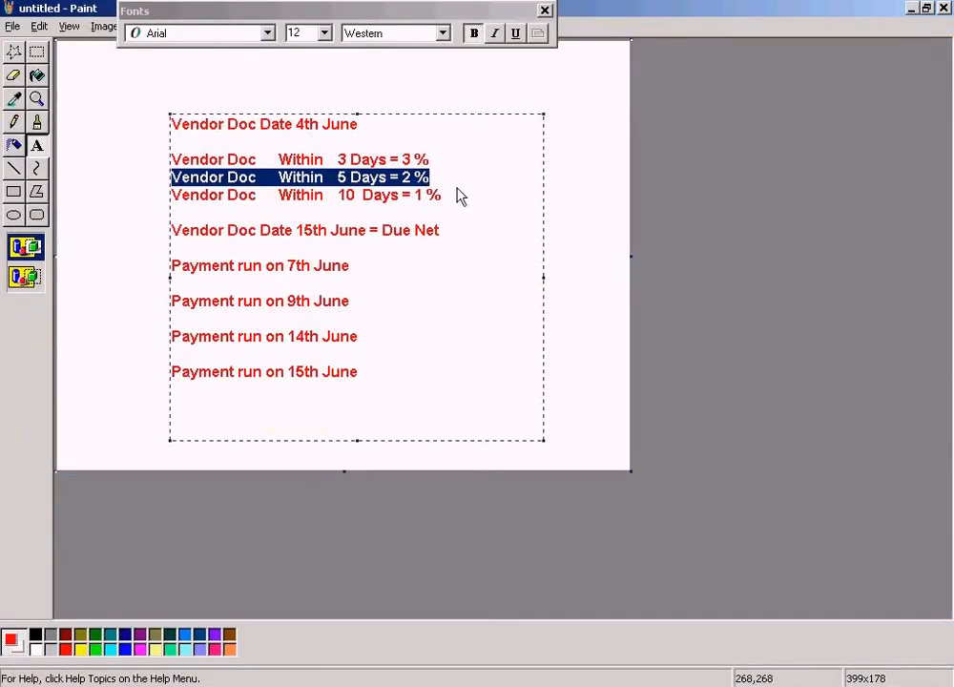
Compare the 14th June payment run and the 10 day discount term with the minimum cash discount percentage in SAP.
click(378, 334)
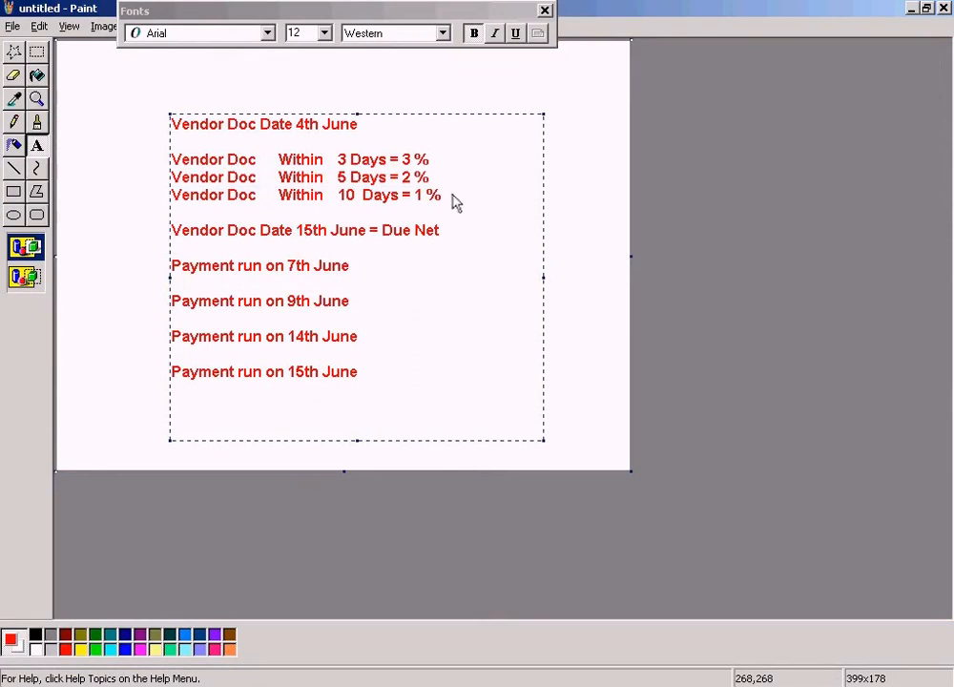
drag(448, 200, 171, 194)
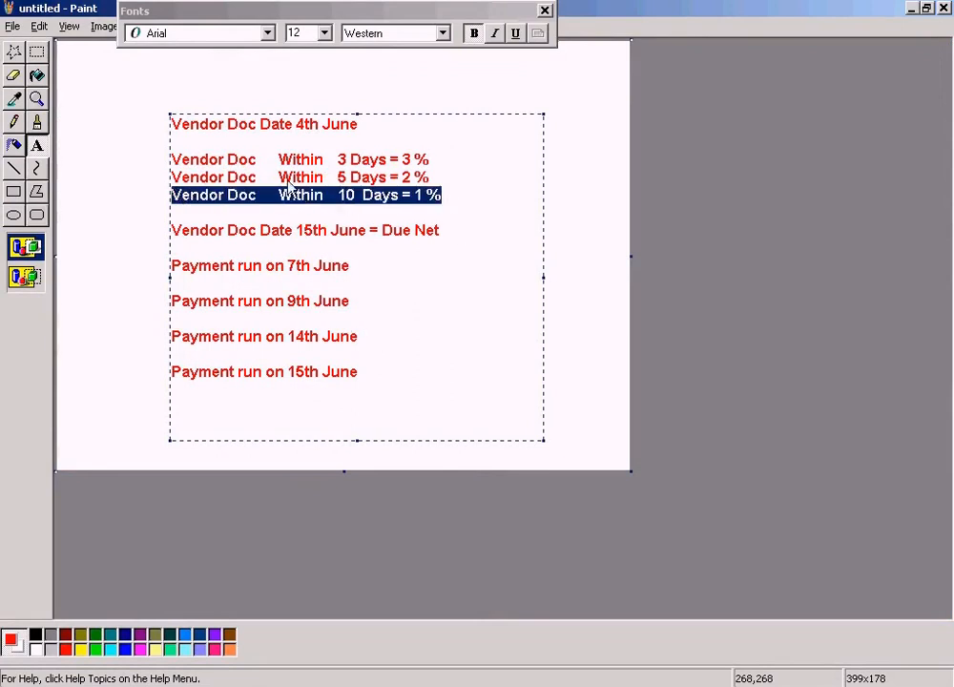
click(373, 345)
drag(373, 346, 167, 343)
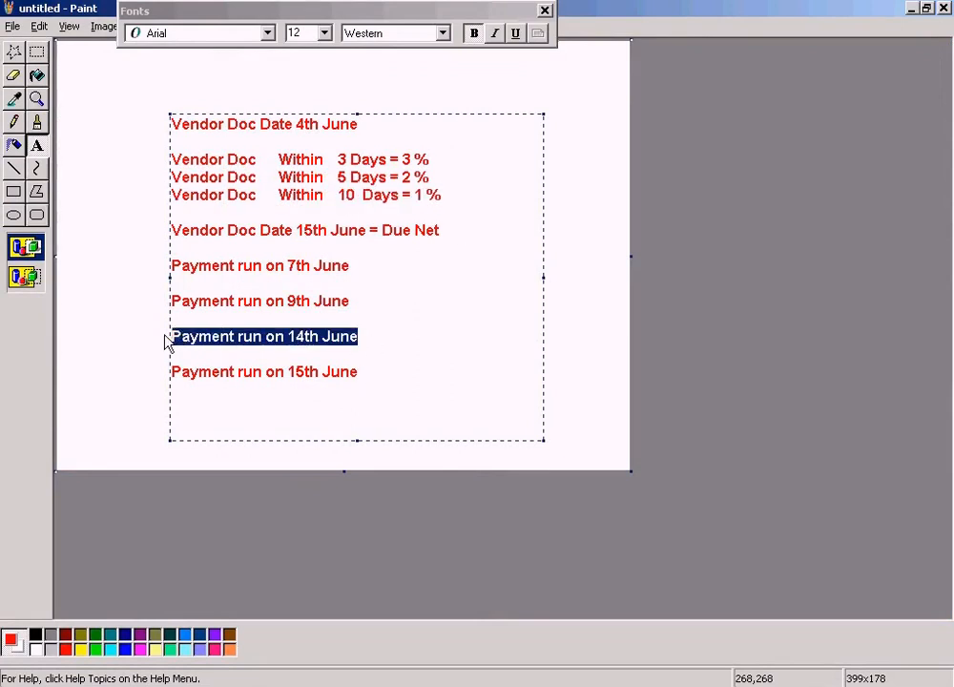
click(449, 198)
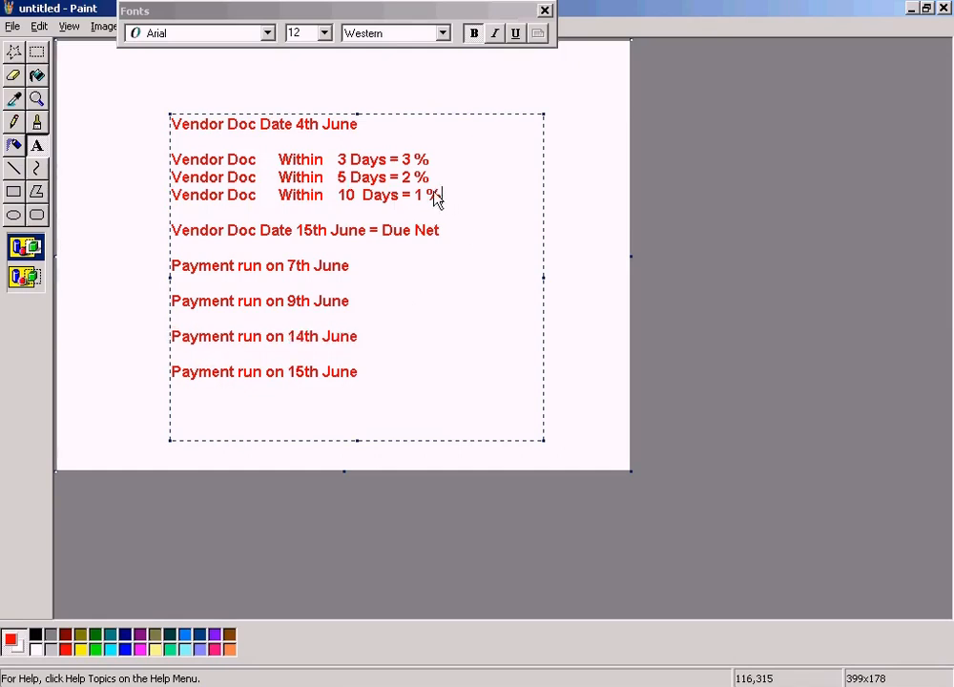
drag(417, 197, 445, 199)
key(alt+Tab)
click(274, 330)
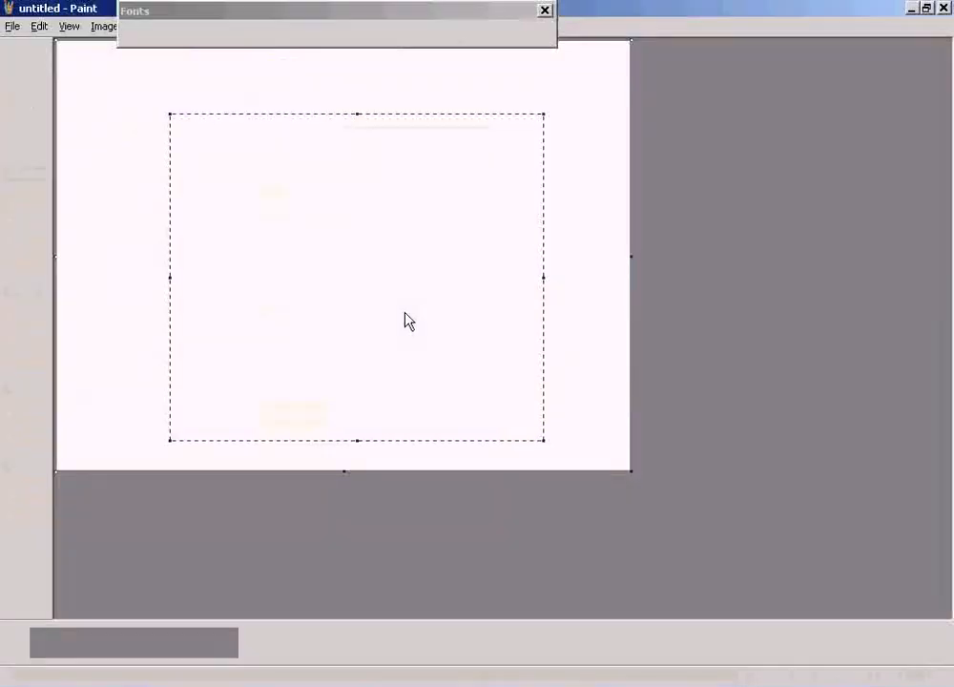
drag(454, 196, 177, 195)
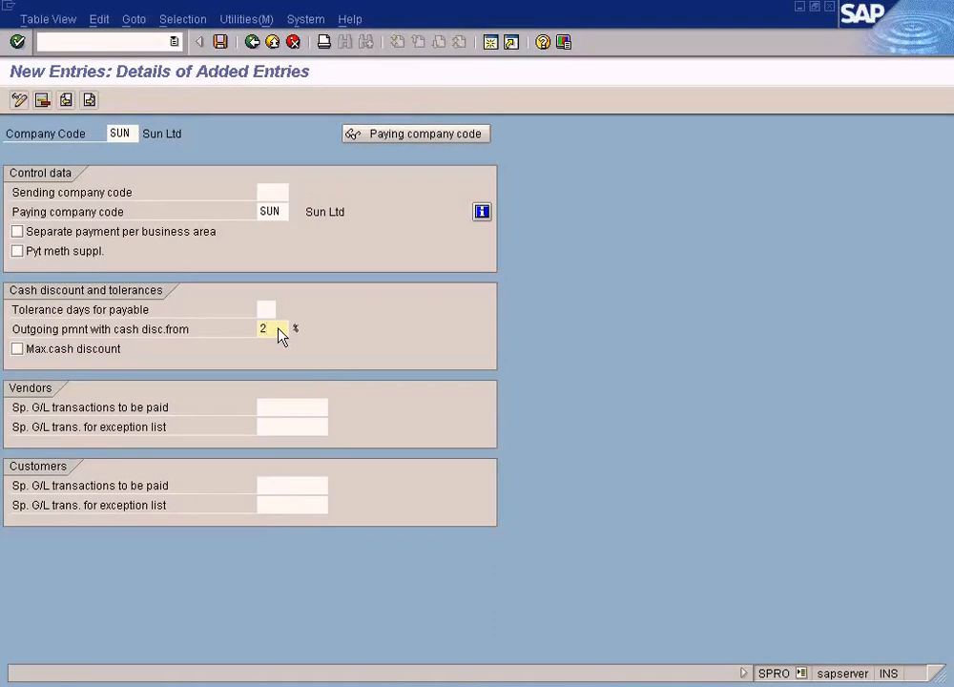
key(alt+Tab)
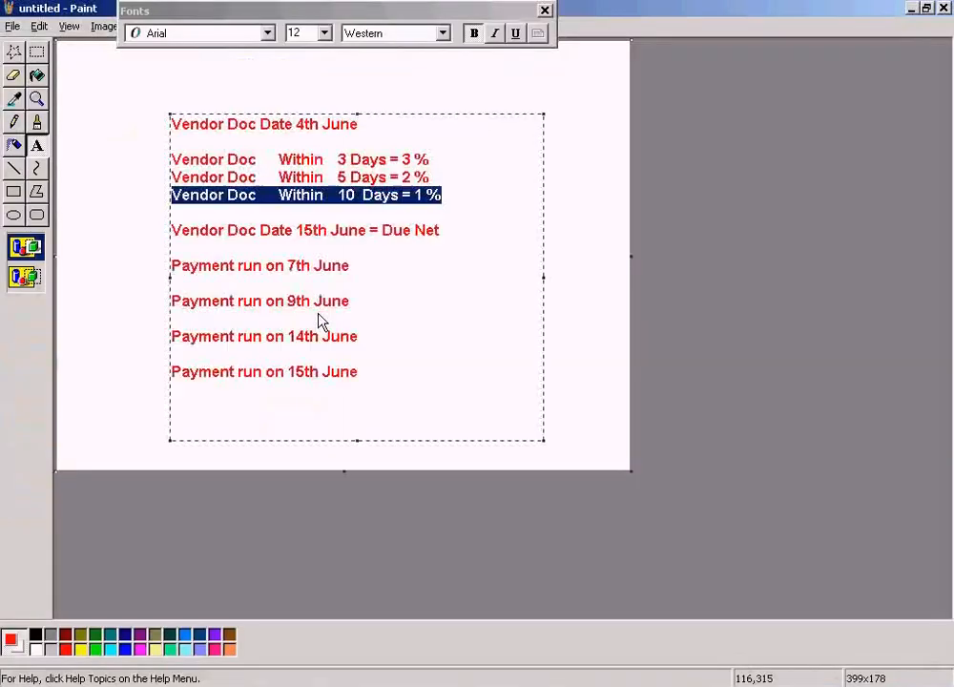
click(460, 196)
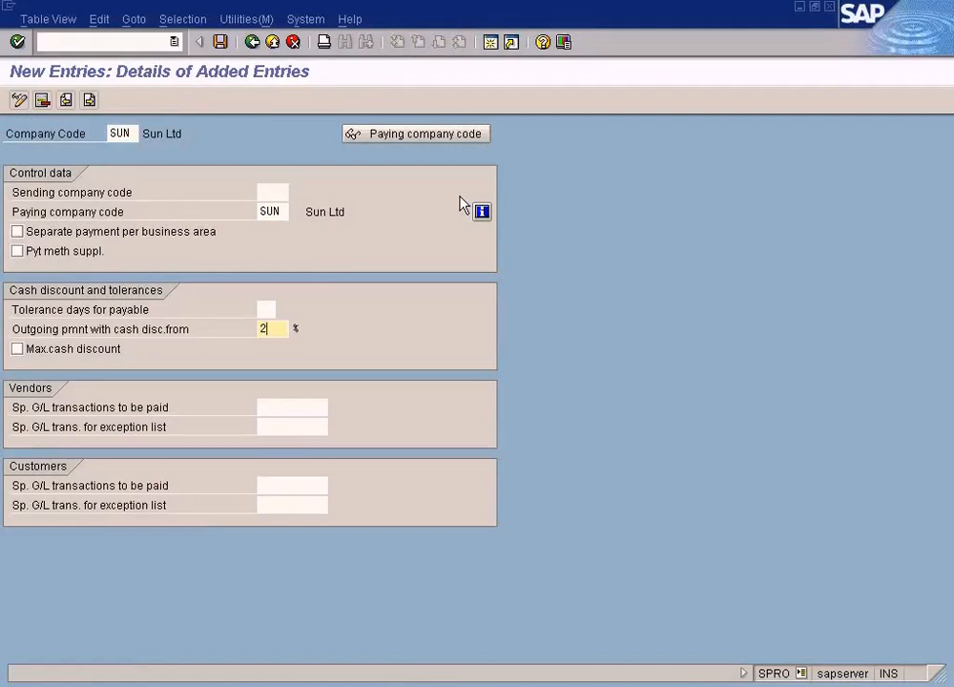
Set outgoing payment with cash discount from to 5 % in SAP.
key(BackSpace)
text(5)
Switch to Paint and examine the due net line, the 14th June payment run and the 10 day discount term.
key(alt+Tab)
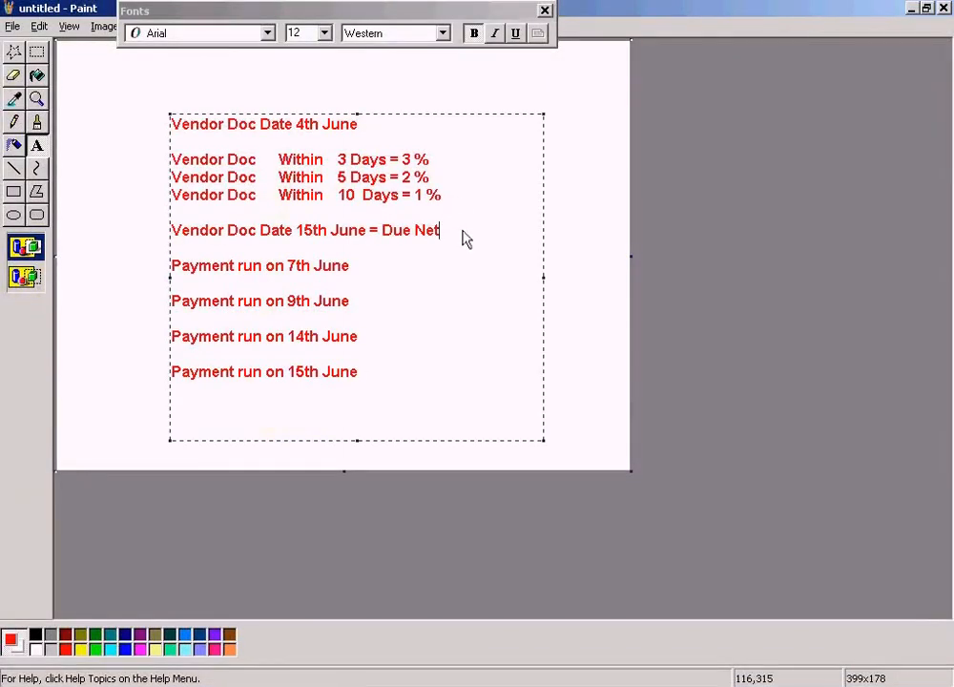
drag(460, 238, 159, 234)
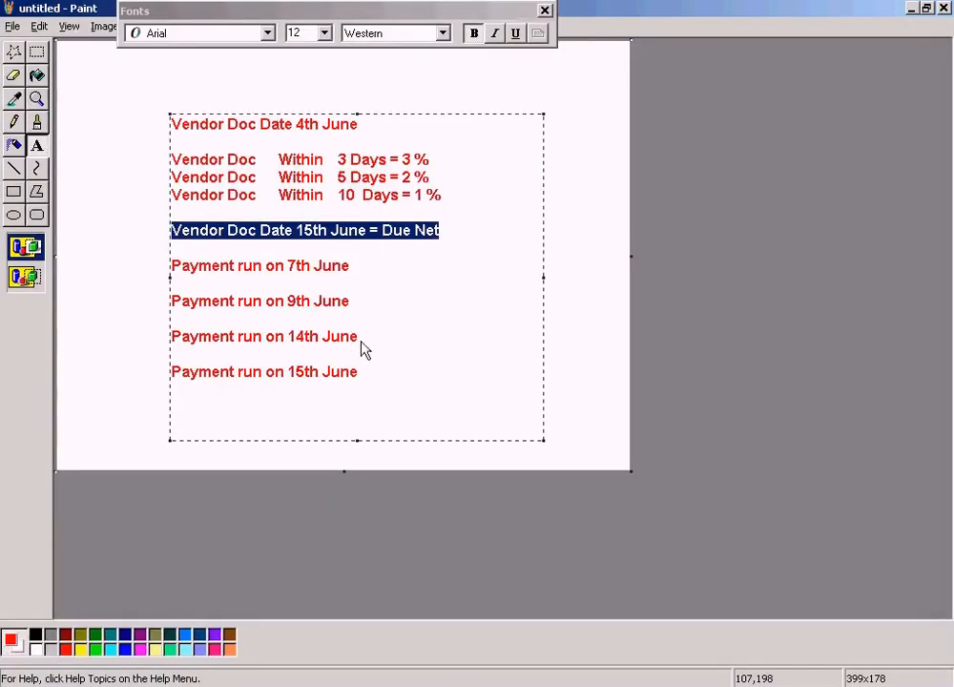
drag(362, 349, 179, 349)
click(454, 200)
drag(454, 200, 168, 195)
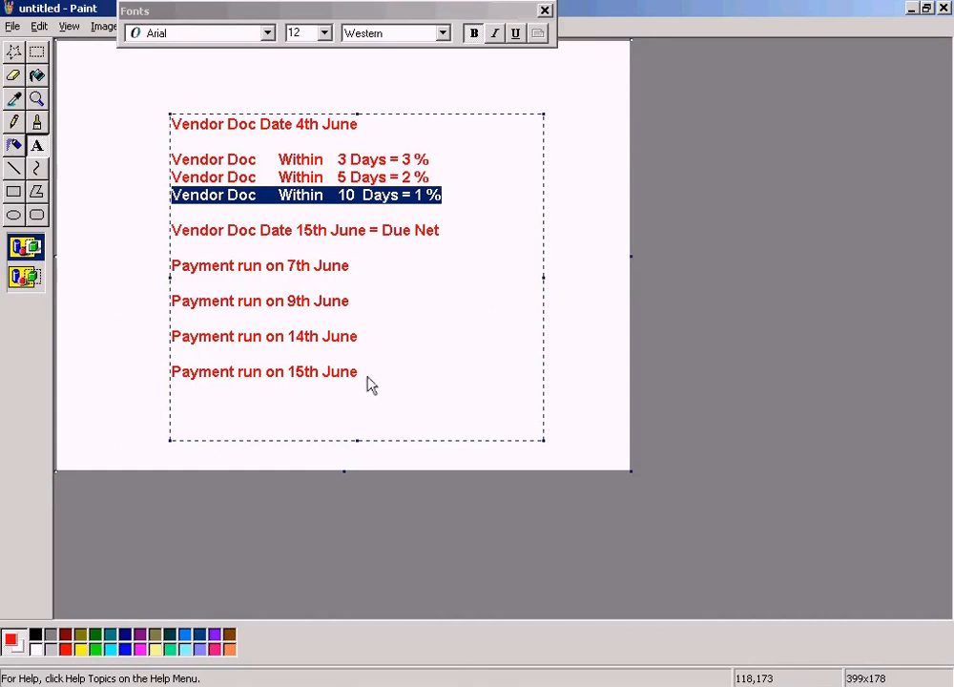
Highlight the 15th June payment run and compare it with the 15th June due net line.
drag(366, 376, 162, 374)
drag(443, 232, 217, 229)
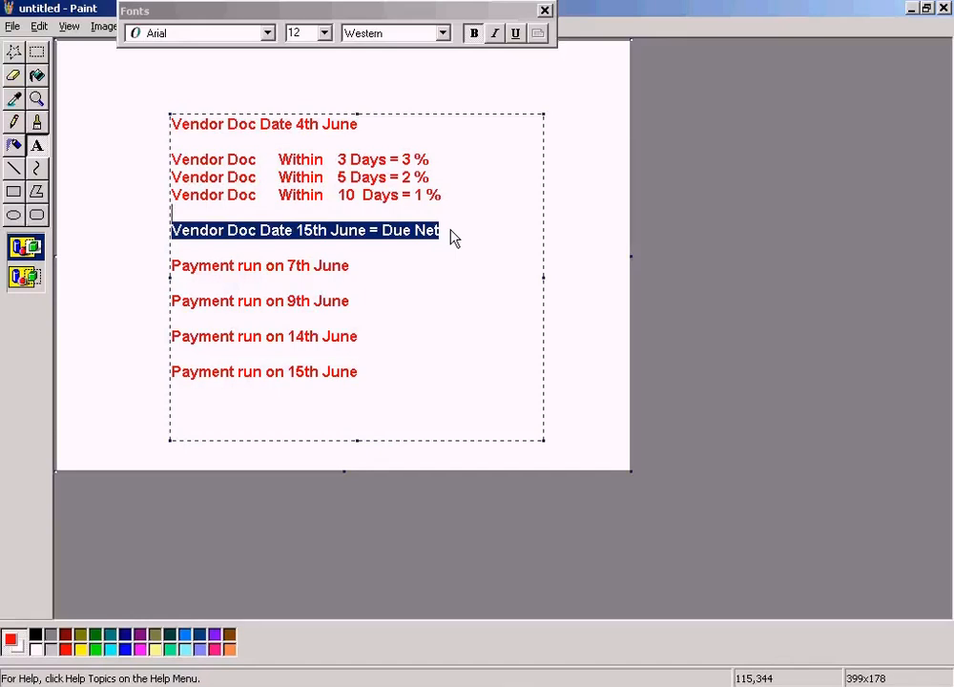
click(363, 377)
drag(362, 378, 218, 382)
click(404, 233)
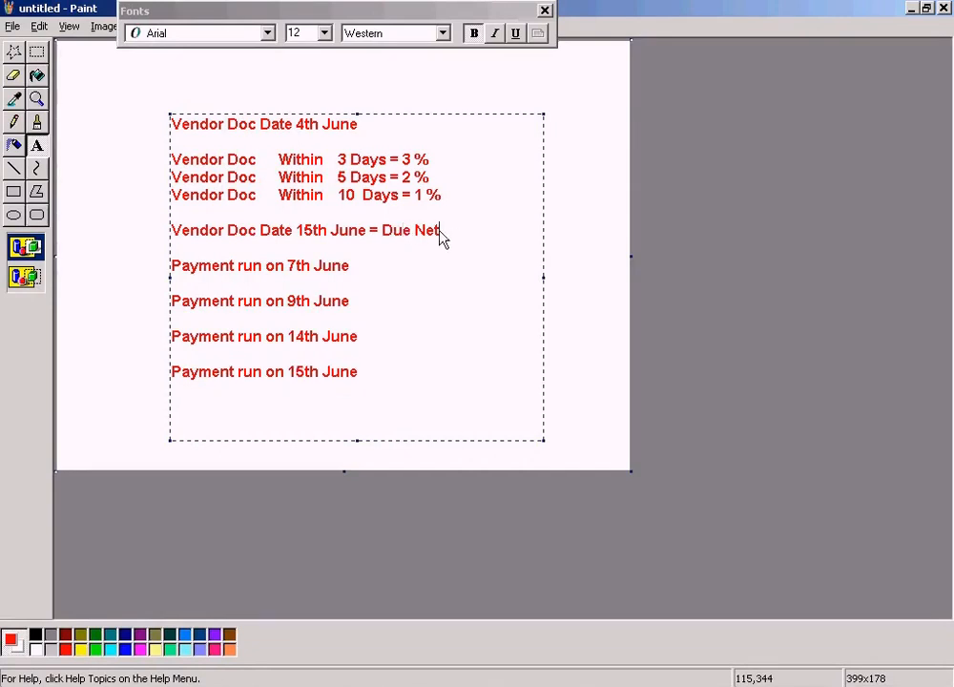
drag(443, 239, 174, 240)
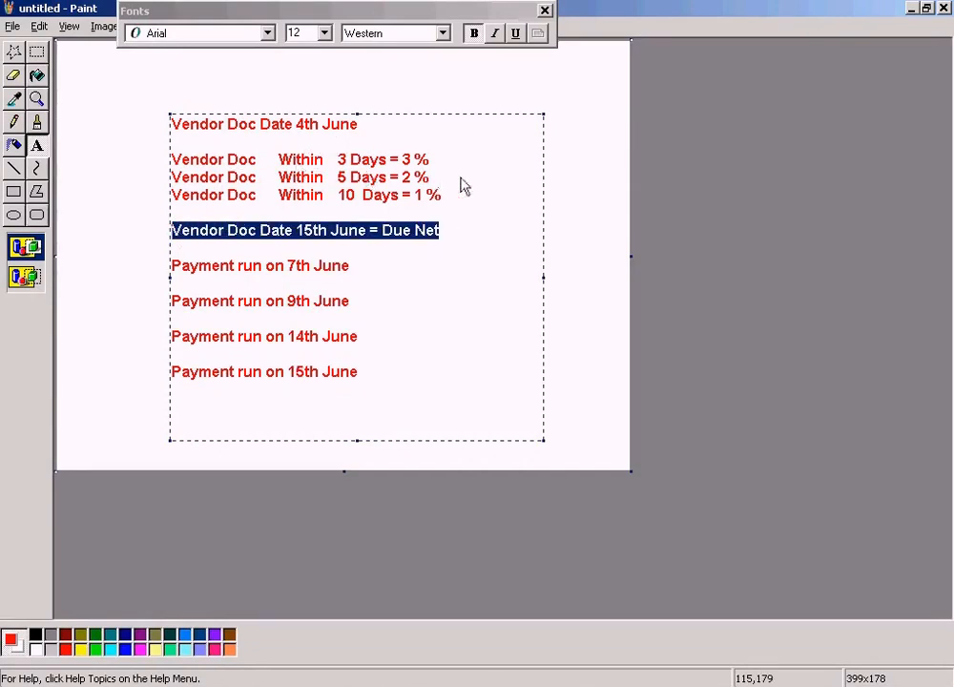
click(448, 236)
drag(447, 233, 349, 233)
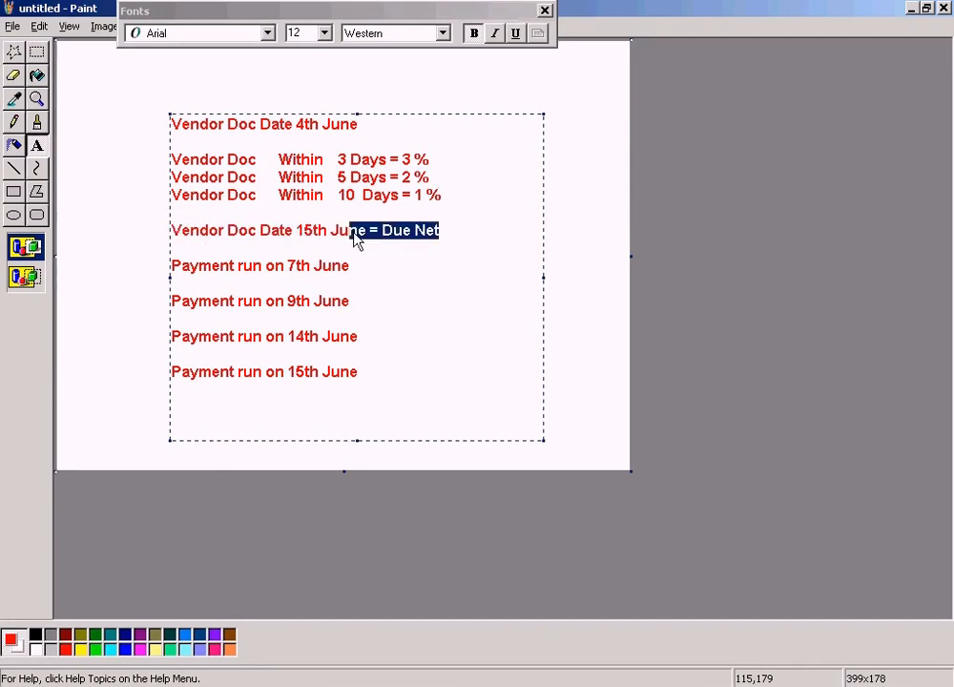
click(459, 201)
key(alt+Tab)
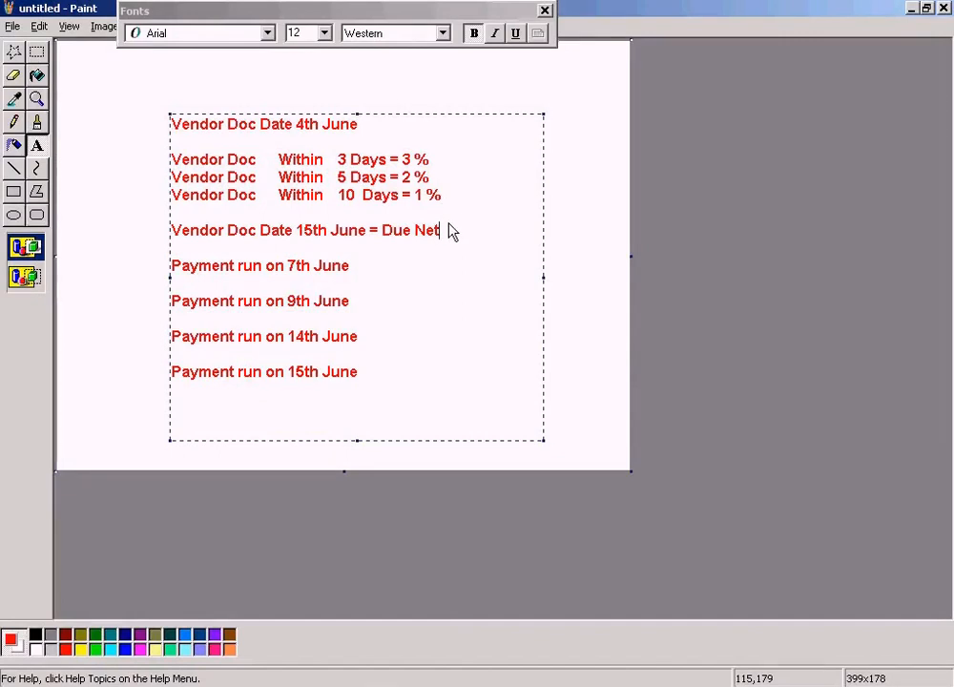
Switch back to SAP, enable maximum cash discount and set outgoing payment with cash discount from to 2 %.
key(alt+Tab)
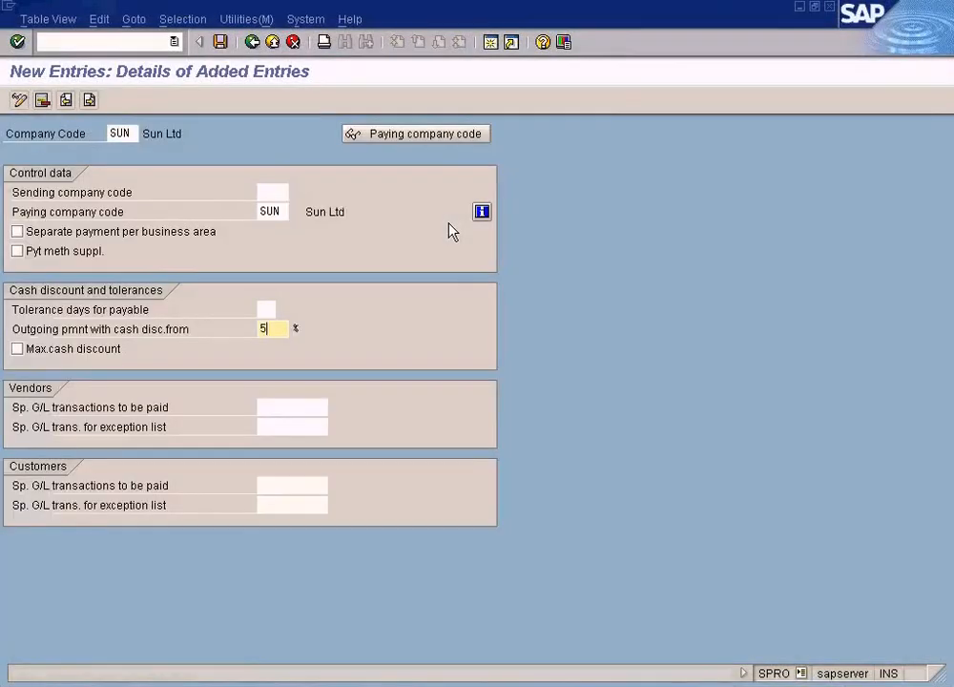
key(BackSpace)
text(2)
key(BackSpace)
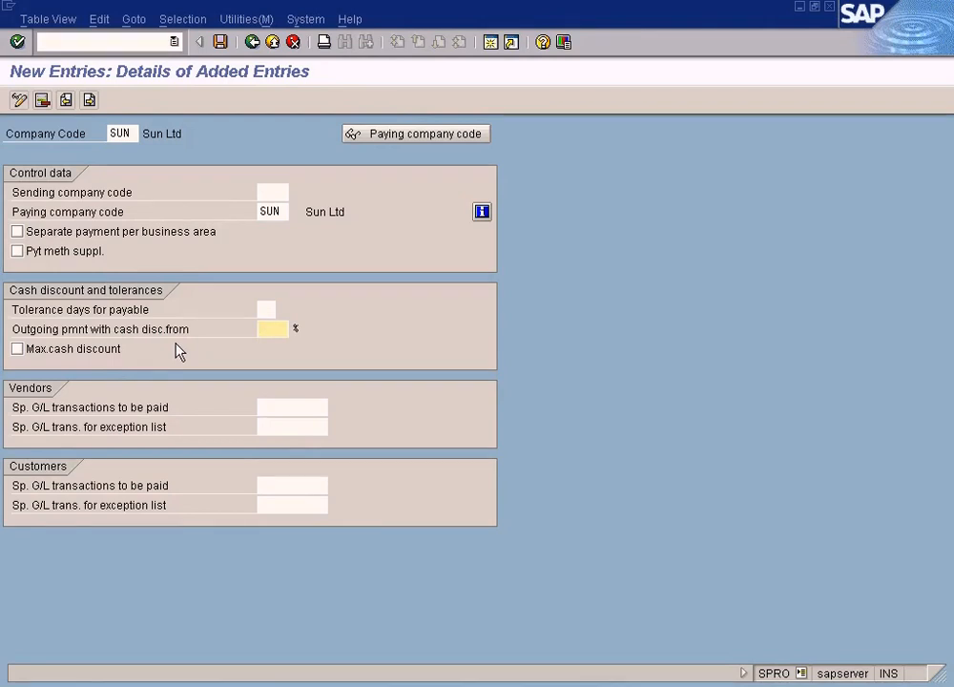
click(117, 353)
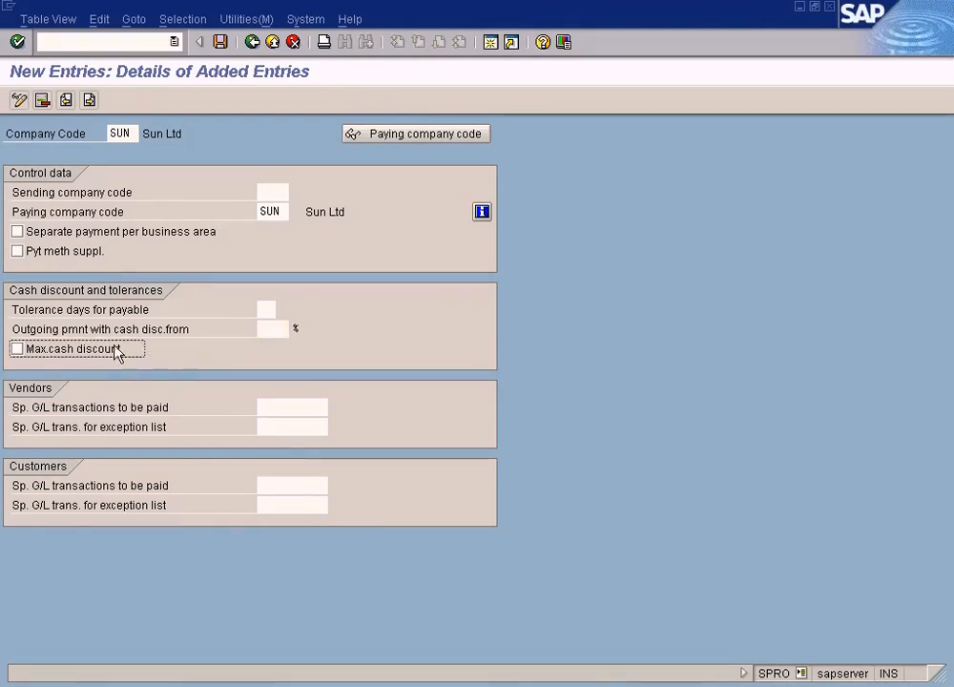
click(114, 354)
click(272, 329)
text(2)
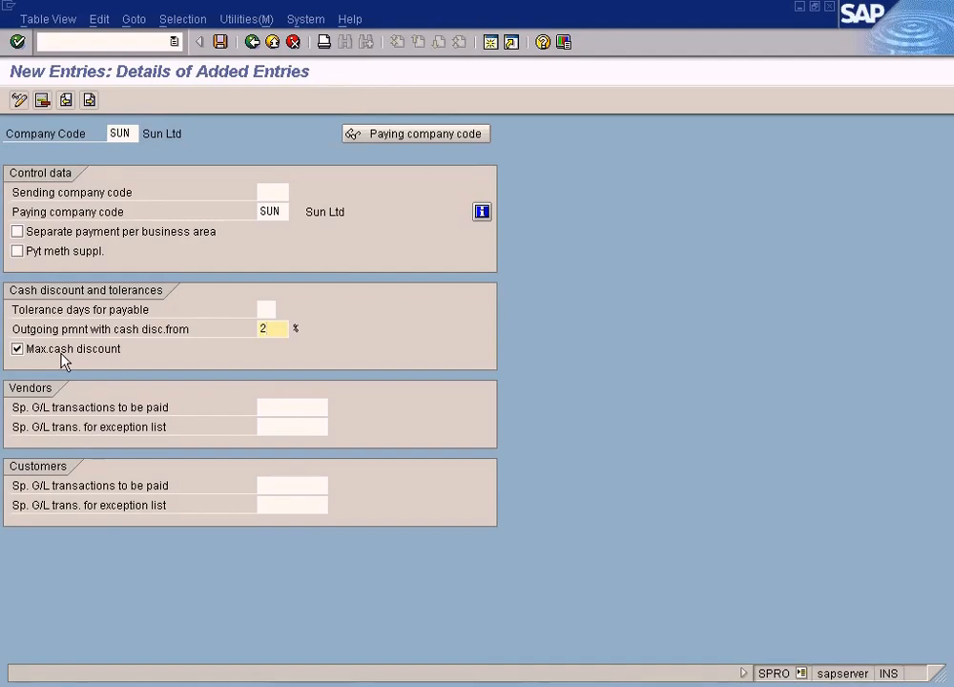
Return to Paint and highlight the 3 Days = 3 % discount term.
key(alt+Tab)
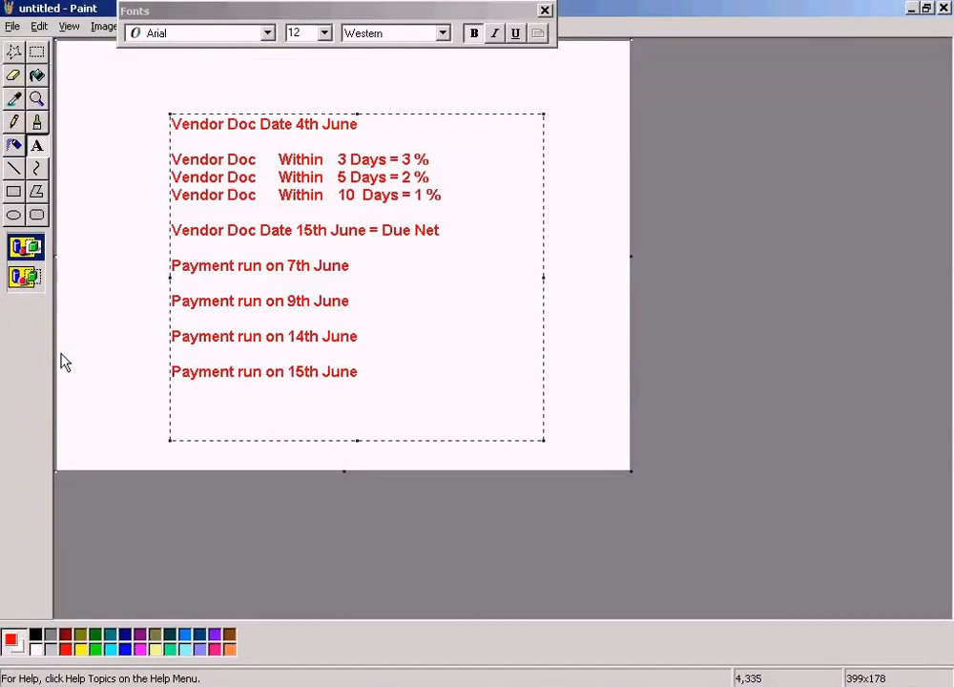
drag(434, 162, 172, 160)
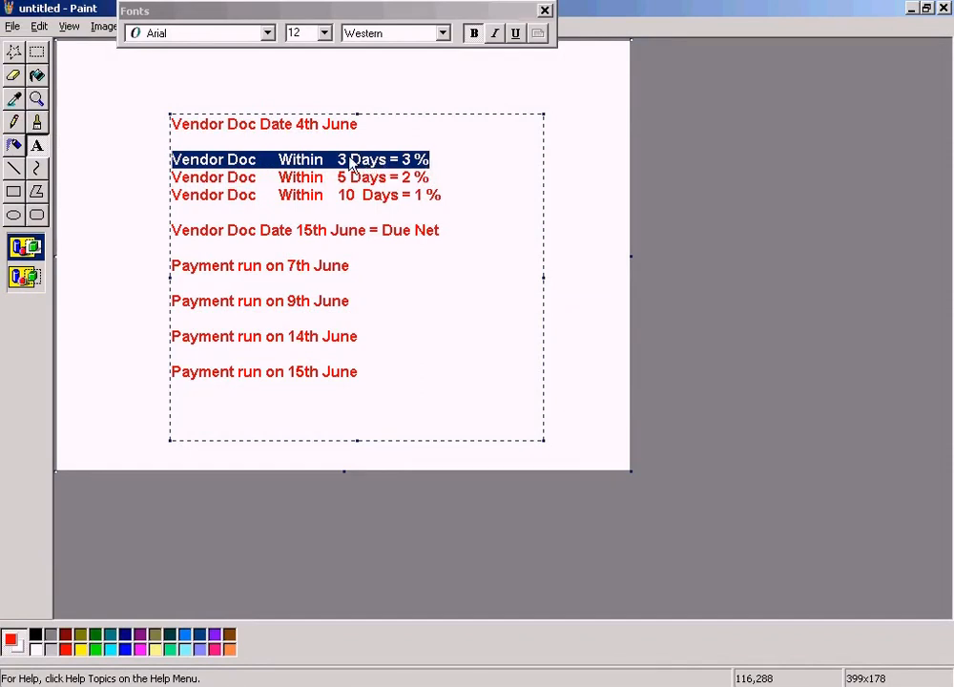
Highlight the = 3 % discount in the 3 Days term and compare it with the 7th June payment run.
click(309, 125)
click(431, 161)
key(shift+Left)
key(shift+Left)
key(shift+Left)
key(shift+Left)
key(shift+Left)
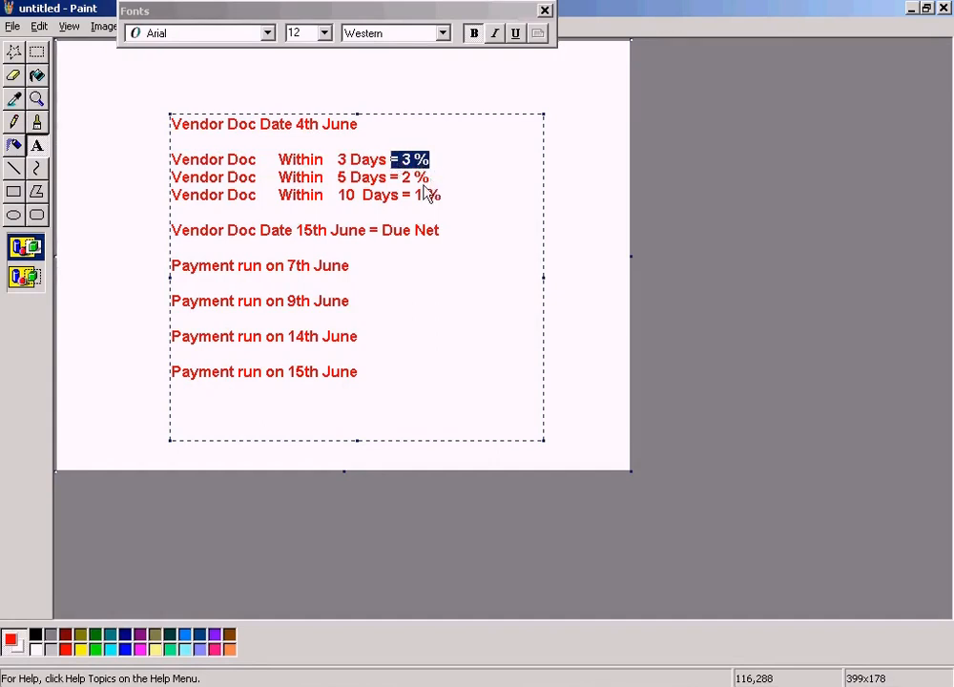
drag(376, 273, 268, 277)
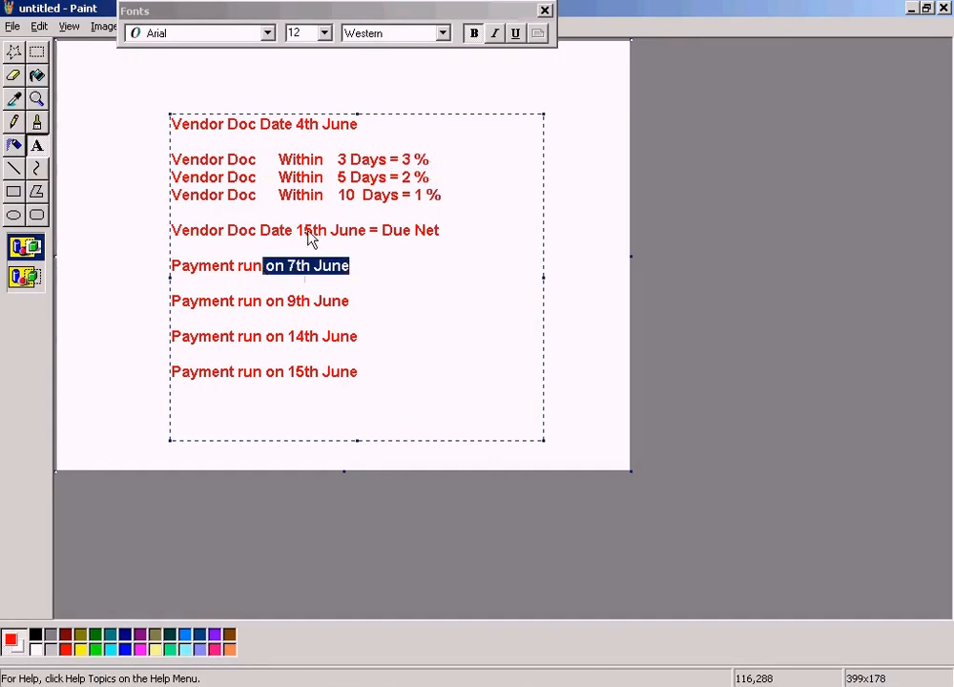
Highlight only the 3 % value in the 3 Days discount term.
click(366, 157)
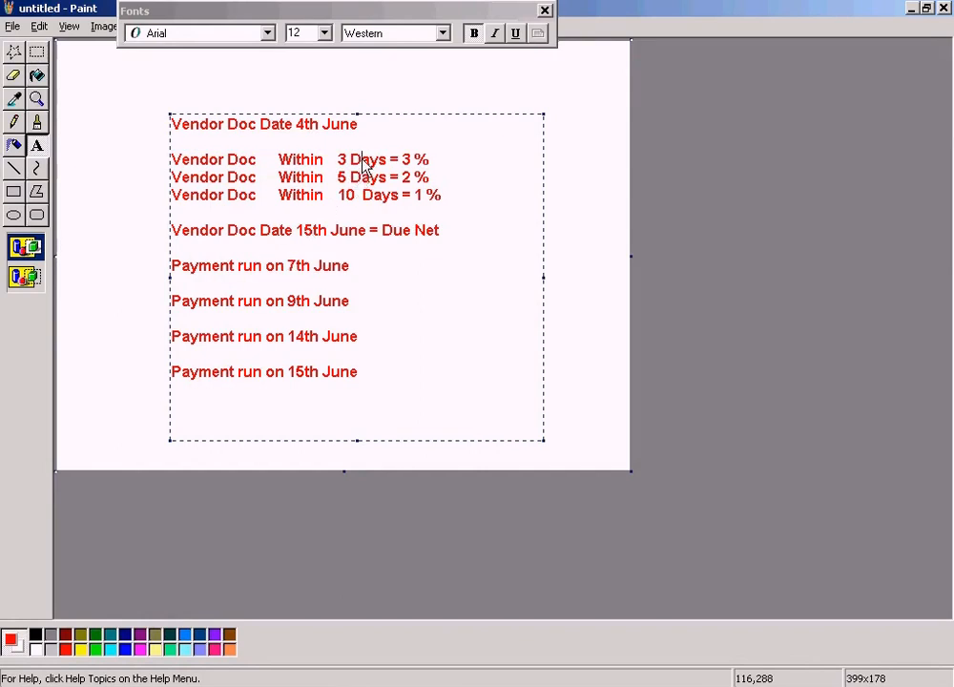
click(419, 163)
key(shift+Left)
key(shift+Left)
key(shift+Left)
key(shift+Left)
key(shift+Left)
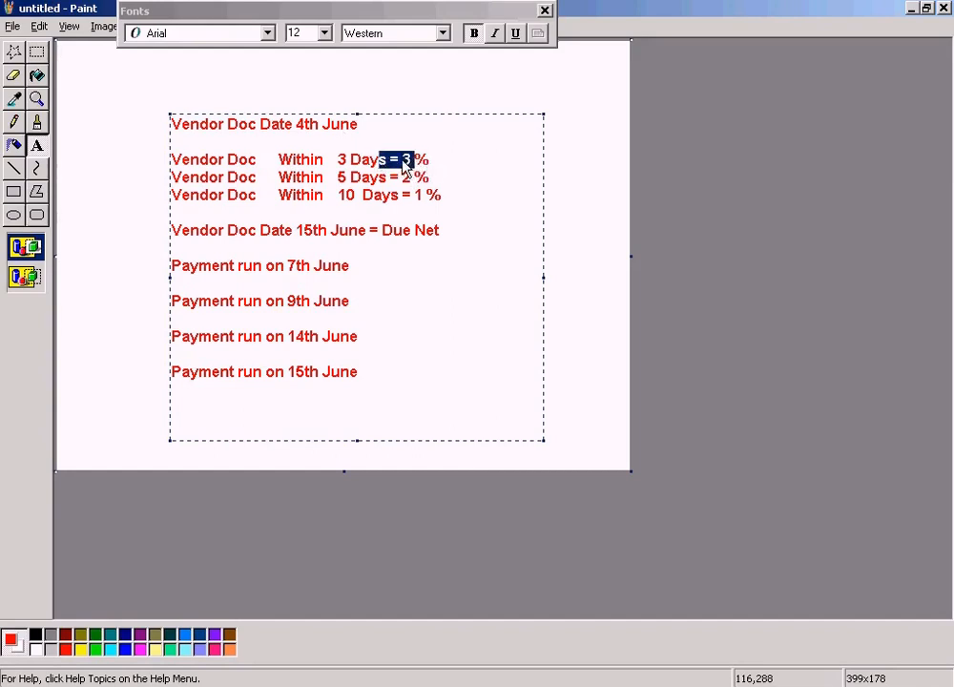
drag(403, 167, 436, 170)
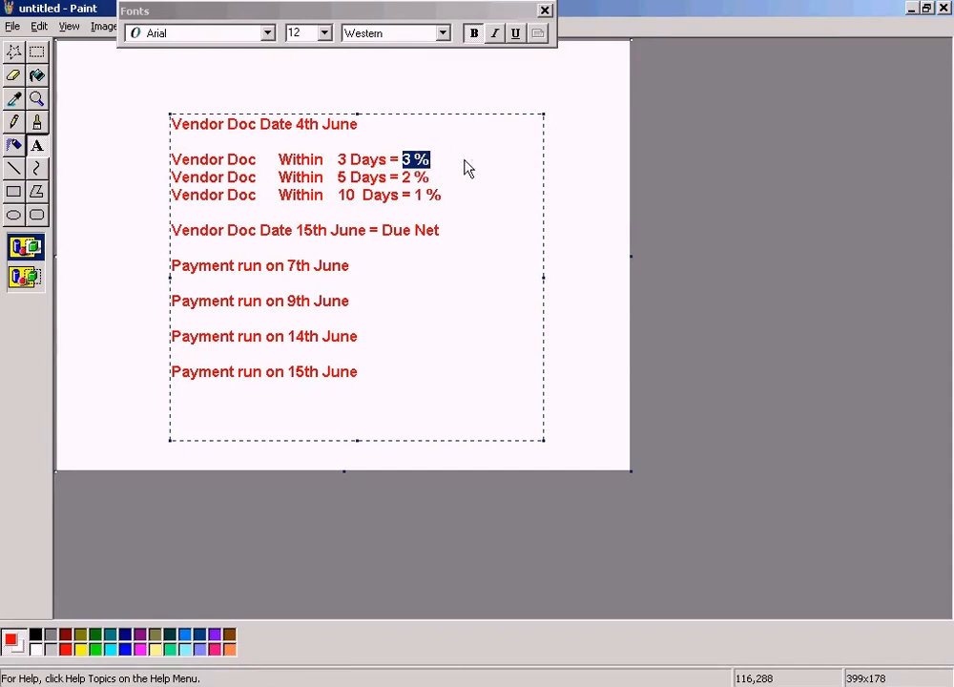
Switch to SAP to highlight the outgoing payment cash discount percentage, and return to Paint to compare it with the 3 Days = 3 % line.
key(alt+Tab)
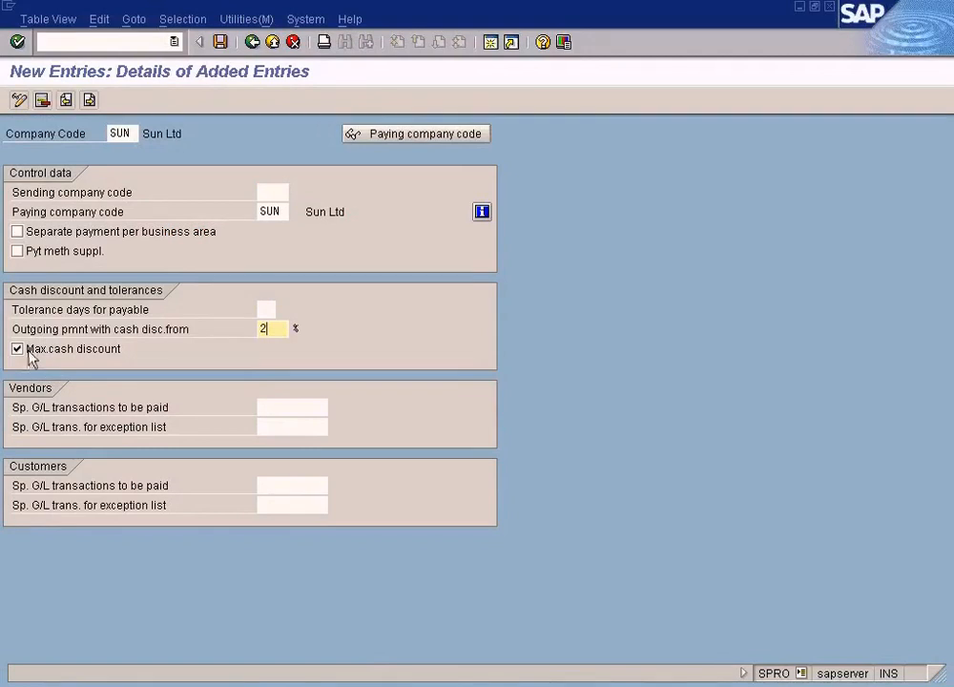
drag(284, 334, 207, 334)
key(alt+Tab)
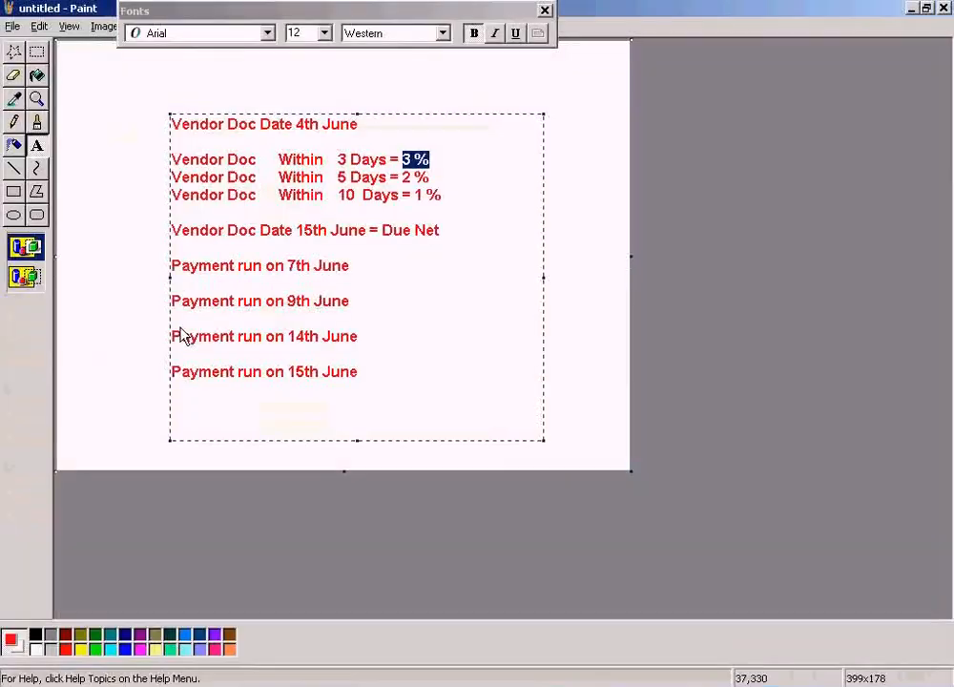
click(466, 167)
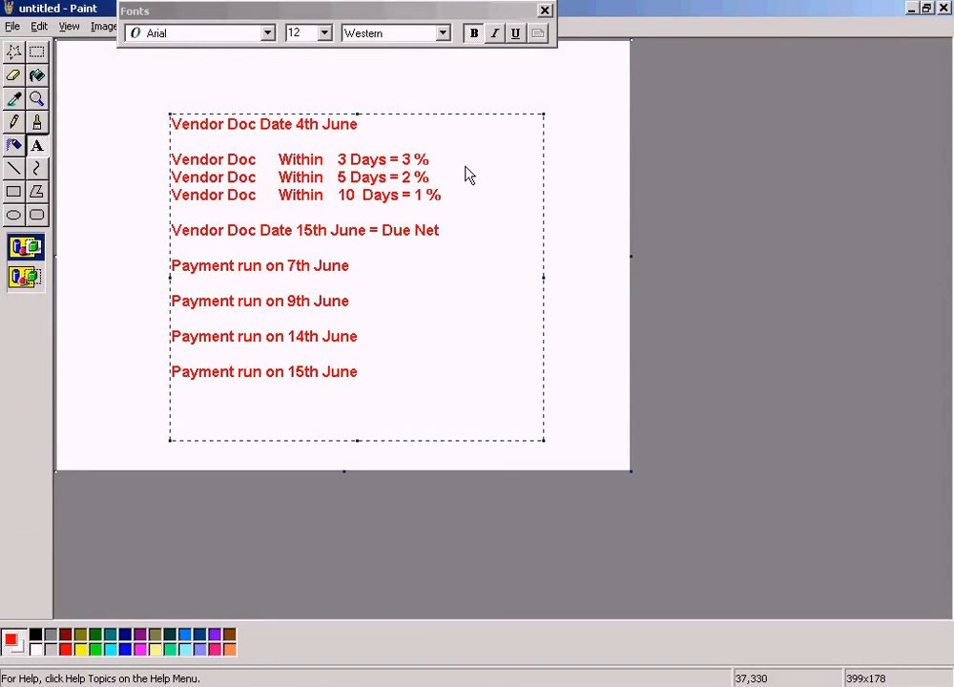
drag(430, 162, 164, 164)
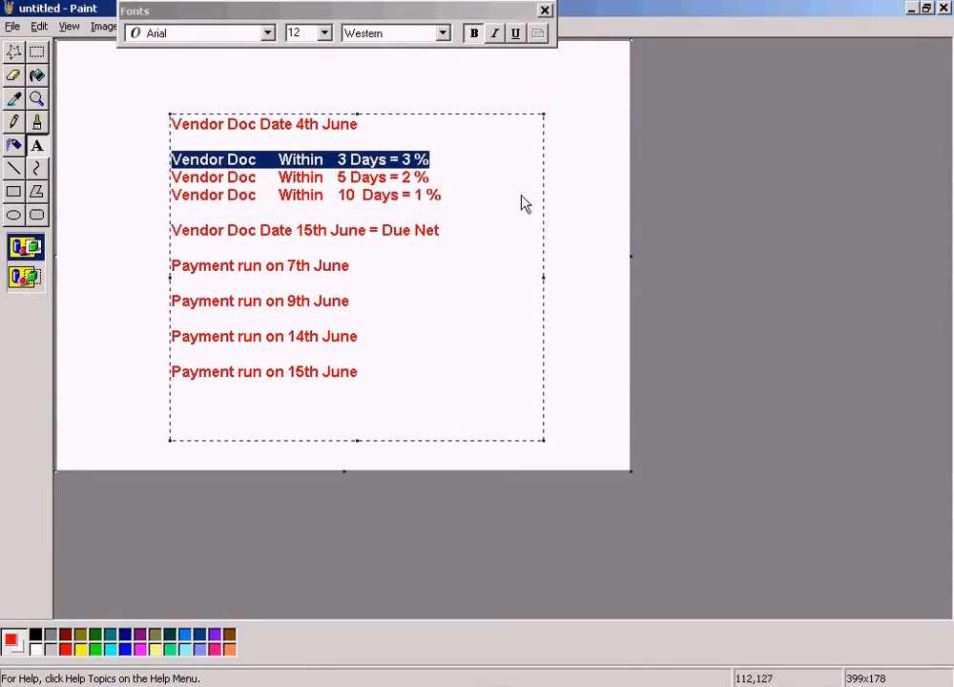
click(405, 268)
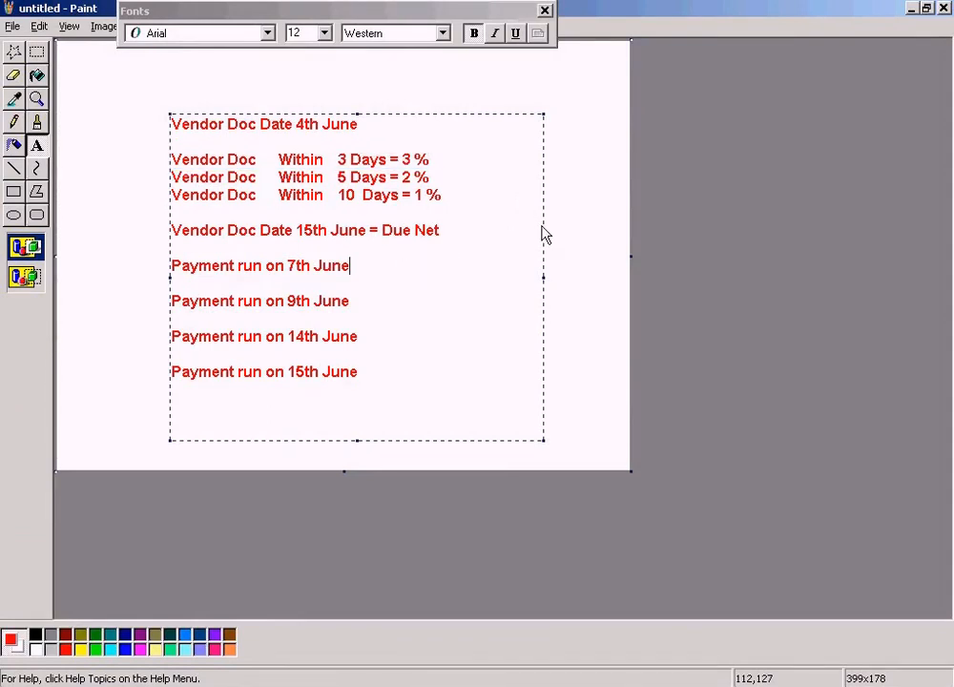
Switch back to SAP, disable maximum cash discount and clear the outgoing payment with cash discount from percentage.
key(alt+Tab)
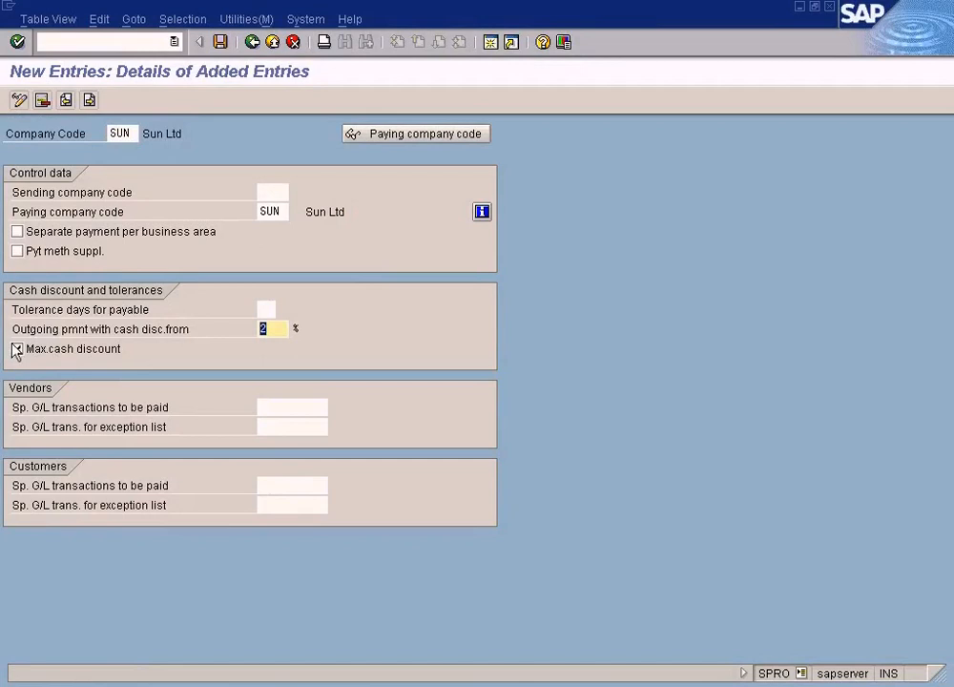
click(16, 349)
click(281, 328)
key(BackSpace)
click(281, 426)
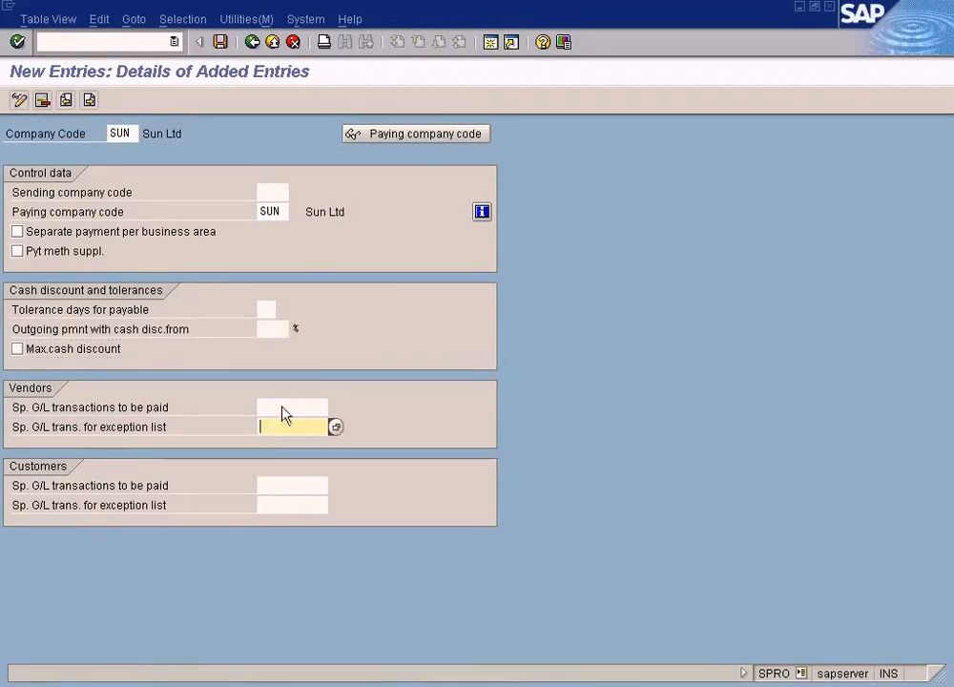
Review the possible special G/L indicators for the vendors' special G/L transactions to be paid without choosing one.
click(283, 408)
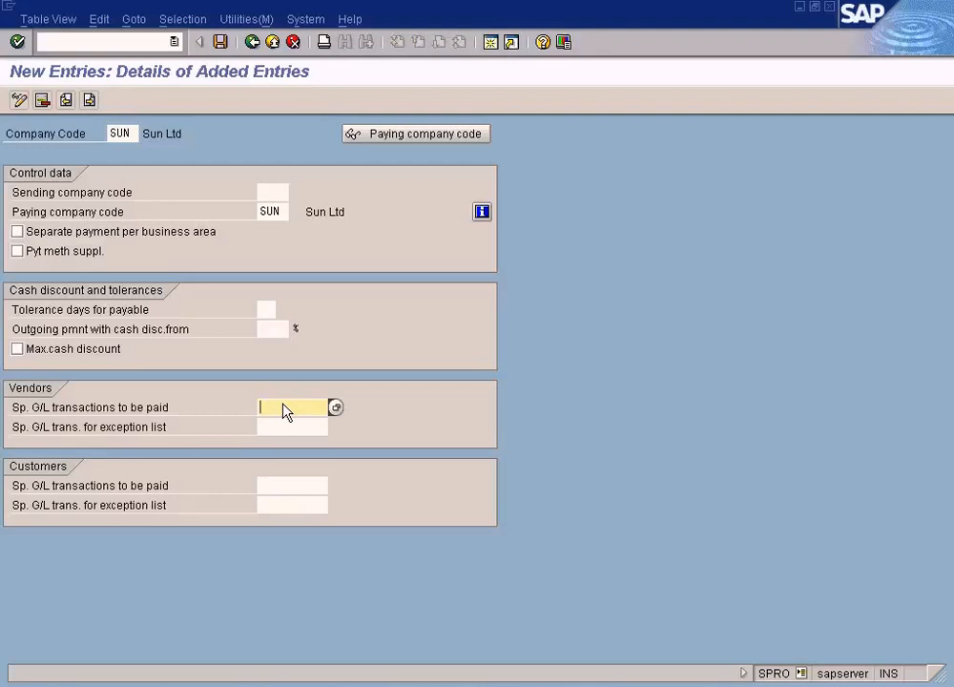
click(335, 409)
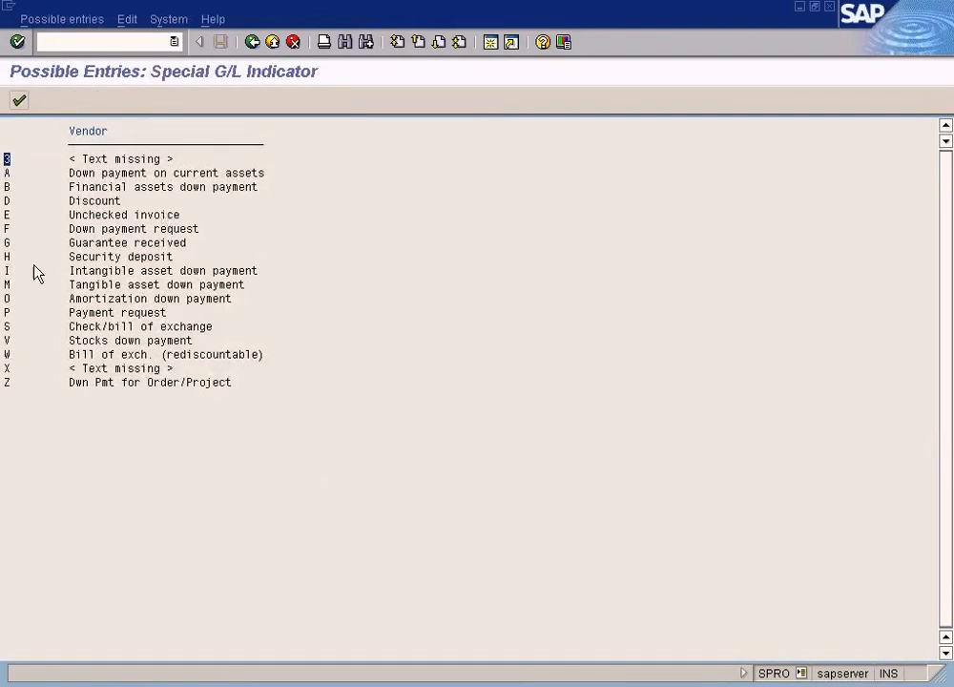
click(250, 41)
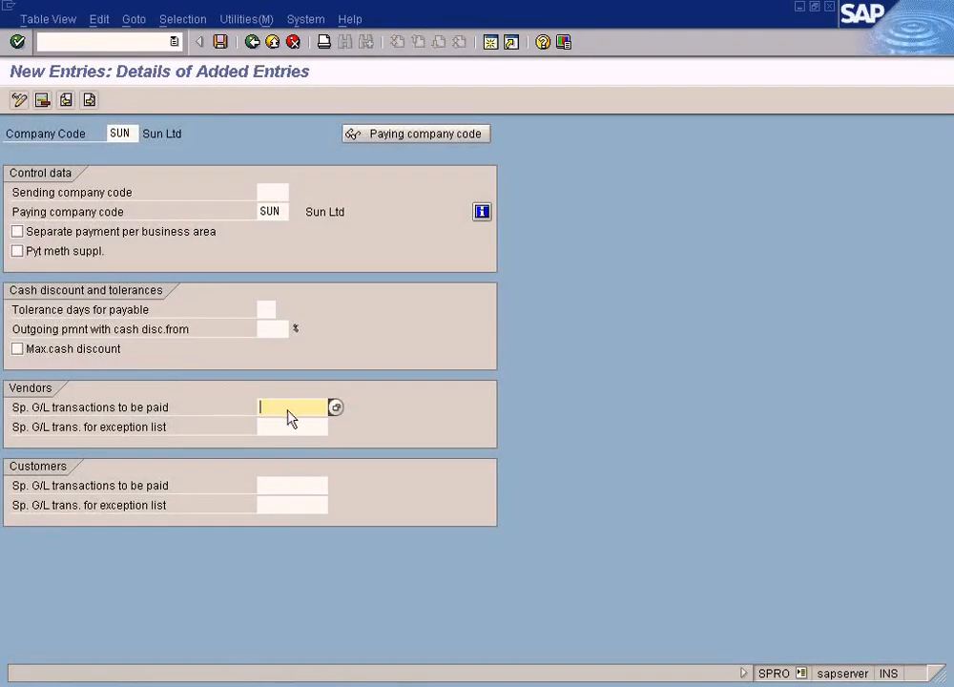
click(334, 409)
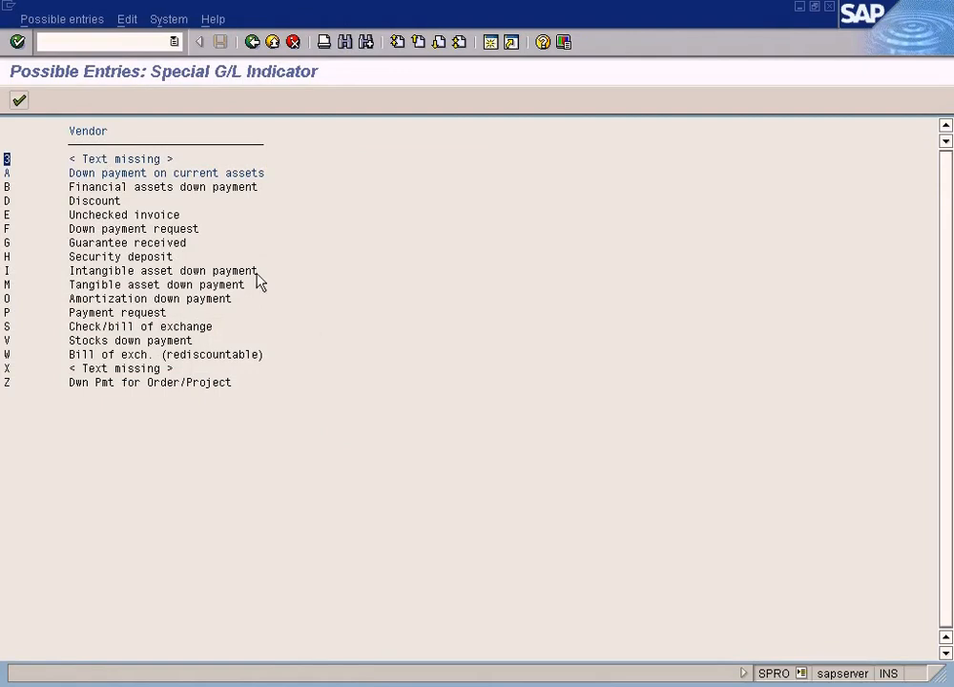
click(252, 42)
Try entering indicators A and B as the vendors' special G/L transactions to be paid.
click(285, 403)
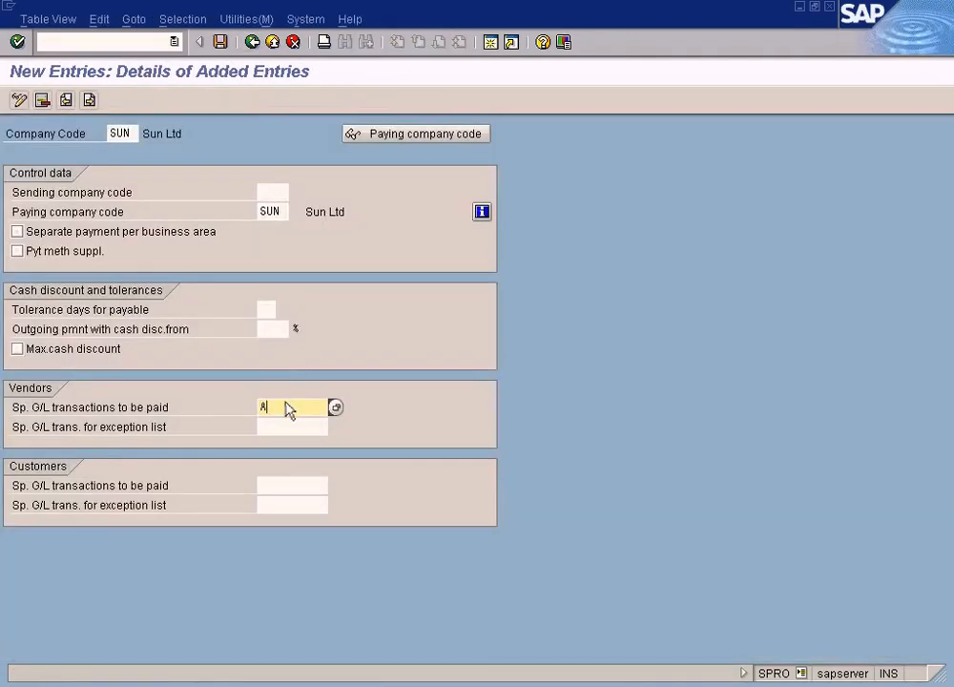
text(B)
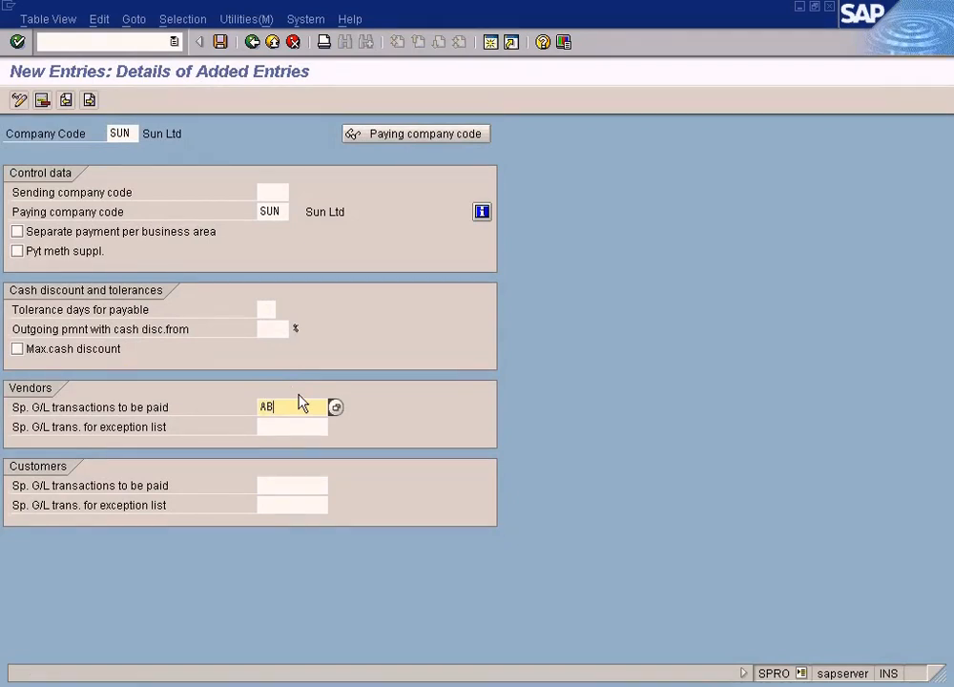
key(BackSpace)
key(BackSpace)
Save the company code SUN payment entry and return to the implementation guide structure.
click(220, 43)
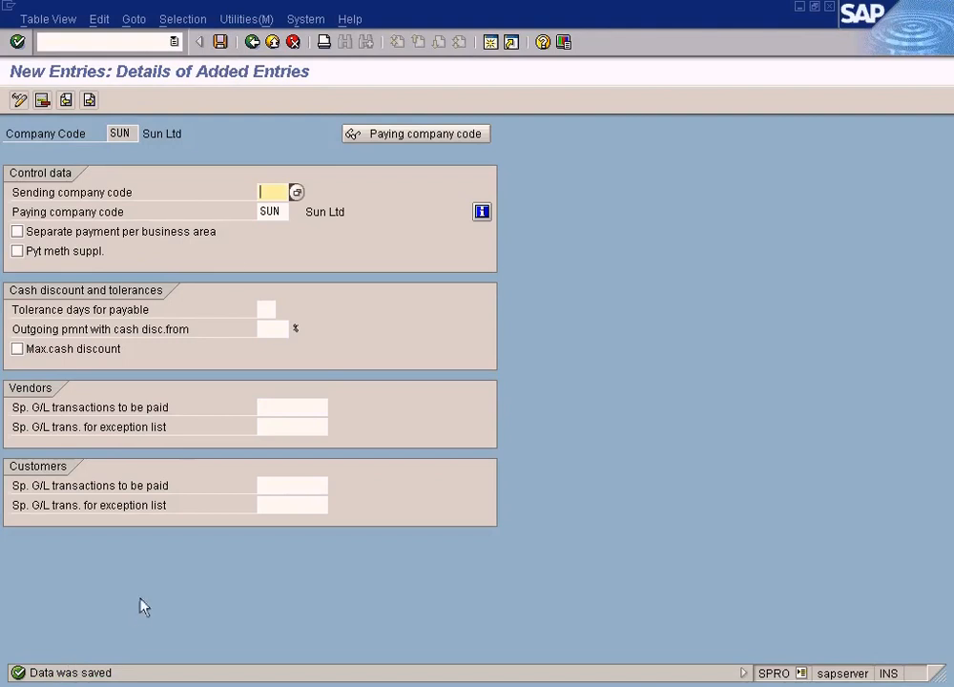
click(251, 42)
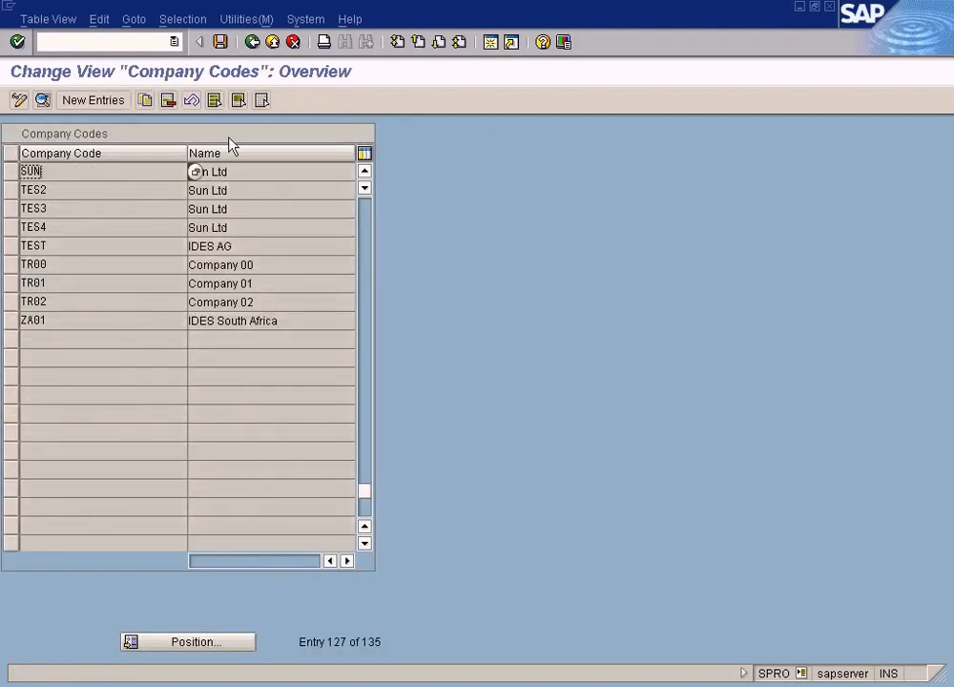
click(264, 44)
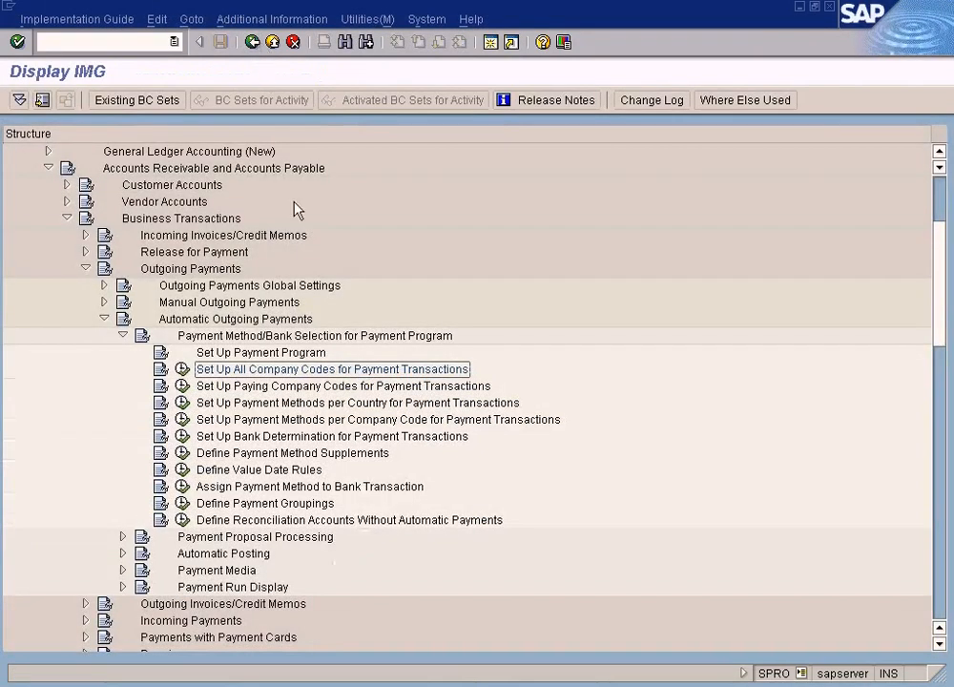
Switch to the Automatic Payment Run Config.JPG checklist in Paint to examine the configuration steps, and return to SAP.
click(277, 387)
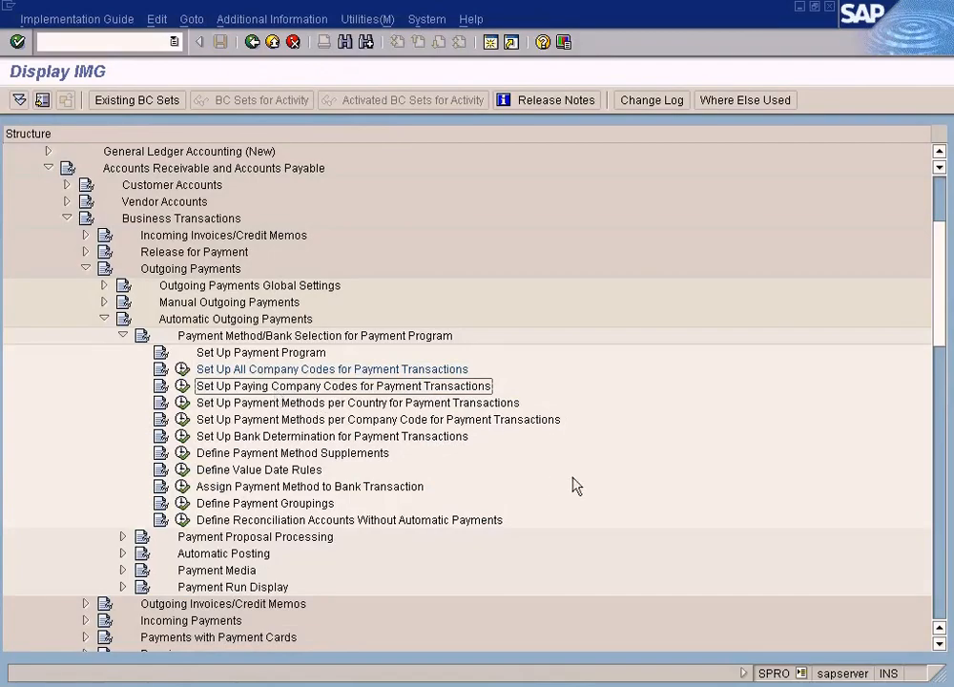
click(563, 683)
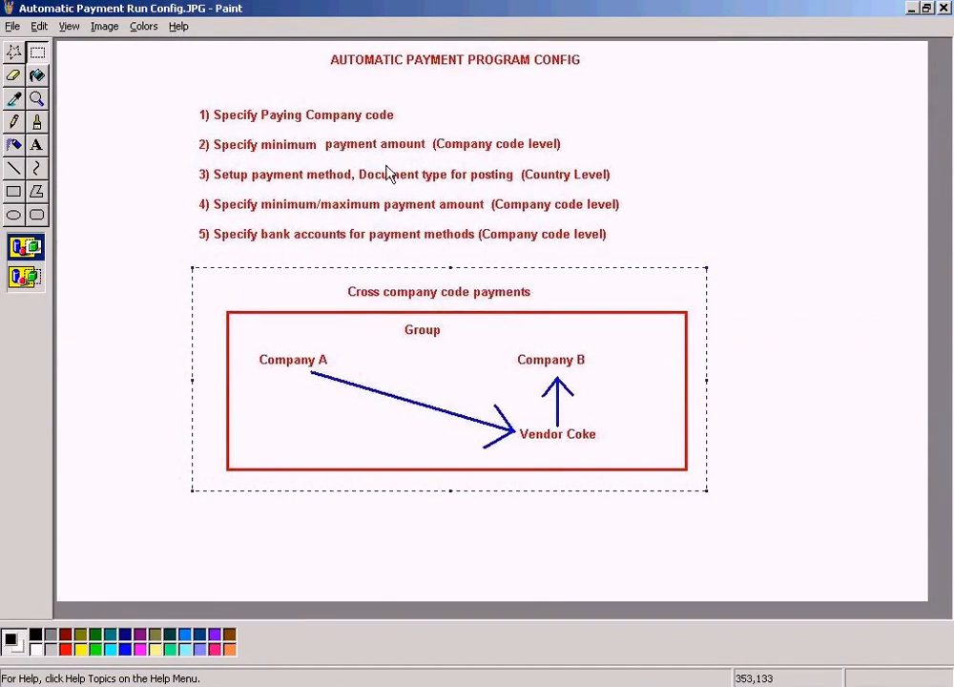
key(alt+Tab)
key(alt+Tab)
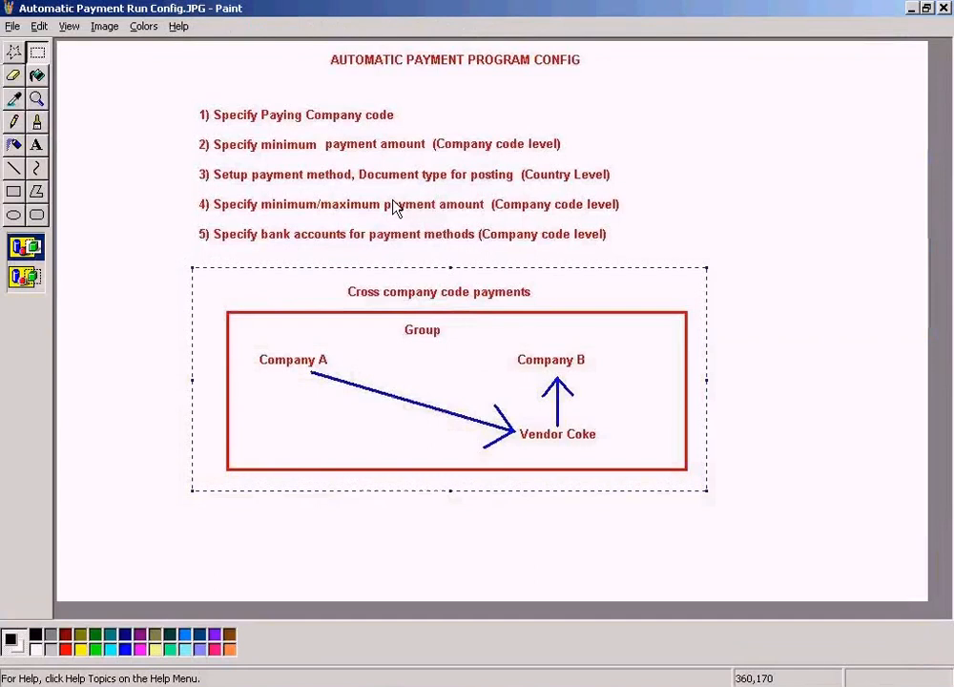
key(alt+Tab)
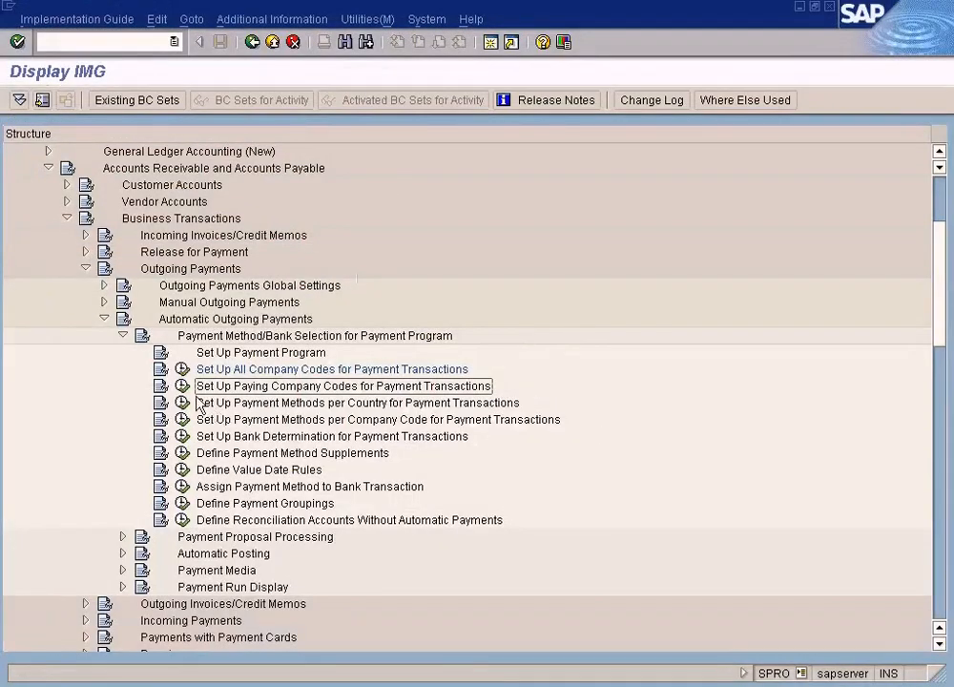
Open Set Up Paying Company Codes for Payment Transactions and look for an existing entry for company code SUN.
click(182, 386)
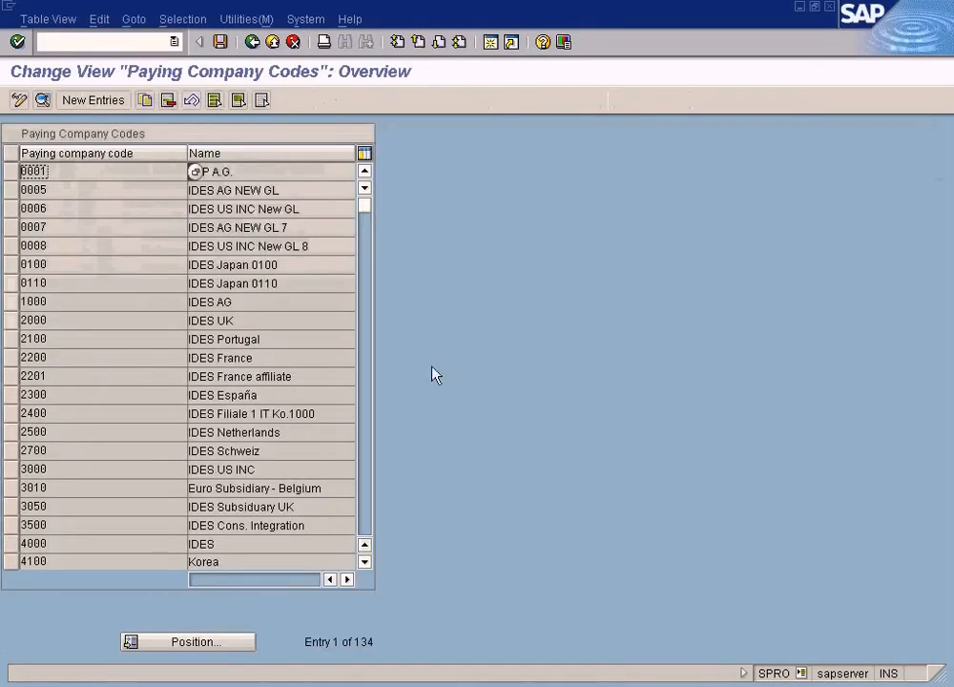
click(366, 497)
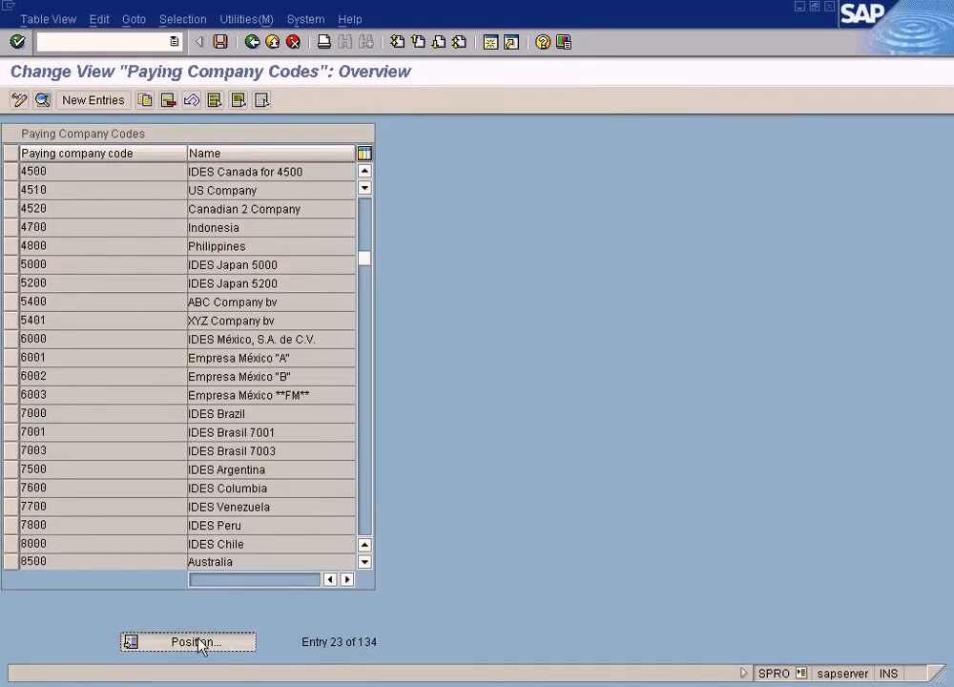
click(195, 642)
text(sun)
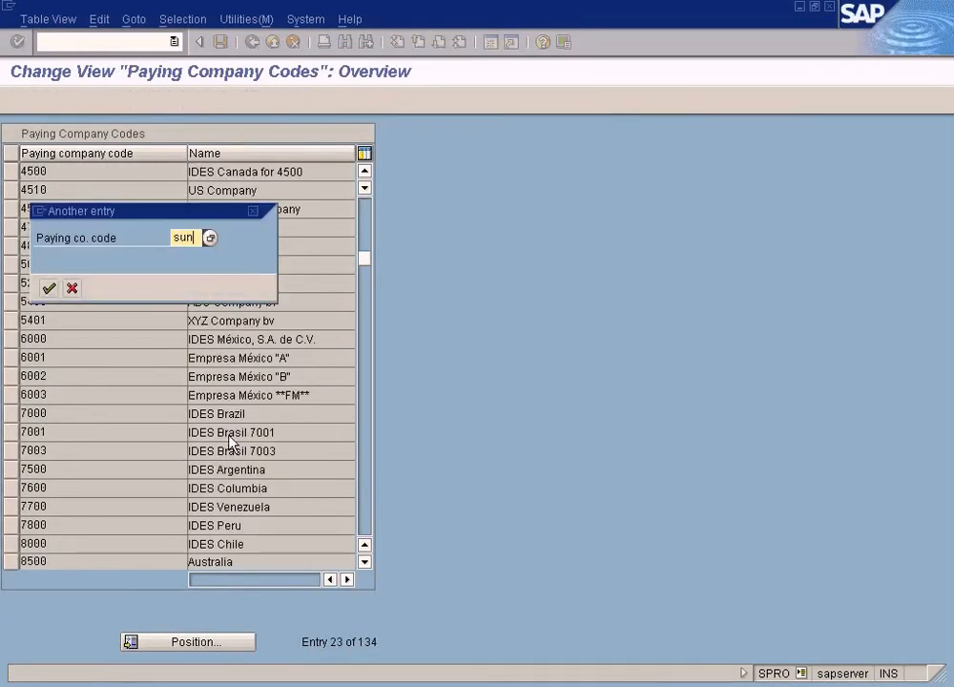
key(Return)
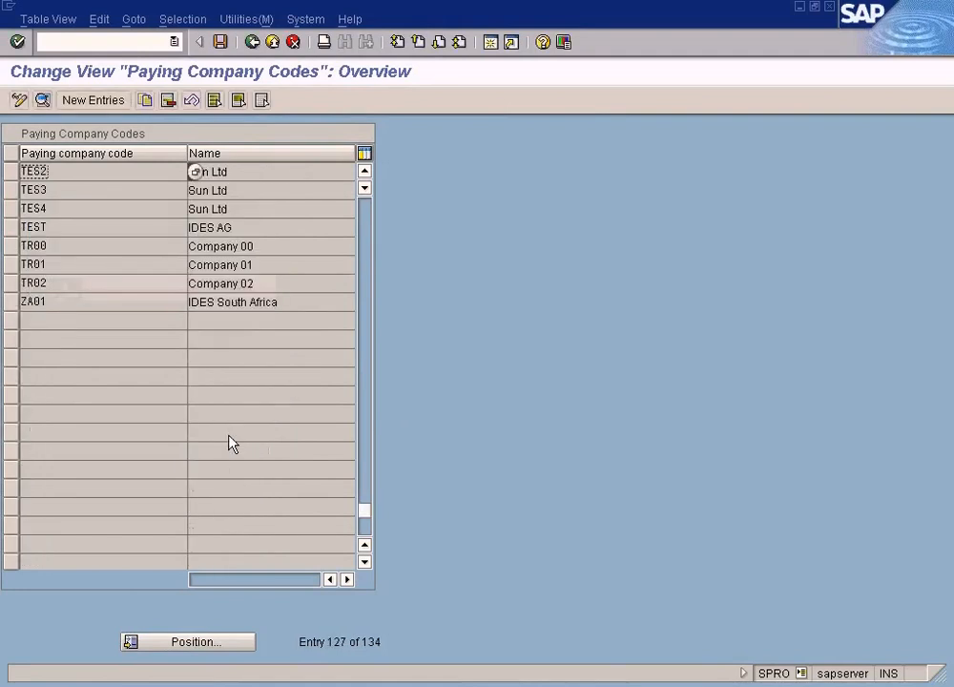
click(368, 218)
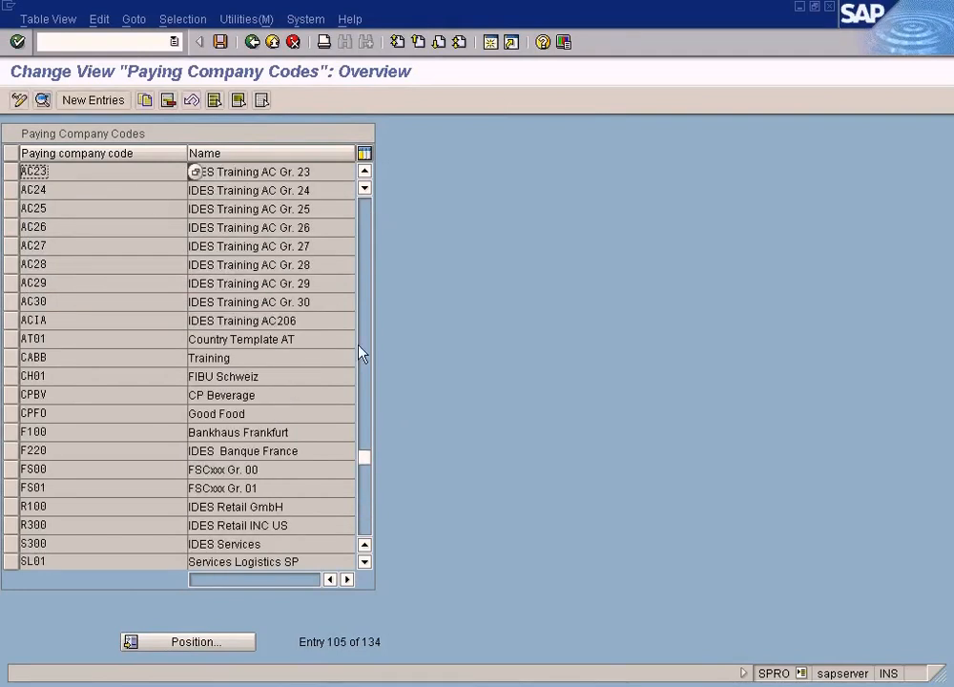
Create a new paying company code entry for SUN with a minimum incoming payment amount of 100.00 and save it.
click(93, 100)
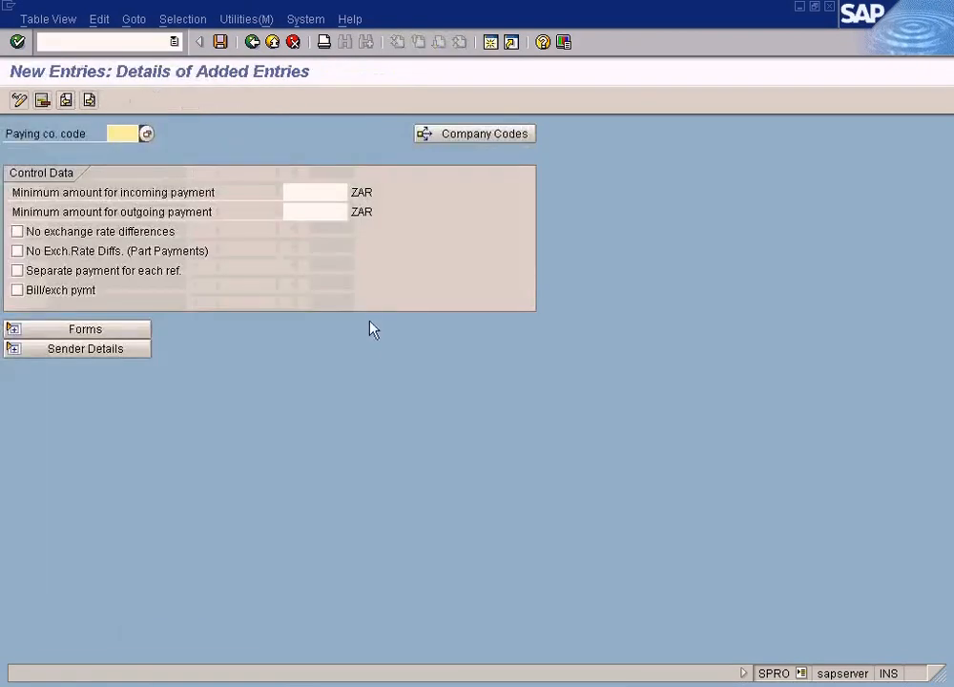
text(SUn)
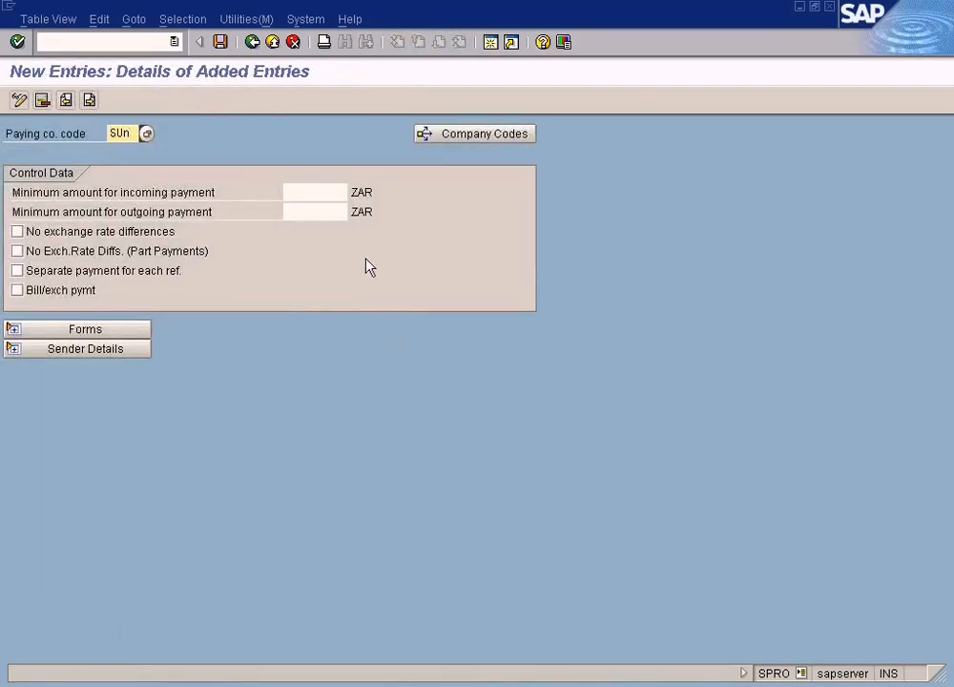
click(331, 191)
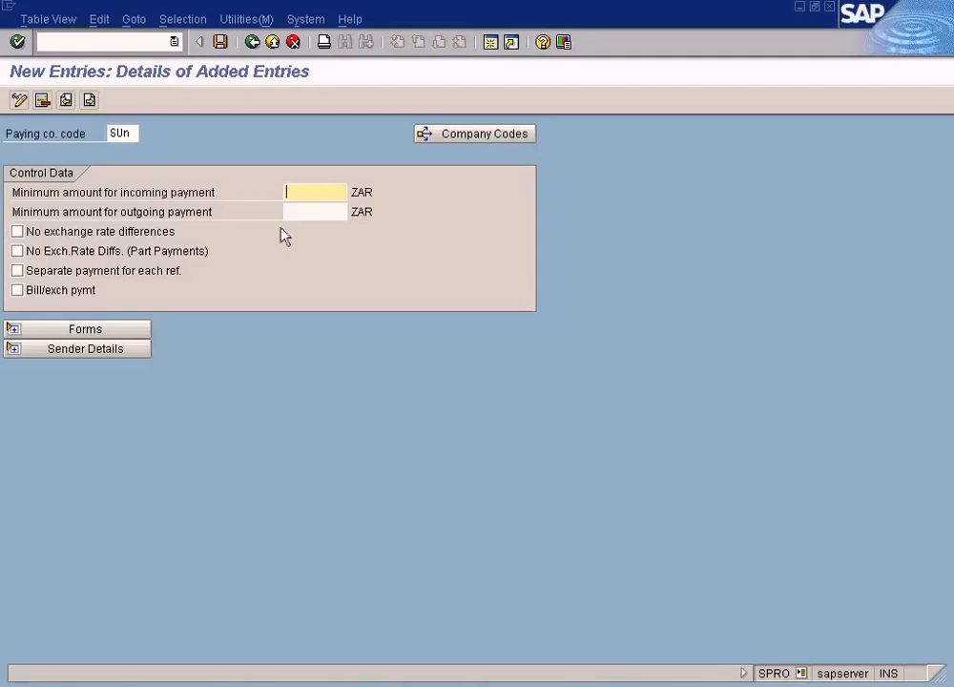
click(364, 193)
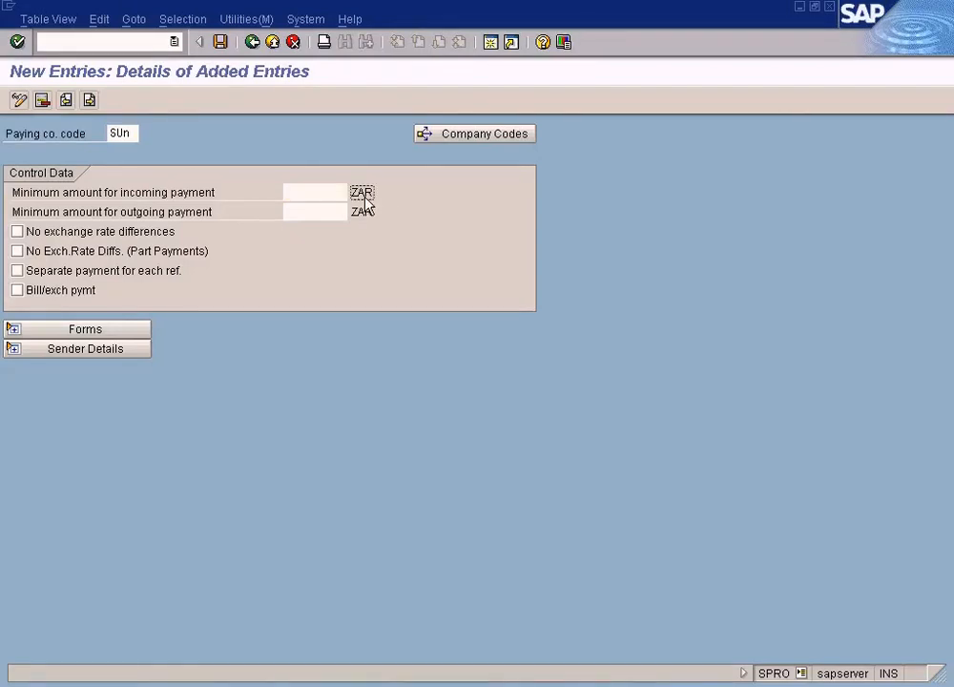
click(253, 45)
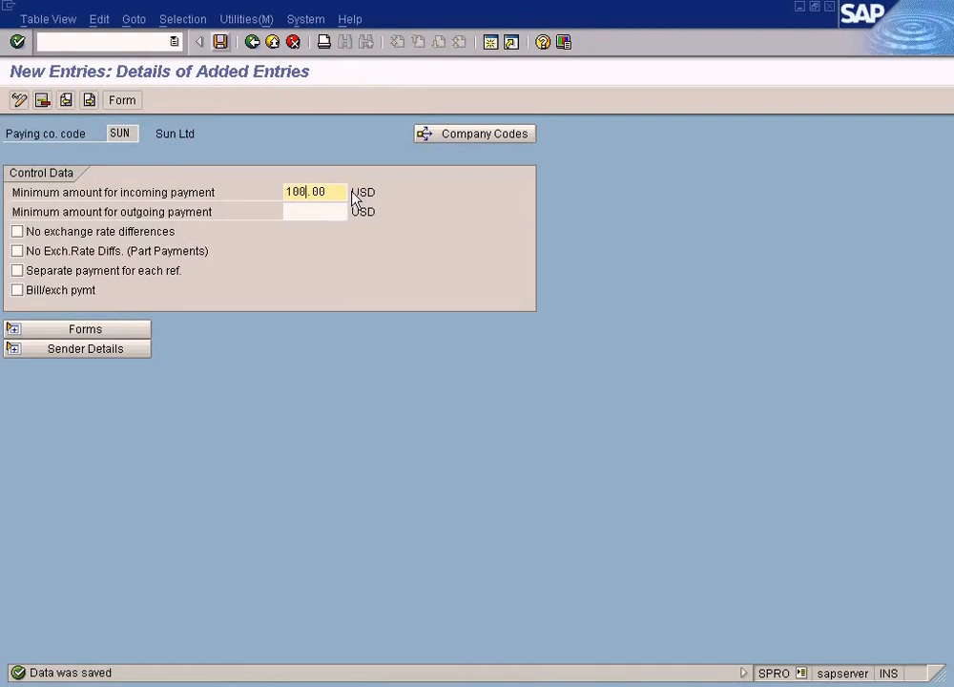
Re-enter 100.00 as the minimum amount for incoming payment of paying company code SUN and save the entry.
double_click(360, 194)
drag(334, 192, 230, 198)
text(100)
click(221, 42)
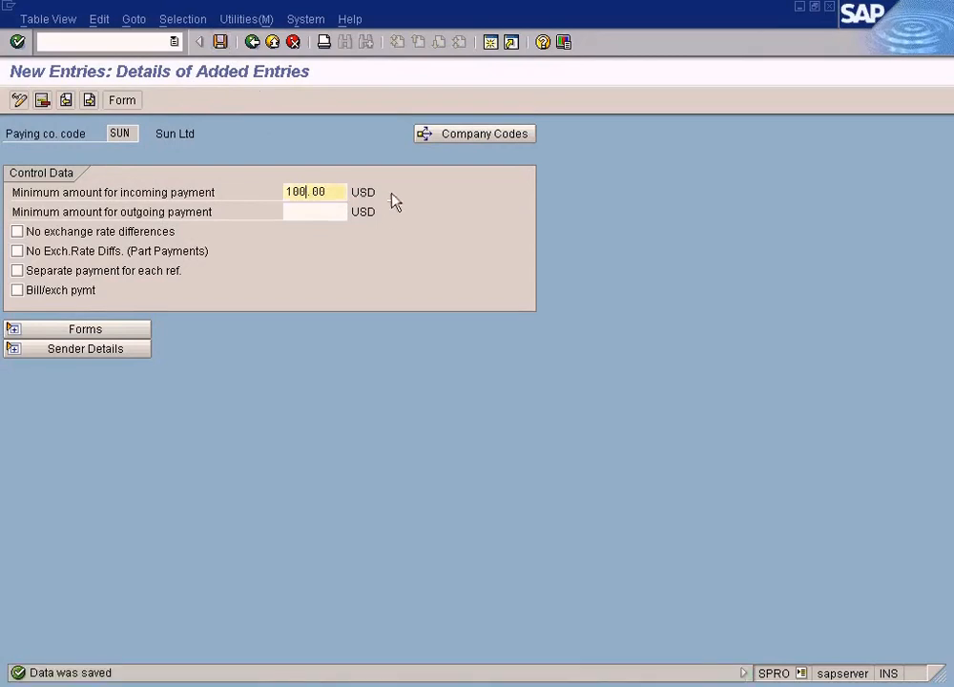
key(Tab)
click(339, 193)
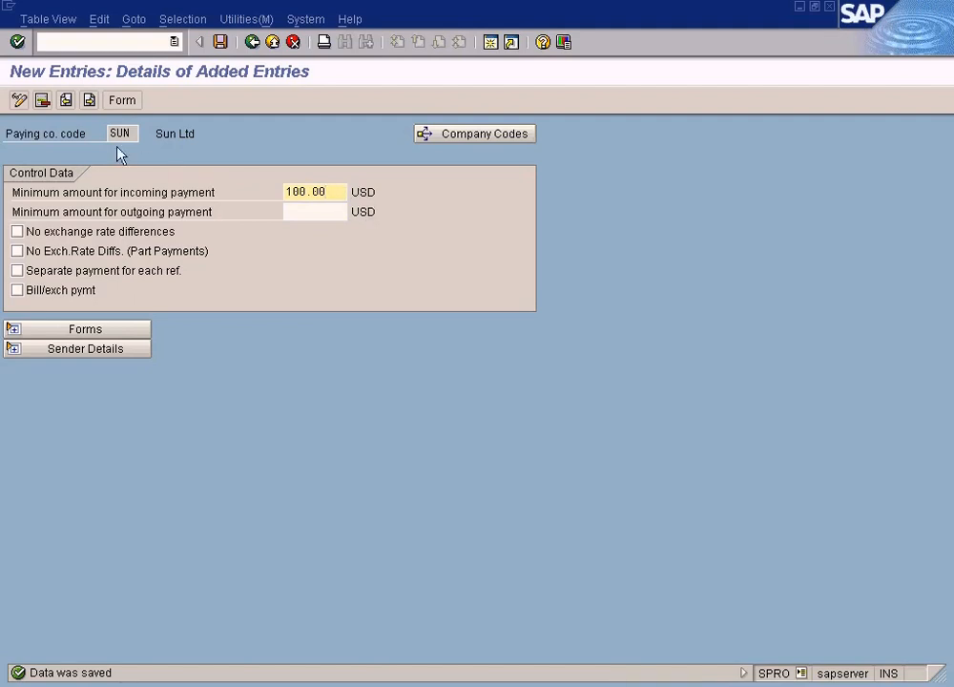
Clear the minimum amount for incoming payment of paying company code SUN and save the entry.
drag(135, 134, 100, 135)
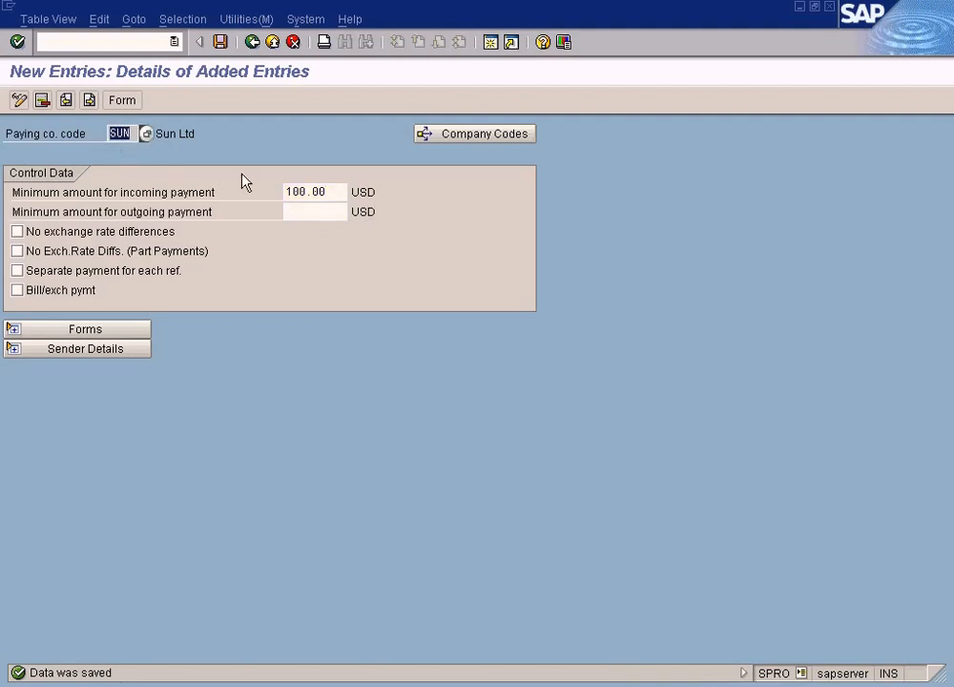
drag(330, 195, 222, 190)
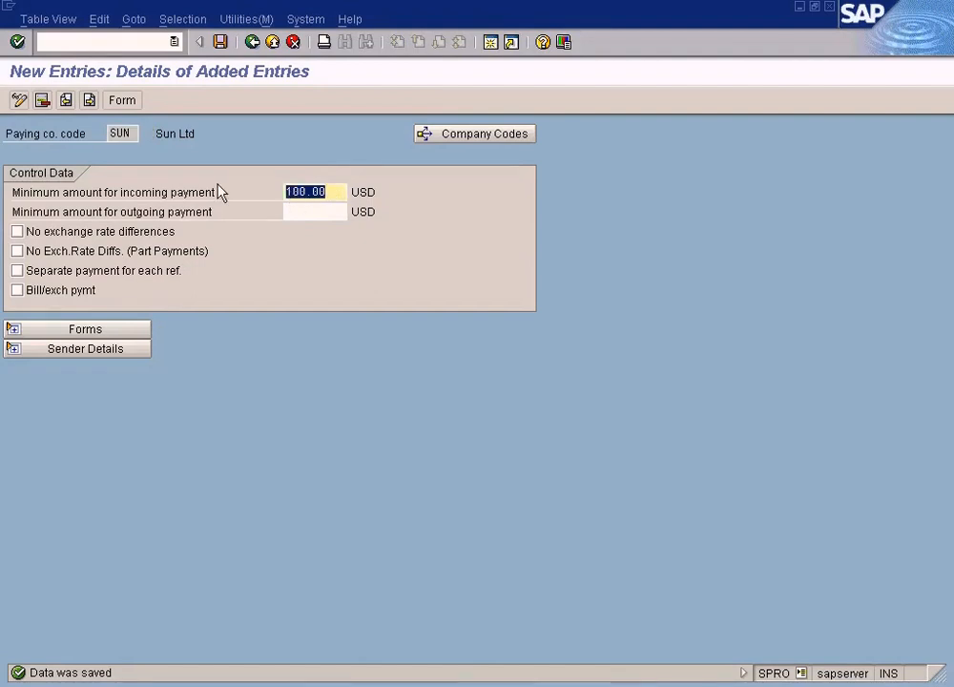
key(Delete)
click(220, 42)
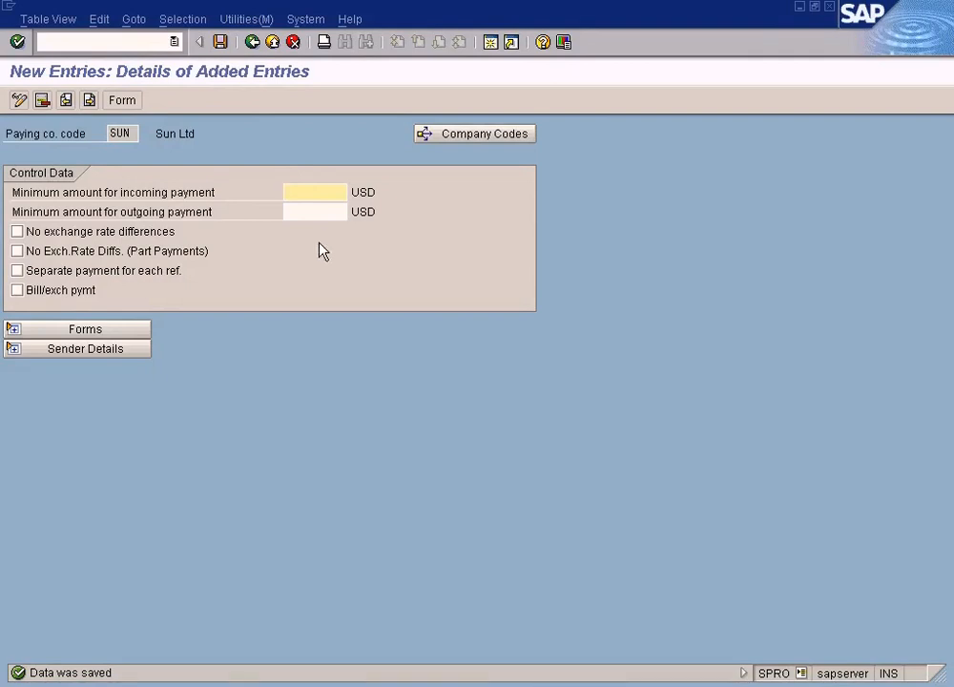
Try 100 and 2 as the minimum amount for outgoing payment, and clear the field again.
click(322, 215)
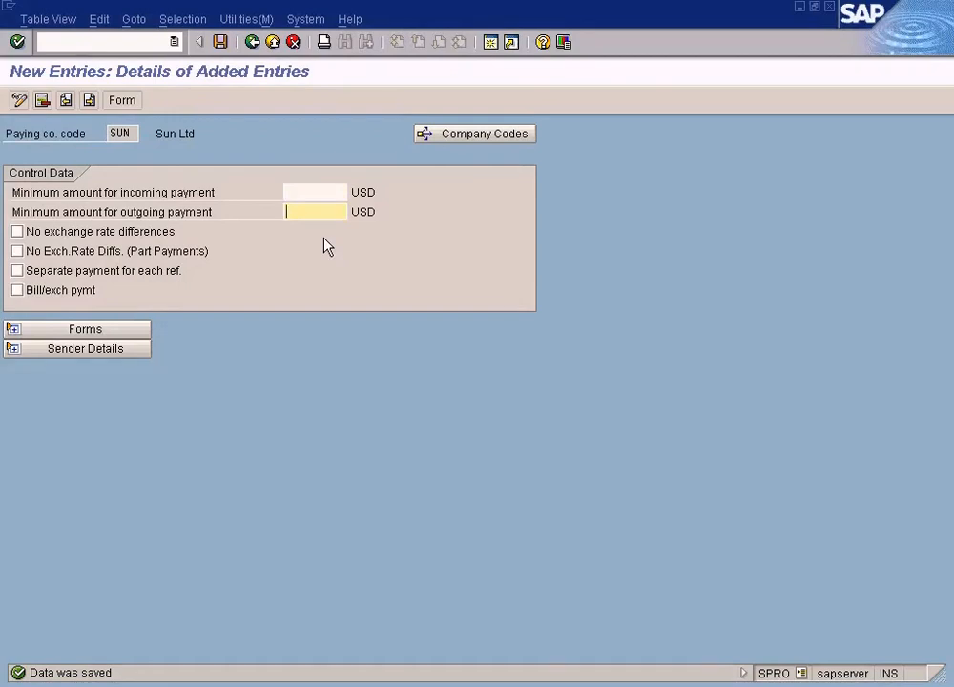
key(Return)
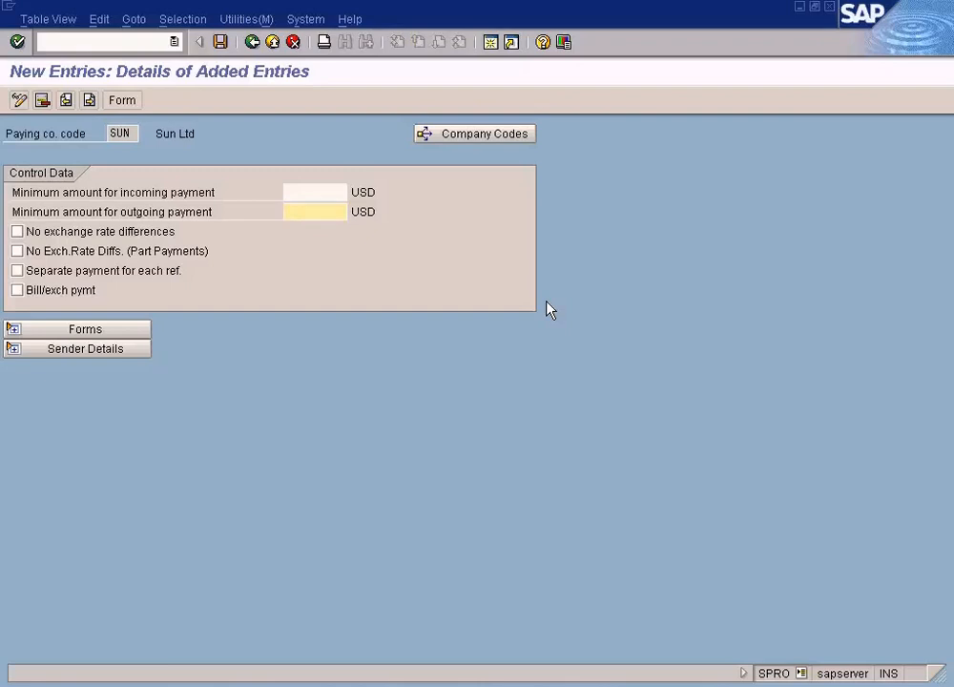
text(100)
key(BackSpace)
key(BackSpace)
key(BackSpace)
text(2)
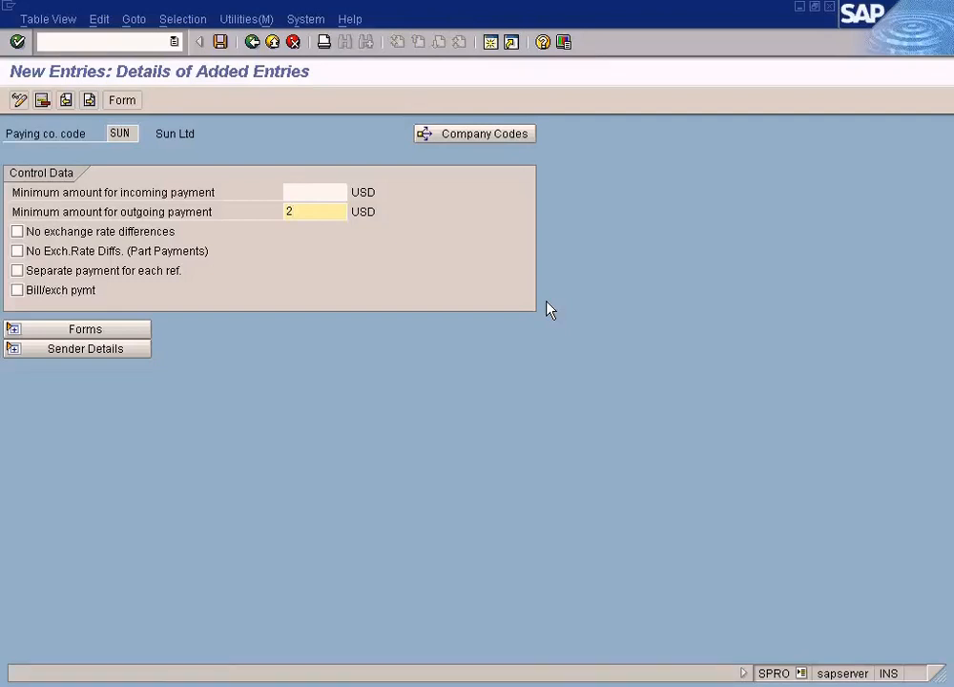
key(BackSpace)
Save the paying company code entry for SUN and return to the implementation guide structure.
click(222, 44)
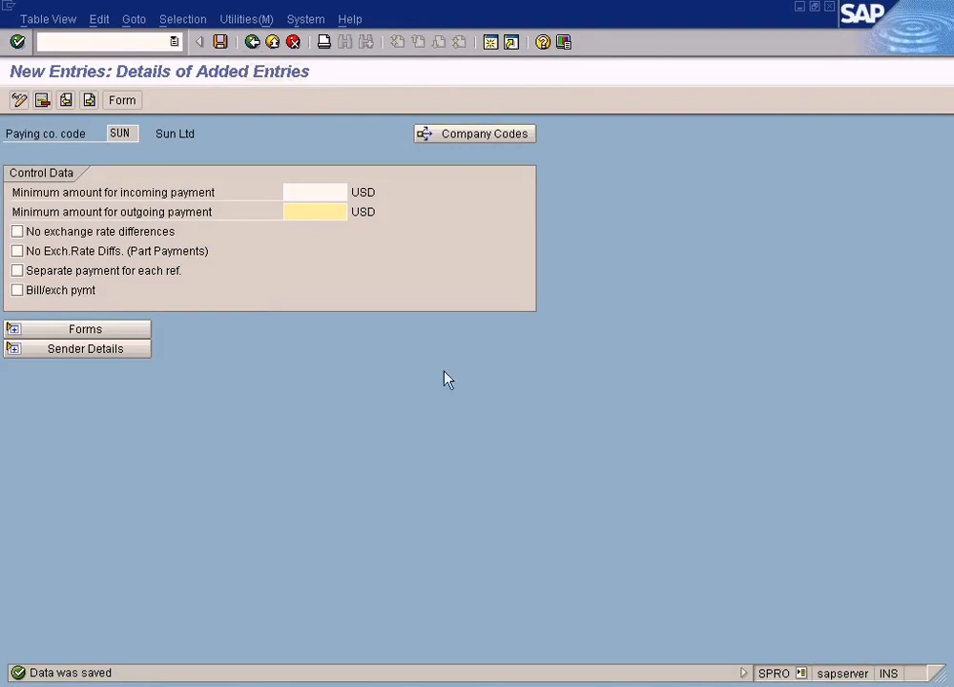
click(252, 42)
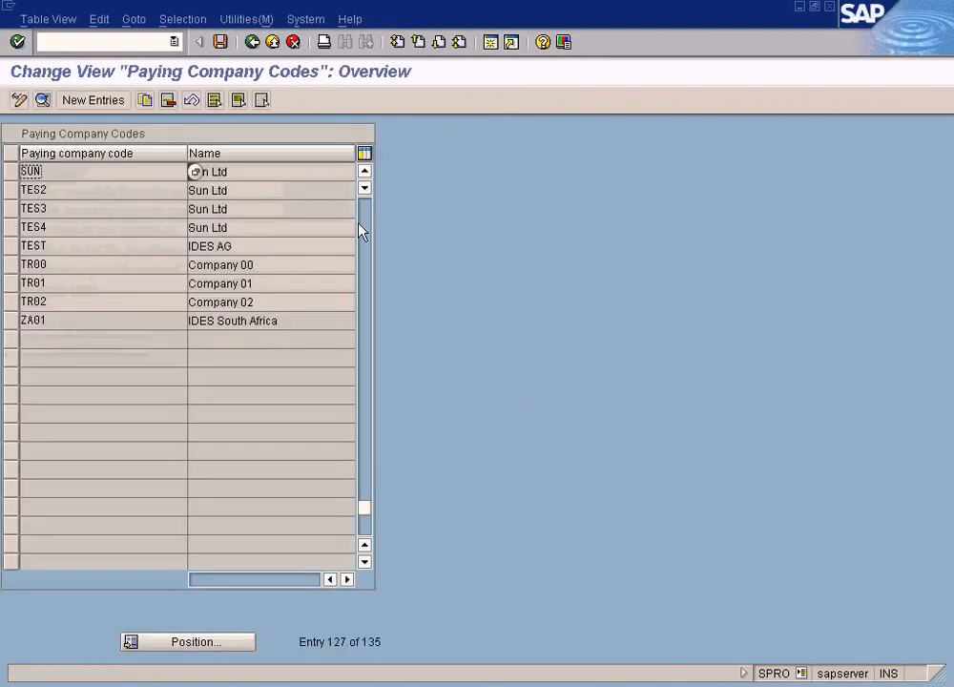
click(252, 43)
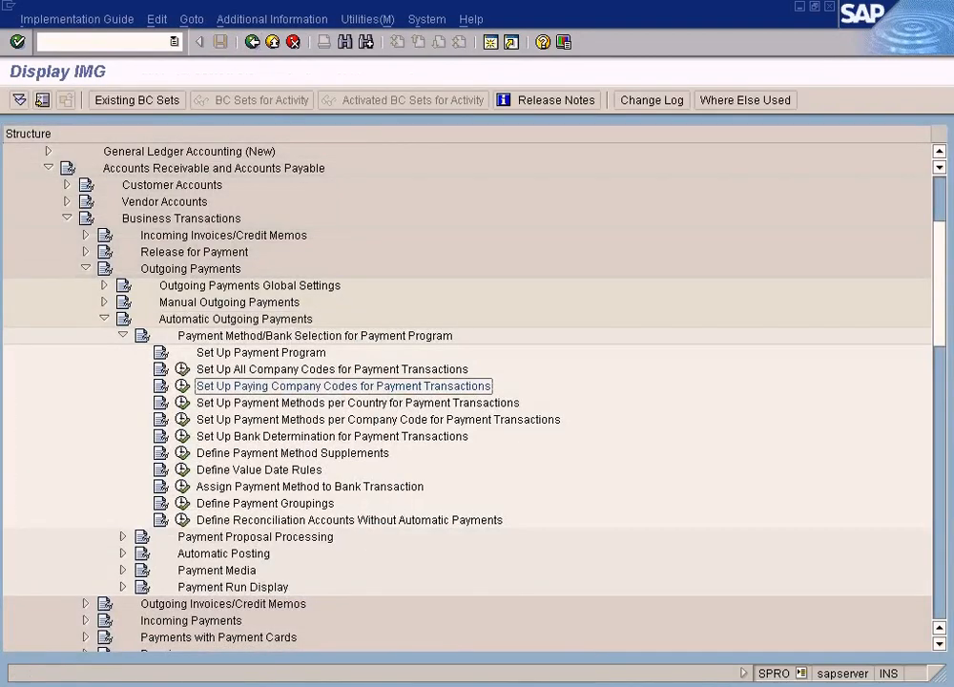
Switch to the Automatic Payment Run Config.JPG checklist in Paint and examine the paying company code and minimum payment amount items.
click(559, 681)
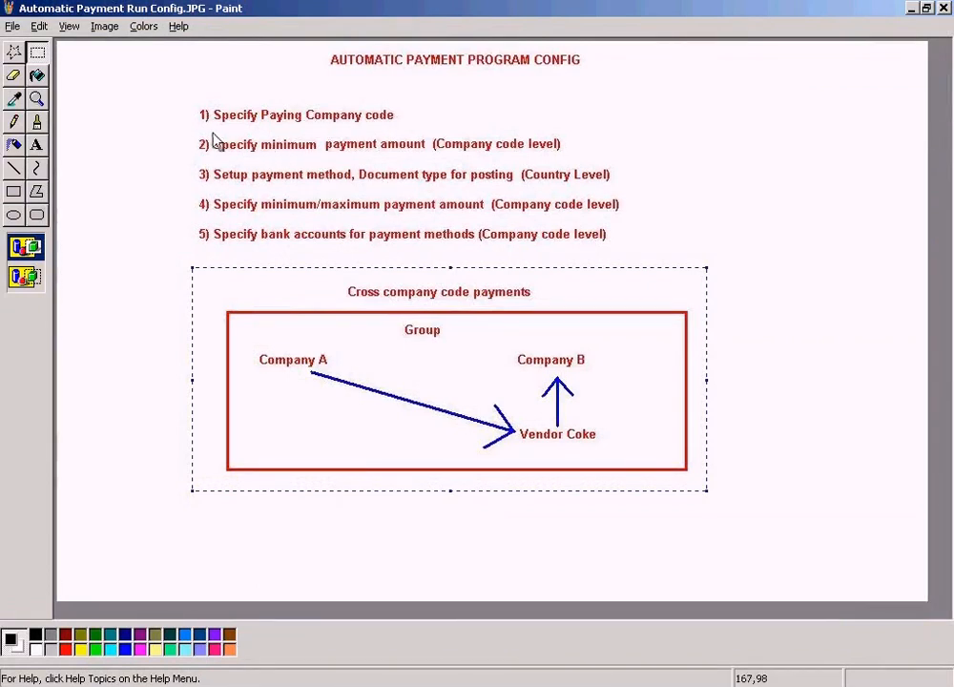
drag(195, 132, 433, 150)
click(176, 145)
key(ctrl+z)
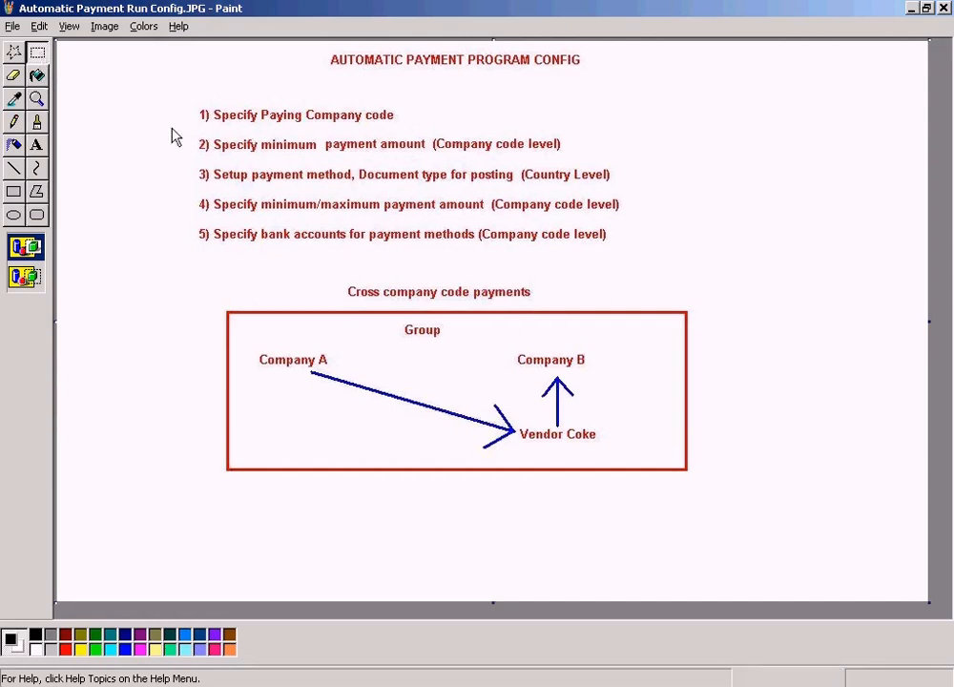
drag(187, 130, 565, 164)
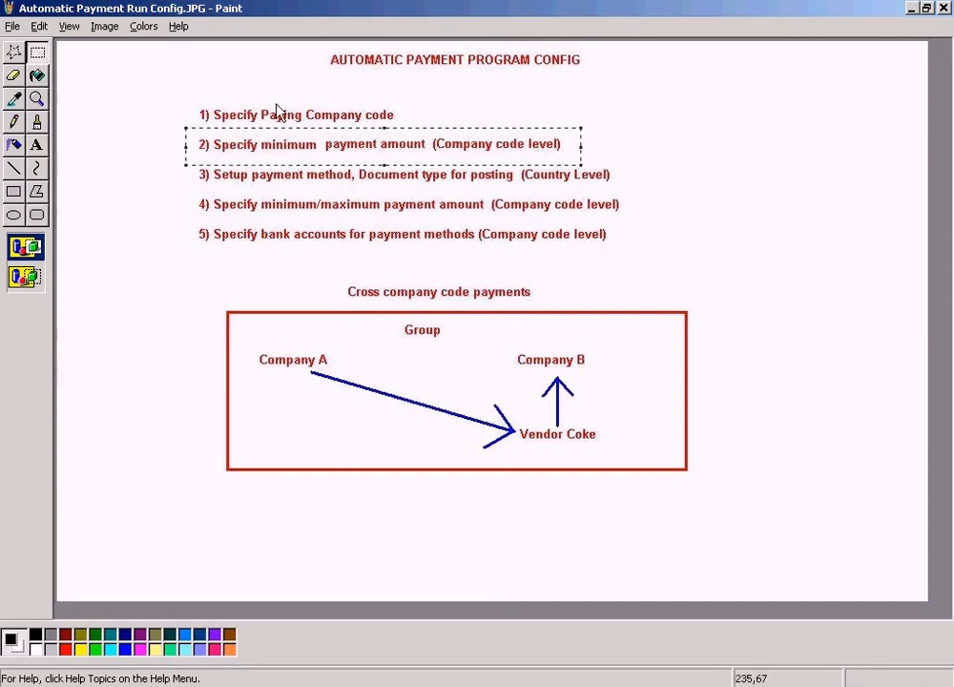
drag(189, 97, 381, 132)
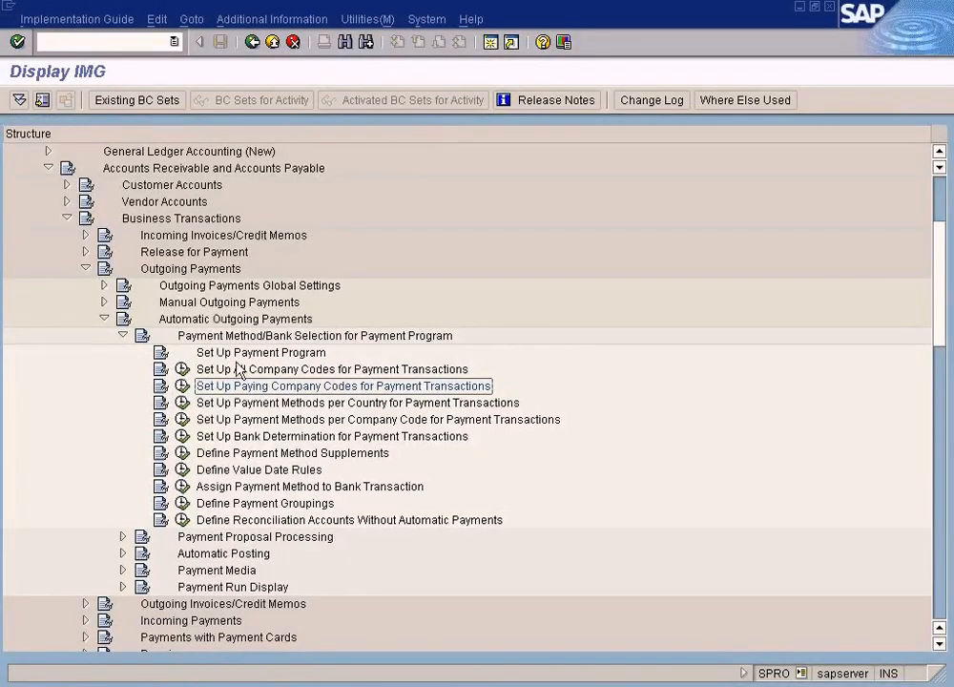
Compare checklist items 1 and 2 with the Set Up All Company Codes and Set Up Paying Company Codes activities in SAP.
click(239, 369)
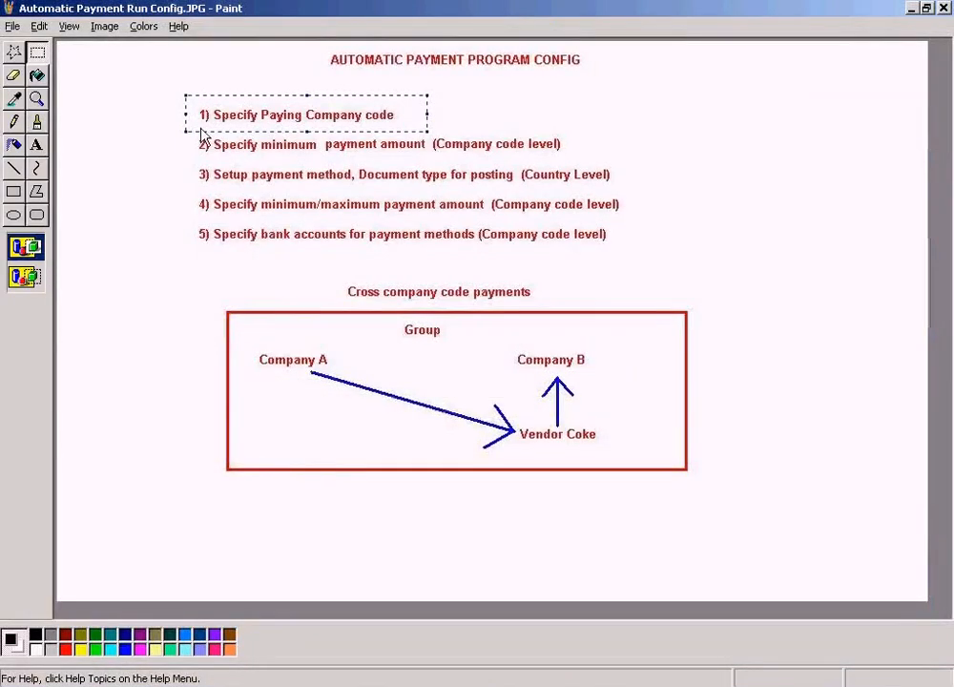
mouse_move(177, 137)
mouse_down()
mouse_move(409, 158)
mouse_move(572, 156)
mouse_up()
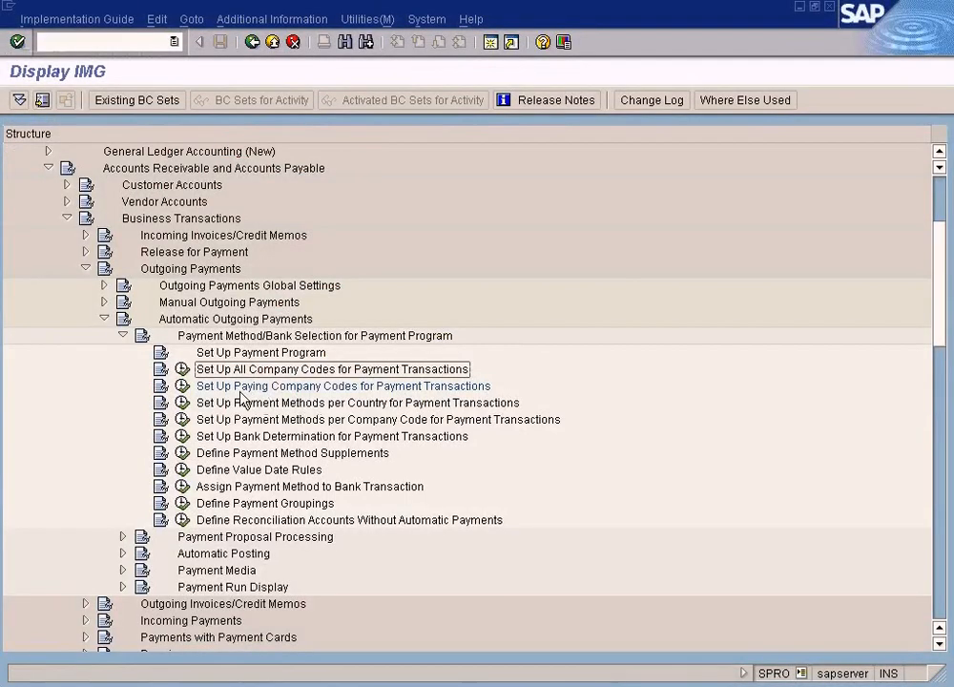
click(250, 386)
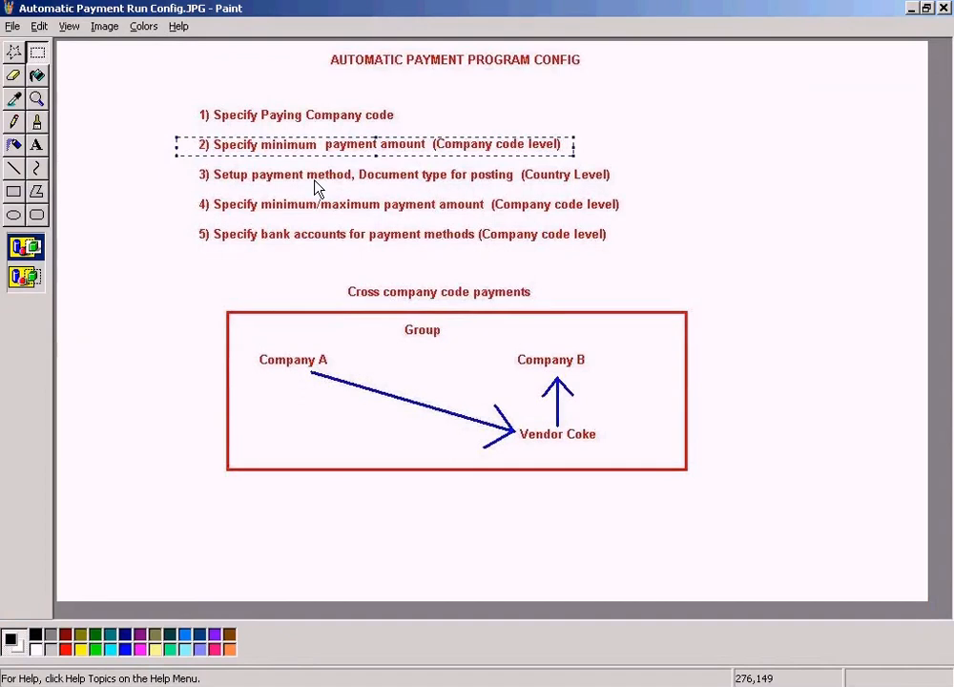
drag(184, 90, 410, 130)
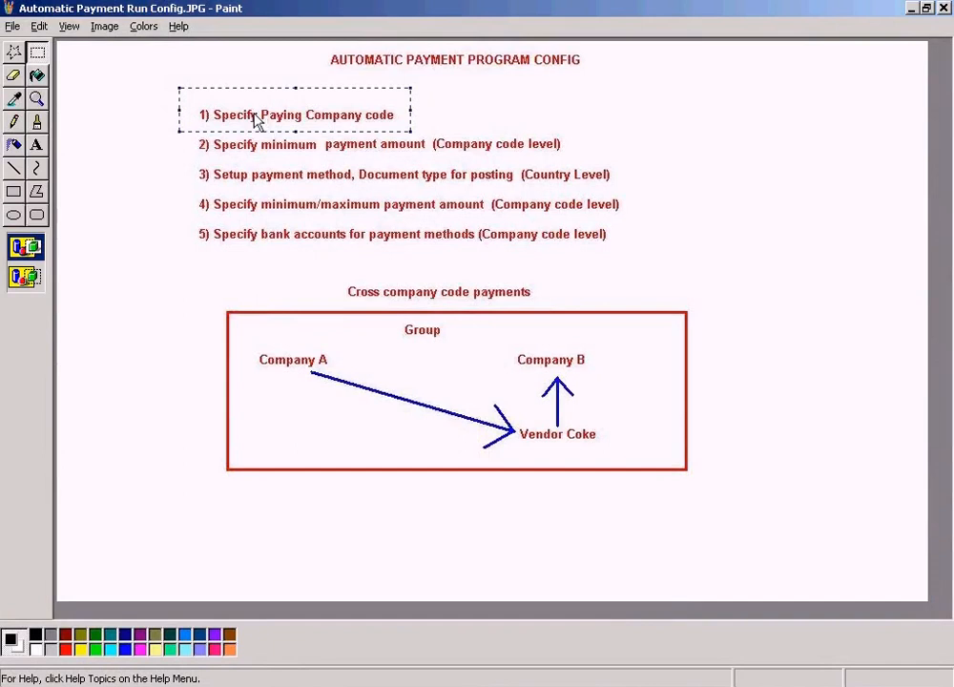
click(146, 108)
drag(193, 127, 572, 161)
key(alt+Tab)
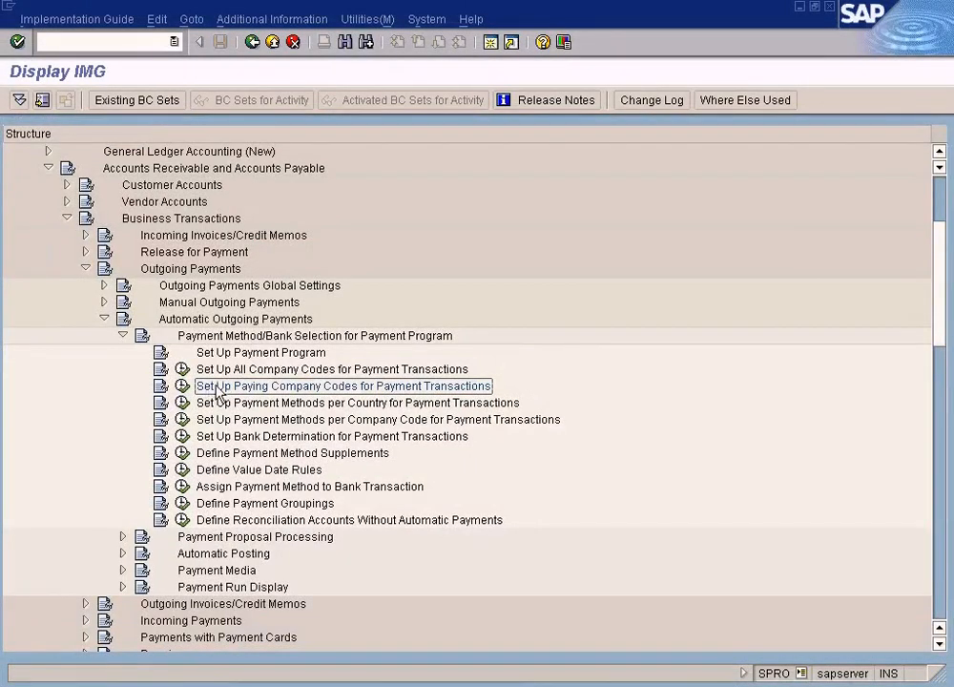
click(229, 373)
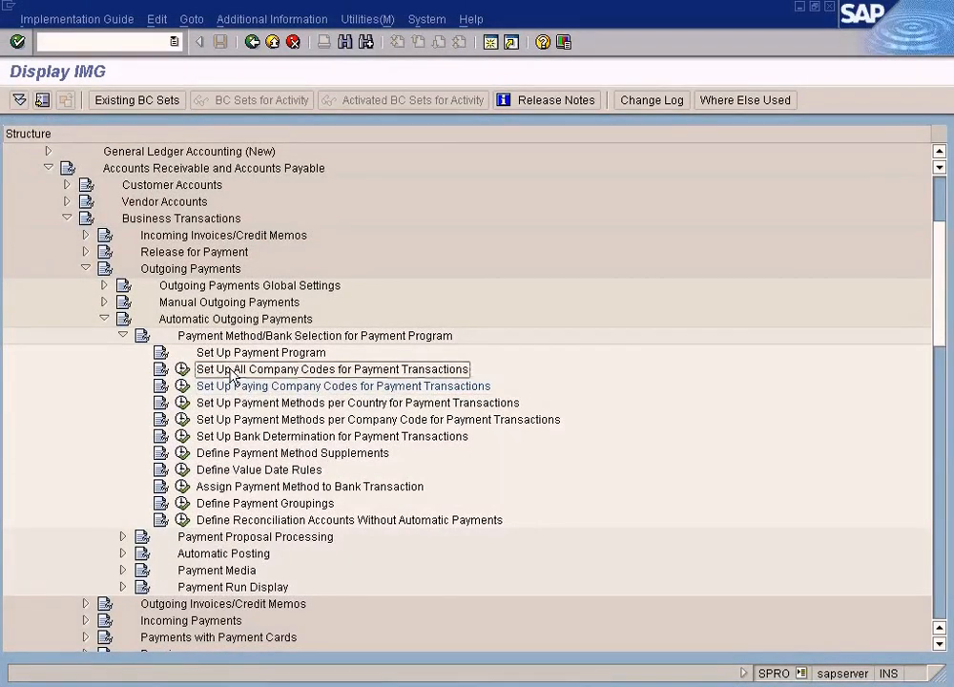
key(alt+Tab)
mouse_move(185, 91)
mouse_down()
mouse_move(283, 126)
mouse_move(414, 134)
mouse_up()
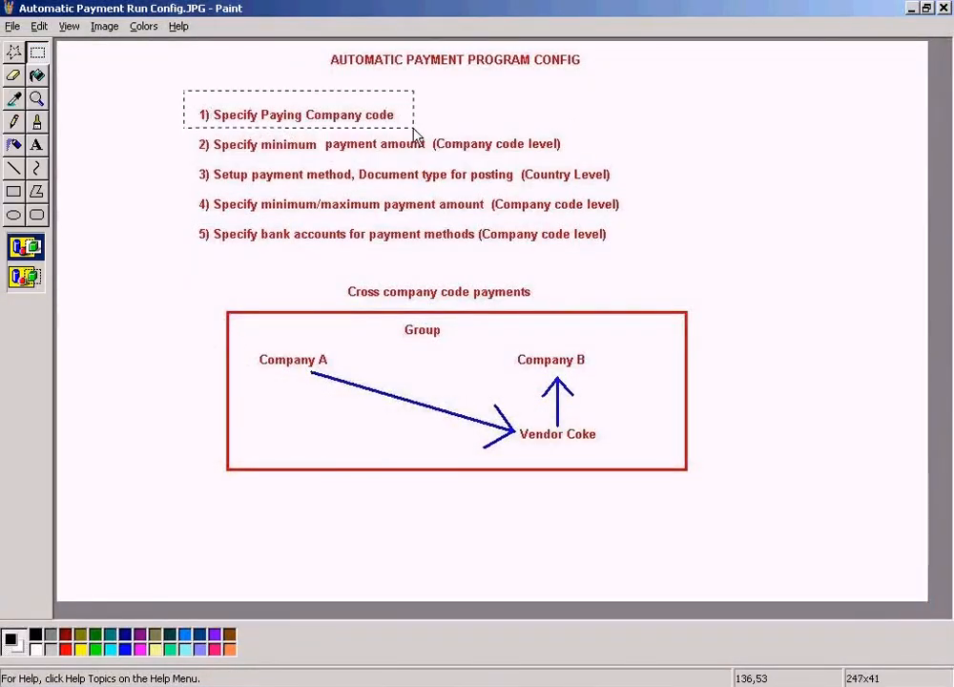
click(487, 123)
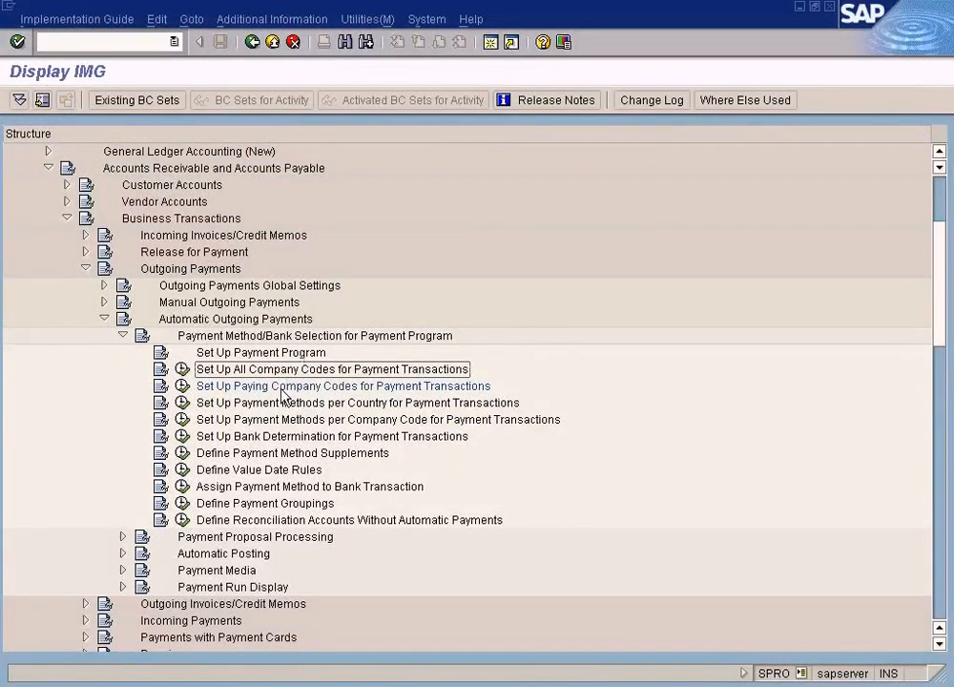
Check the country-level payment method item in the checklist and open Set Up Payment Methods per Country for Payment Transactions in SAP.
click(271, 404)
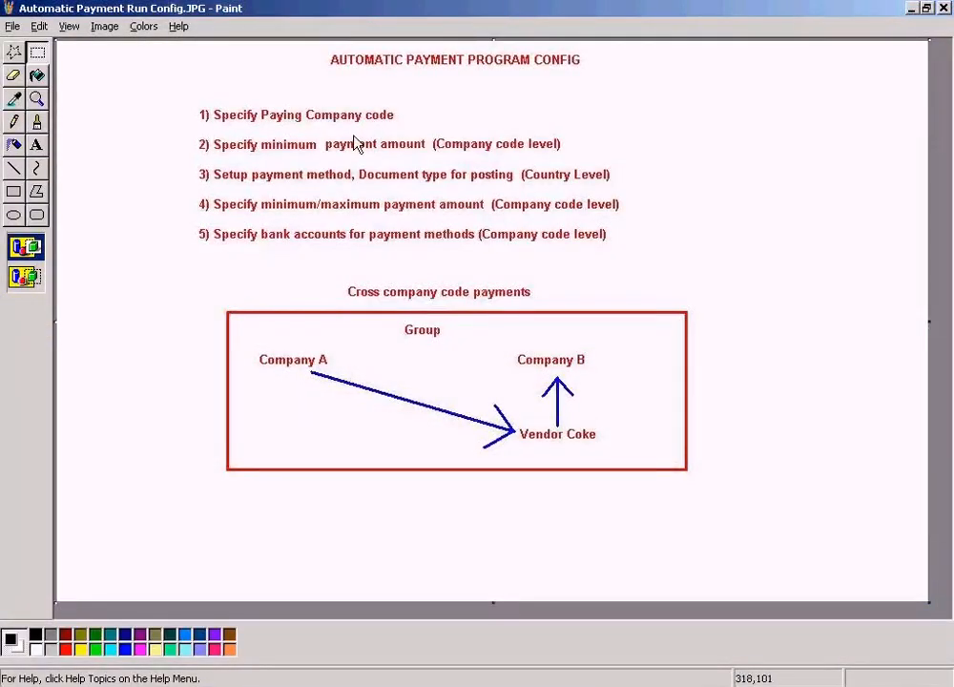
drag(189, 162, 645, 188)
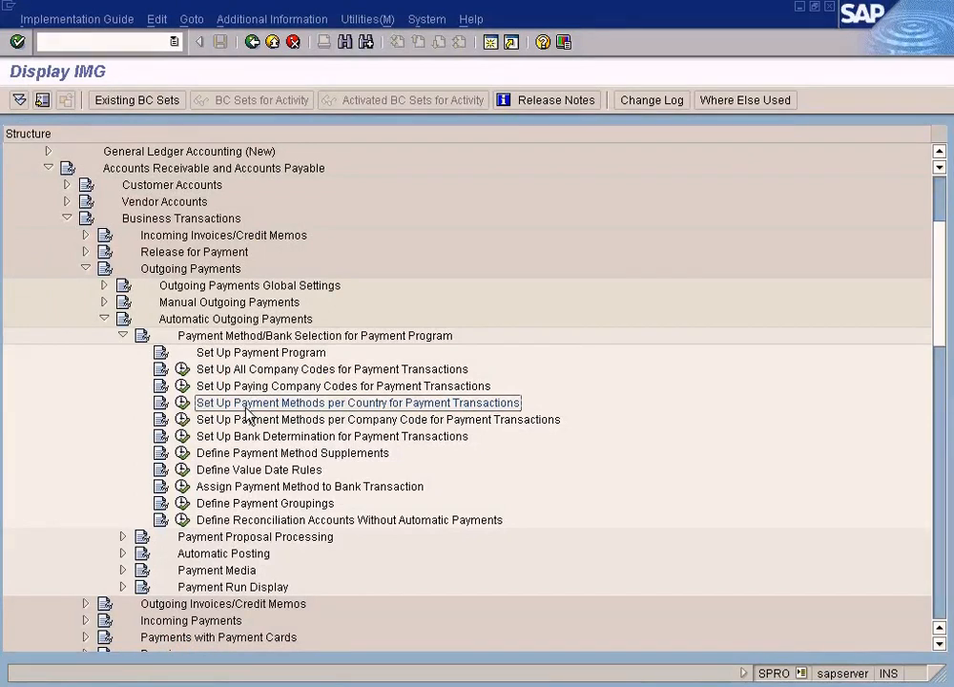
click(182, 402)
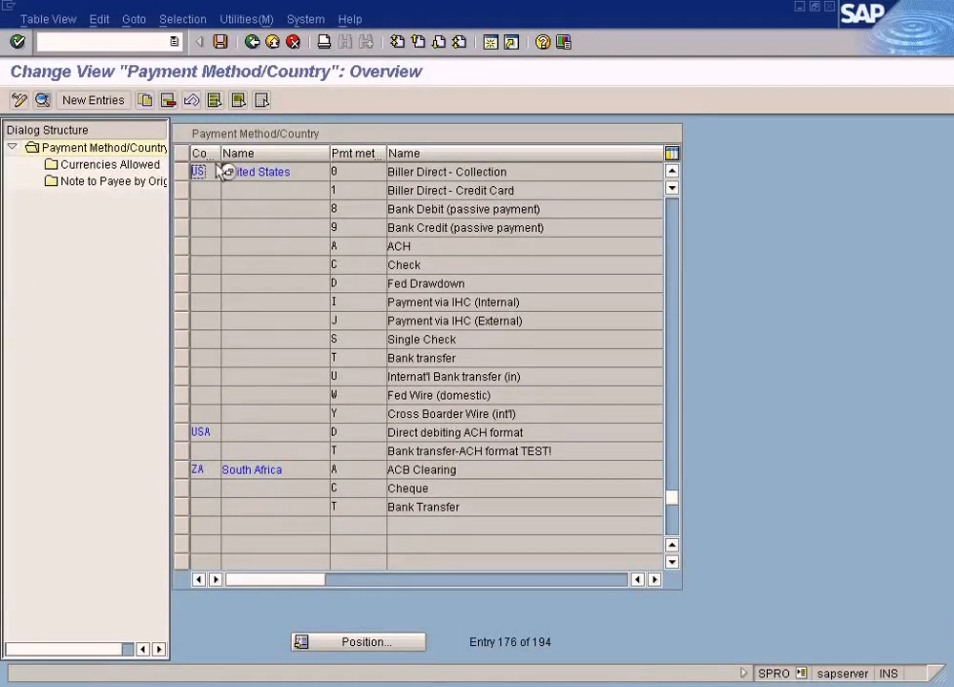
Examine the payment methods defined for the United States in the Payment Method/Country overview.
drag(220, 155, 227, 164)
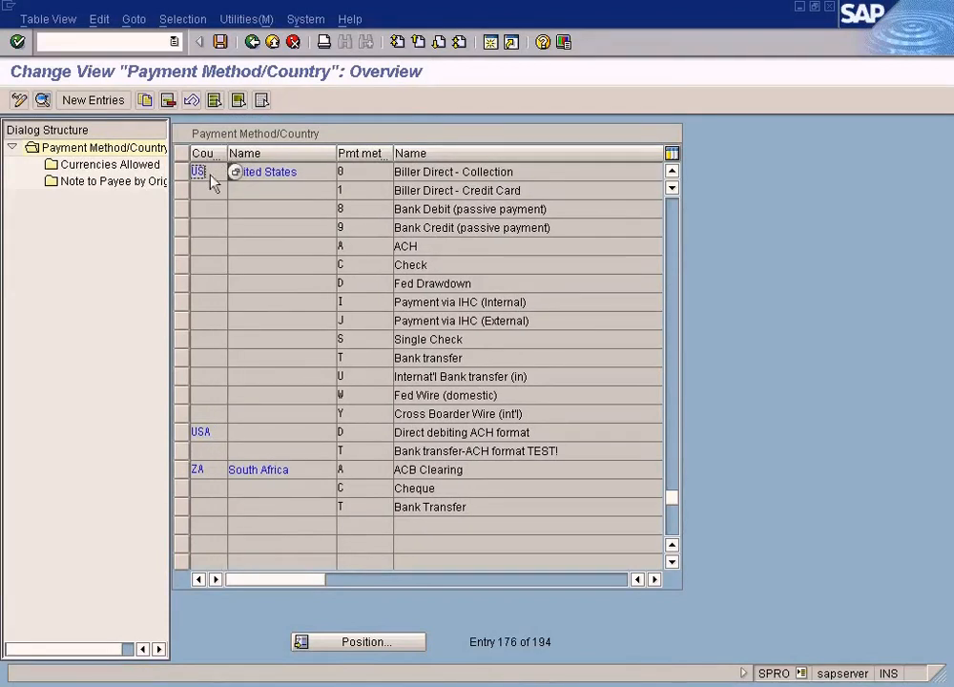
click(290, 174)
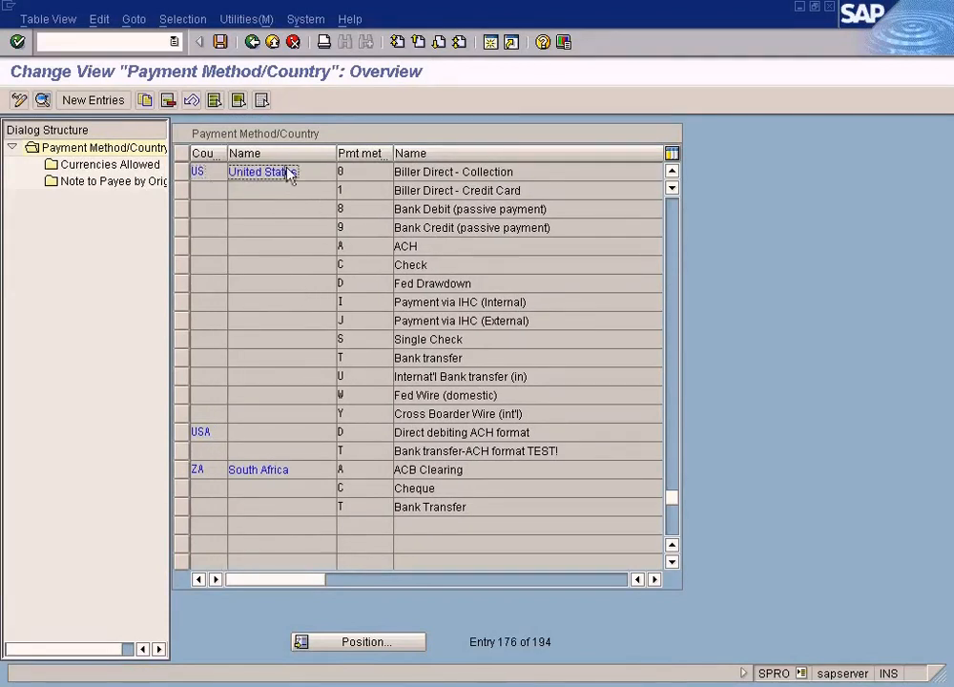
click(378, 214)
click(366, 175)
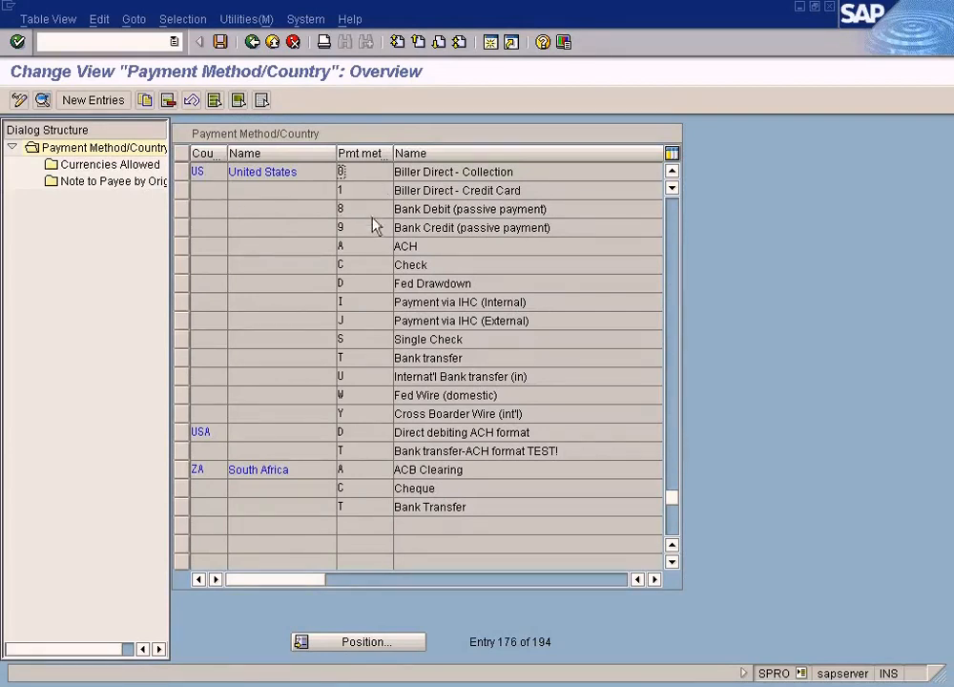
click(372, 304)
click(212, 173)
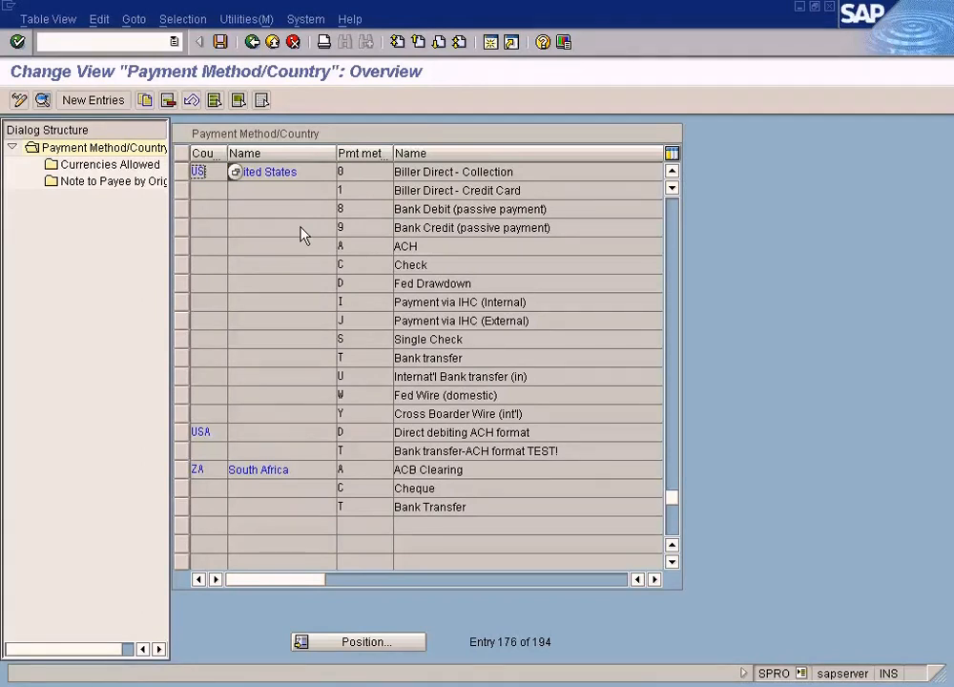
click(366, 208)
click(372, 190)
click(372, 230)
click(368, 341)
click(367, 307)
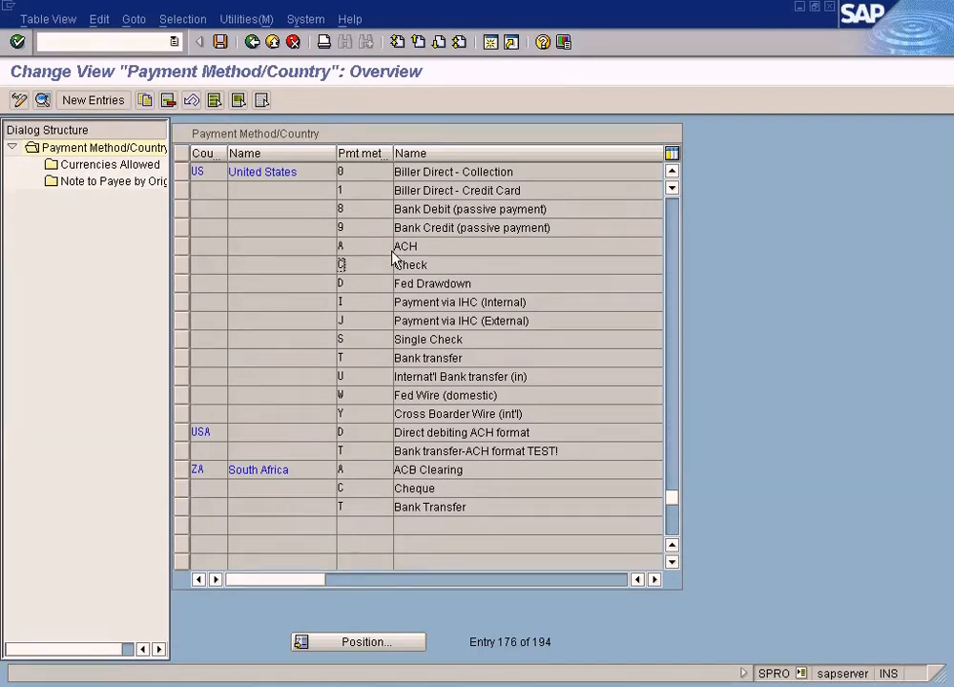
click(437, 360)
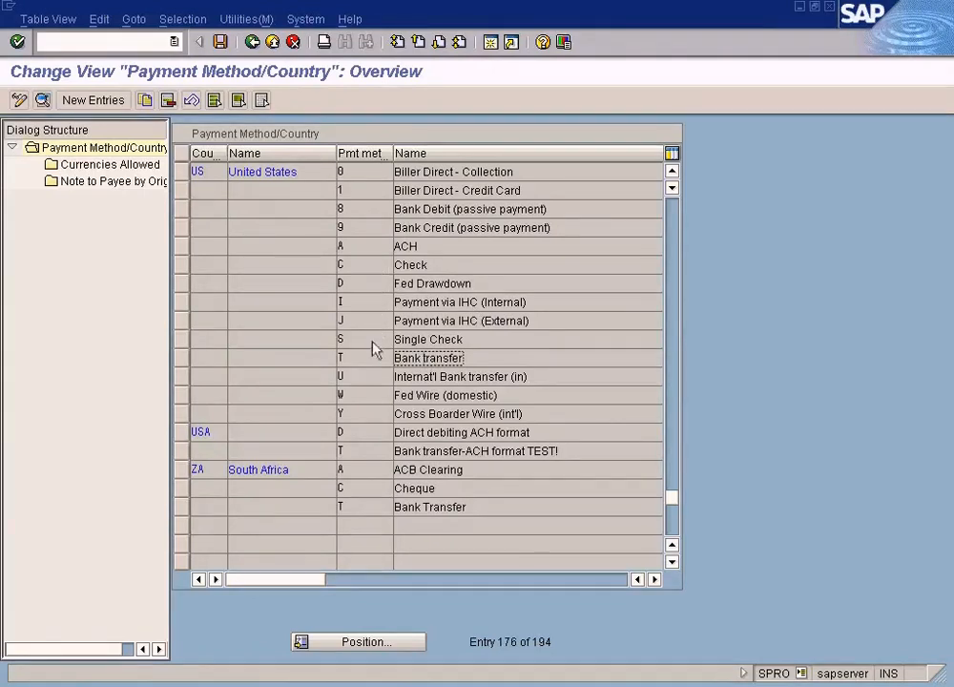
click(368, 416)
Widen the Country column and check the USA country key against the Country Key value list.
drag(227, 155, 268, 160)
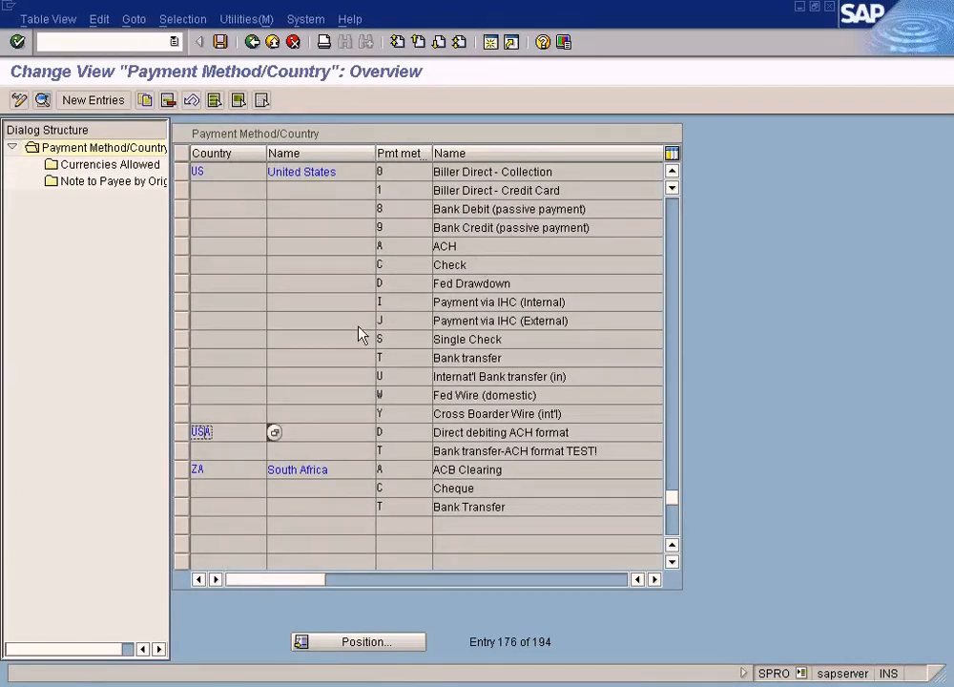
drag(237, 431, 174, 434)
click(306, 432)
click(274, 435)
key(F4)
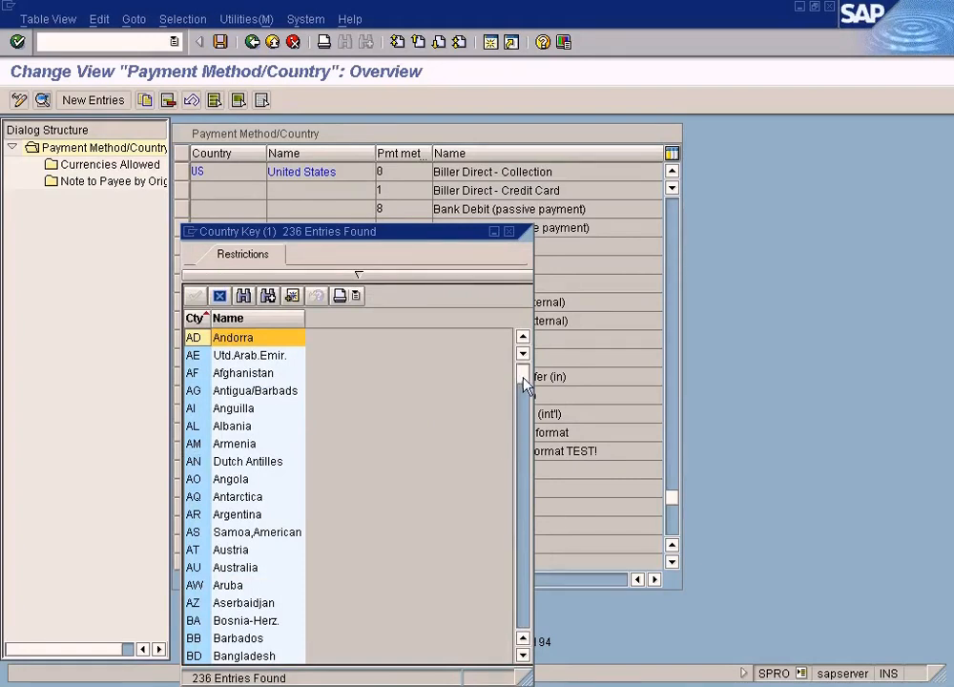
drag(523, 634, 523, 604)
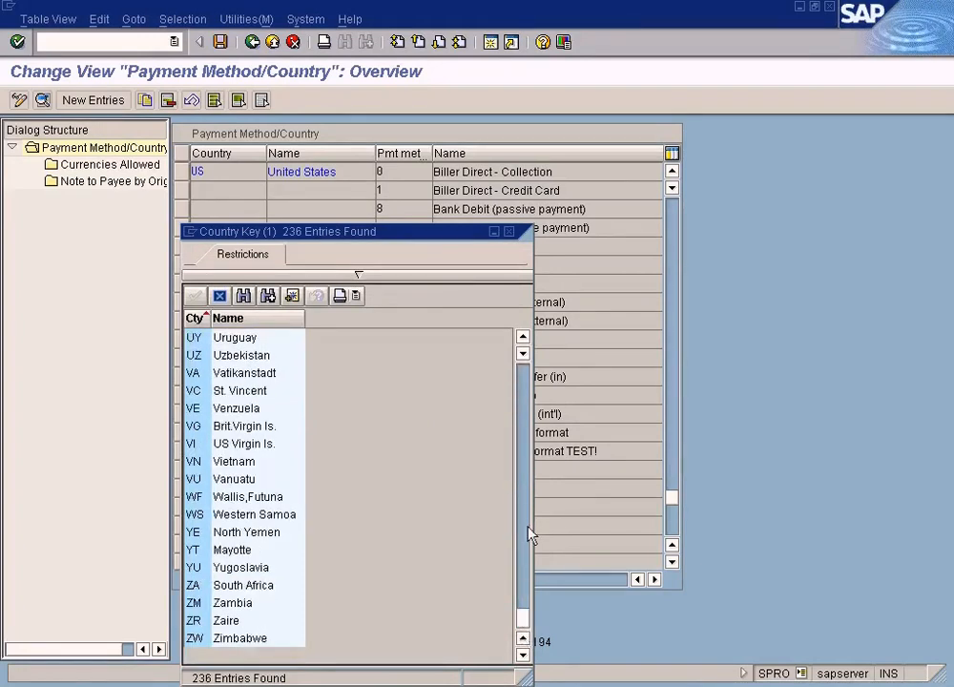
scroll(530, 482, up, 6)
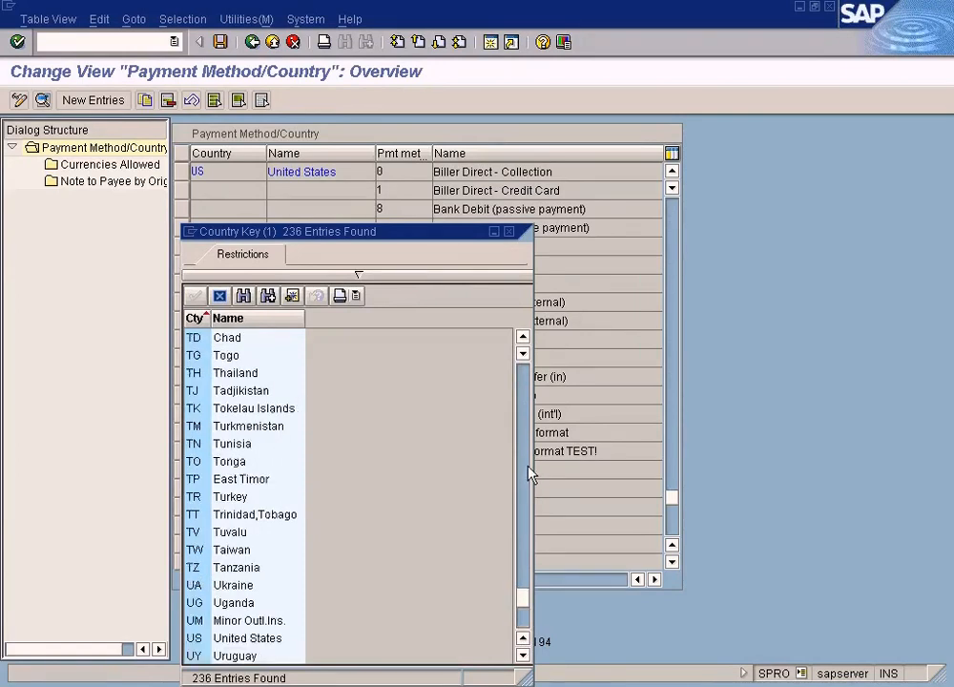
click(508, 233)
click(183, 432)
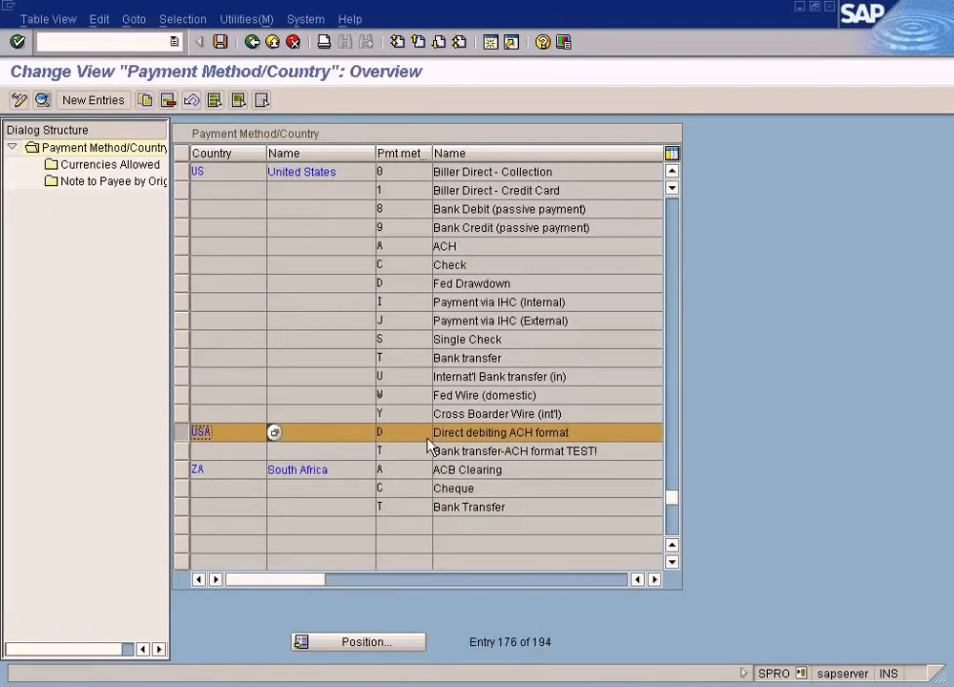
click(206, 431)
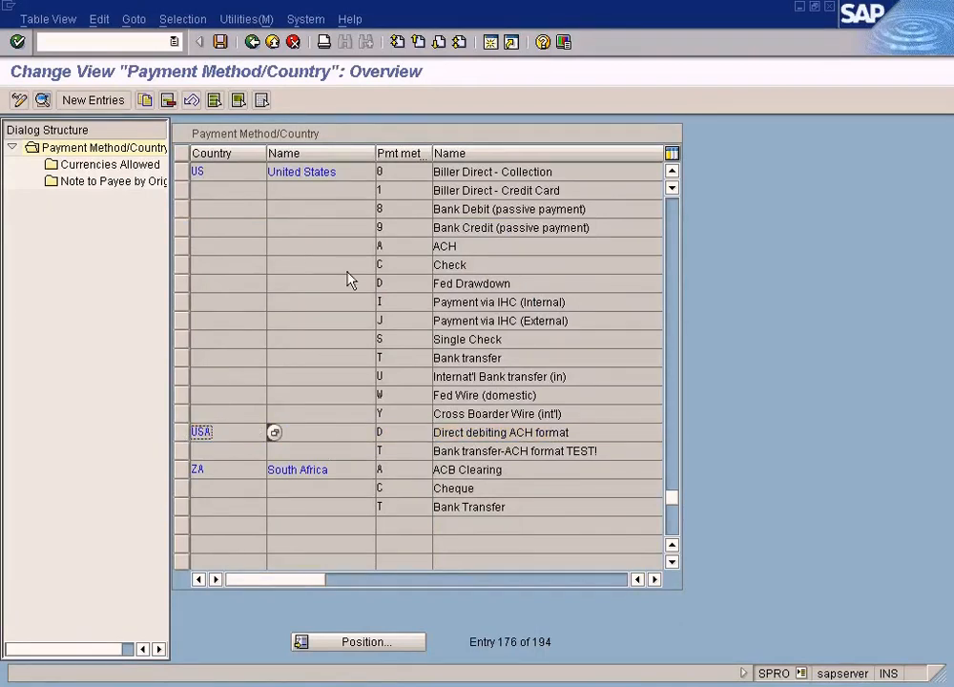
Examine the United States payment methods and view the details of payment method T, Bank transfer.
click(241, 174)
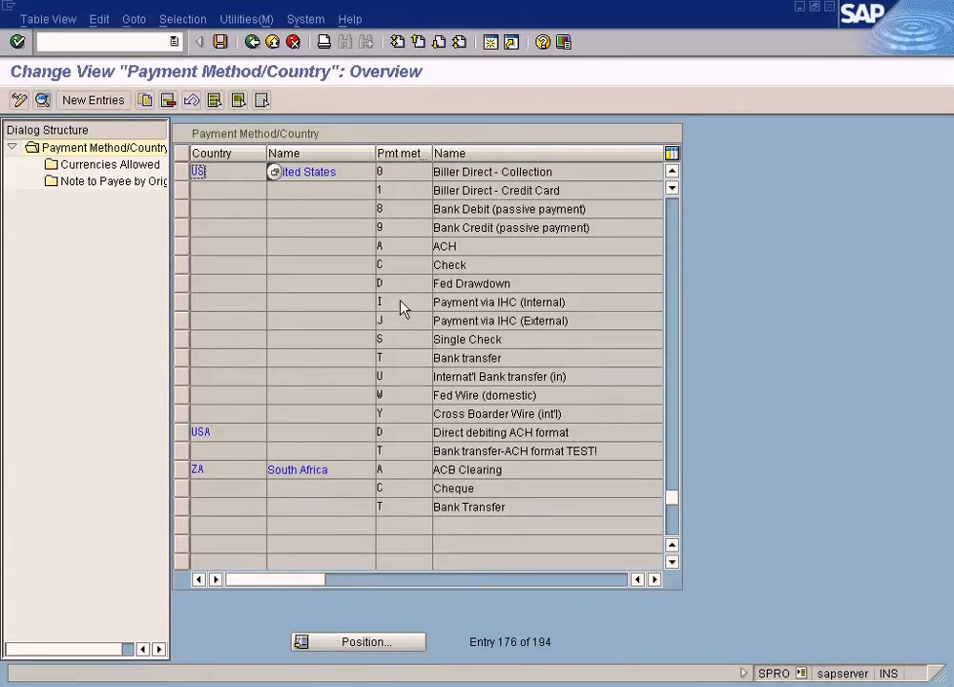
click(405, 410)
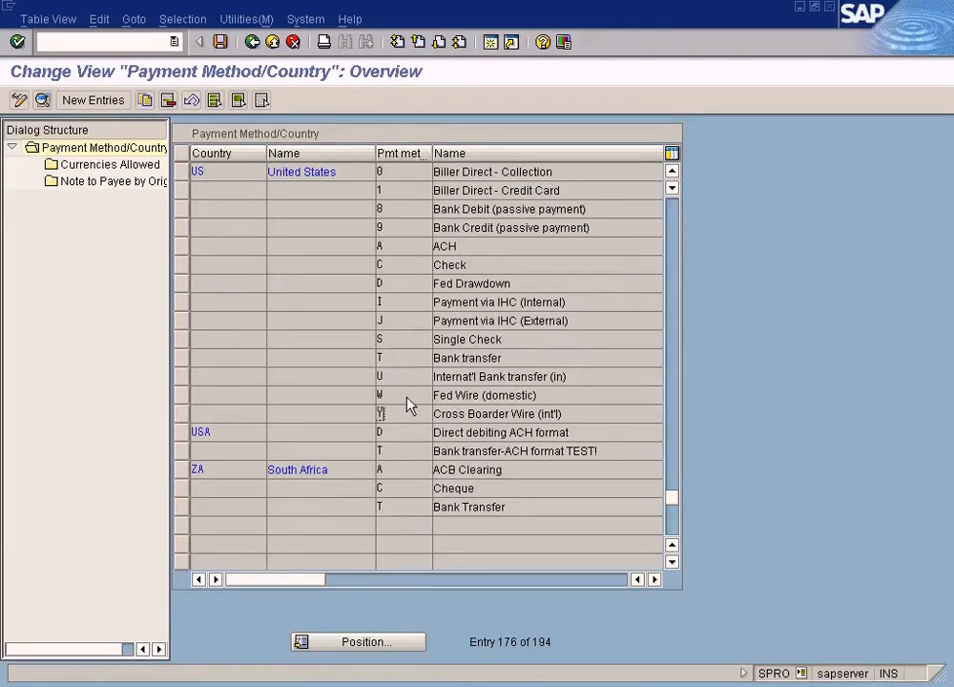
click(400, 400)
click(400, 416)
double_click(403, 360)
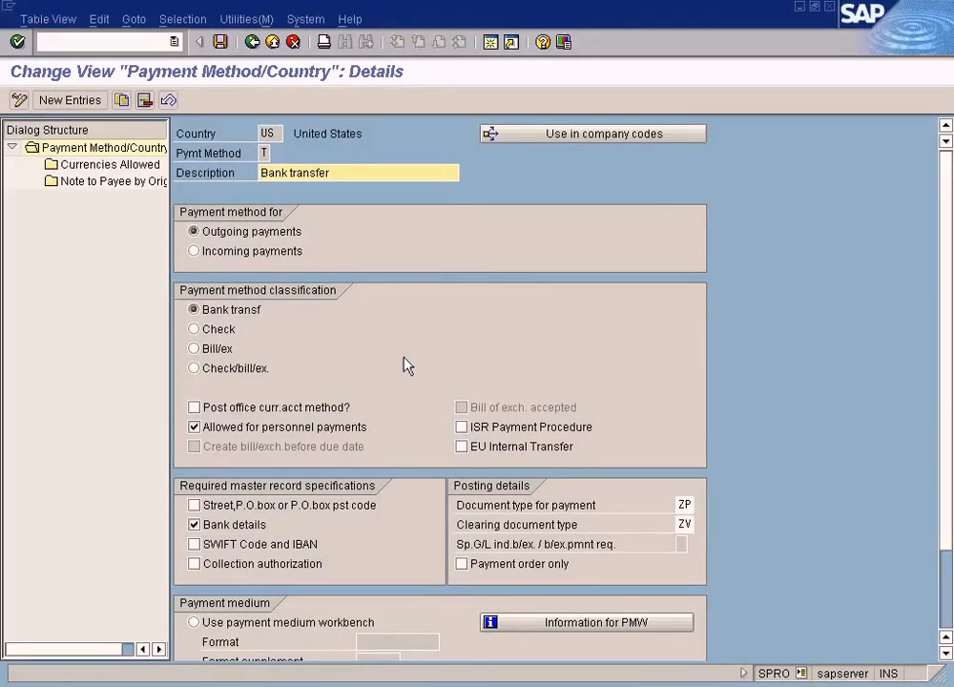
scroll(513, 349, down, 5)
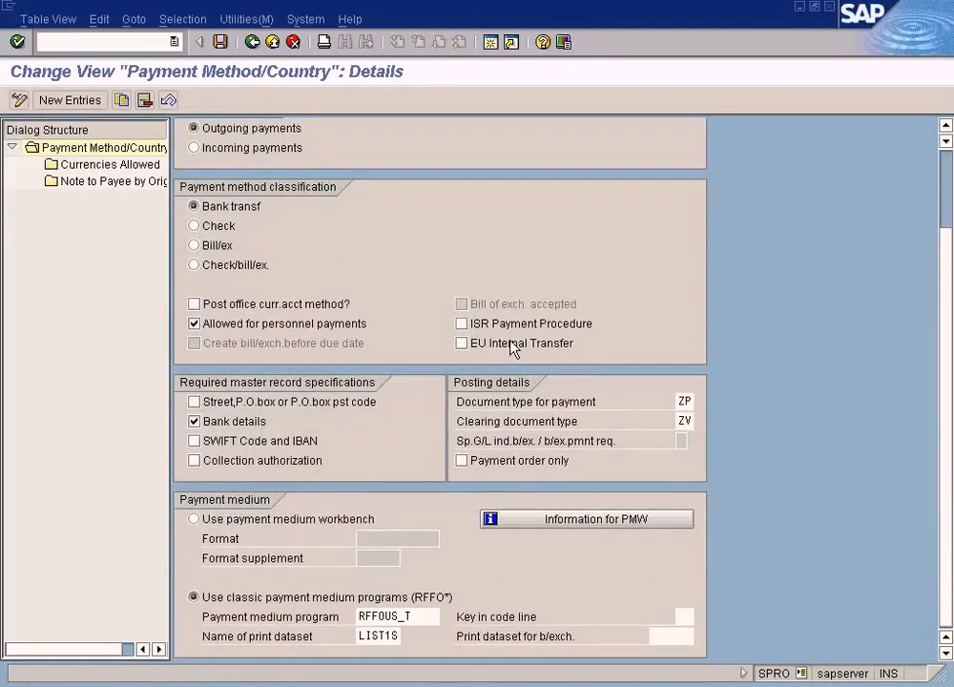
scroll(513, 349, up, 5)
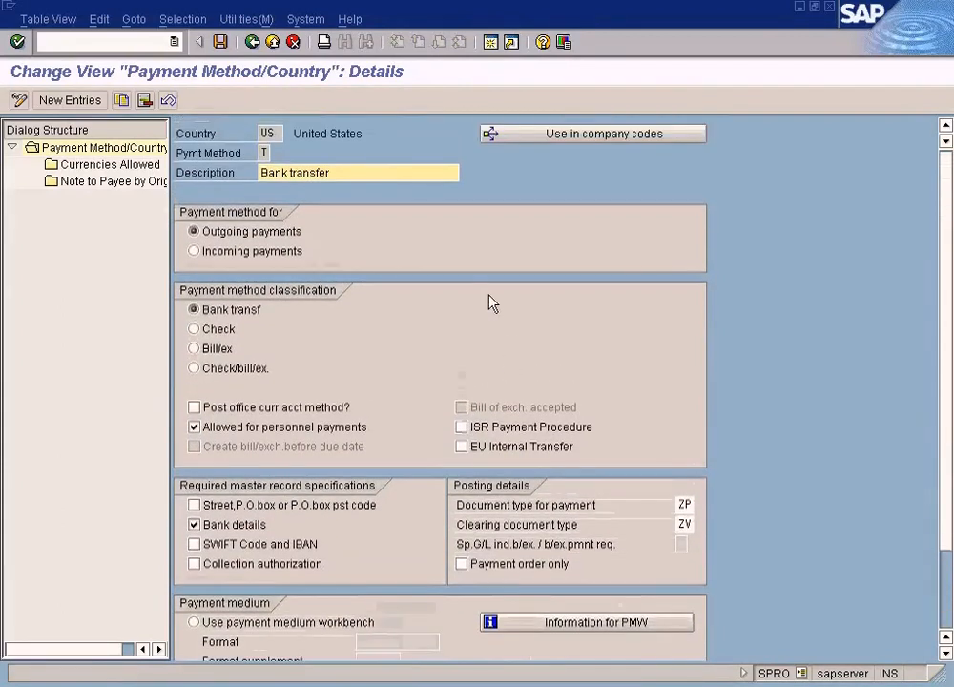
click(253, 42)
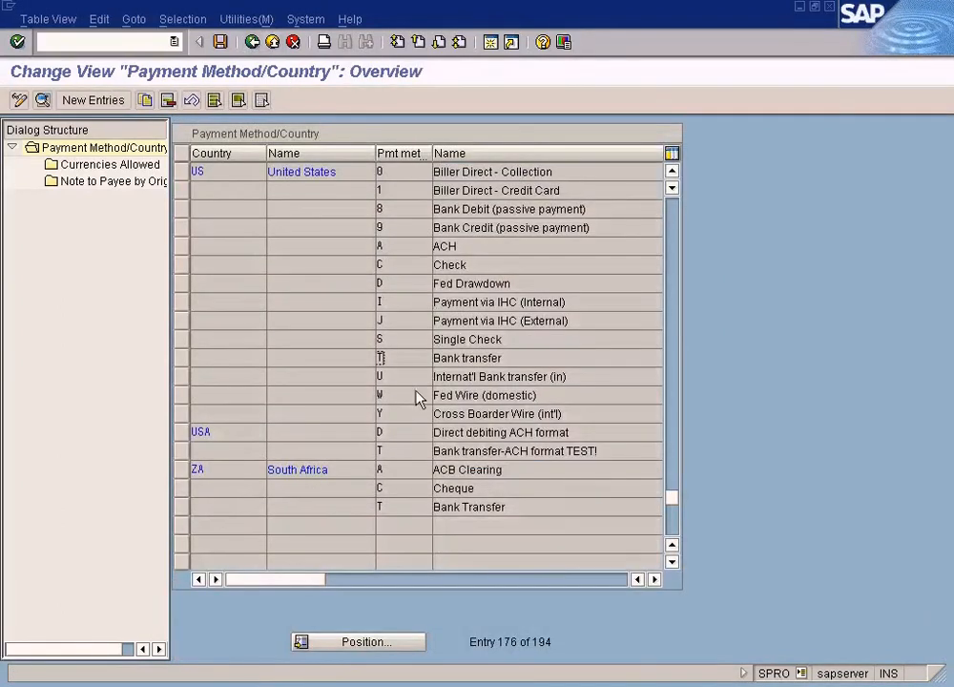
click(404, 418)
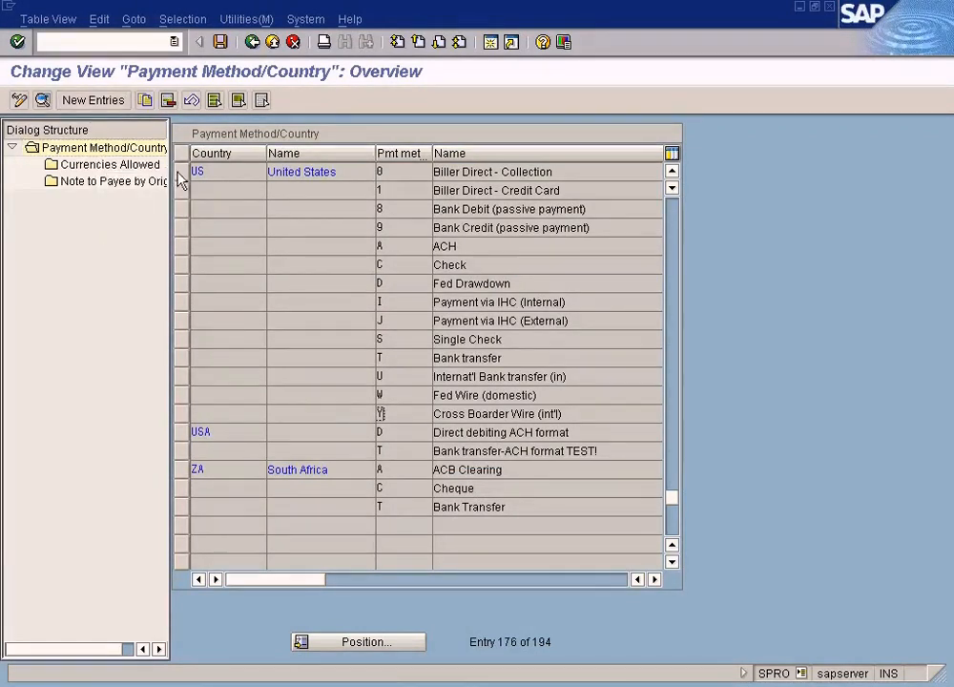
Create a new payment method entry for country US with method X, description Bank Transfer and the Bank transf classification.
click(96, 100)
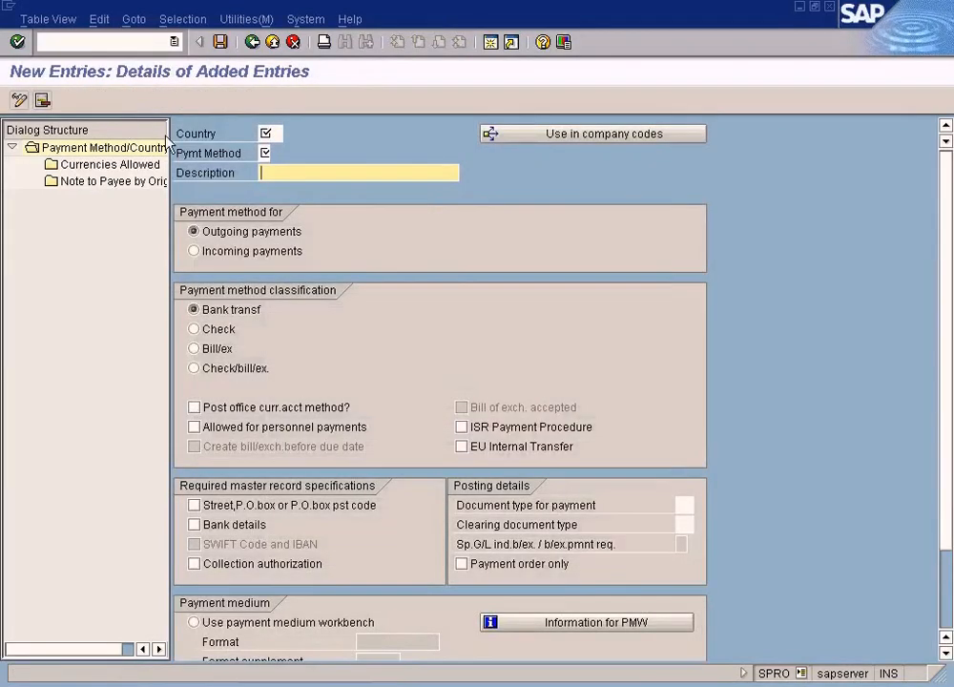
click(271, 134)
text(U)
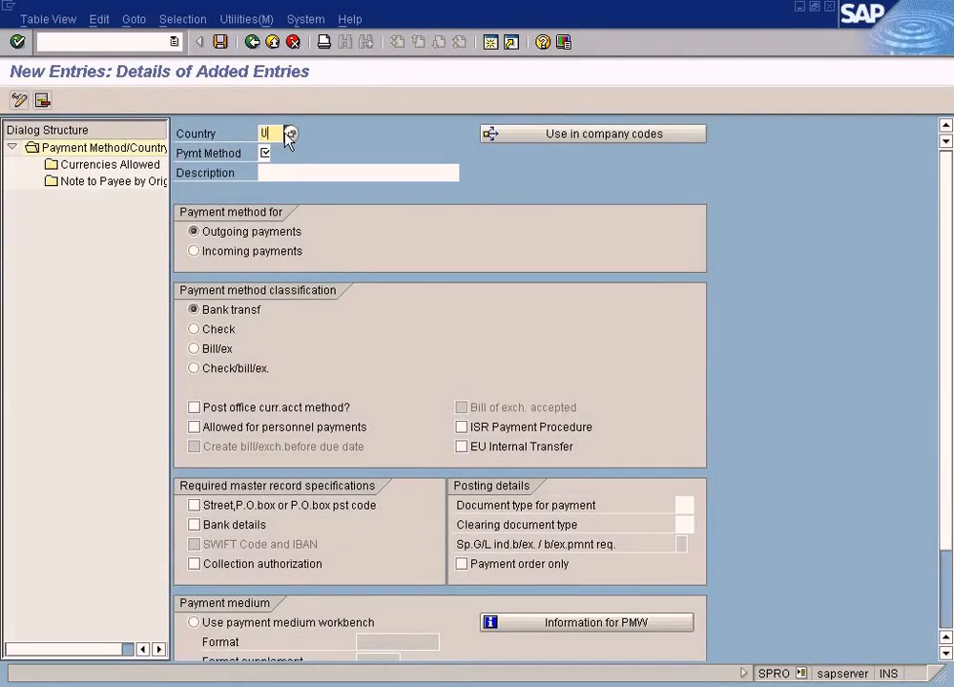
text(S)
key(Tab)
key(Tab)
text(Bank Transfer)
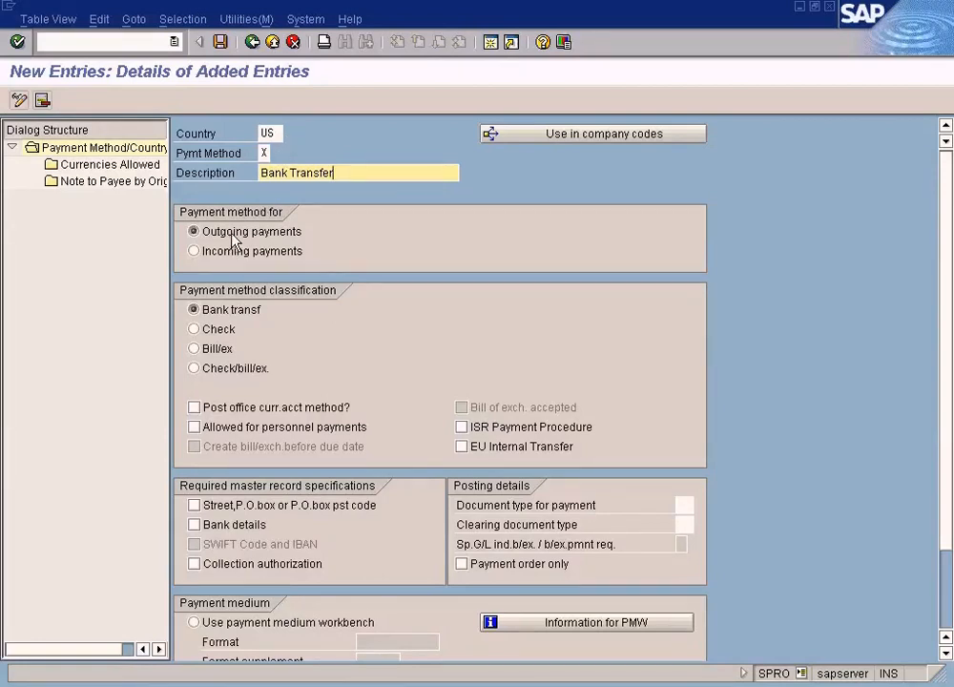
click(256, 313)
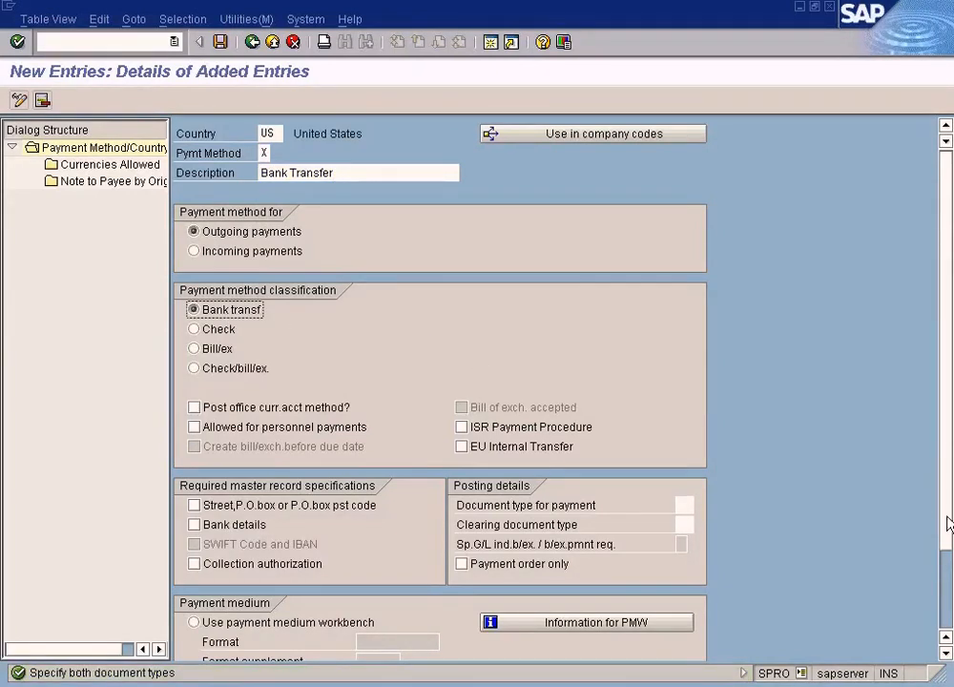
Compare the new entry's document type fields with item 3 of the Automatic Payment Run Config.JPG checklist in Paint and return to SAP.
scroll(948, 533, down, 3)
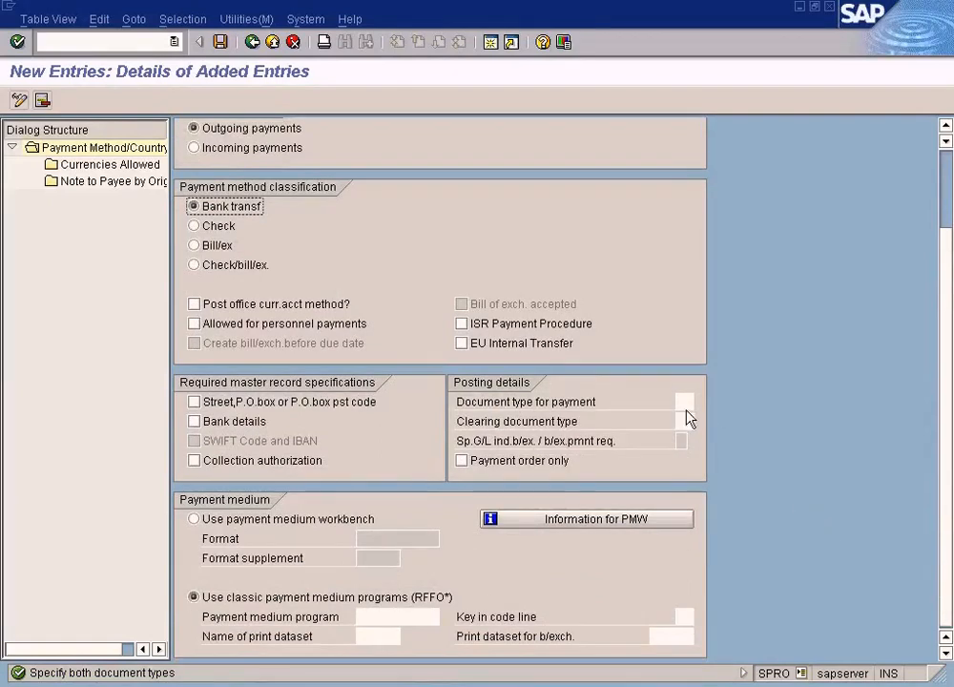
click(684, 403)
click(684, 422)
click(686, 402)
key(alt+Tab)
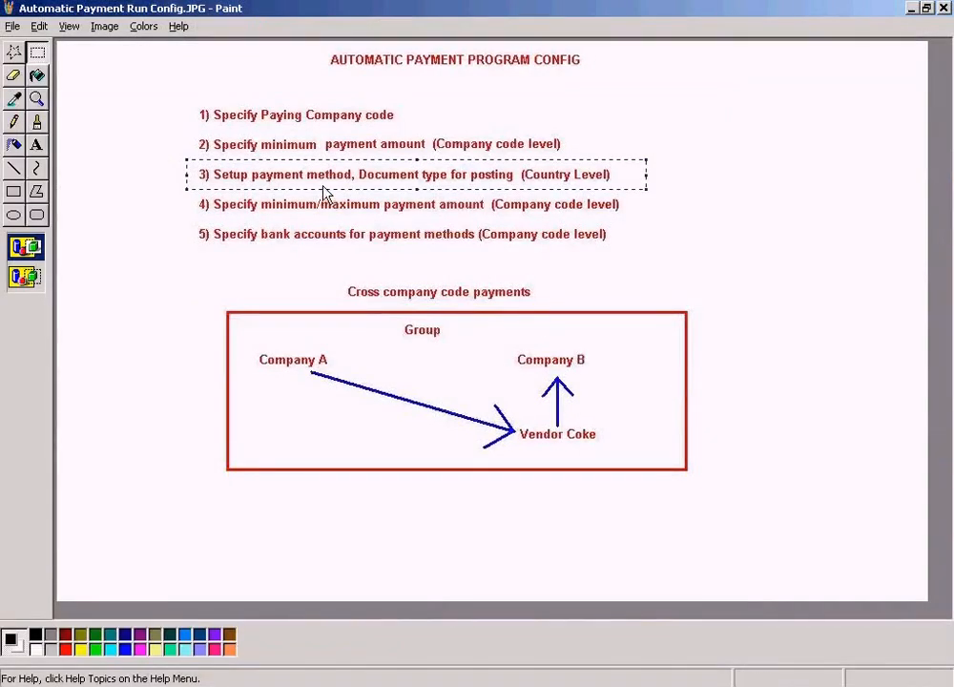
key(alt+Tab)
key(alt+Tab)
key(alt+Tab)
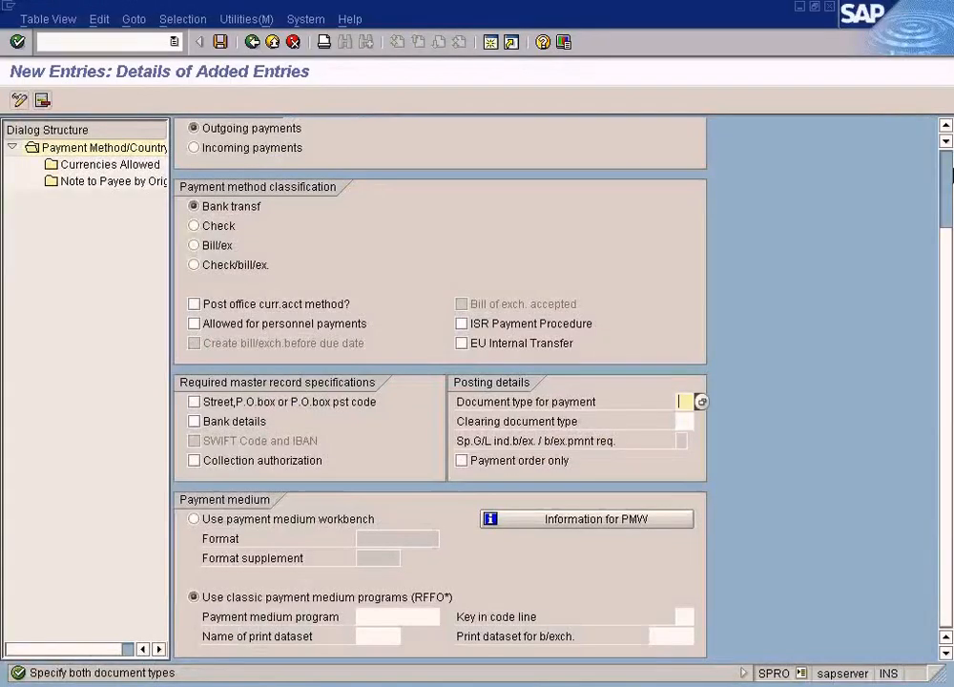
click(946, 168)
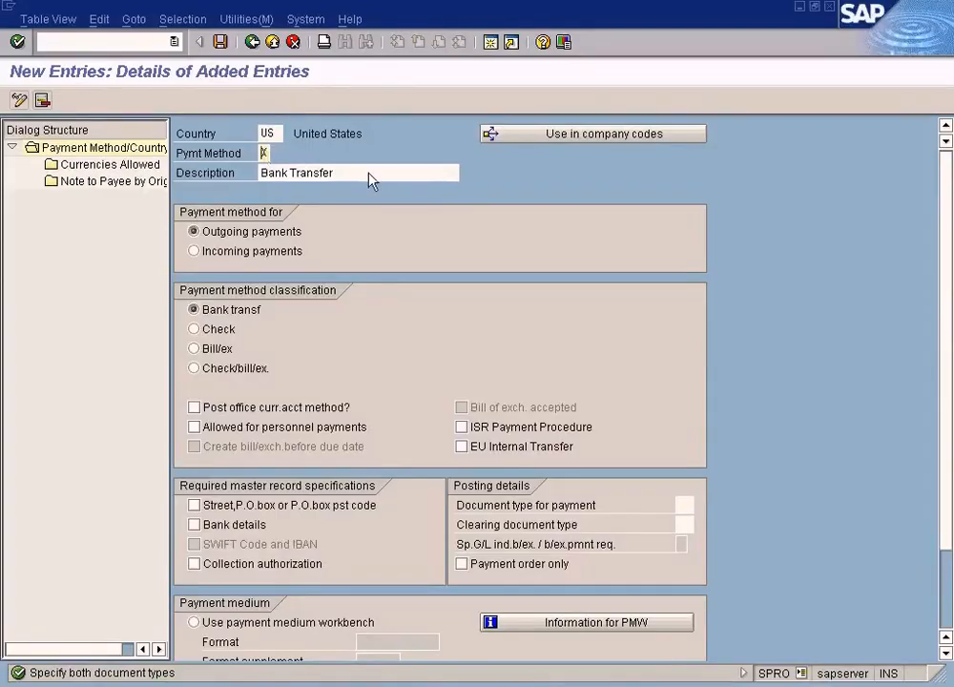
key(alt+Tab)
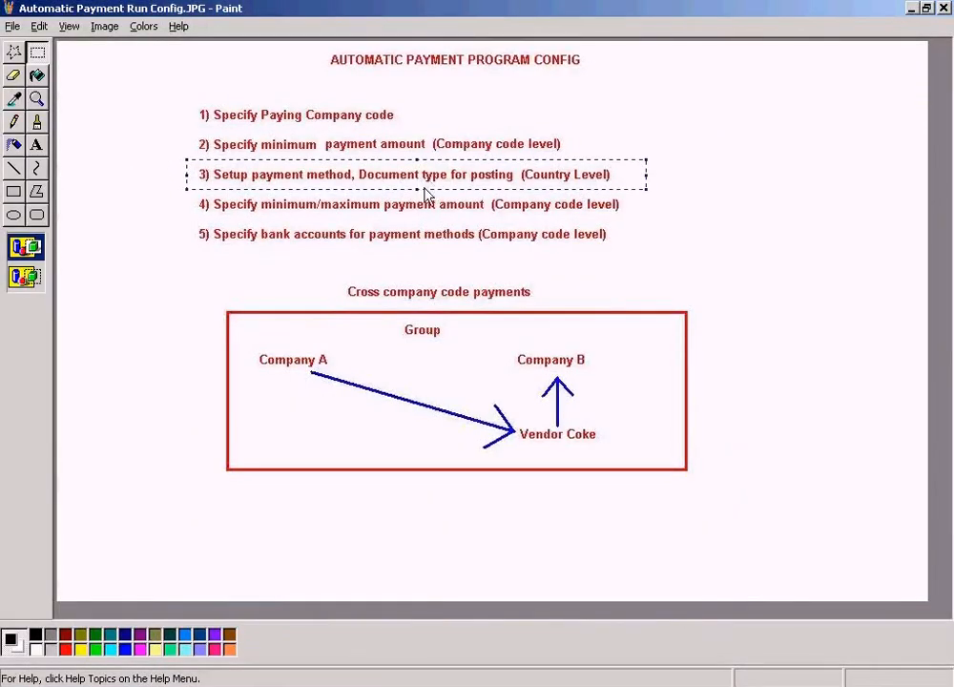
key(alt+Tab)
Set the document type for payment to KZ, Vendor payment, from the document type list.
click(689, 505)
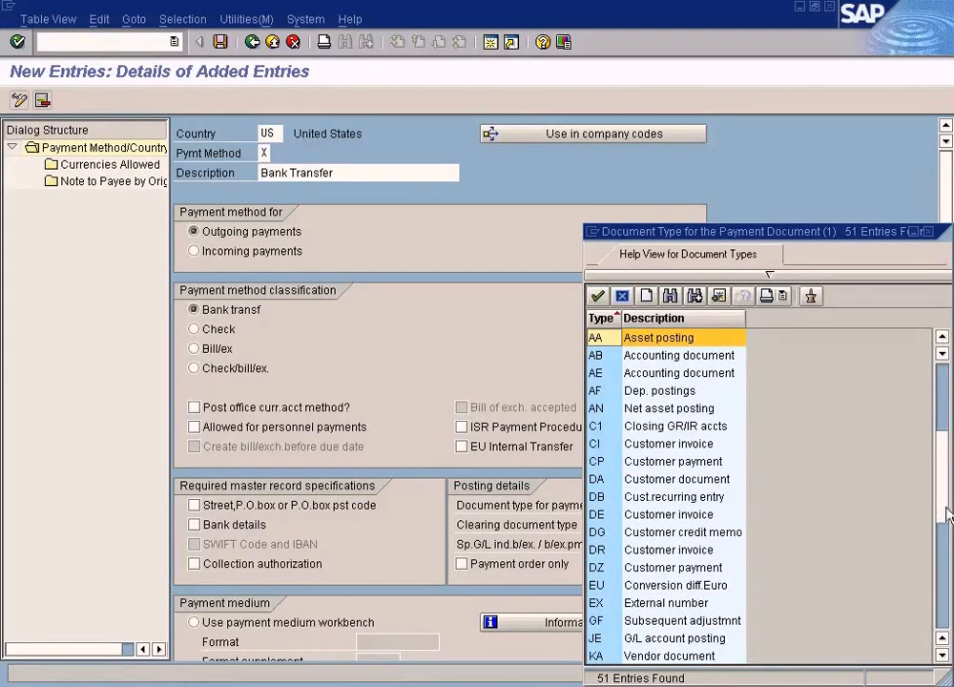
scroll(673, 515, down, 4)
click(673, 532)
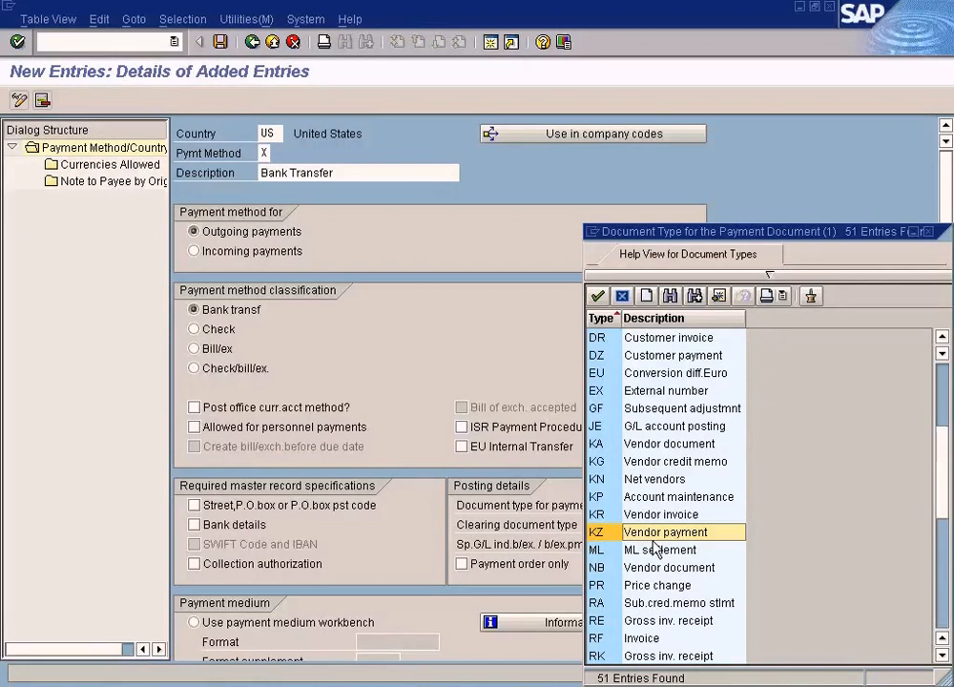
key(Return)
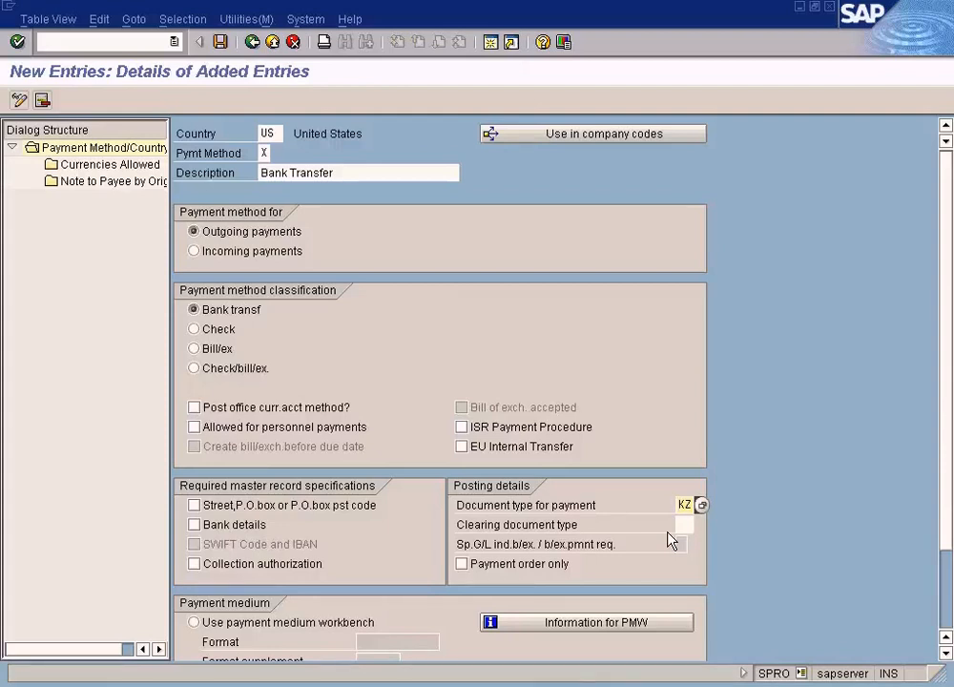
Set the document type for payment to ZP, Payment posting.
key(Delete)
click(701, 504)
click(940, 612)
click(947, 610)
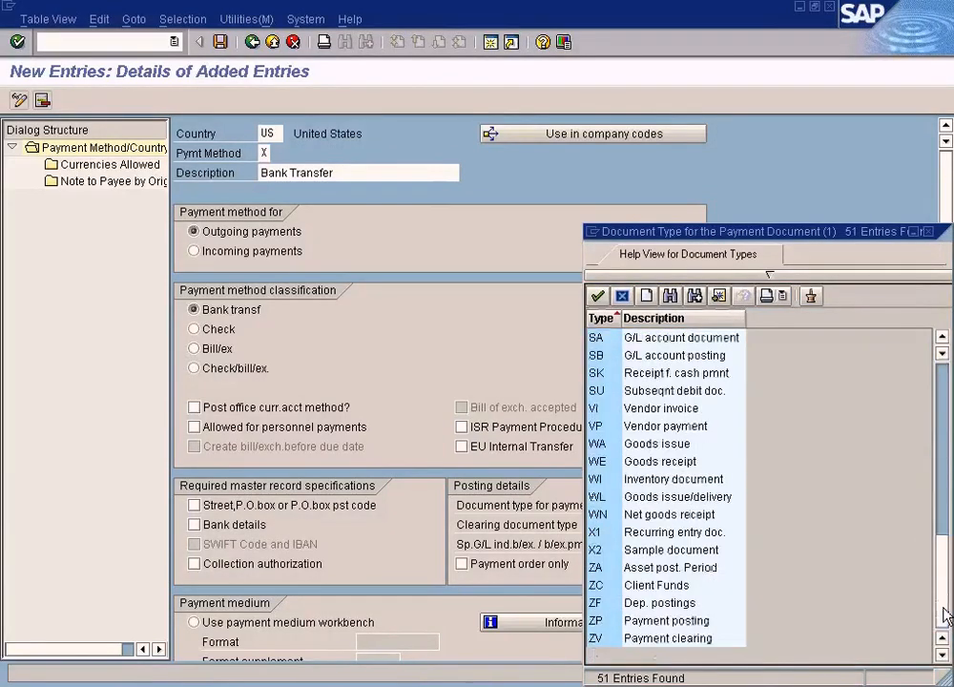
double_click(702, 620)
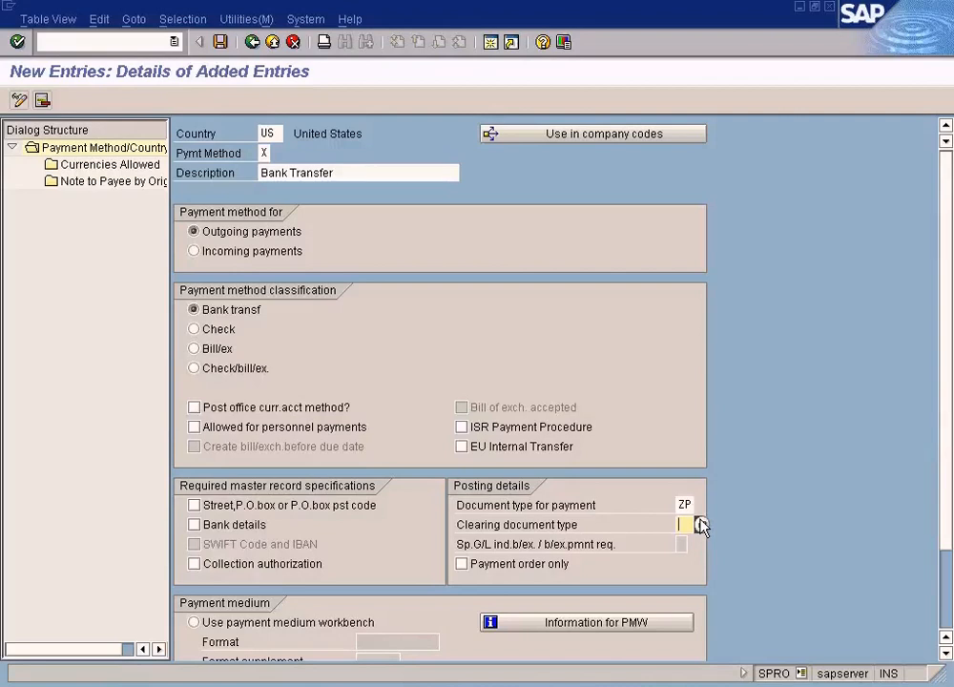
Read the field help for the clearing document type and close it.
key(F1)
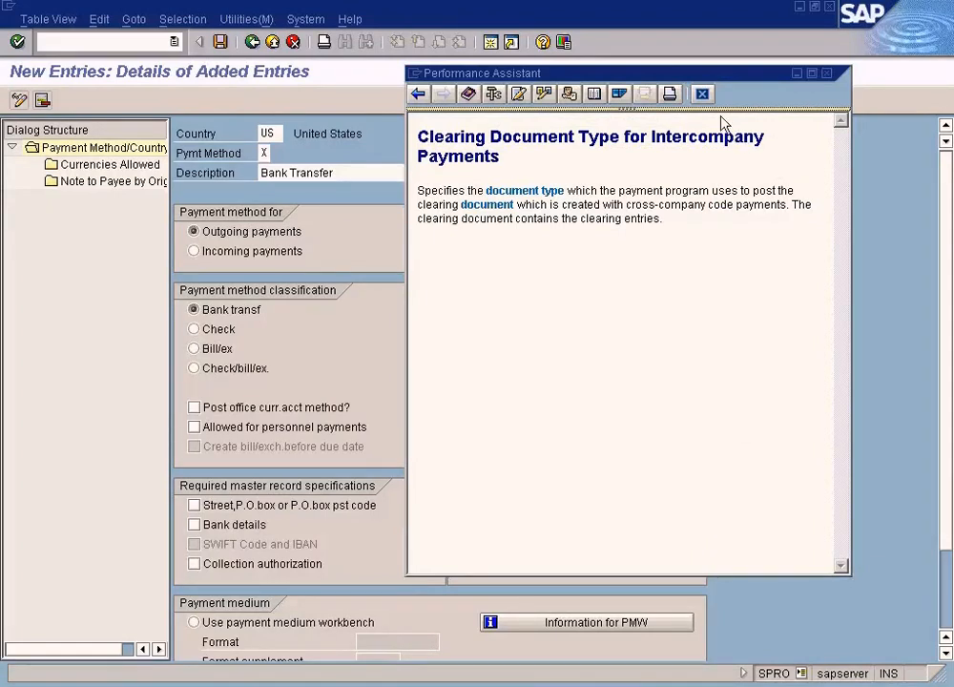
click(702, 94)
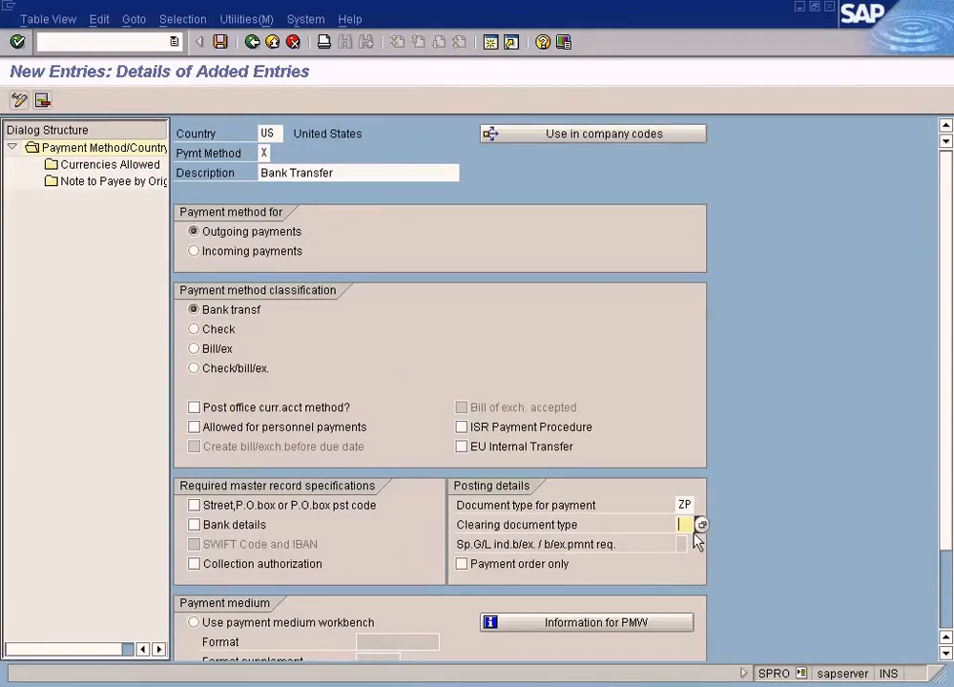
click(674, 683)
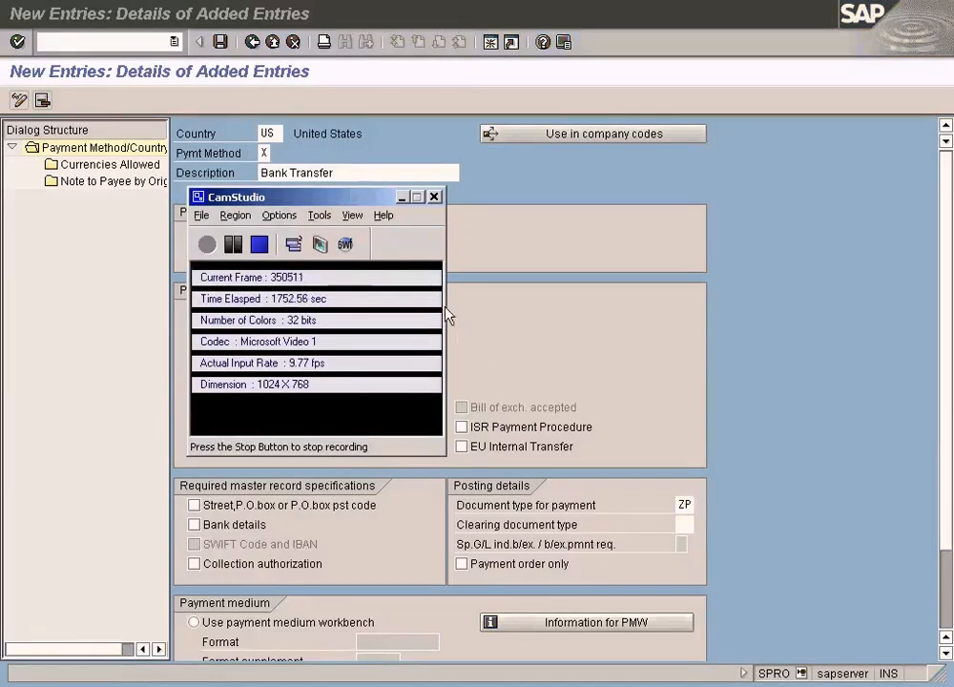
click(401, 198)
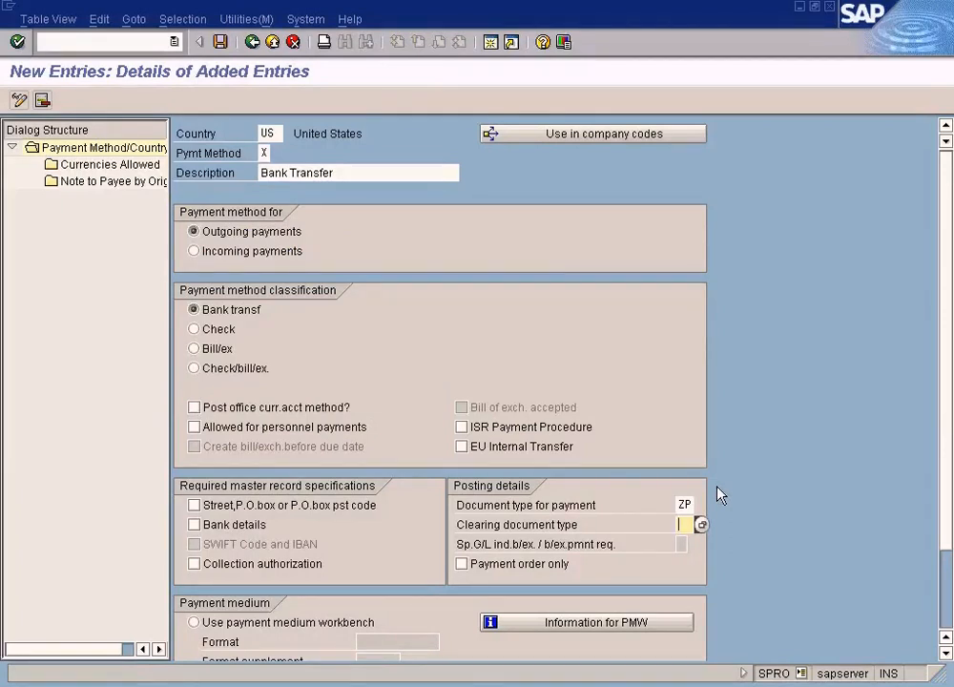
Try to save payment method X with the clearing document type left blank, checking the long text of the status message.
click(683, 507)
click(684, 524)
click(685, 509)
click(223, 45)
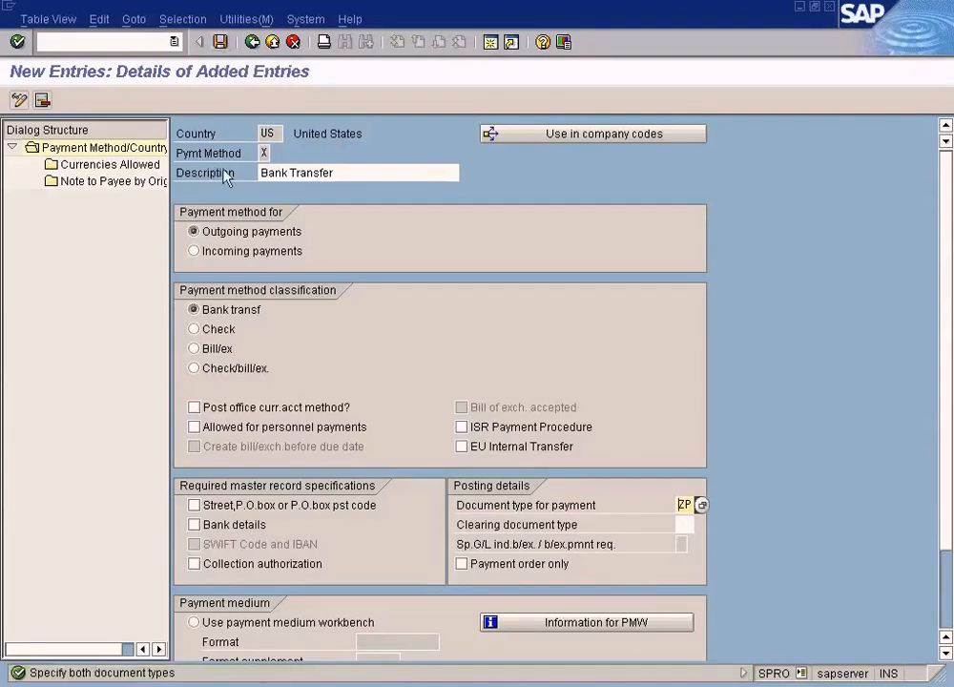
double_click(141, 669)
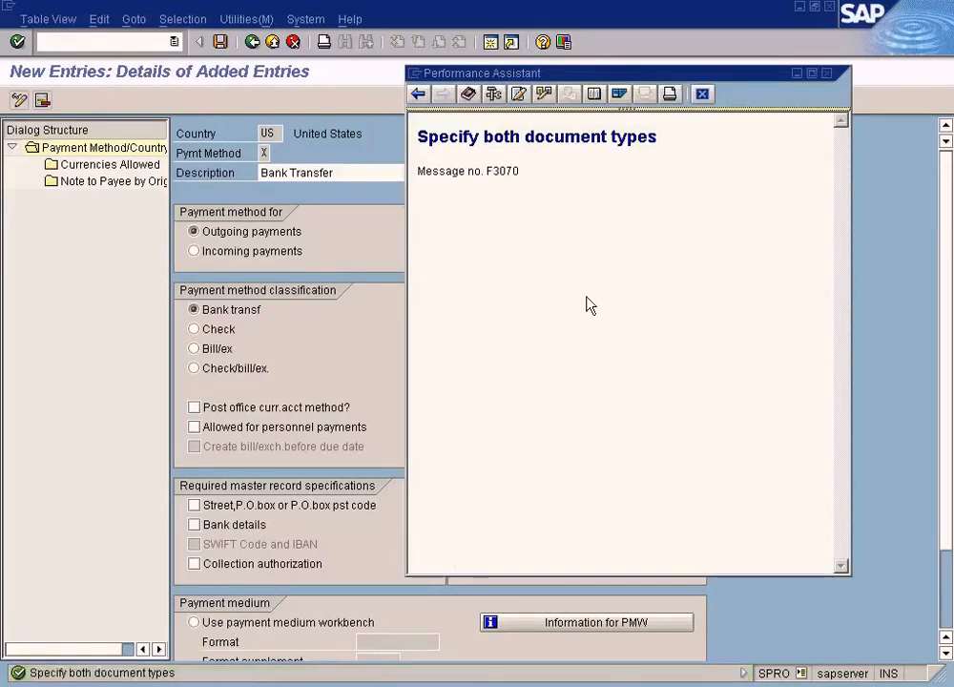
click(703, 94)
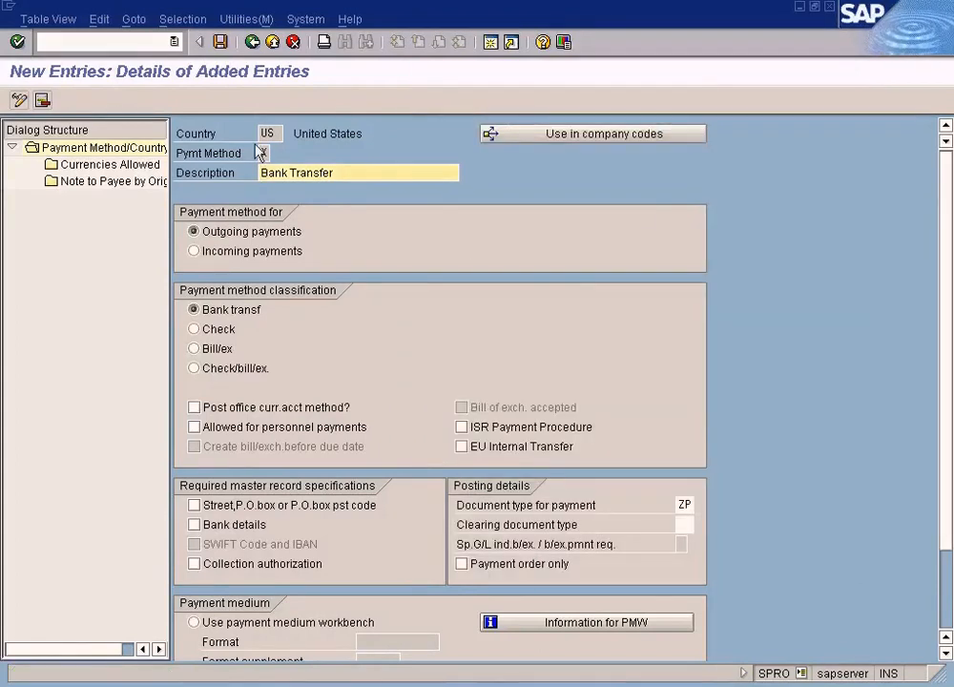
click(220, 43)
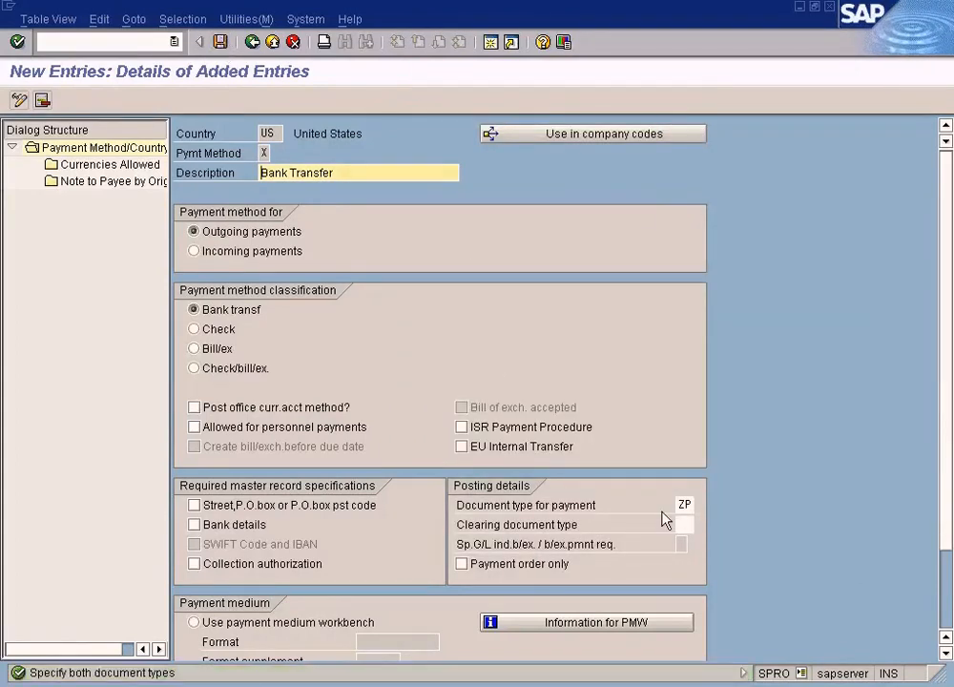
Return to the payment method overview and save the new US payment method X, Bank Transfer.
click(683, 525)
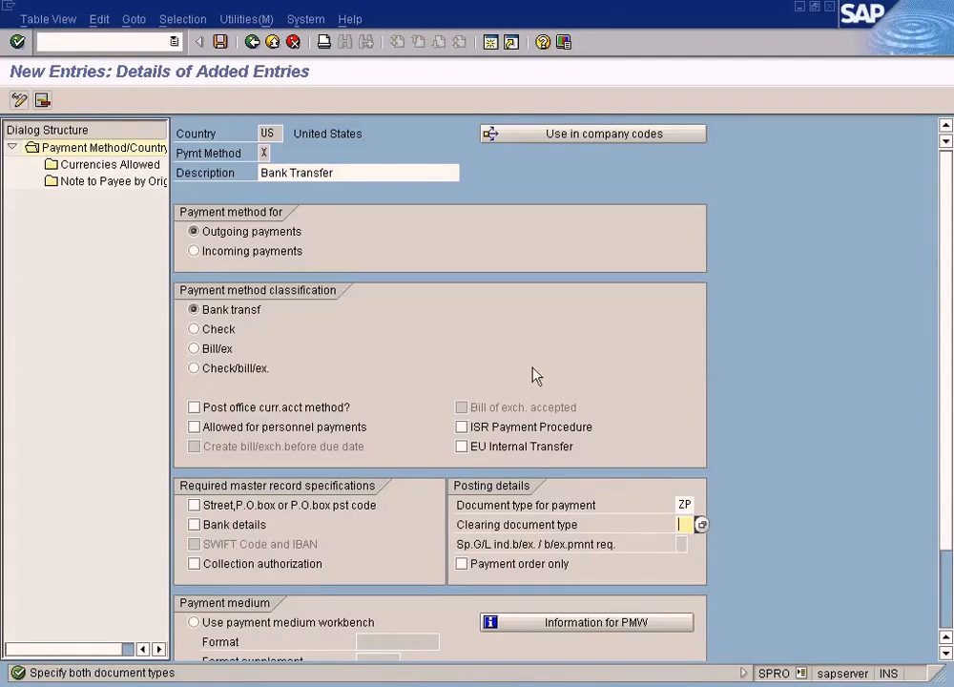
click(252, 42)
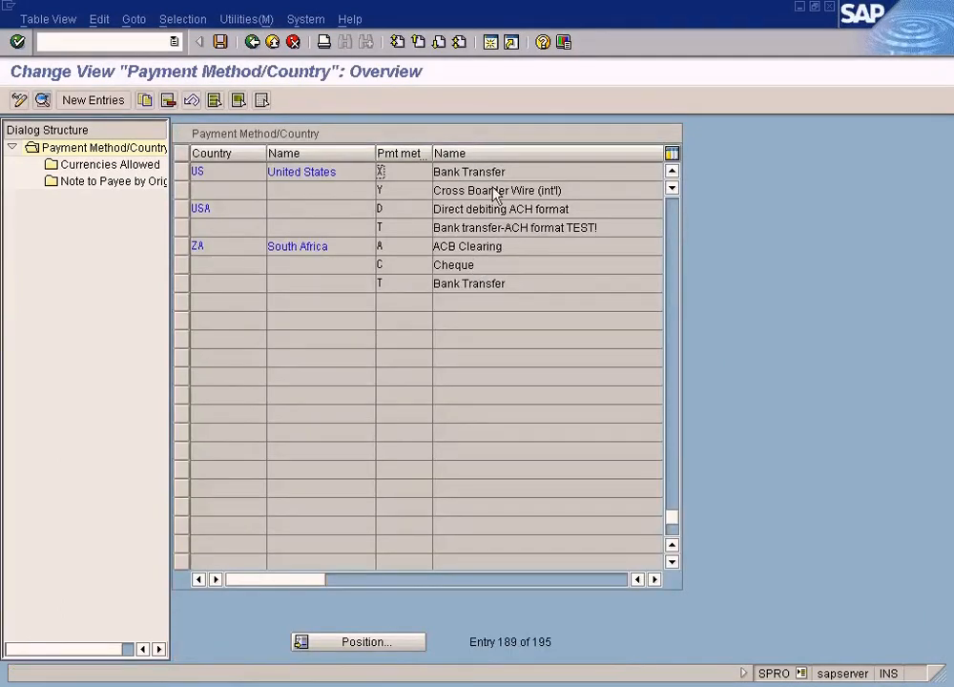
click(221, 43)
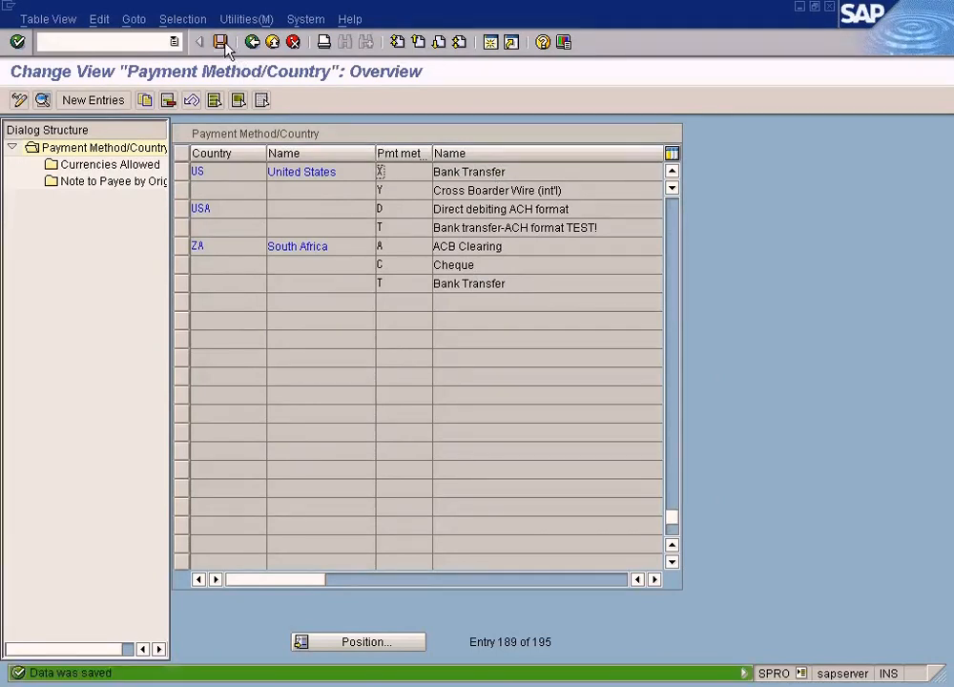
Check the saved details of US payment method X, then look through the other United States payment methods in the overview.
double_click(468, 176)
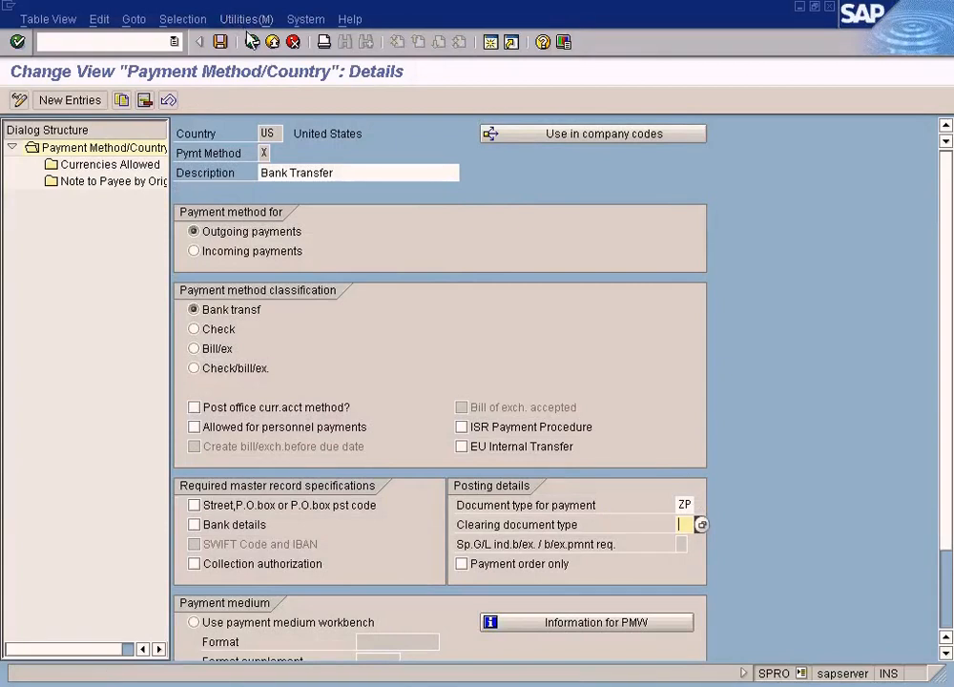
click(250, 42)
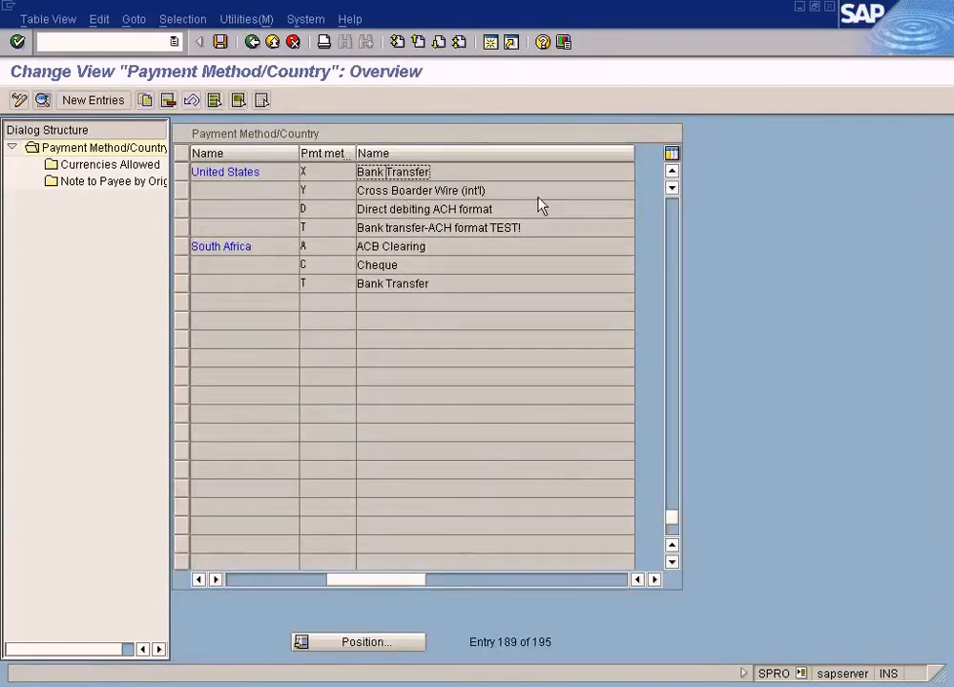
click(672, 173)
click(671, 173)
click(671, 173)
click(671, 173)
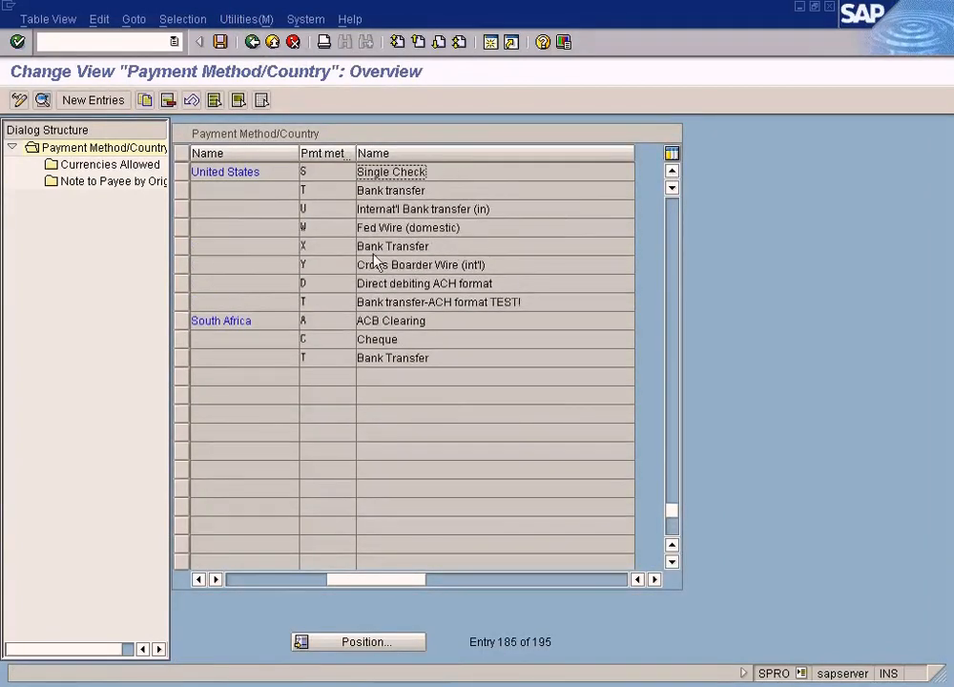
Review the United States payment method X details, including its document type for payment, and return to the implementation guide.
double_click(423, 247)
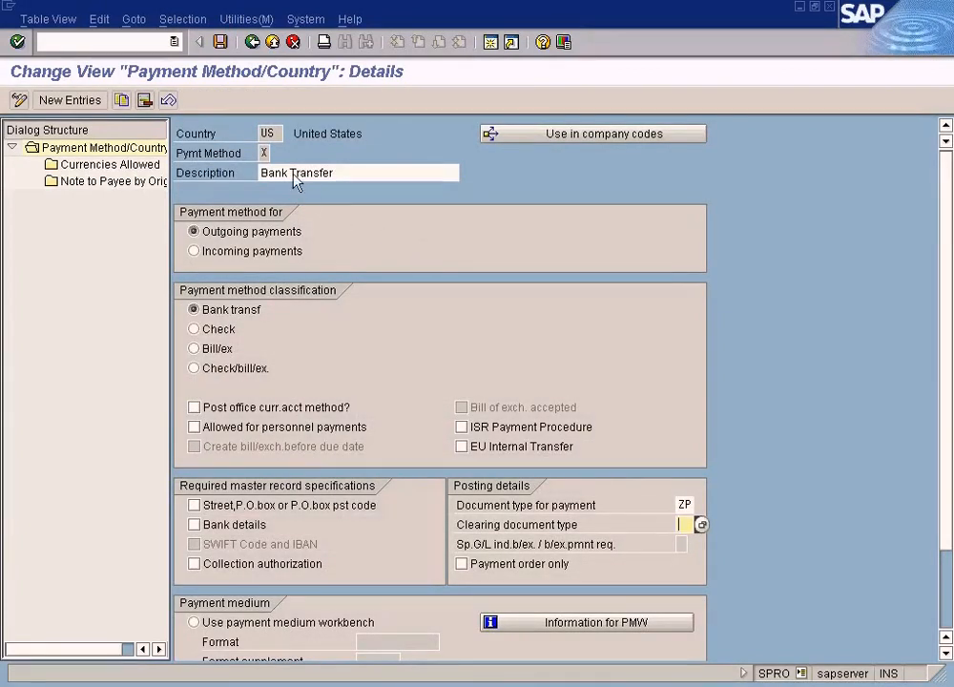
click(266, 156)
click(686, 507)
click(272, 43)
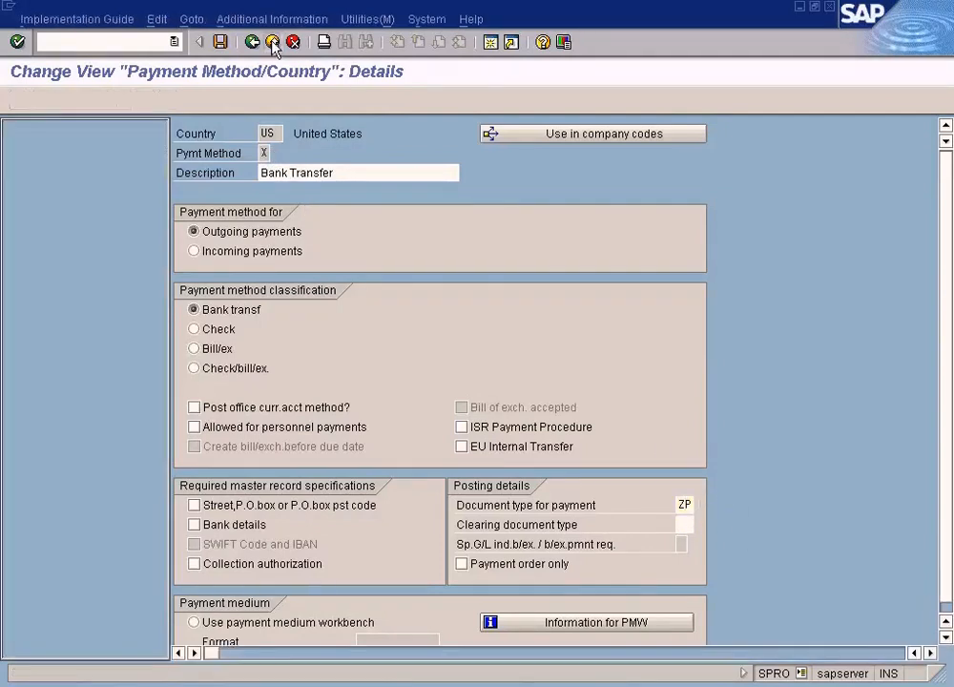
Check item 3 of the configuration outline in Paint, then reopen payment method X's details in SAP and return to the guide.
click(477, 685)
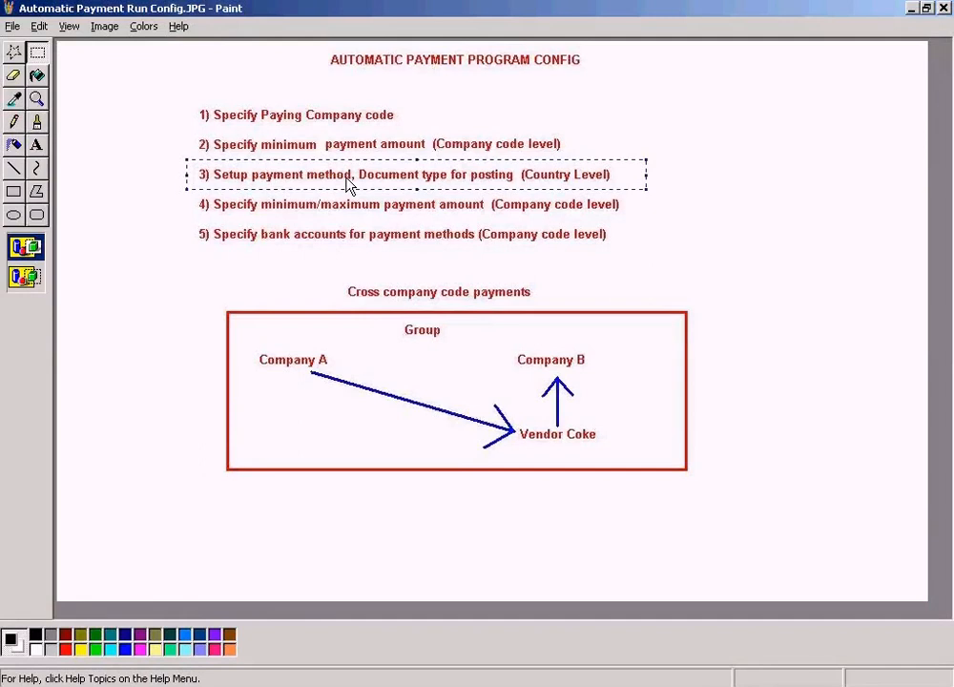
key(alt+Tab)
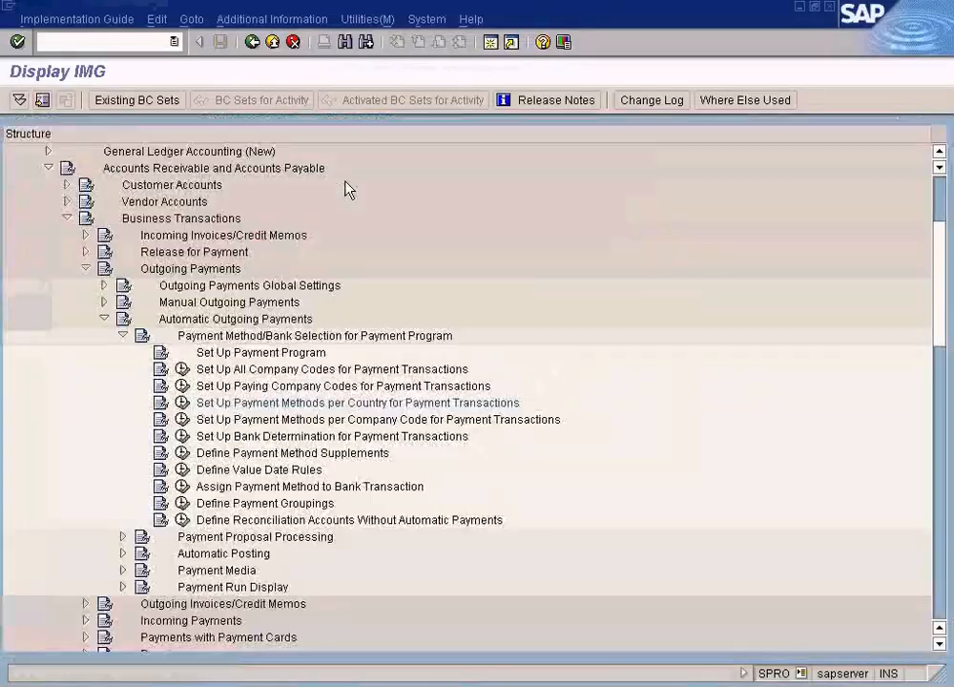
click(182, 402)
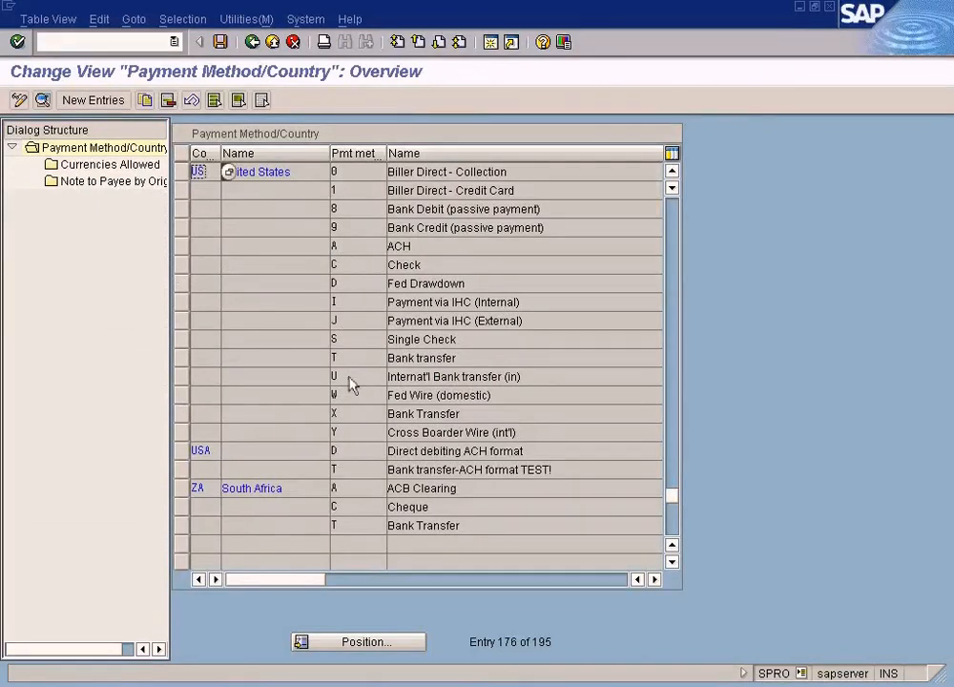
double_click(341, 419)
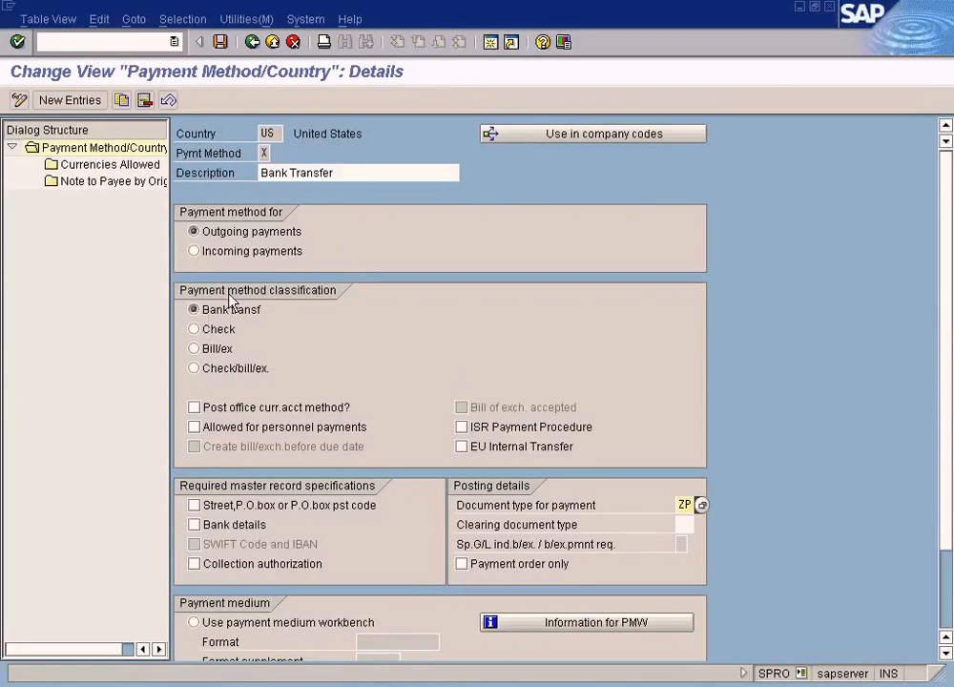
click(253, 43)
click(253, 43)
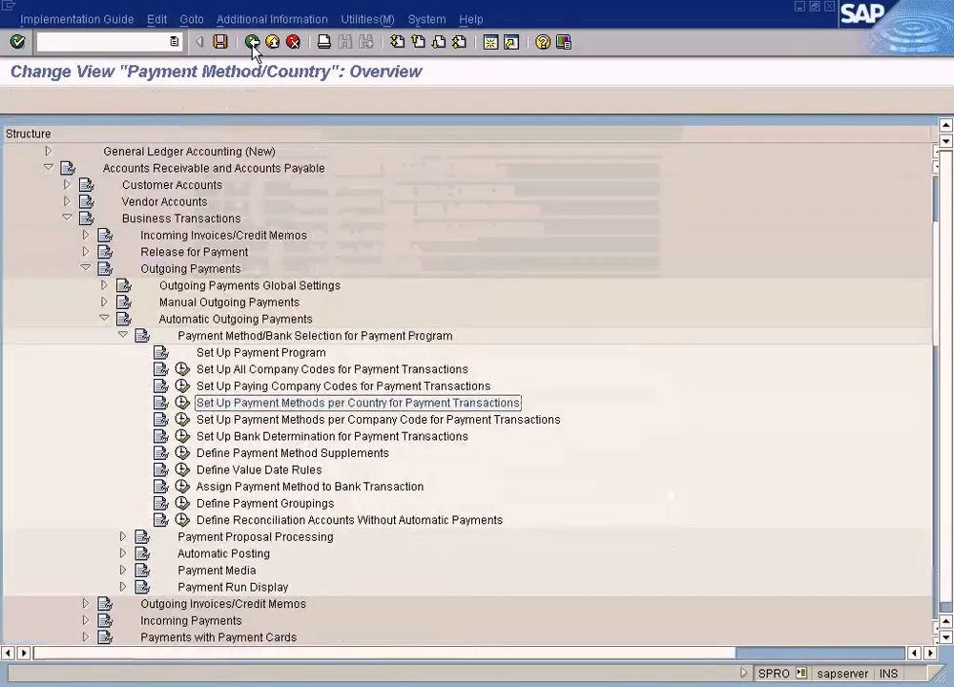
Try to add USD as an allowed currency for United States payment method X.
click(182, 402)
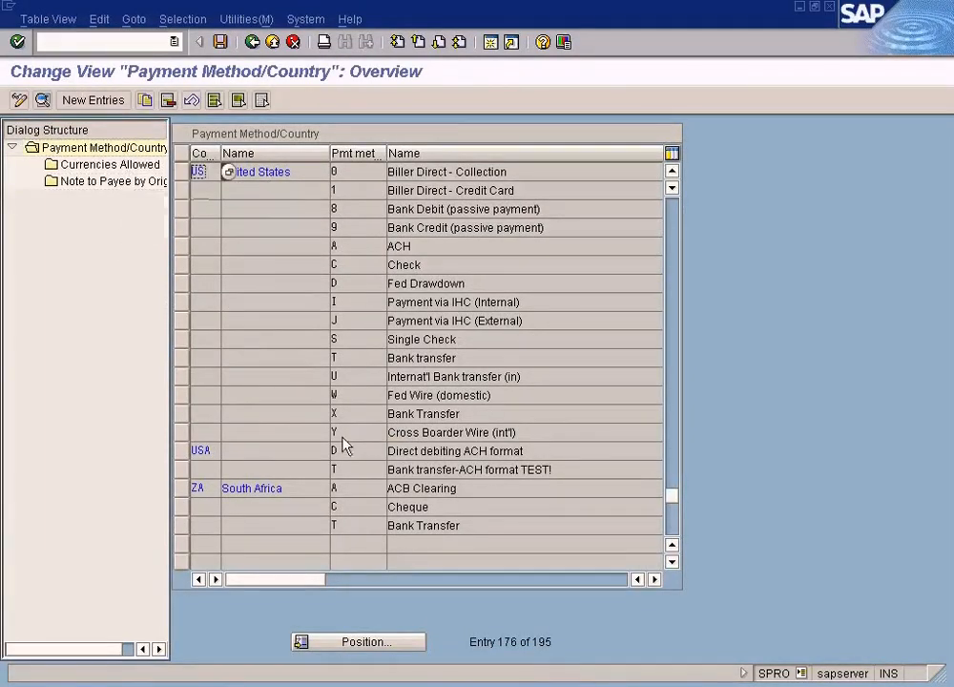
click(188, 417)
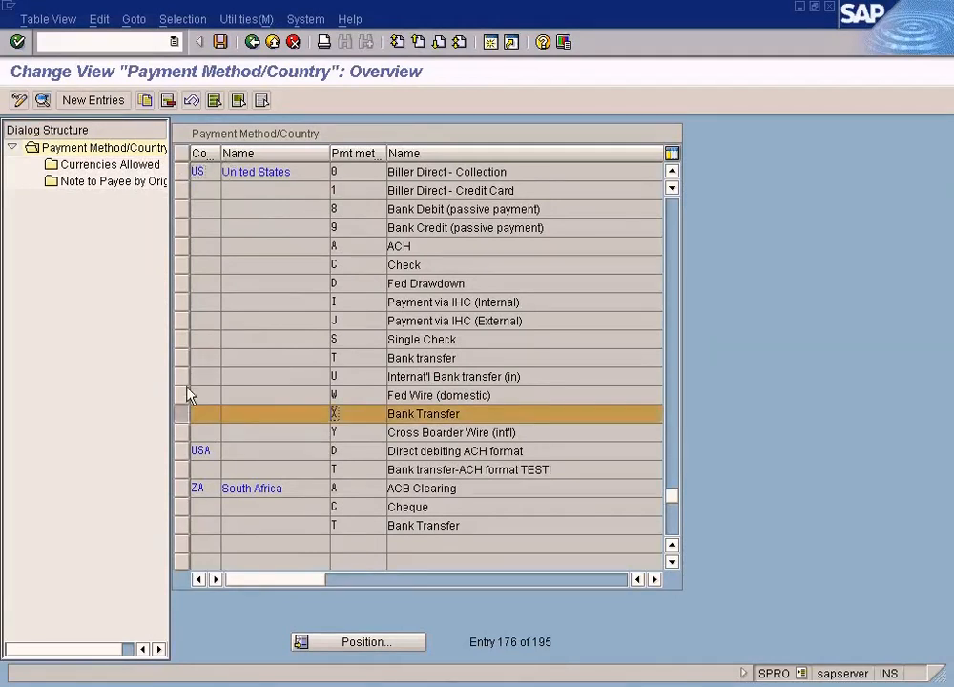
click(136, 167)
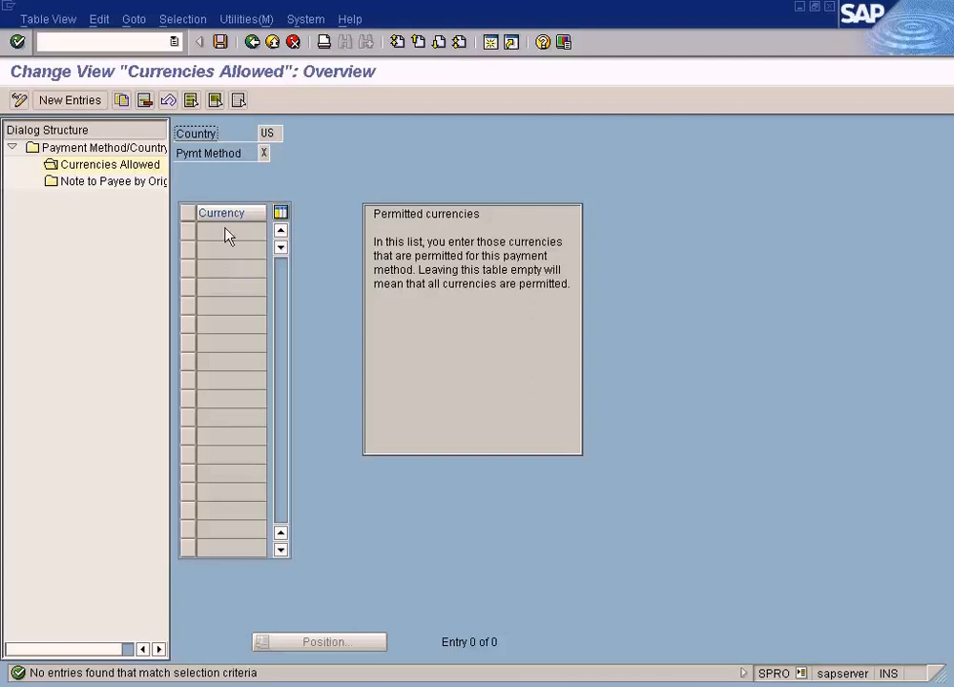
click(70, 100)
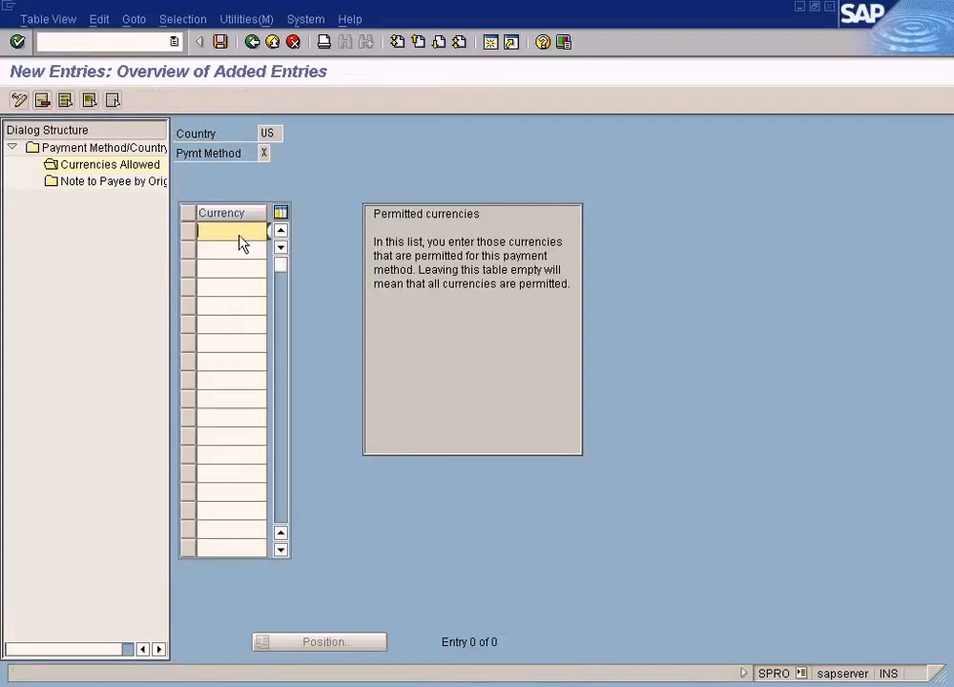
click(264, 153)
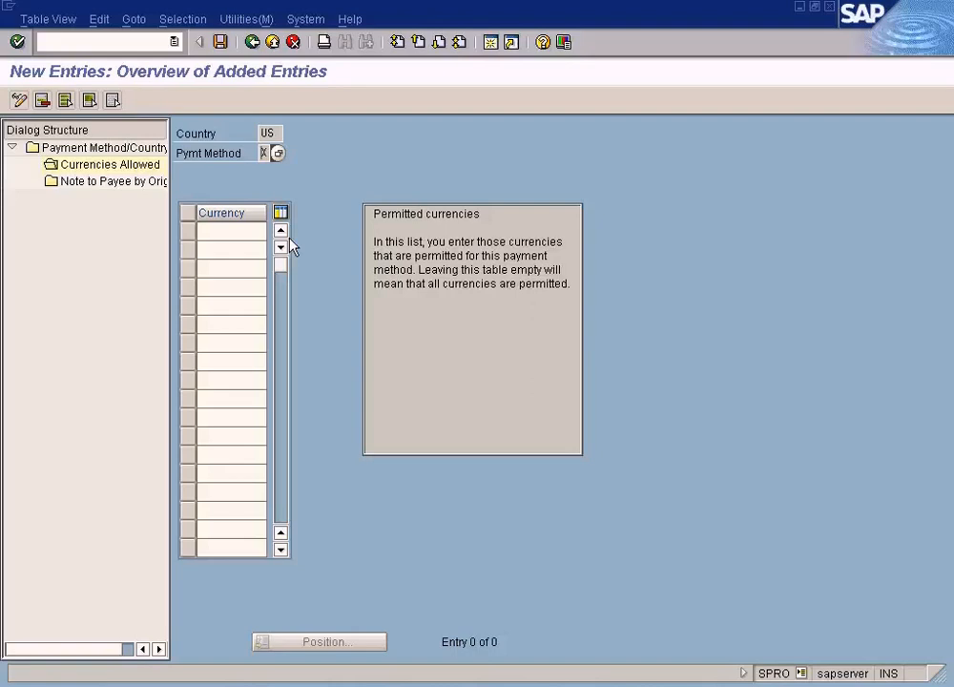
click(224, 234)
text(USD)
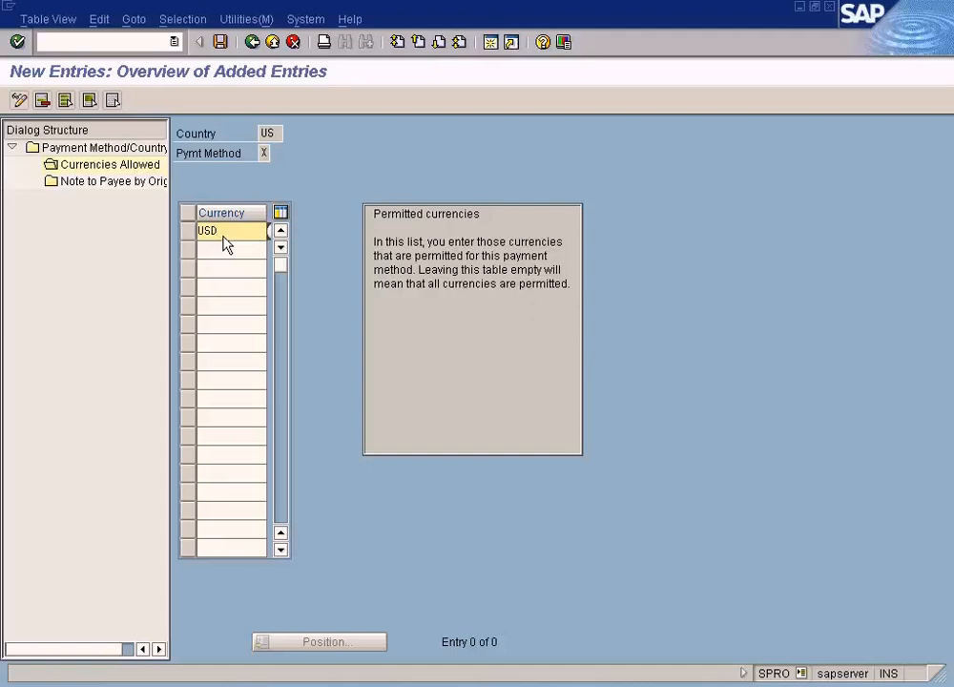
Clear the USD currency entry and leave the payment method maintenance without saving.
click(265, 153)
click(235, 238)
drag(230, 239, 194, 238)
click(272, 42)
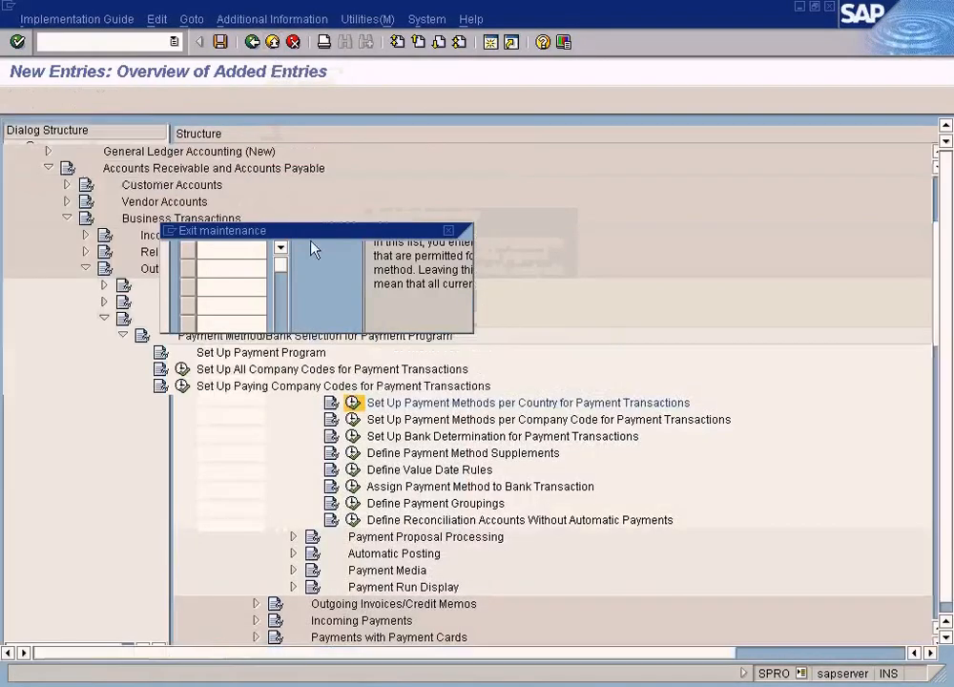
click(314, 315)
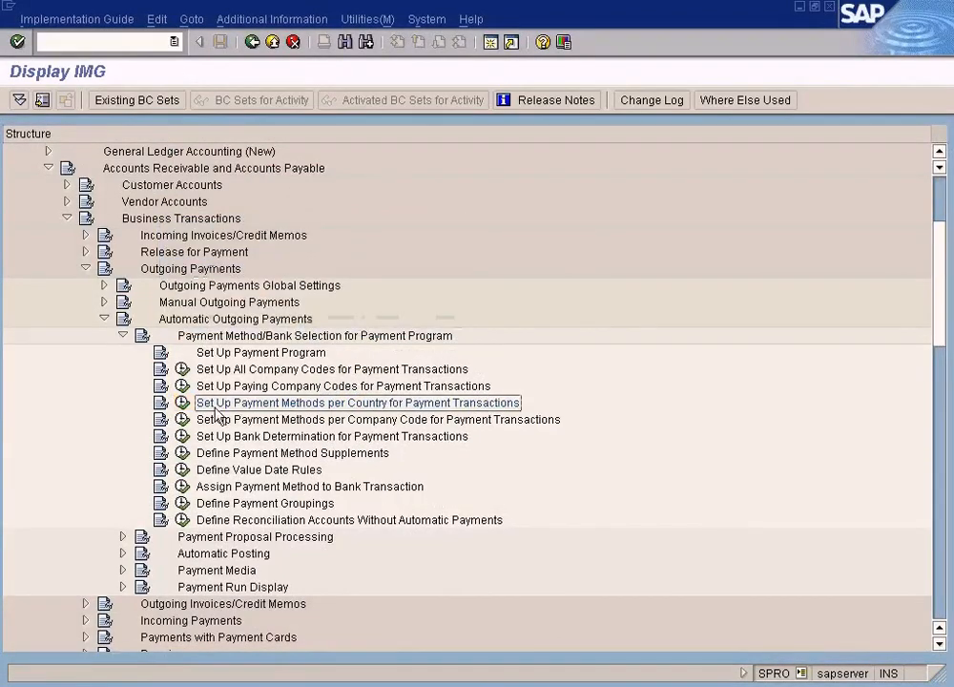
Check the allowed currencies of United States payment method X and return to the implementation guide.
click(182, 403)
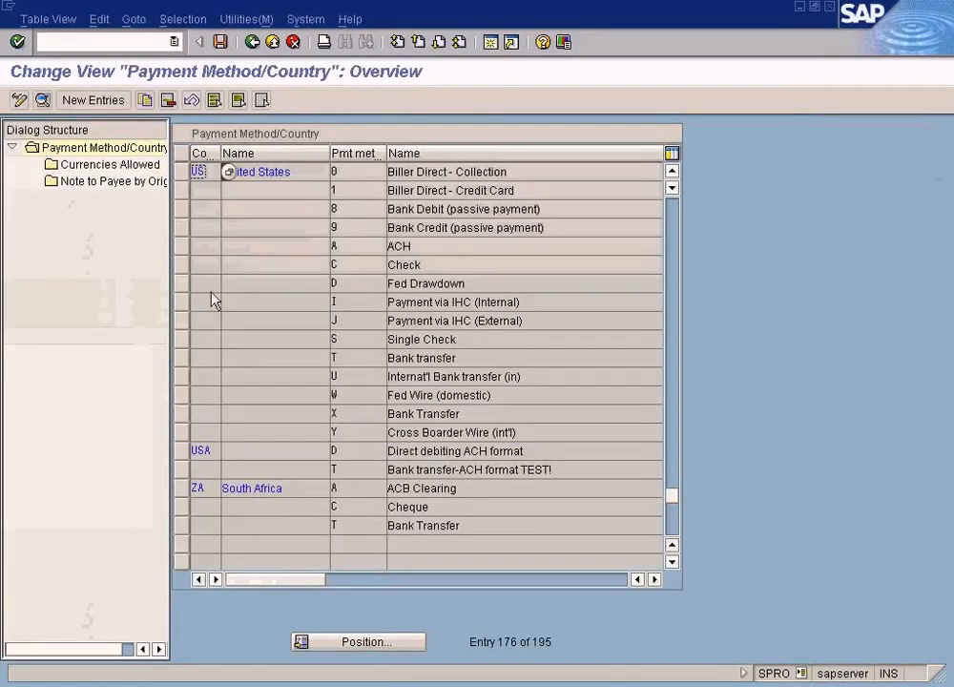
click(333, 413)
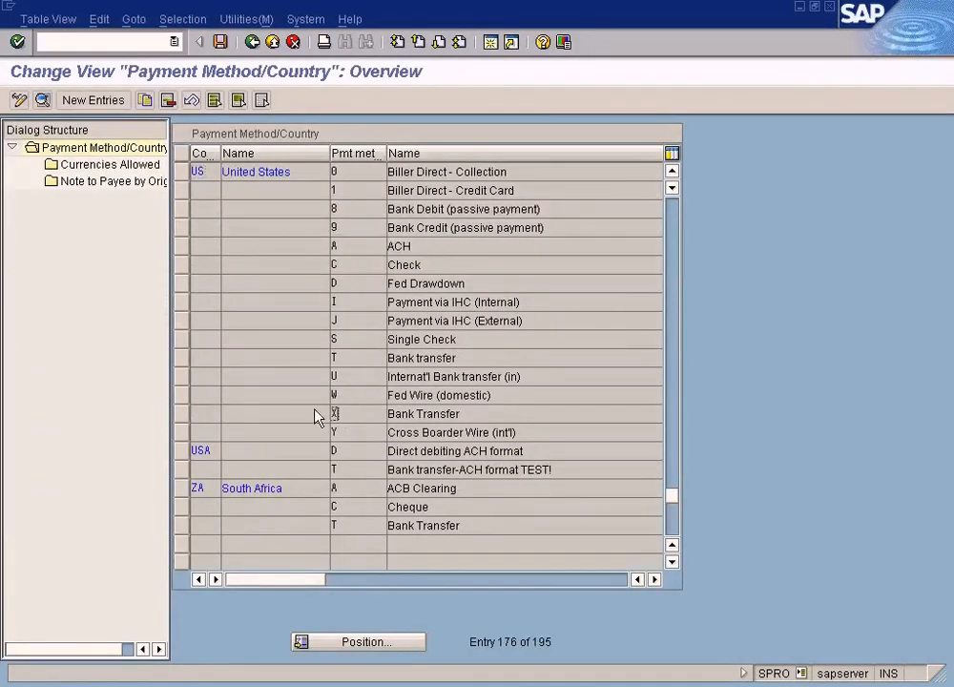
click(181, 416)
double_click(110, 164)
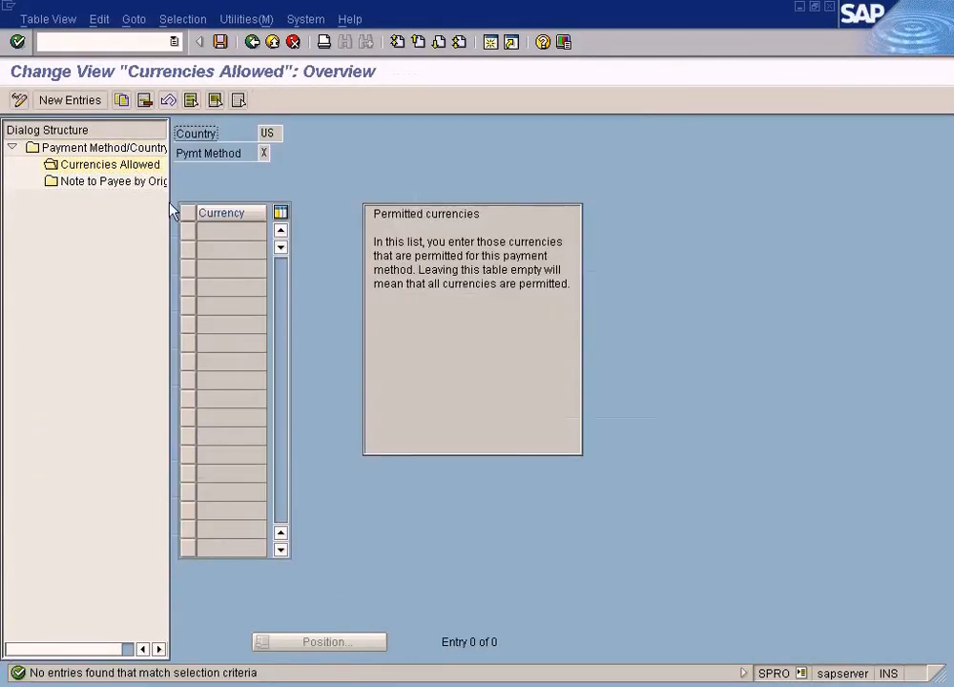
click(272, 42)
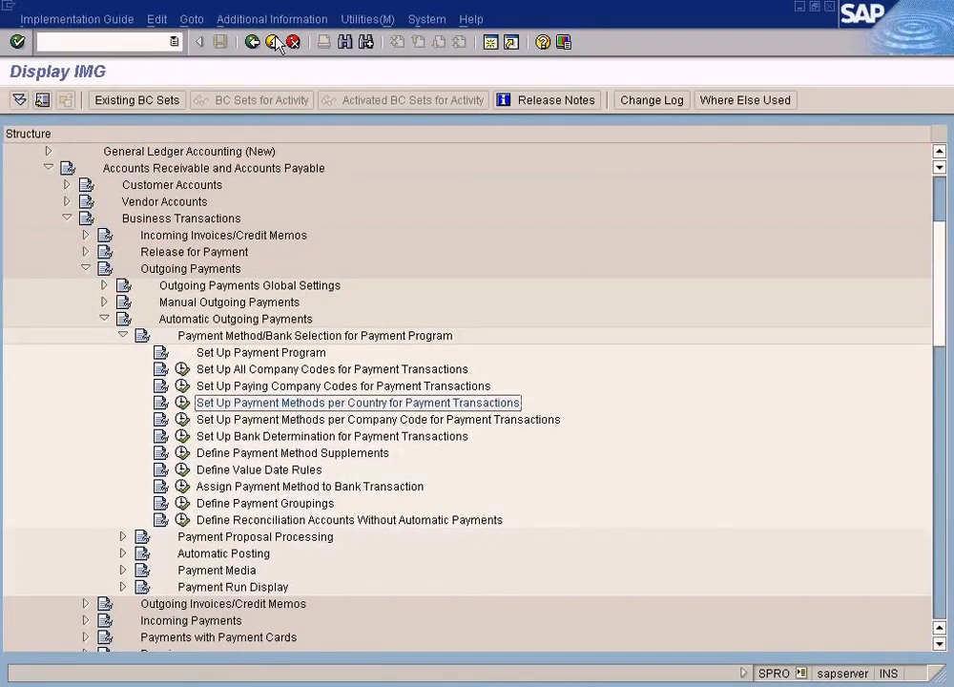
Mark item 4 of the outline in Paint, then select the Payment Methods per Company Code activity in the SAP guide.
key(alt+Tab)
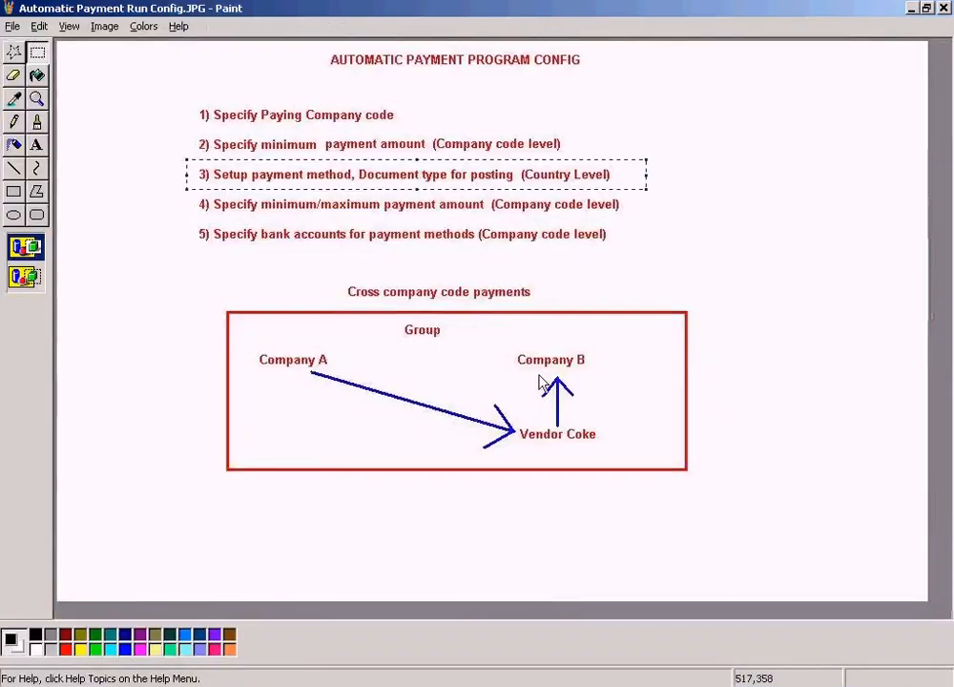
click(192, 208)
drag(189, 193, 645, 225)
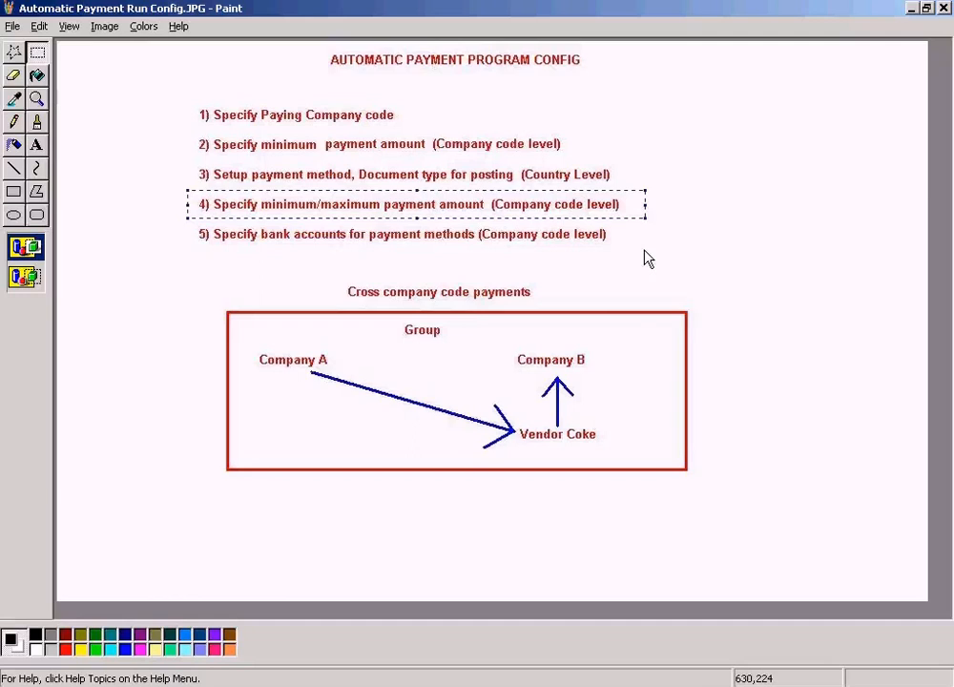
key(alt+Tab)
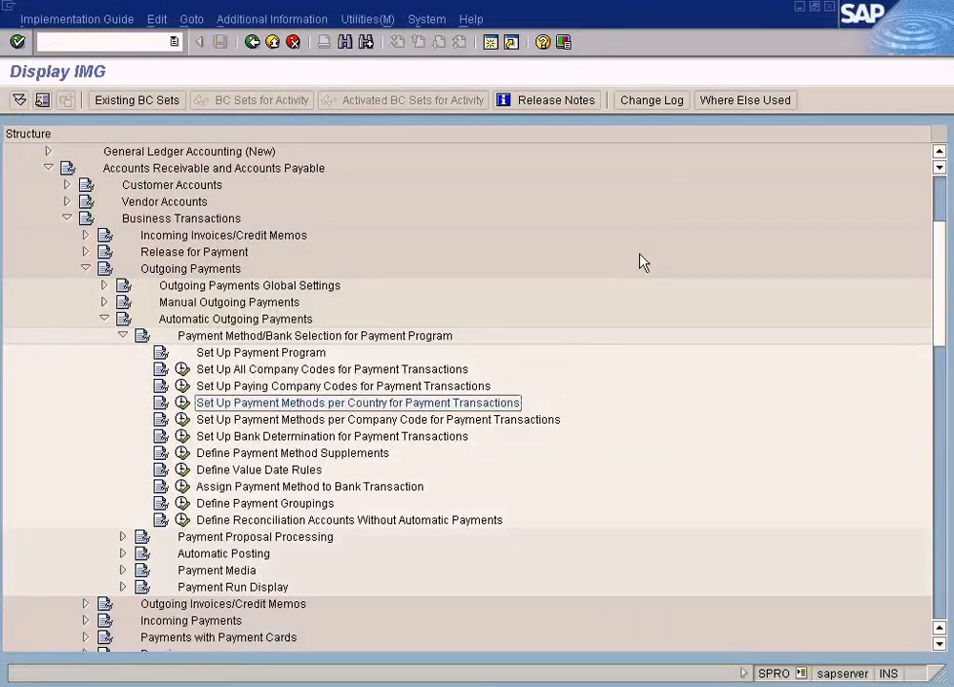
click(208, 420)
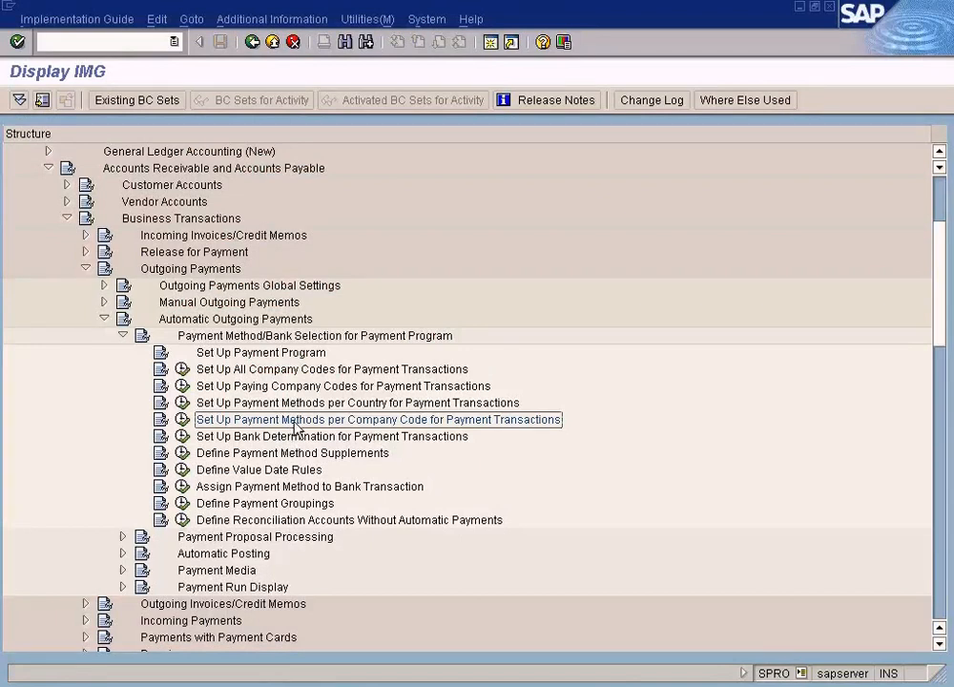
Switch to Paint, set the foreground colour to red, and move item 4's wording rightward to leave a gap after its number.
key(alt+Tab)
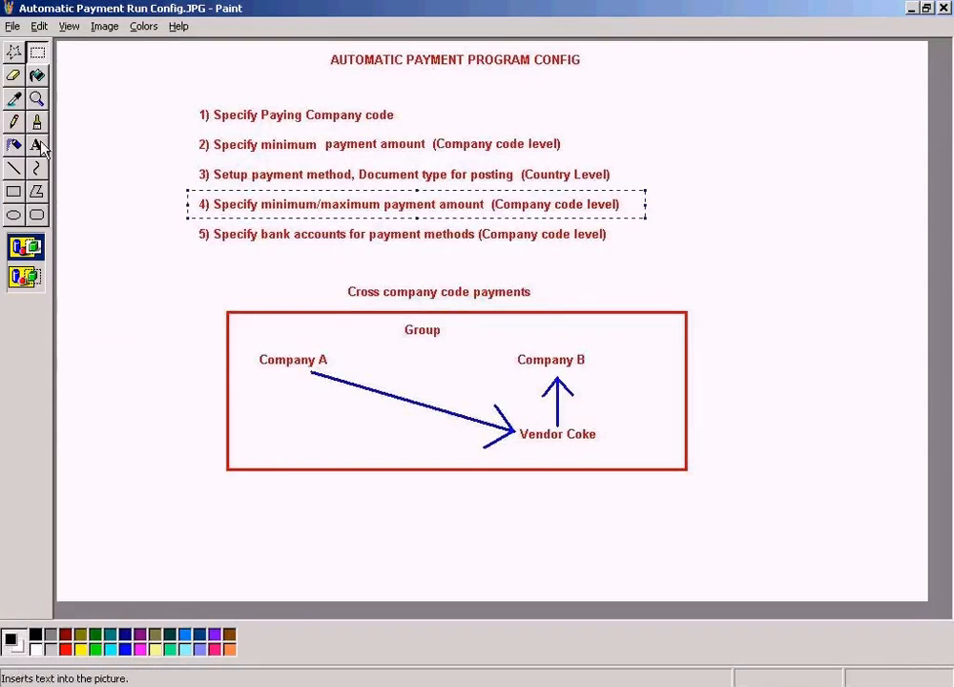
click(36, 145)
click(65, 649)
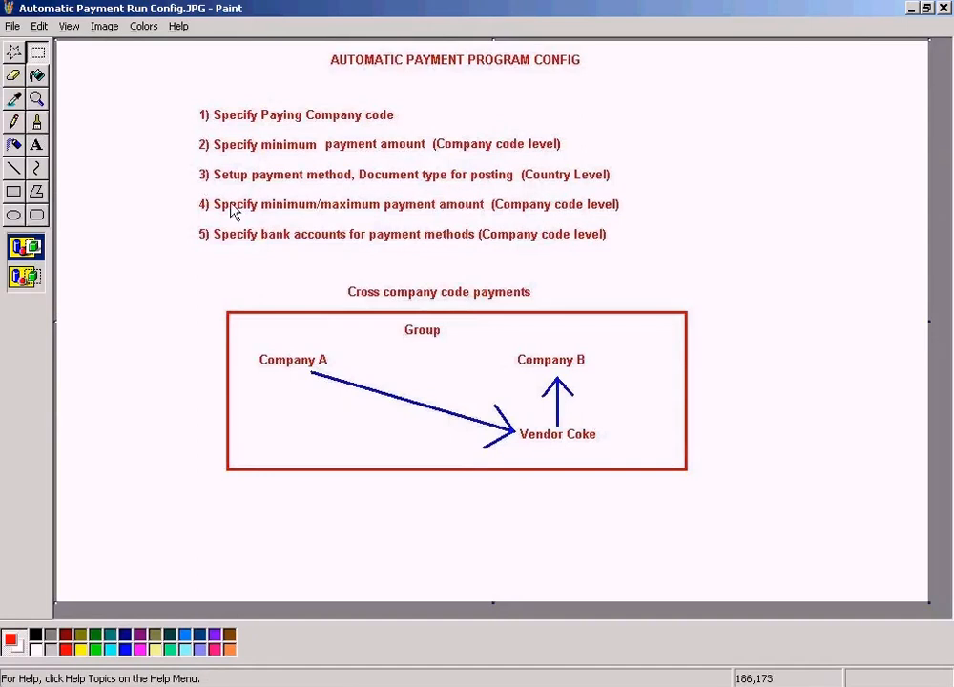
drag(212, 196, 627, 220)
drag(437, 217, 711, 217)
Insert a text box of about 289 × 16 pixels after the number 4) and set its font size to 10.
click(37, 145)
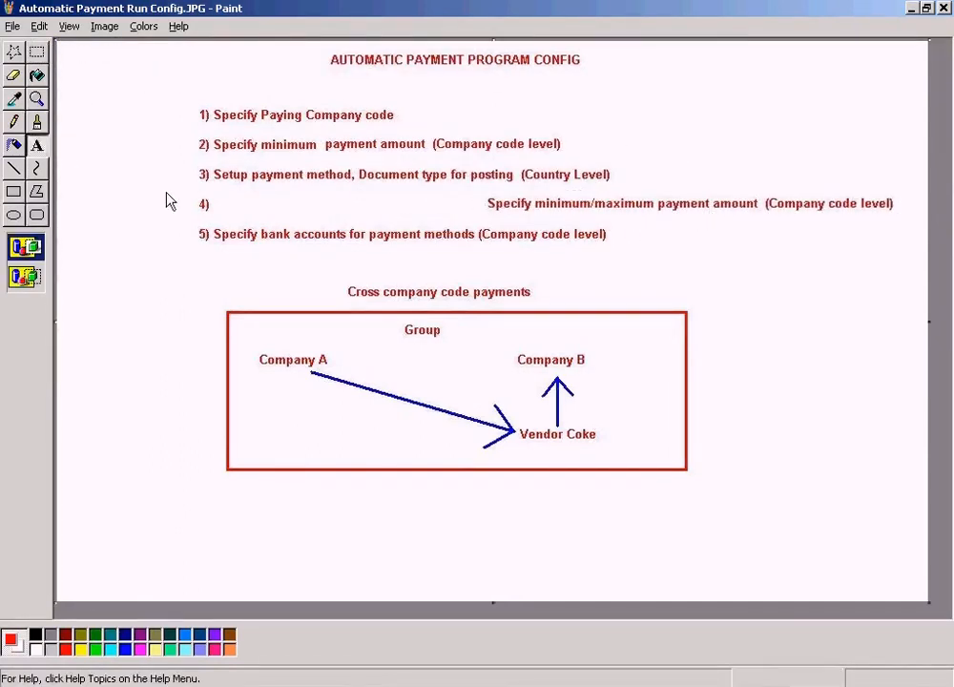
drag(215, 200, 506, 208)
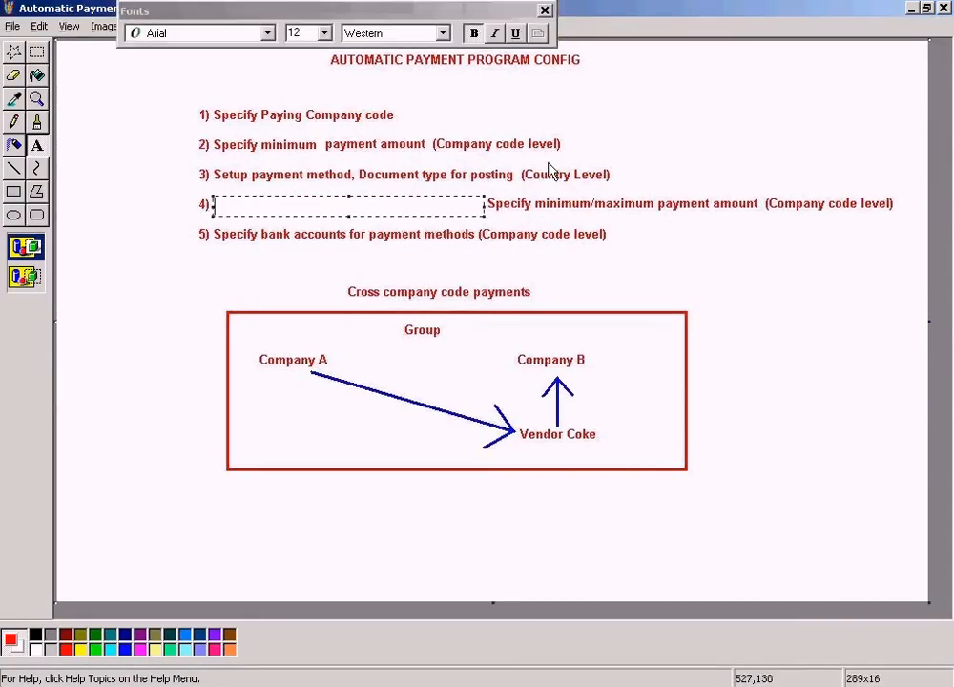
text(Se)
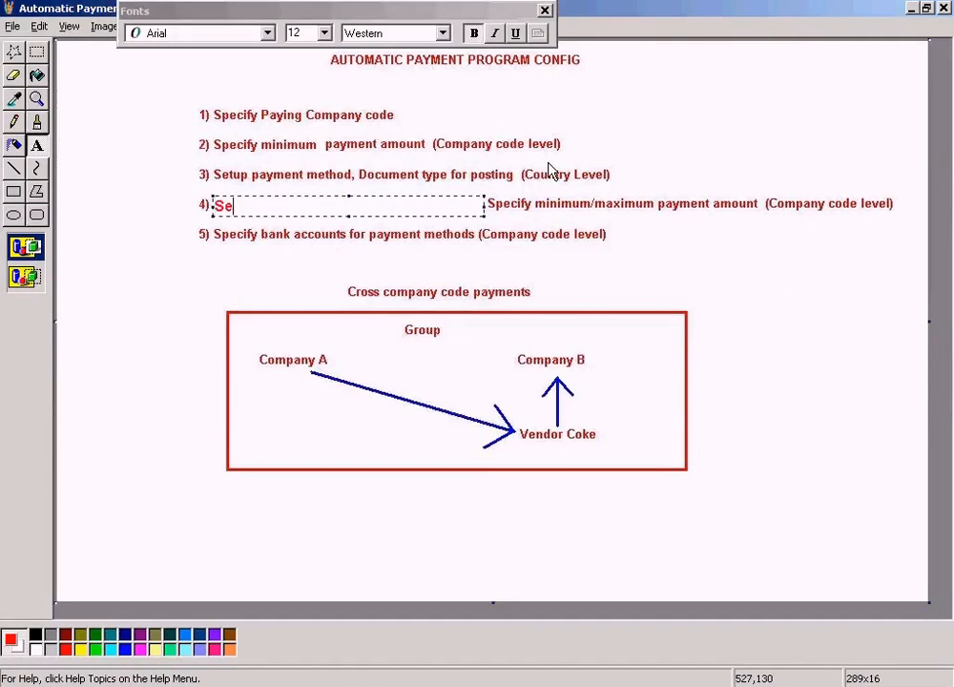
key(BackSpace)
key(BackSpace)
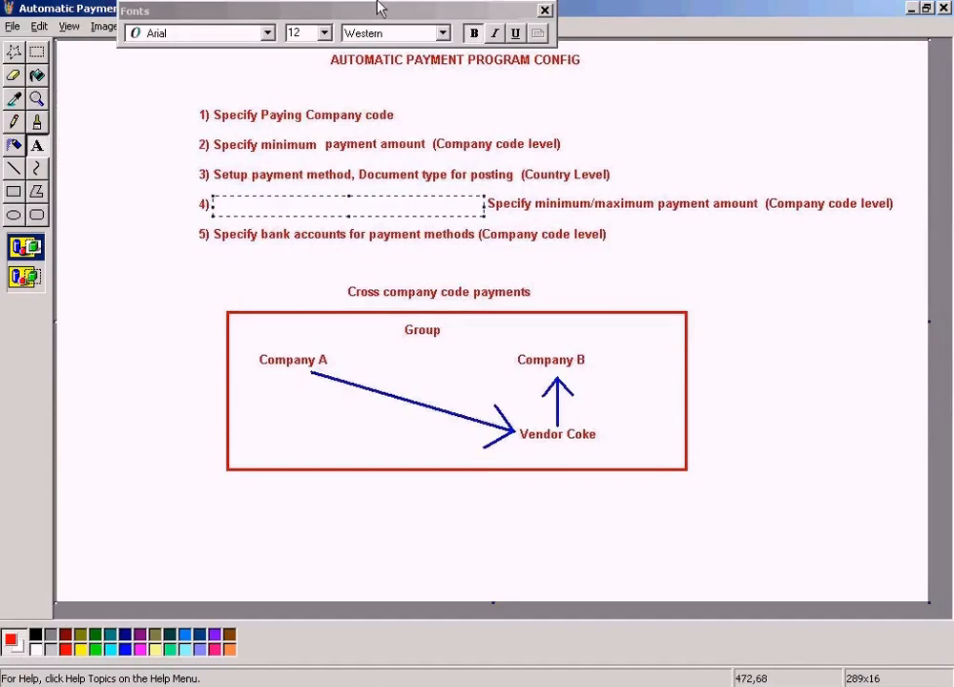
click(325, 34)
click(312, 75)
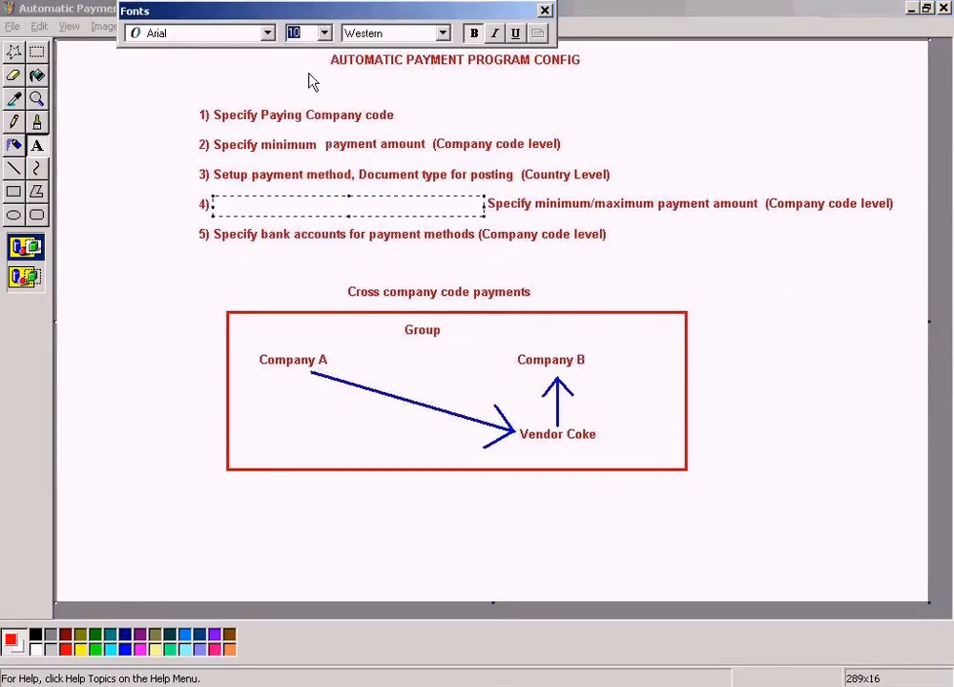
click(264, 211)
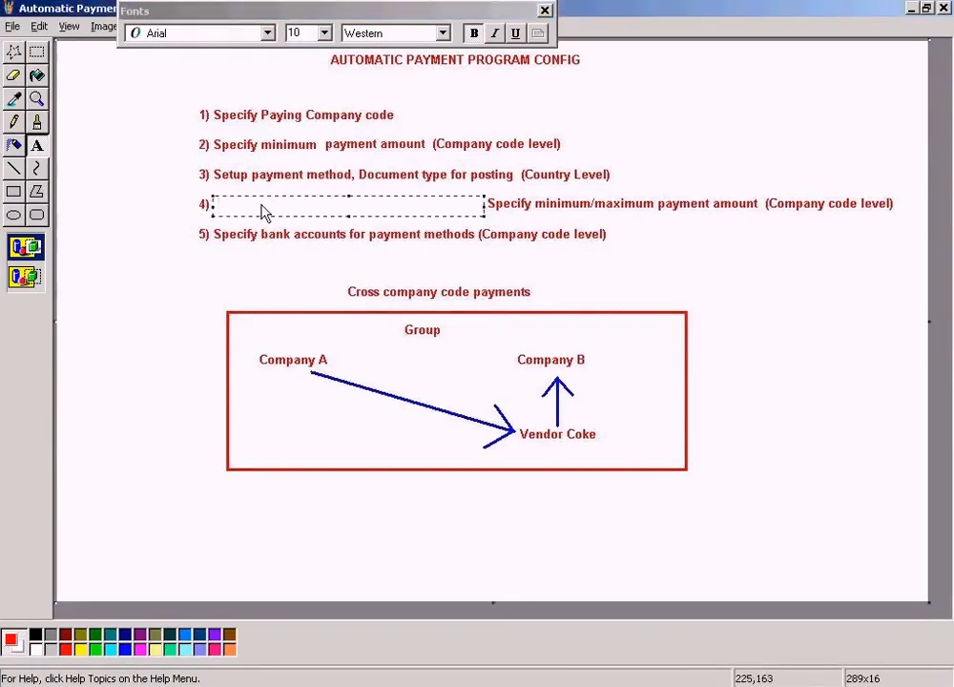
Enter "Setup payment method per company code &" in item 4's text box and place it on the image.
text(Se)
text(p Paym)
key(BackSpace)
key(BackSpace)
key(BackSpace)
key(BackSpace)
text(payment method)
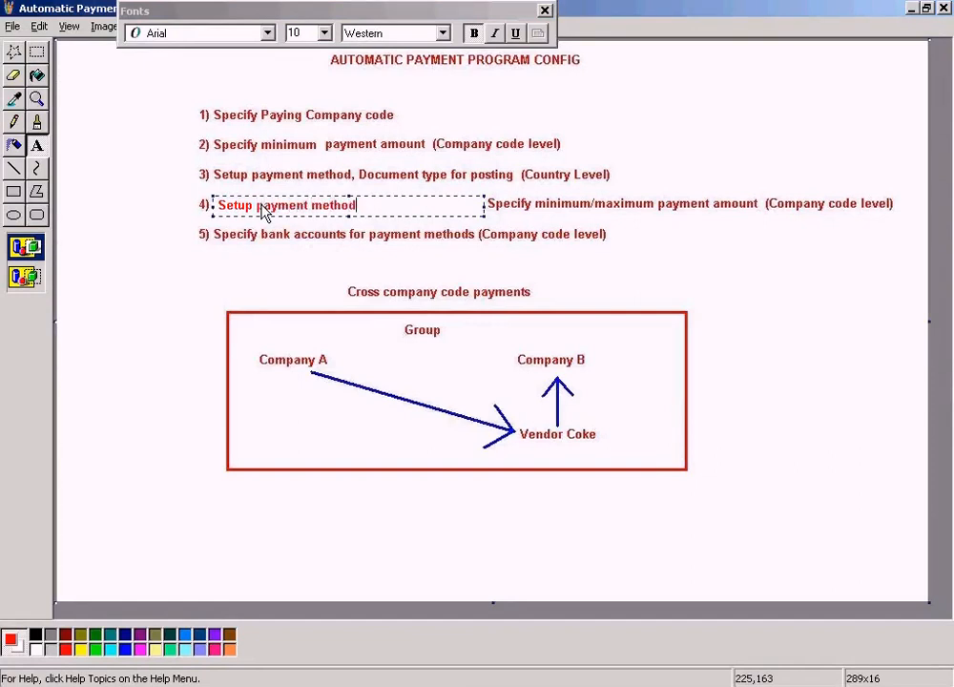
text( per company code an)
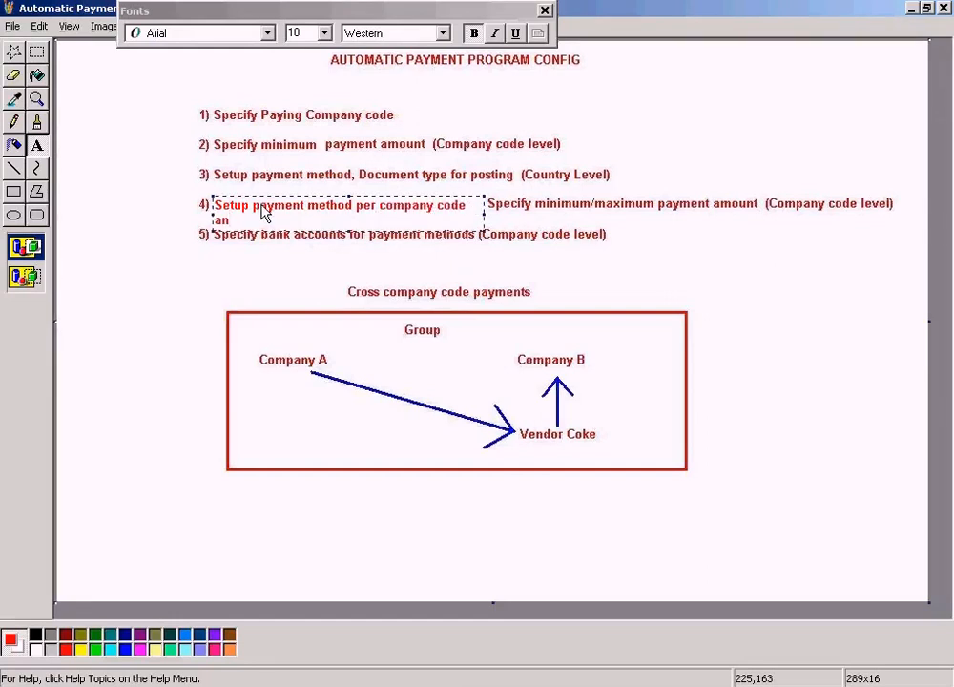
key(BackSpace)
key(BackSpace)
drag(351, 239, 350, 226)
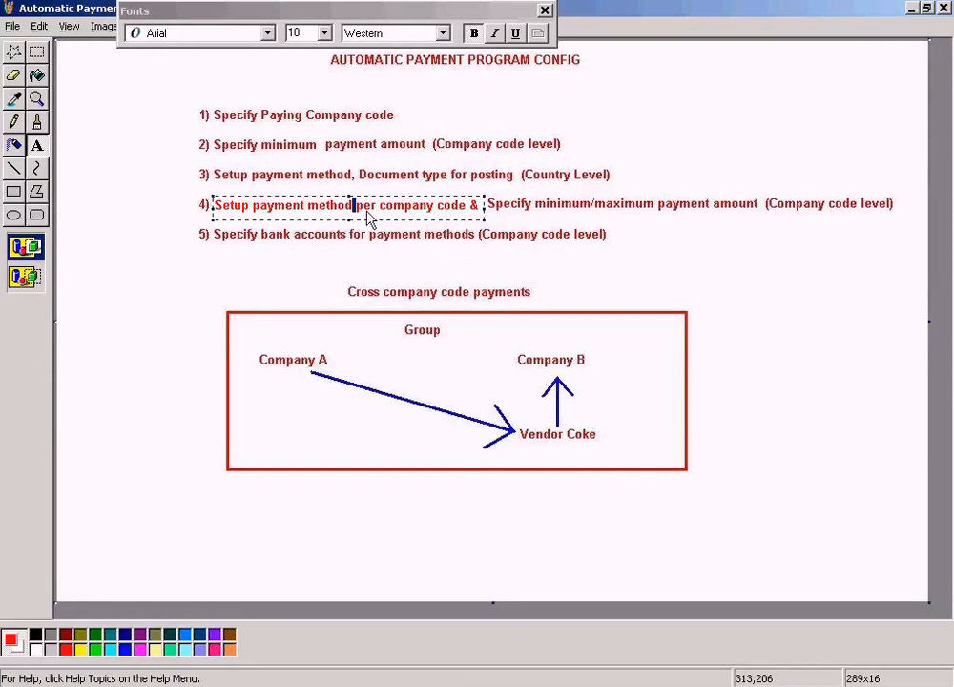
click(669, 155)
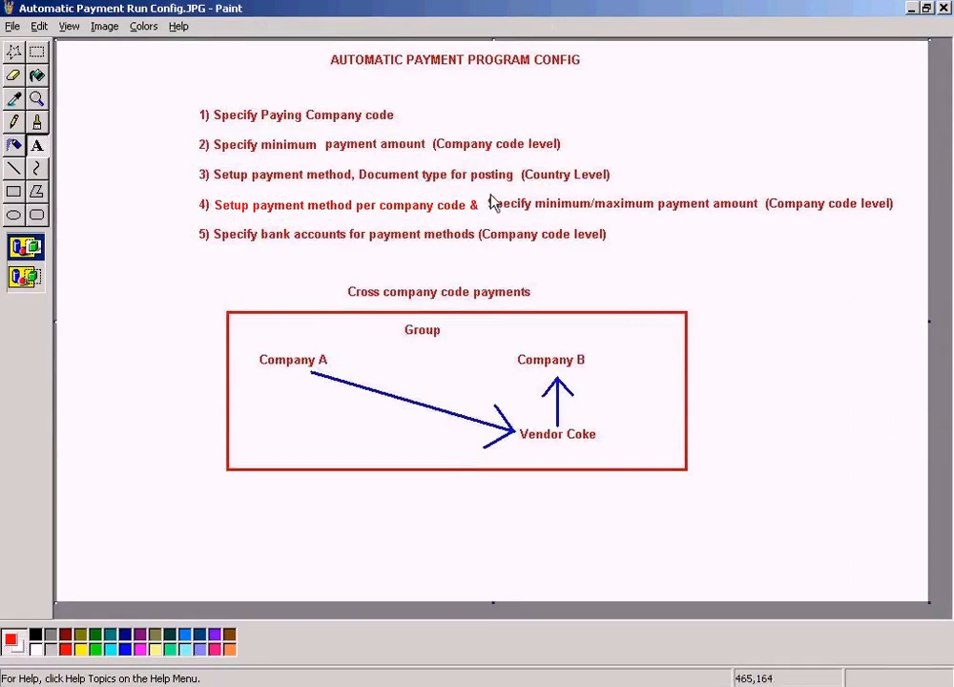
Move item 4's "Specify minimum/maximum payment amount (Company code level)" wording slightly down and left to align it with the new text, and save the image.
drag(485, 196, 898, 217)
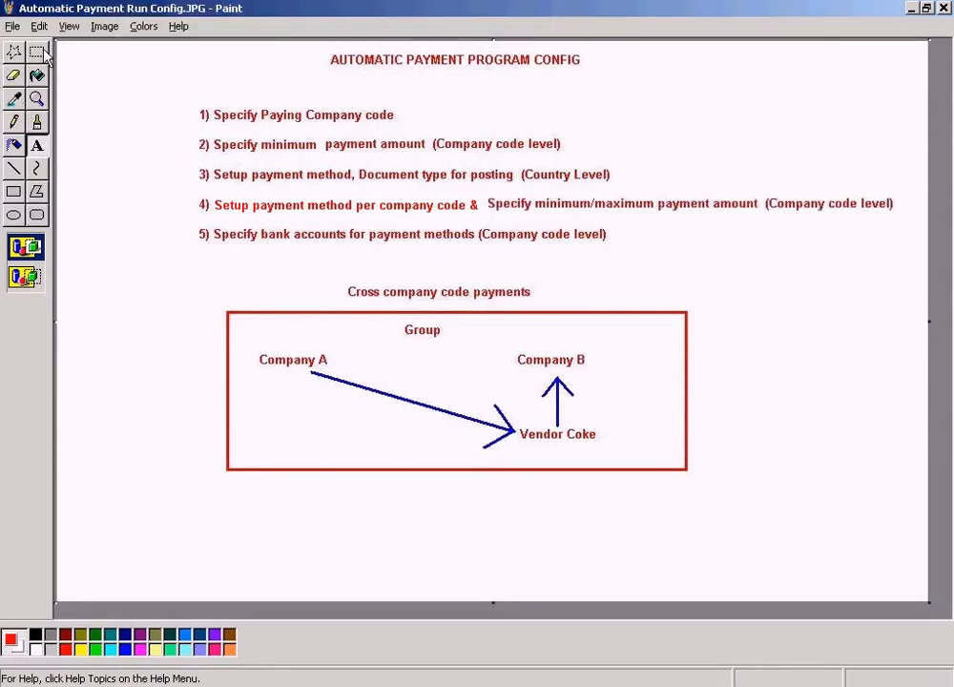
click(36, 52)
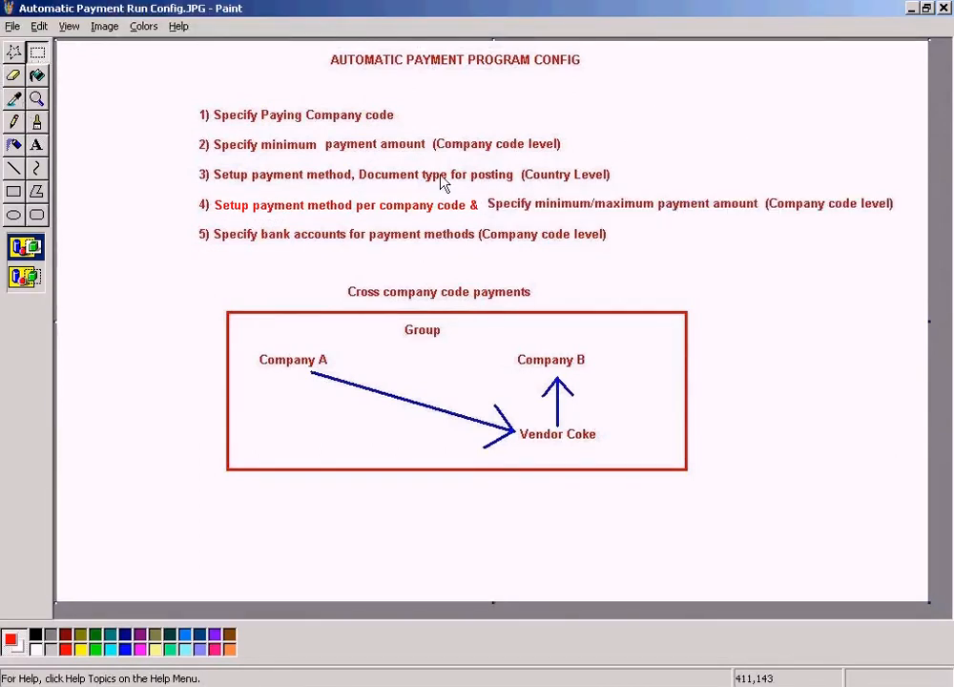
drag(486, 194, 898, 217)
key(ctrl+x)
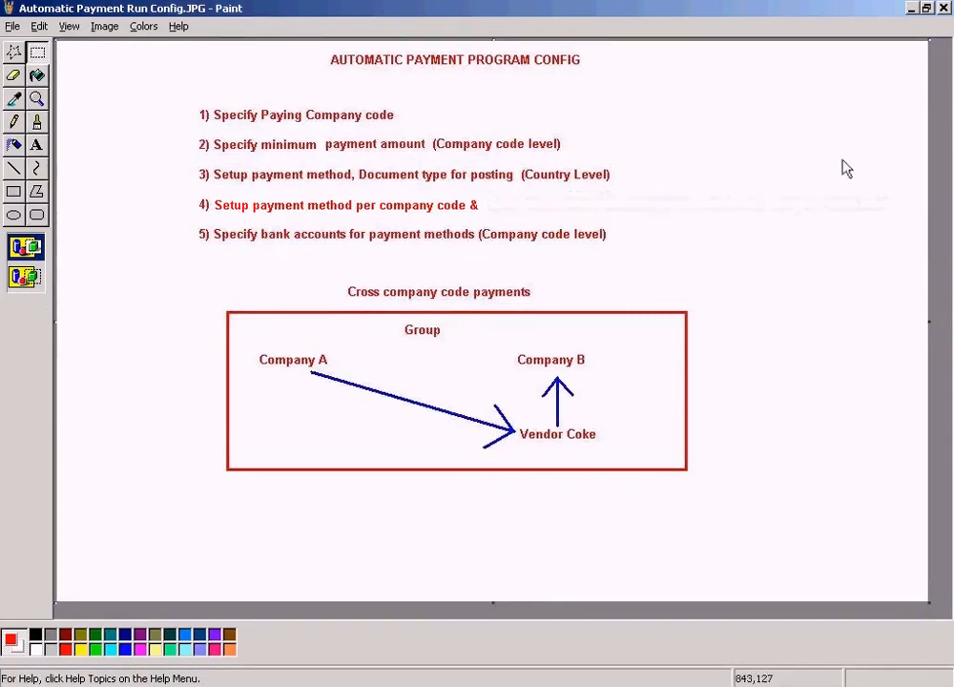
key(ctrl+v)
drag(343, 51, 772, 205)
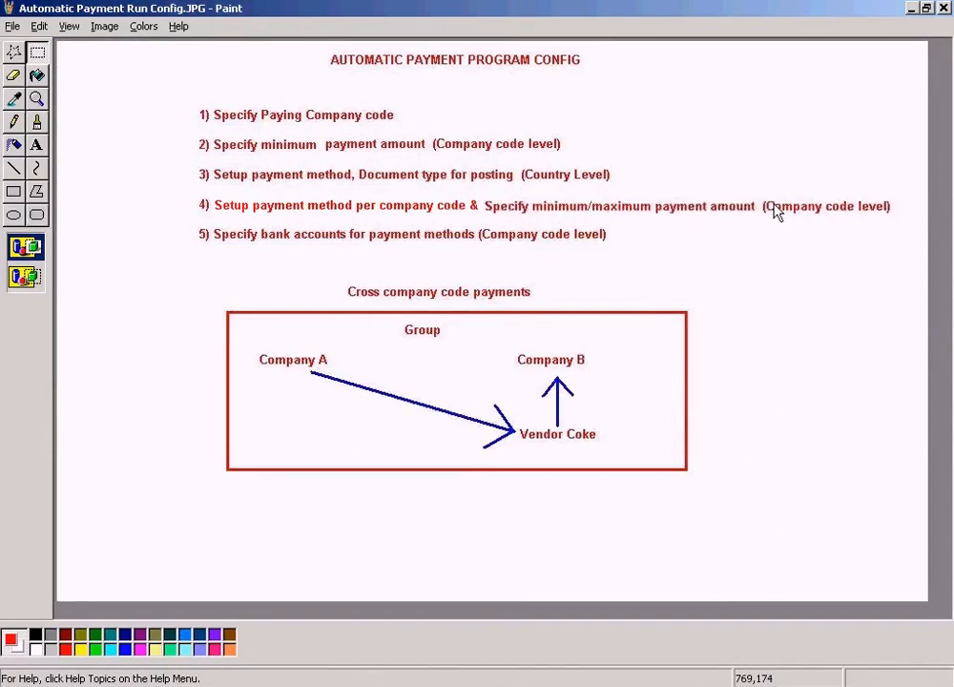
click(689, 89)
click(13, 27)
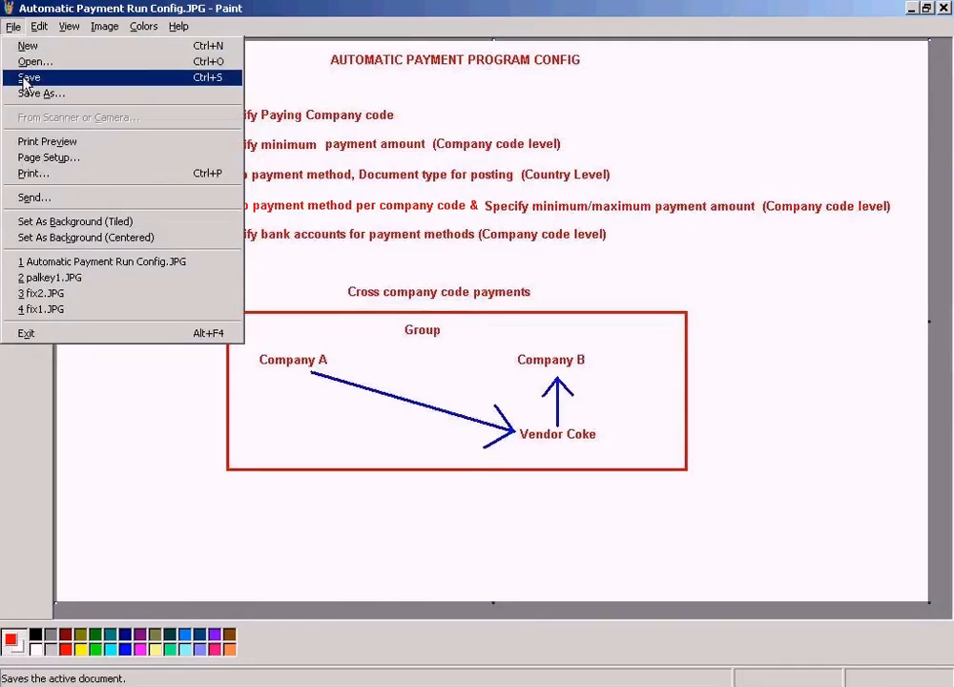
click(26, 80)
Switch to SAP, open the payment methods per company code, and review the methods listed for SUN against item 4 of the Paint outline.
key(alt+Tab)
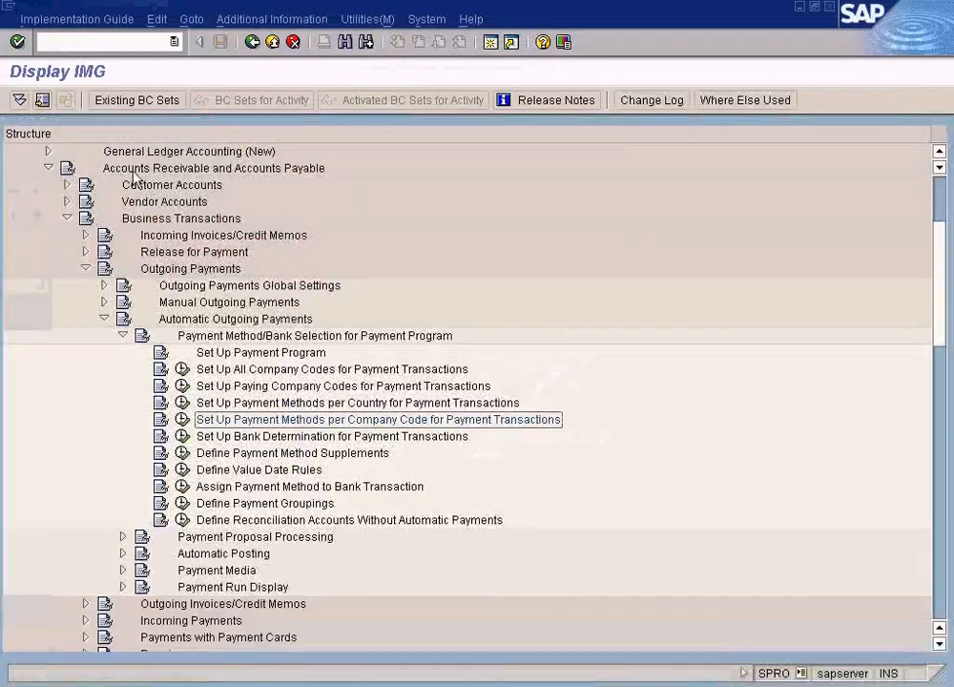
click(182, 419)
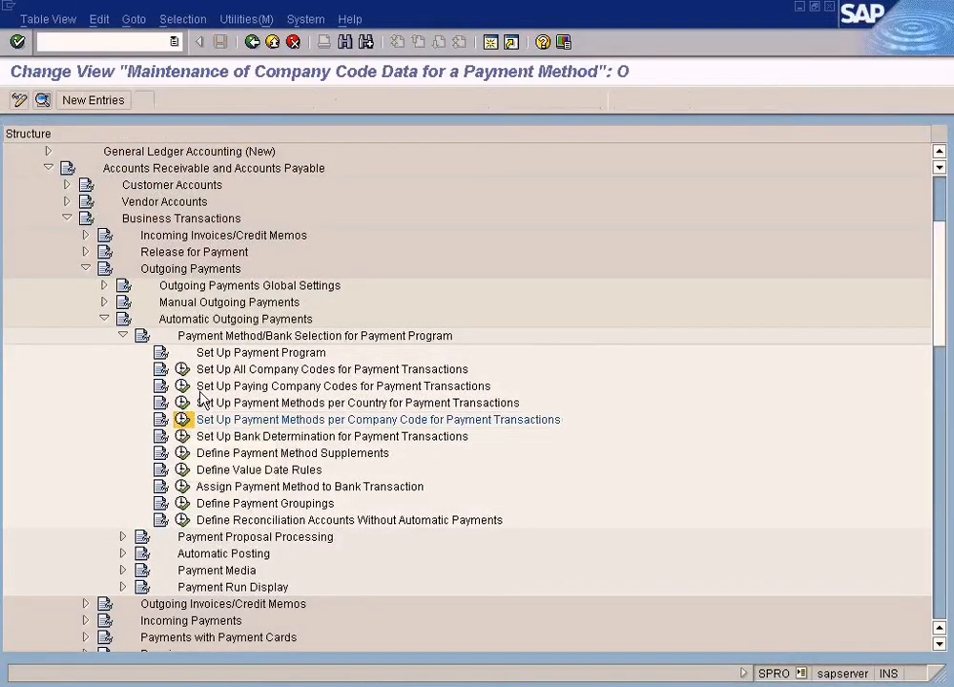
click(326, 322)
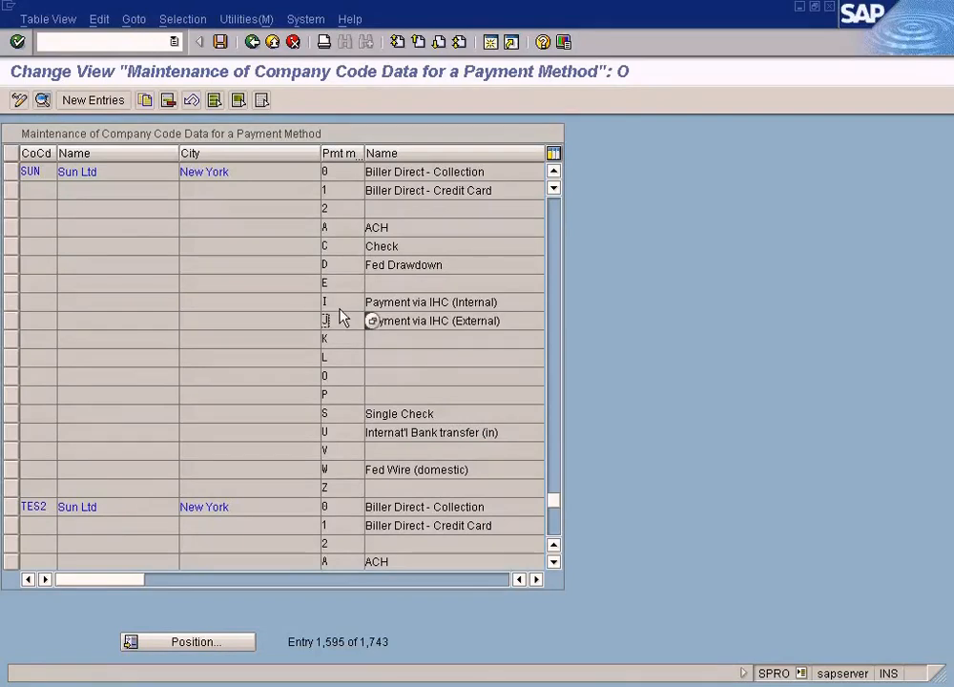
key(alt+Tab)
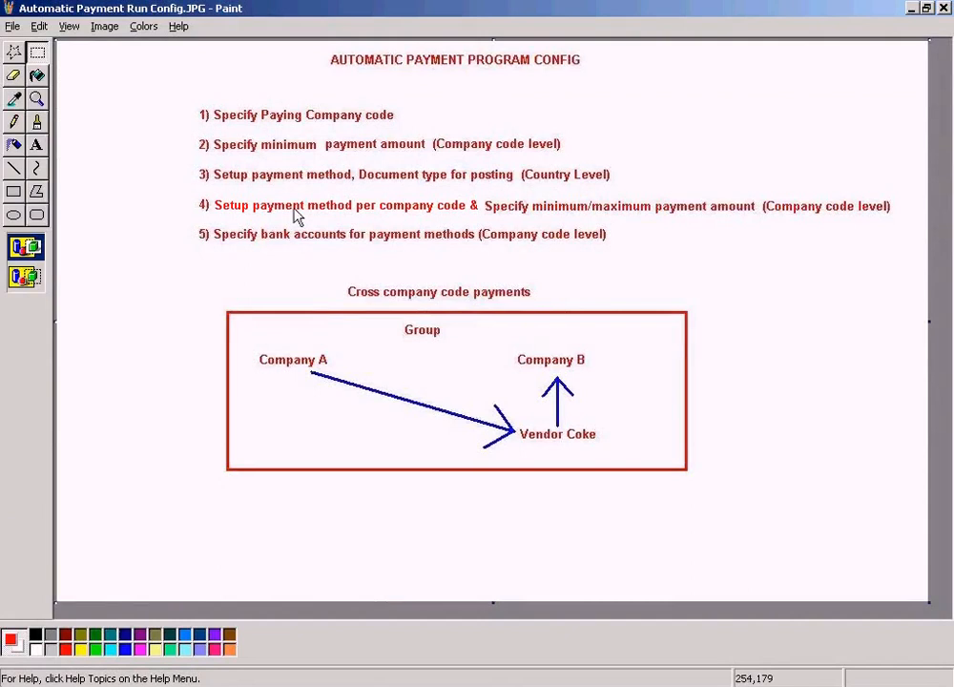
key(alt+Tab)
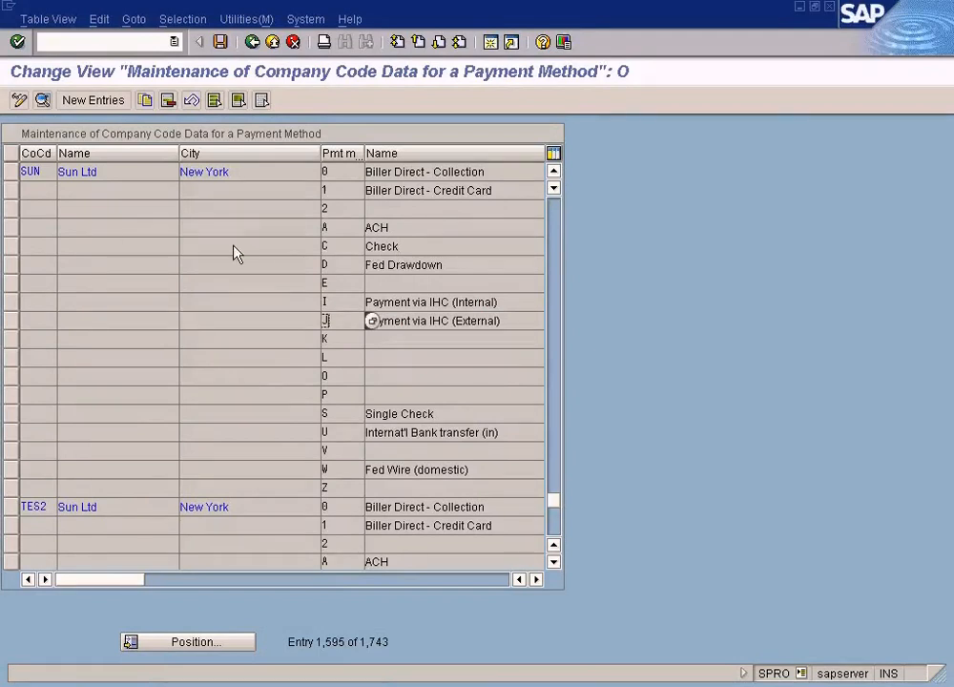
click(11, 190)
drag(14, 208, 11, 366)
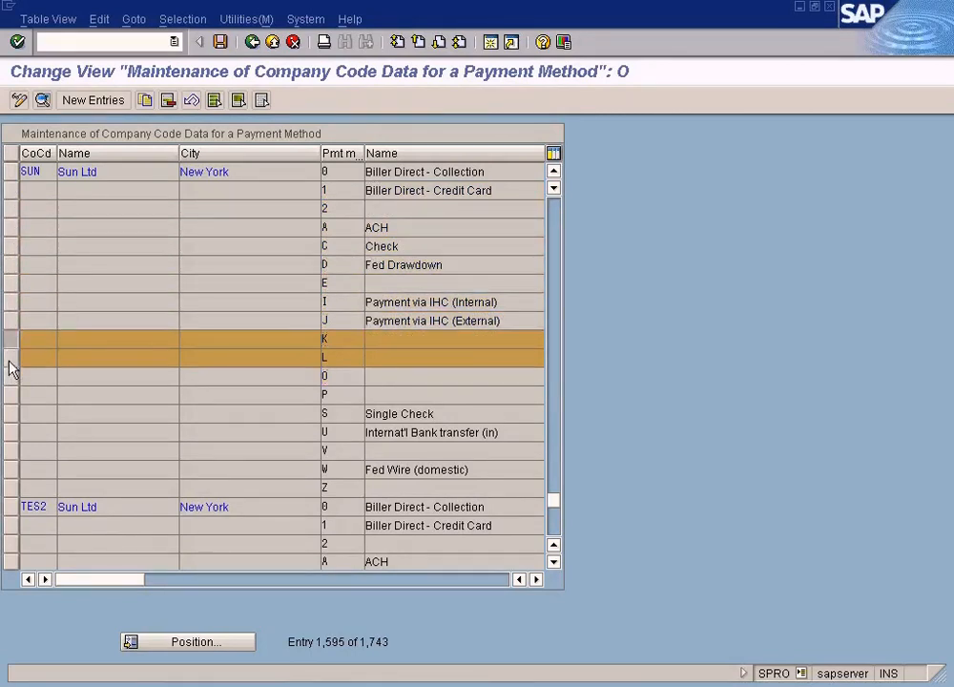
click(33, 340)
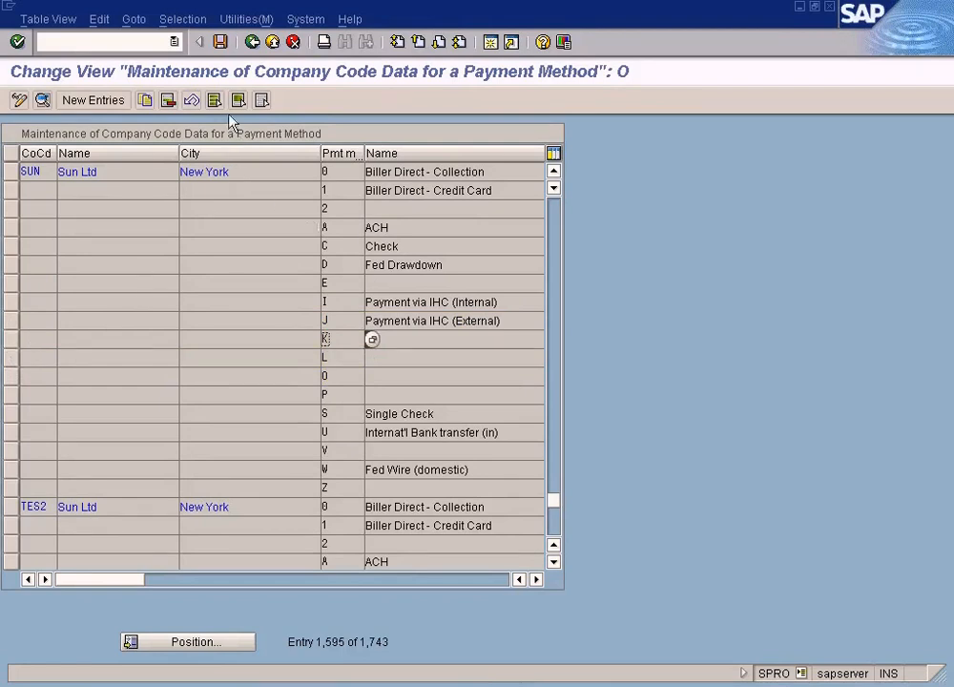
Check the United States methods in the payment methods per country activity, and return to the company-code list for SUN.
click(252, 44)
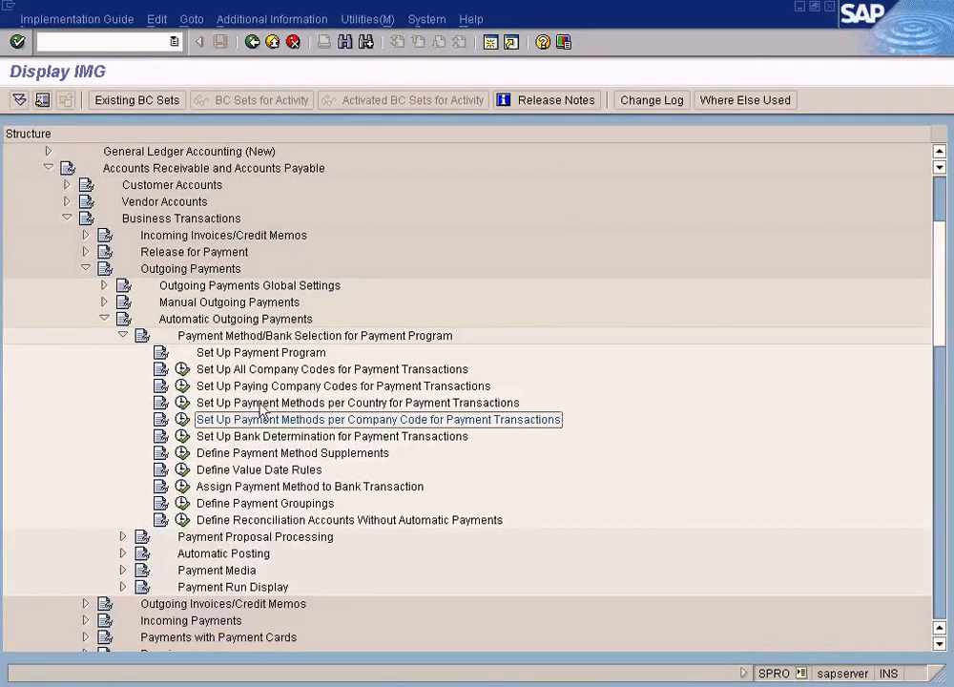
click(181, 401)
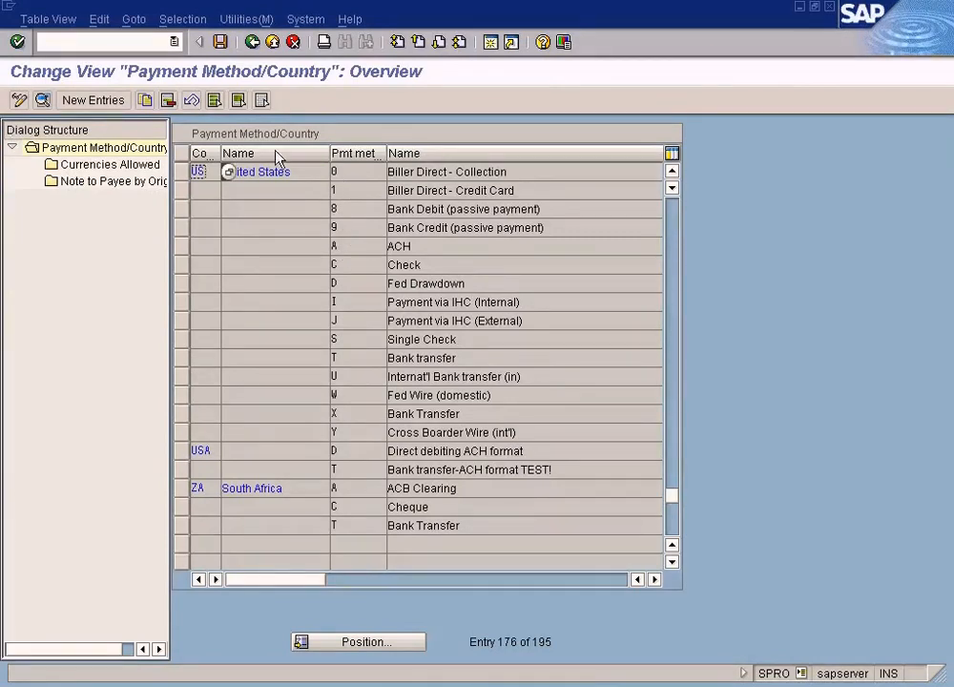
click(252, 42)
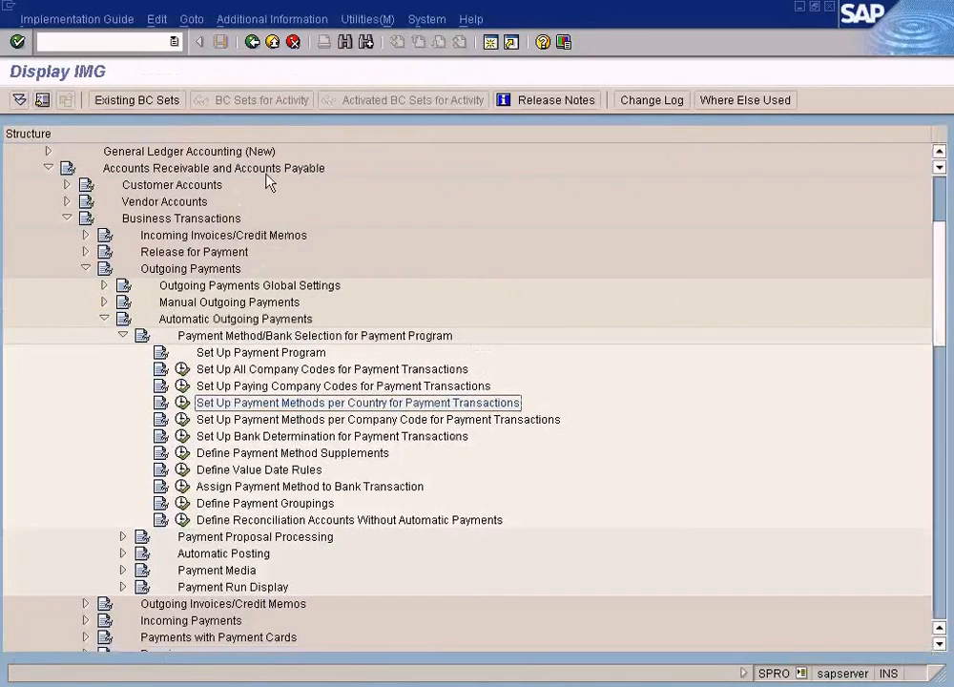
click(182, 420)
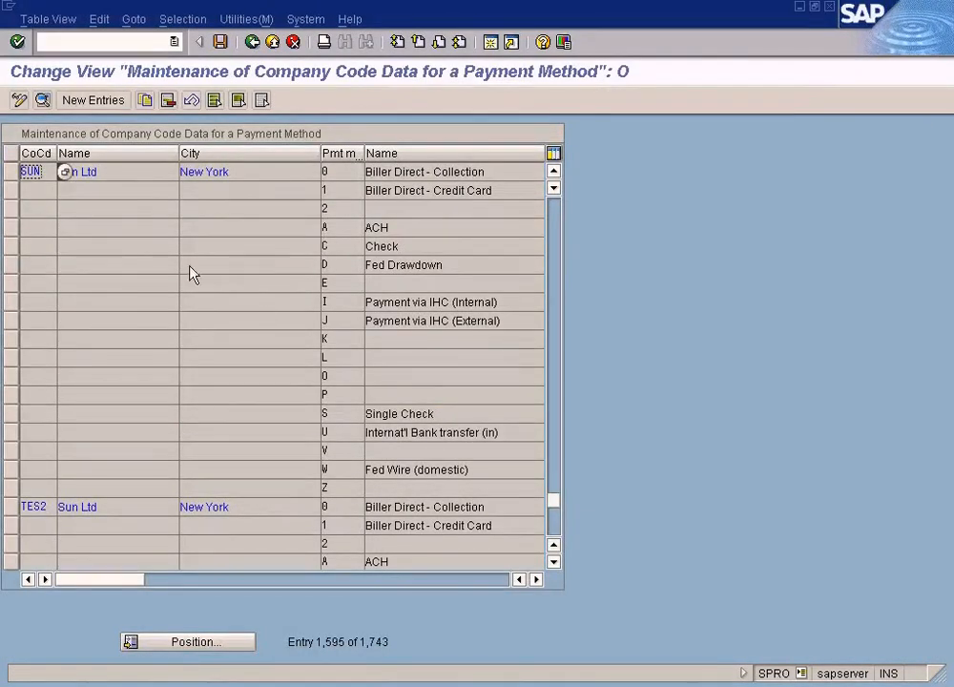
click(219, 174)
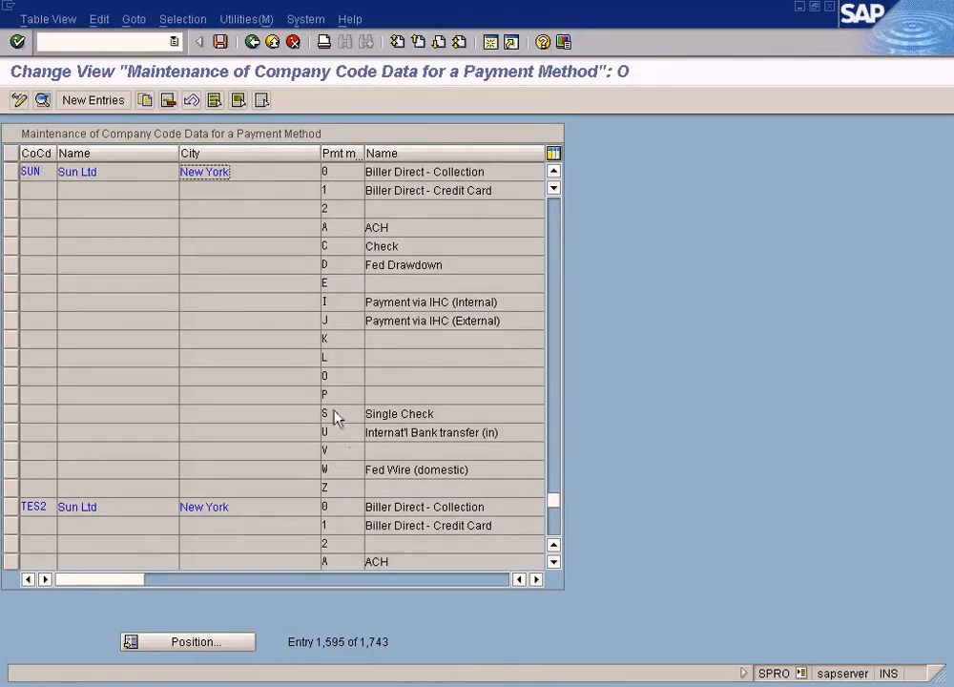
Start a new company-code payment method entry with paying company code SUN and payment method X.
click(99, 100)
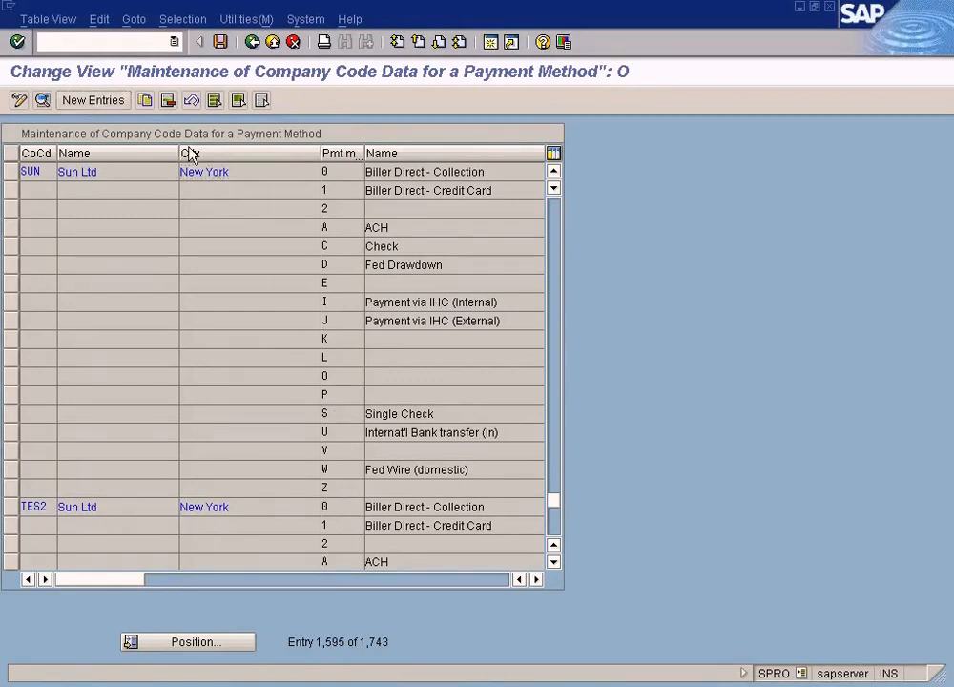
click(252, 42)
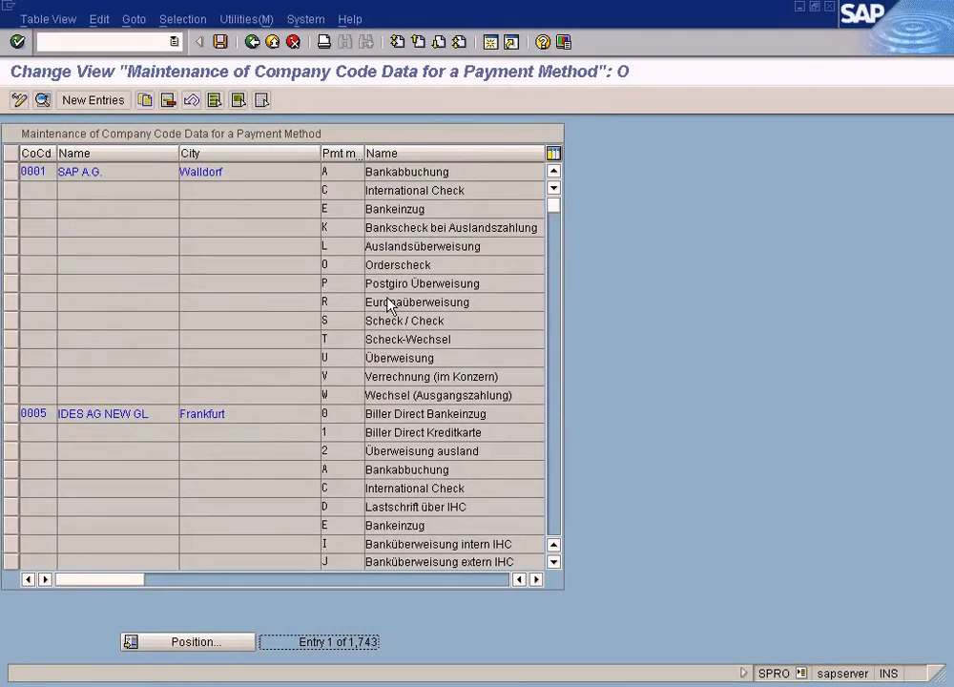
click(99, 102)
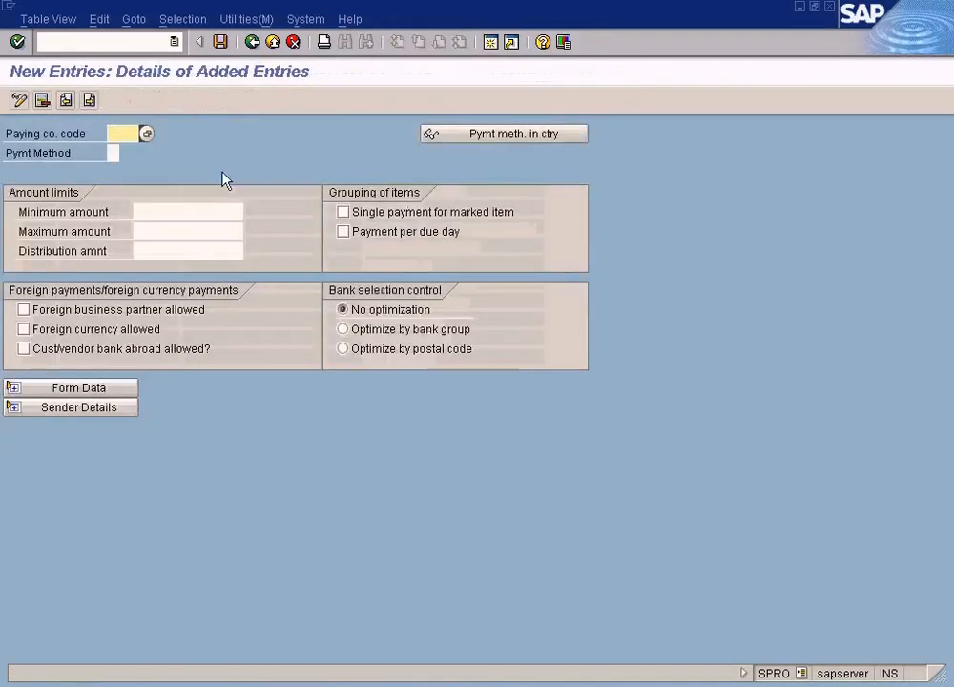
text(sun)
key(Tab)
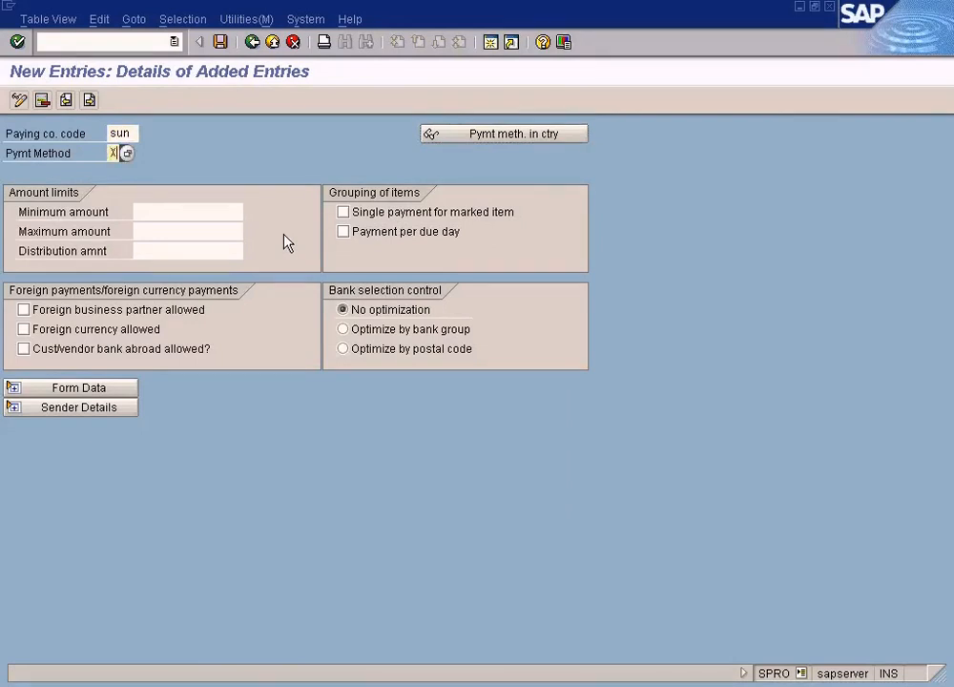
key(Tab)
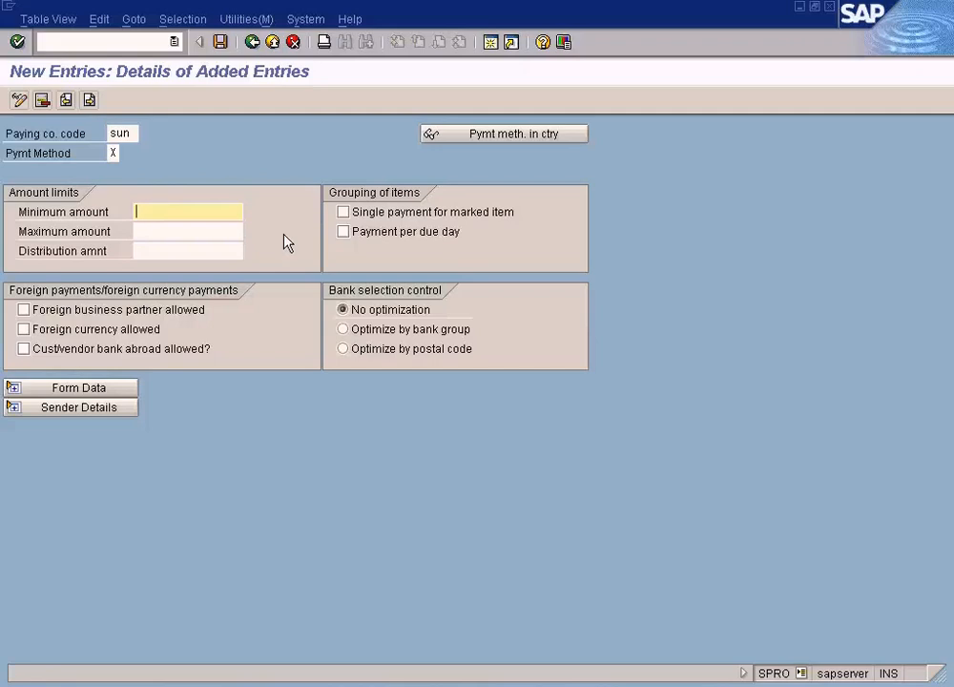
Switch to Paint and mark items 2 and 4 of the outline to compare their payment amount limits.
key(alt+Tab)
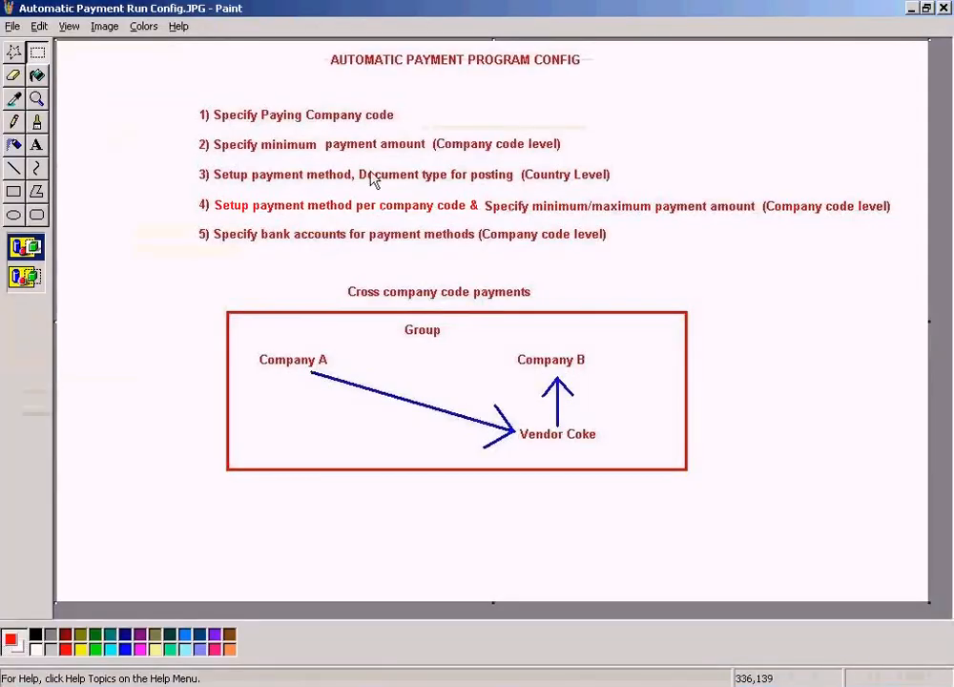
drag(189, 130, 586, 158)
mouse_move(190, 185)
mouse_down()
mouse_move(557, 215)
mouse_move(898, 226)
mouse_up()
click(498, 143)
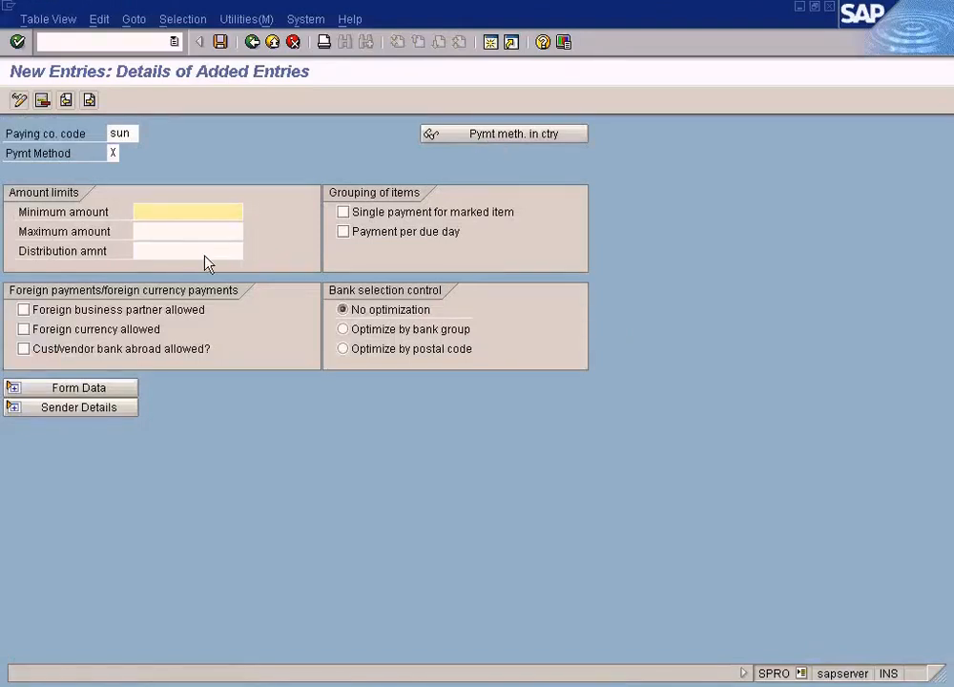
Set the SUN entry's minimum amount to 100 and maximum amount to 200 in SAP, and save it.
click(166, 225)
click(170, 211)
click(220, 43)
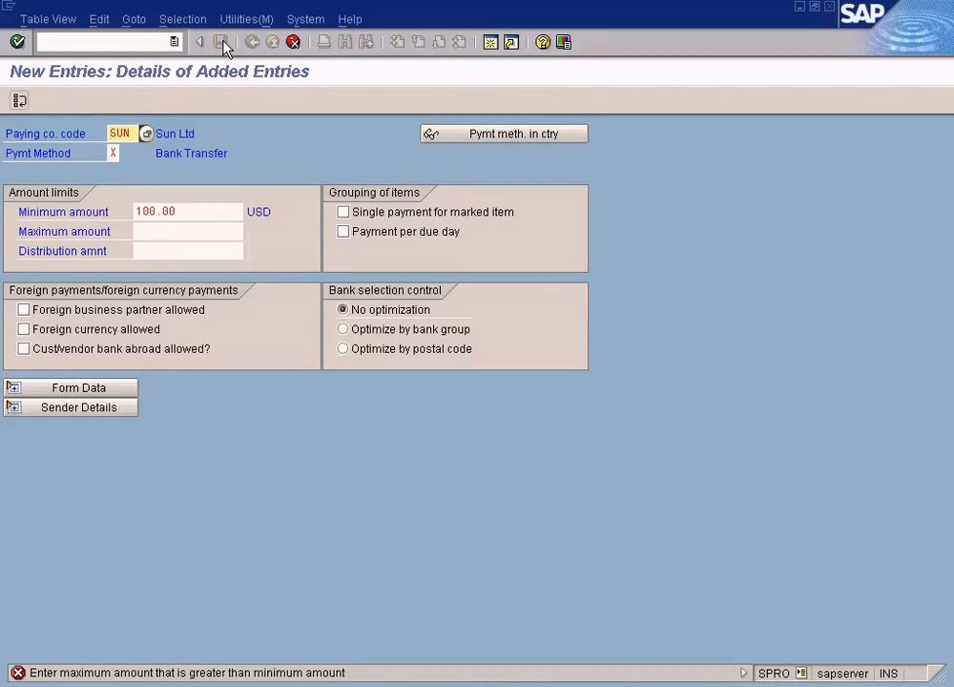
click(179, 231)
text(200)
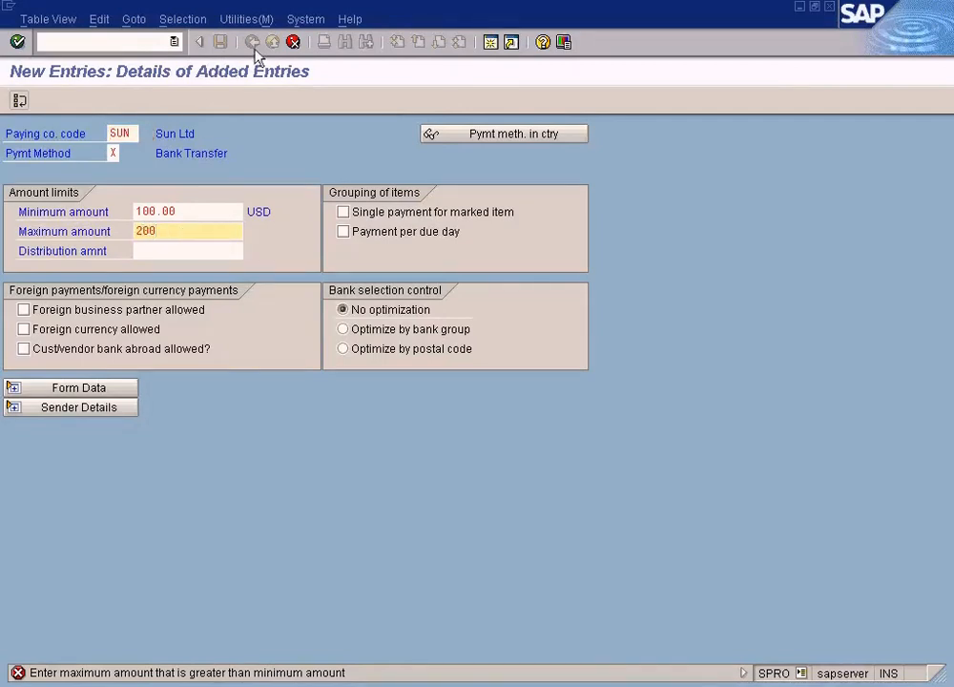
key(ctrl+s)
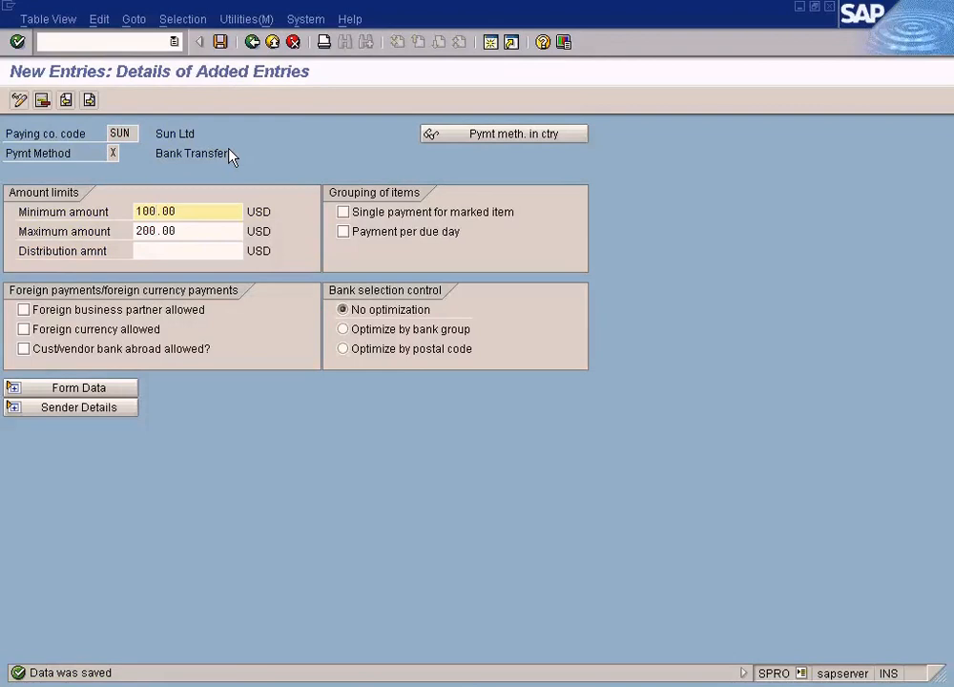
Clear the minimum and maximum amounts of payment method X for company code SUN.
key(Tab)
key(Tab)
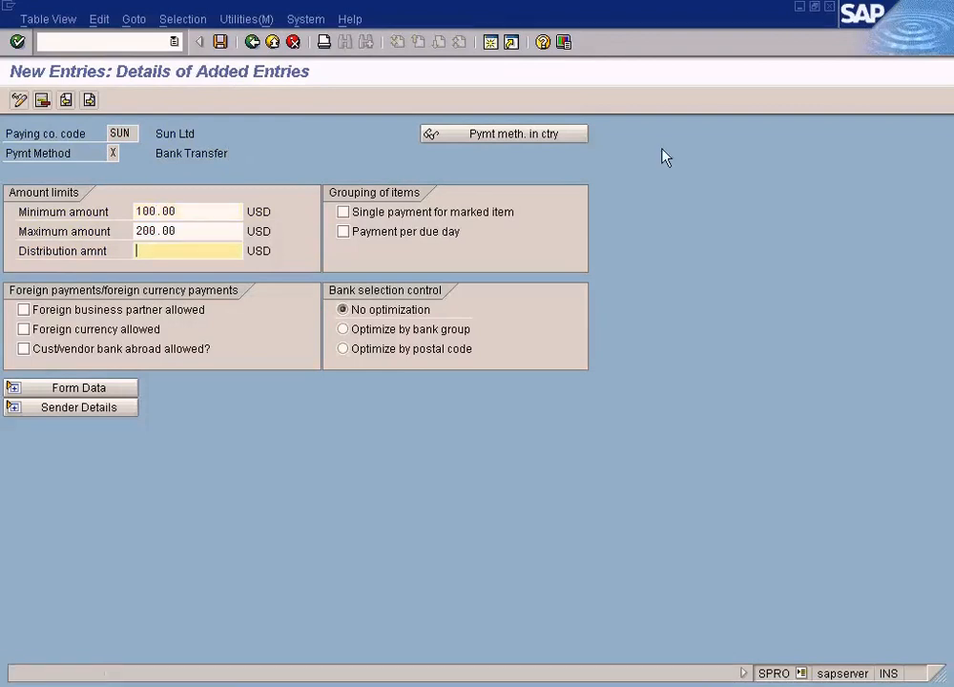
click(195, 216)
drag(204, 212, 131, 216)
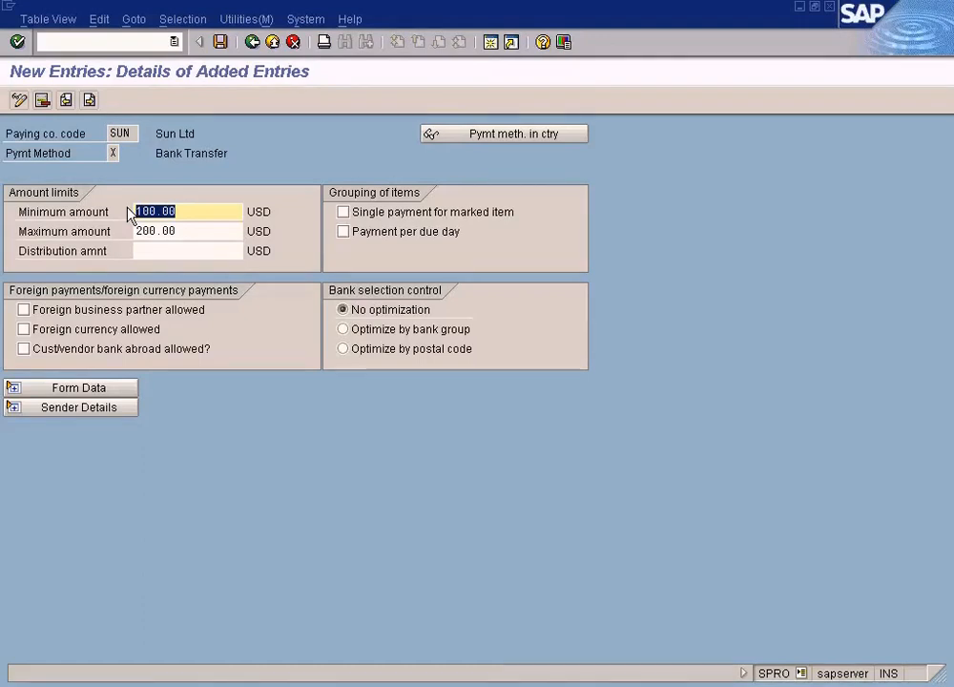
key(Delete)
drag(198, 239, 103, 235)
key(Delete)
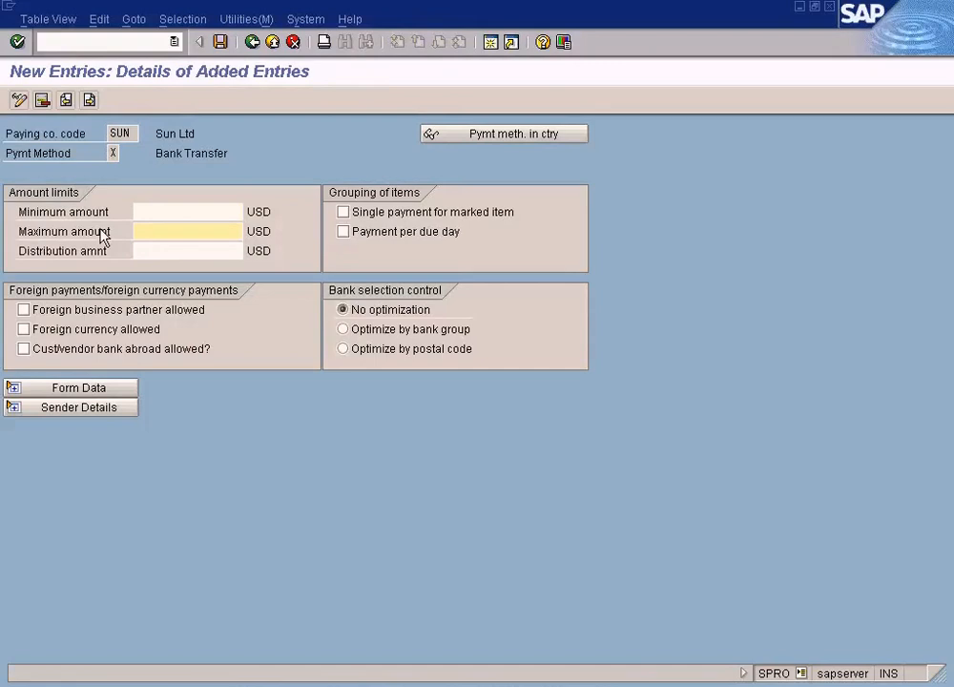
click(182, 214)
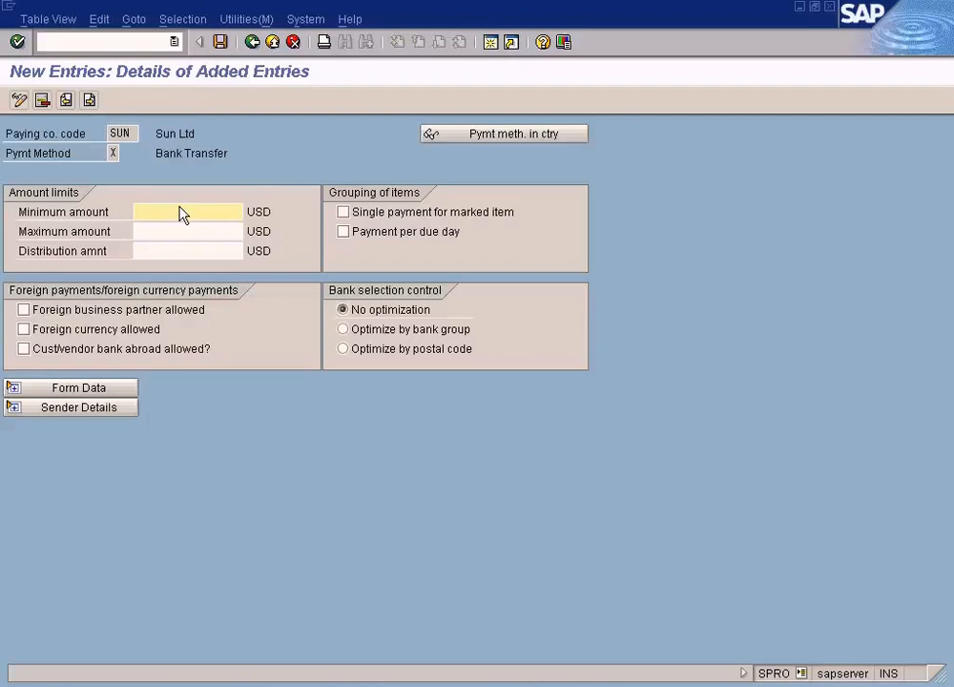
click(171, 232)
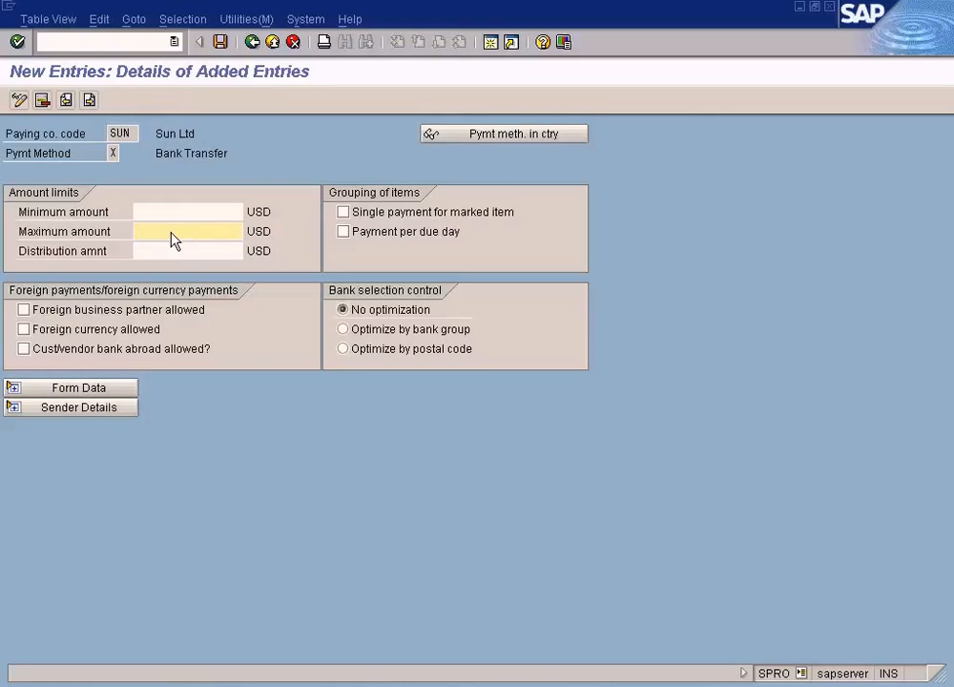
click(161, 216)
click(165, 236)
click(166, 217)
click(166, 237)
click(168, 218)
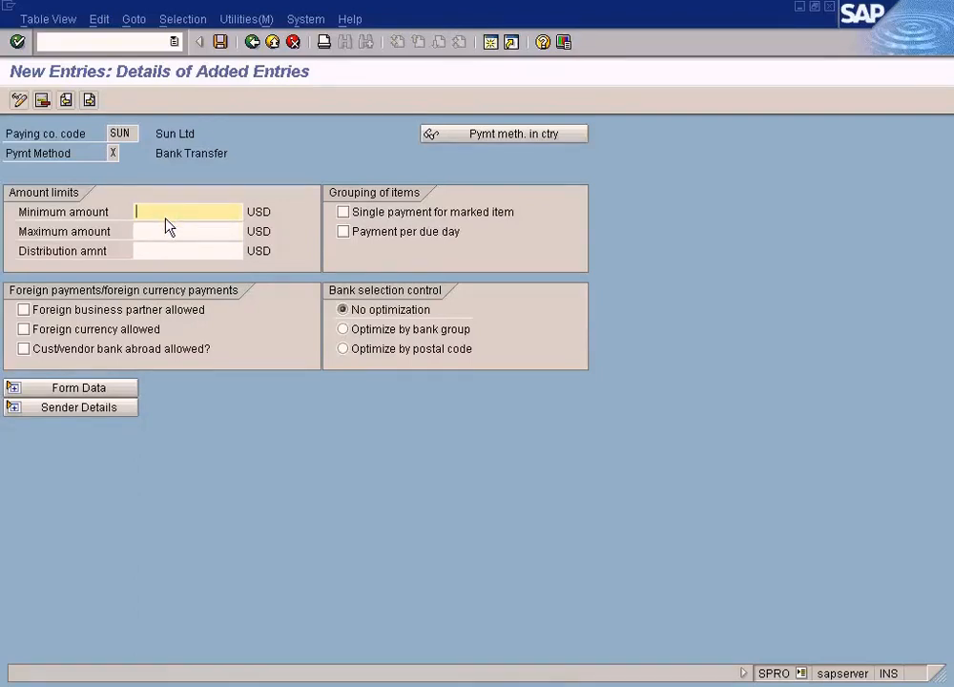
click(161, 236)
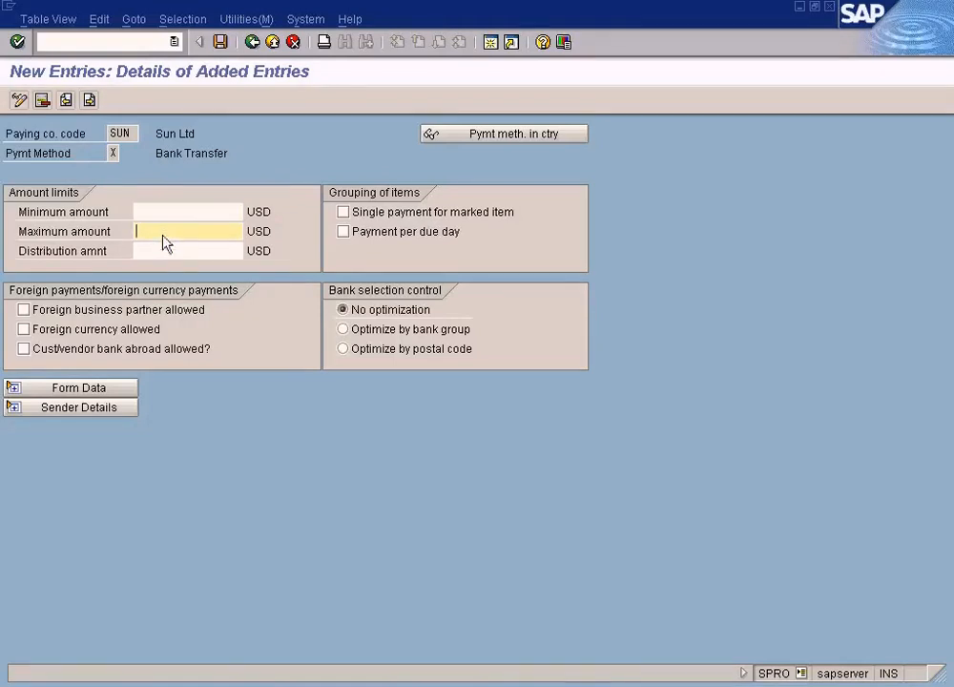
click(166, 217)
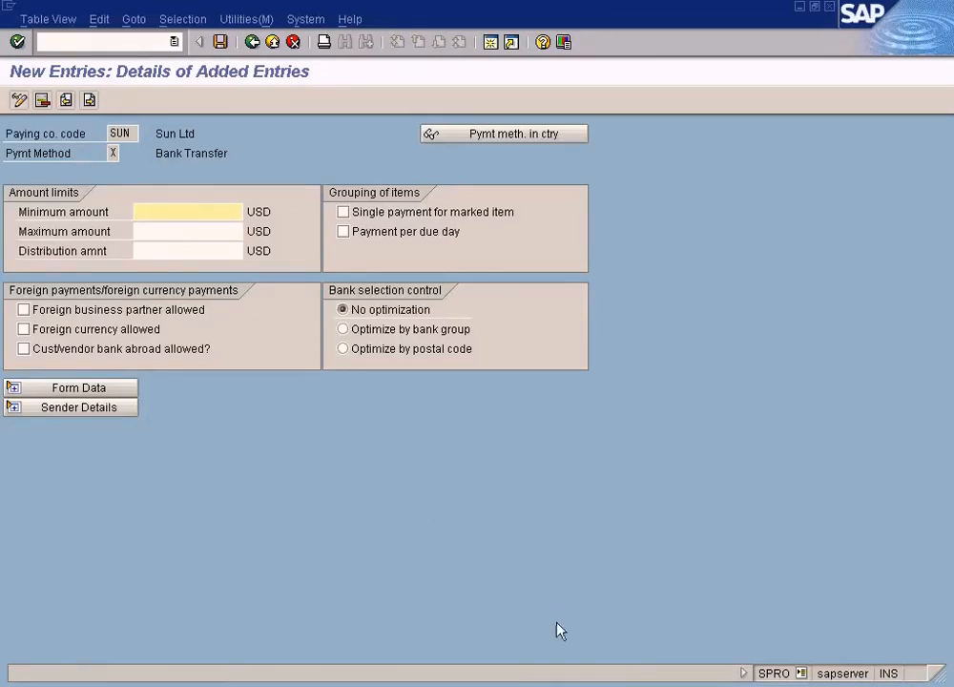
Switch to Paint to review the outline's payment amount items, and return to the SUN payment method entry in SAP.
key(alt+Tab)
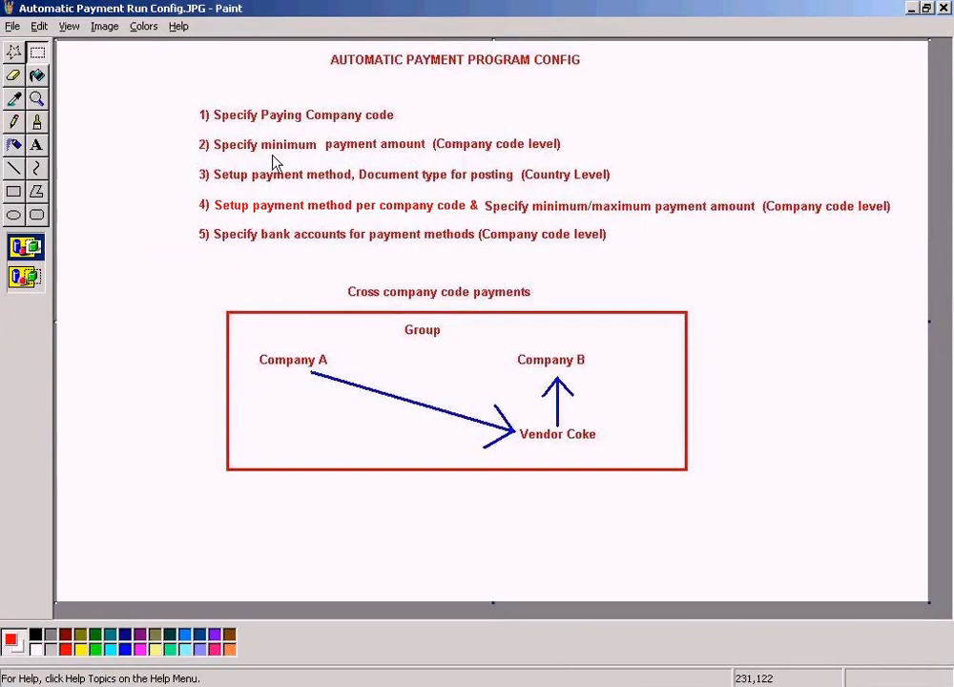
click(339, 683)
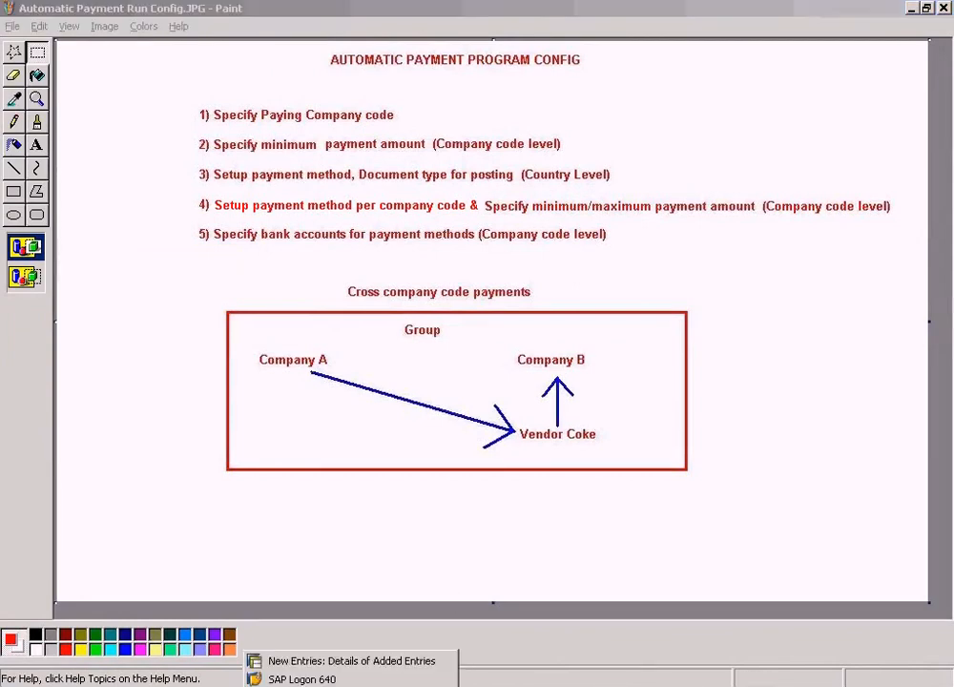
click(341, 661)
click(158, 213)
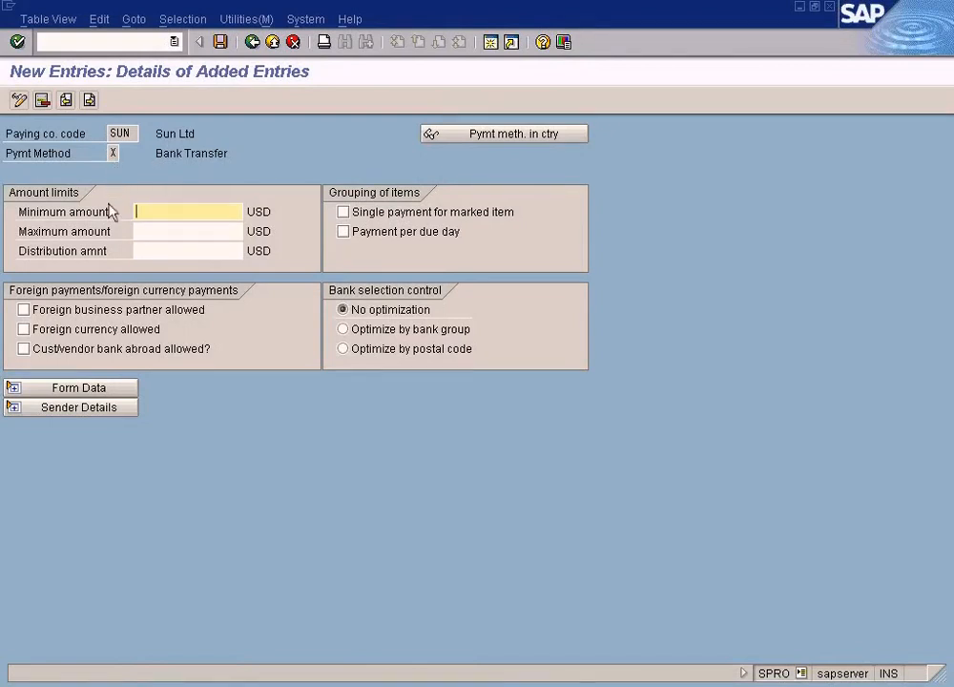
Save the company code payment method data and reopen SUN's payment method X entry to check its details.
click(253, 43)
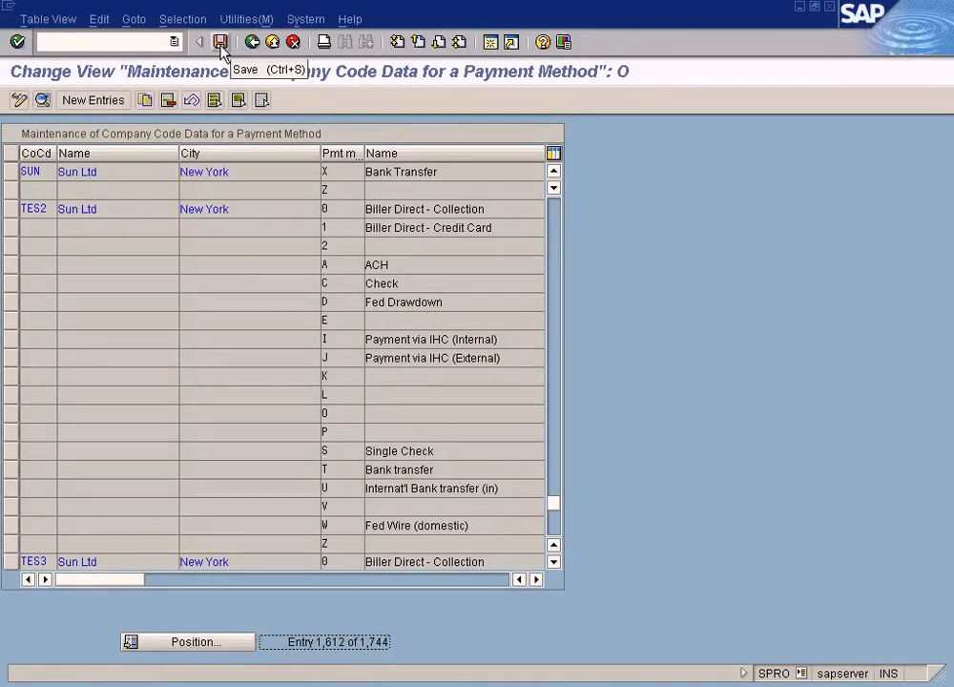
click(220, 42)
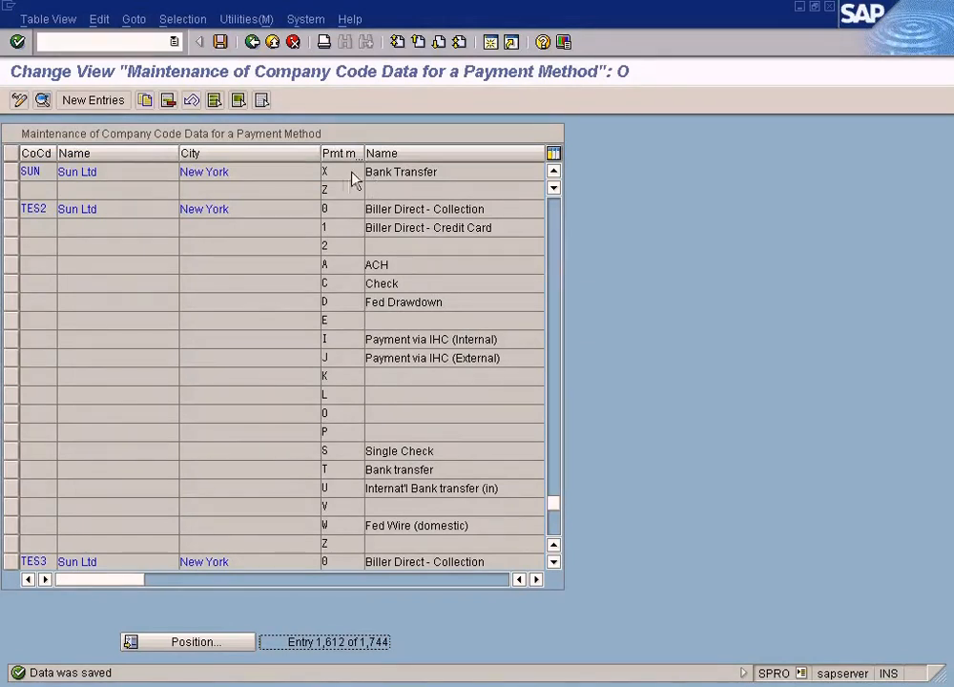
click(552, 172)
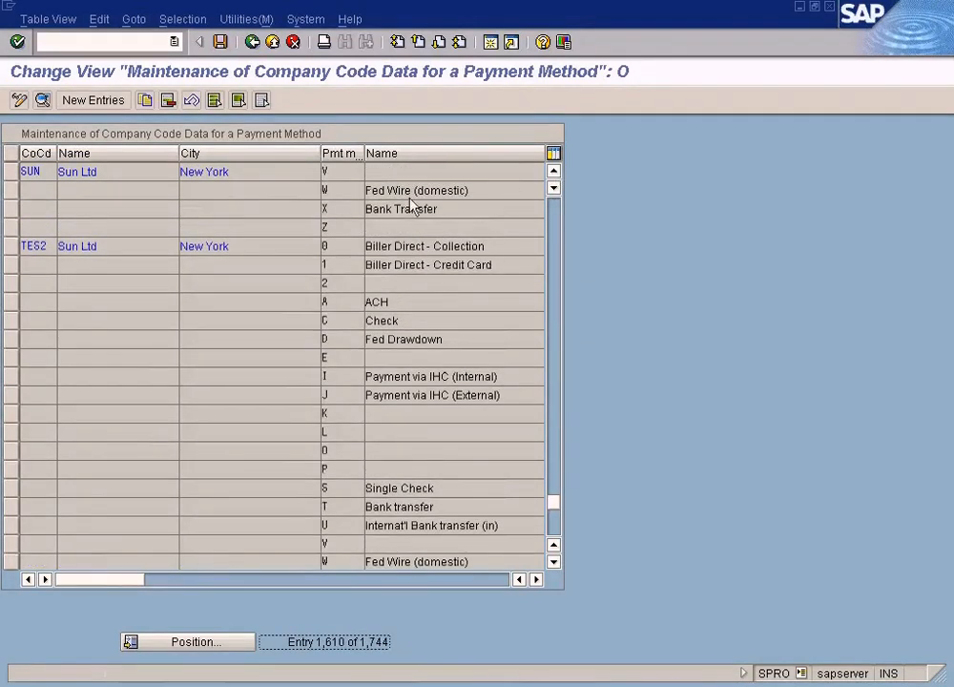
double_click(353, 213)
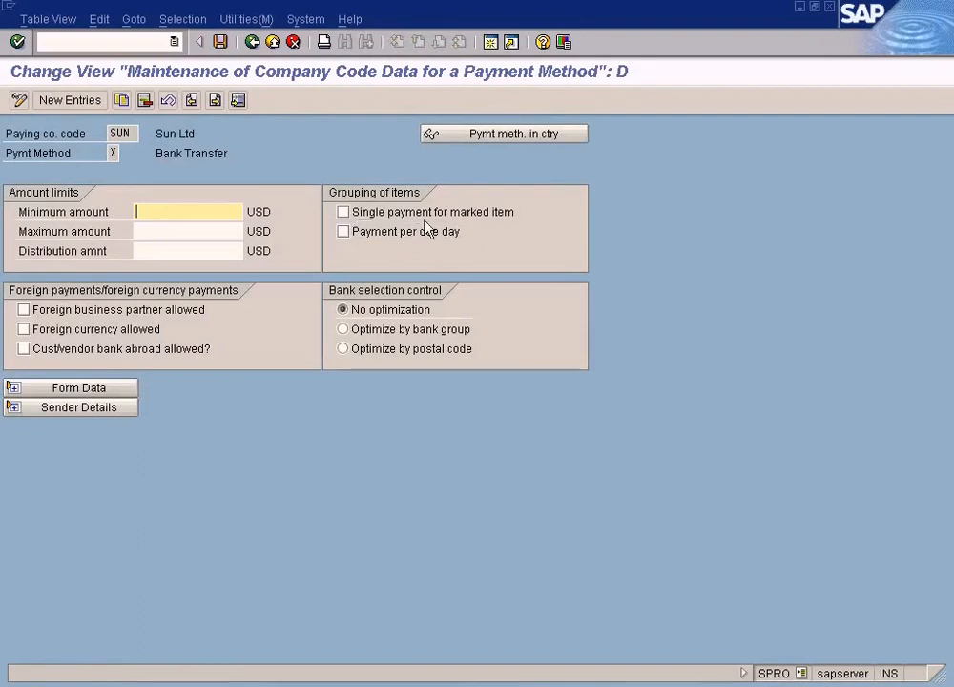
click(253, 42)
Consult the Paint outline, and open Set Up Bank Determination for Payment Transactions in SAP.
key(alt+Tab)
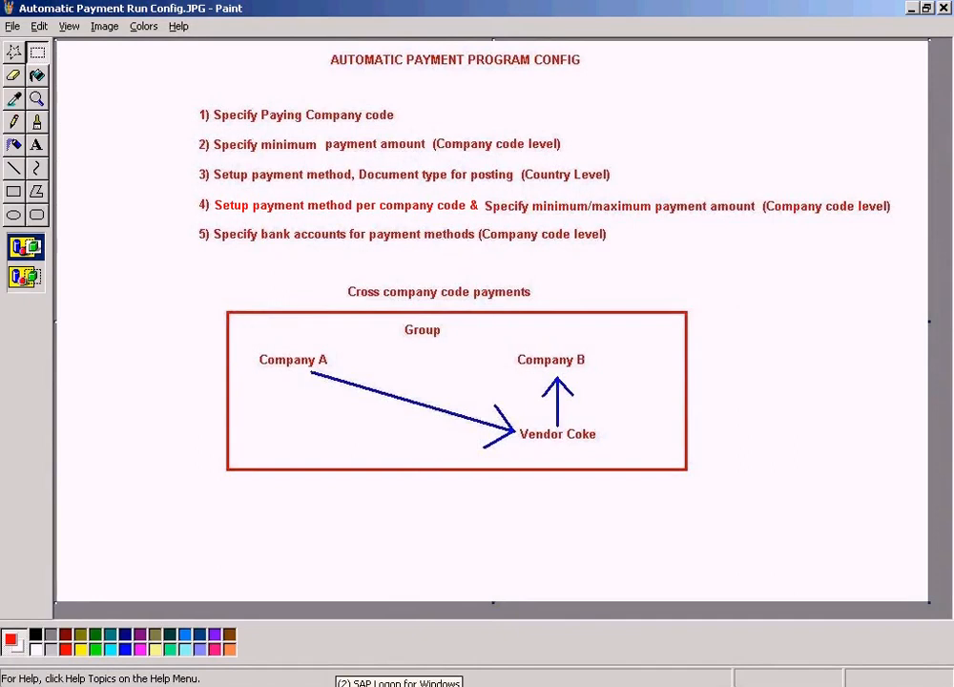
click(347, 679)
click(351, 658)
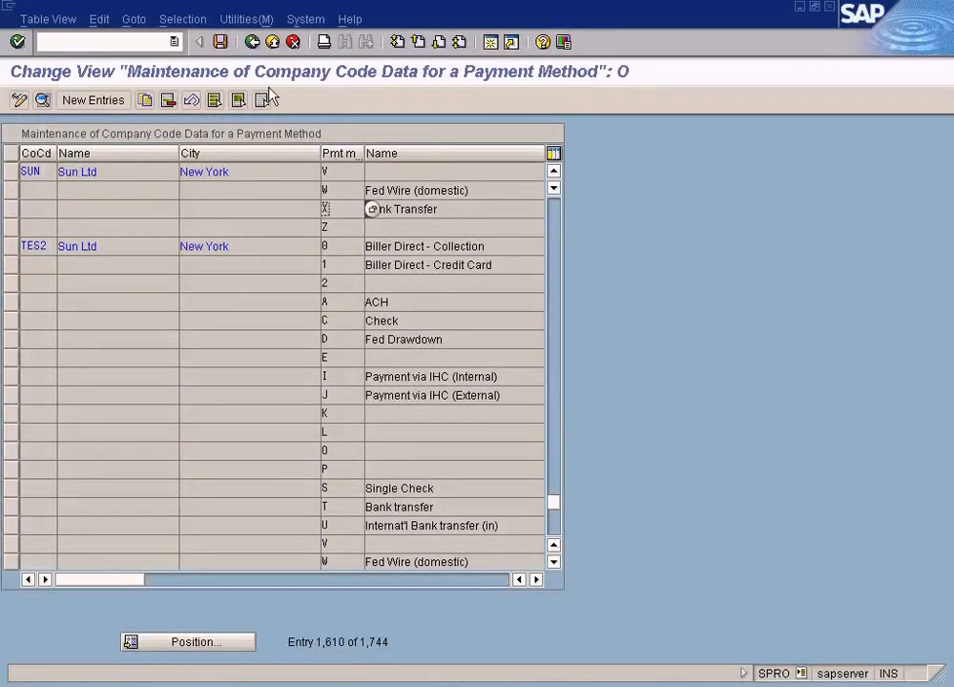
click(252, 43)
click(246, 438)
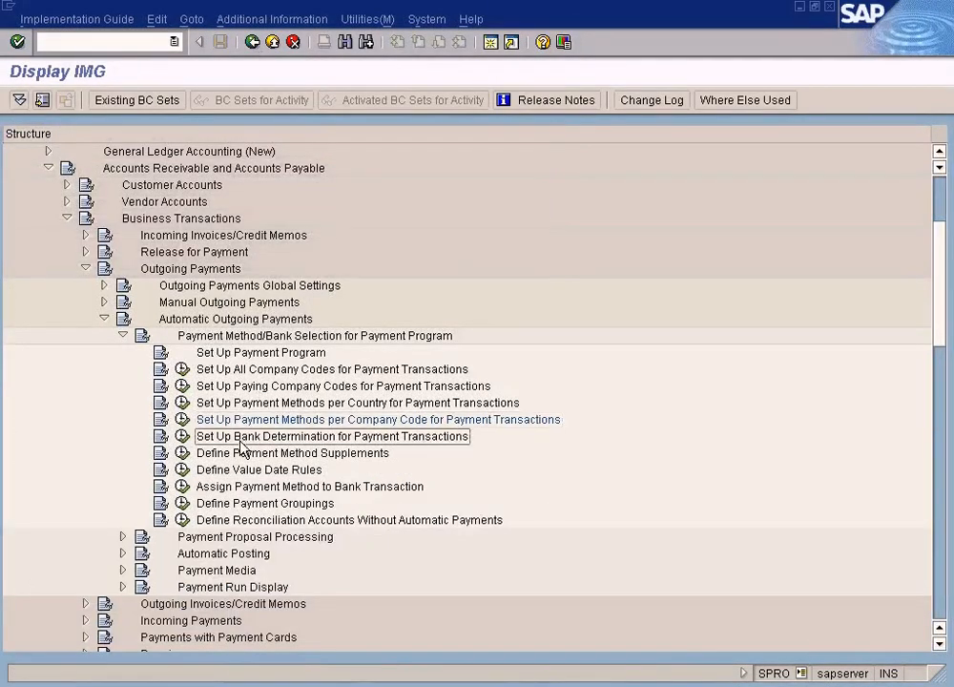
click(182, 436)
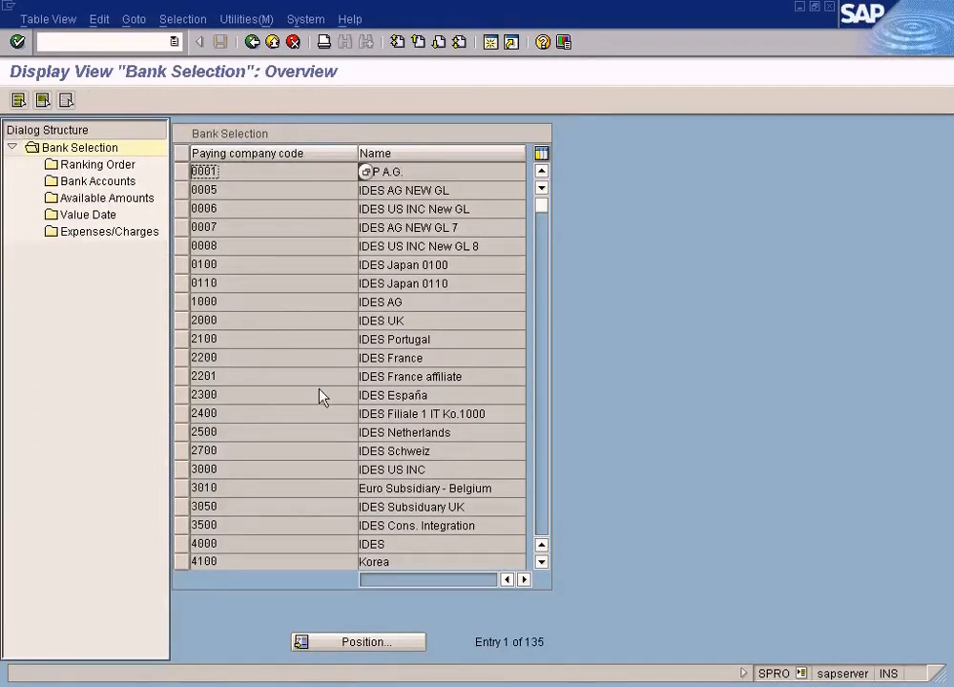
Position the bank selection list on paying company code SUN.
click(365, 643)
text(SUN)
key(Return)
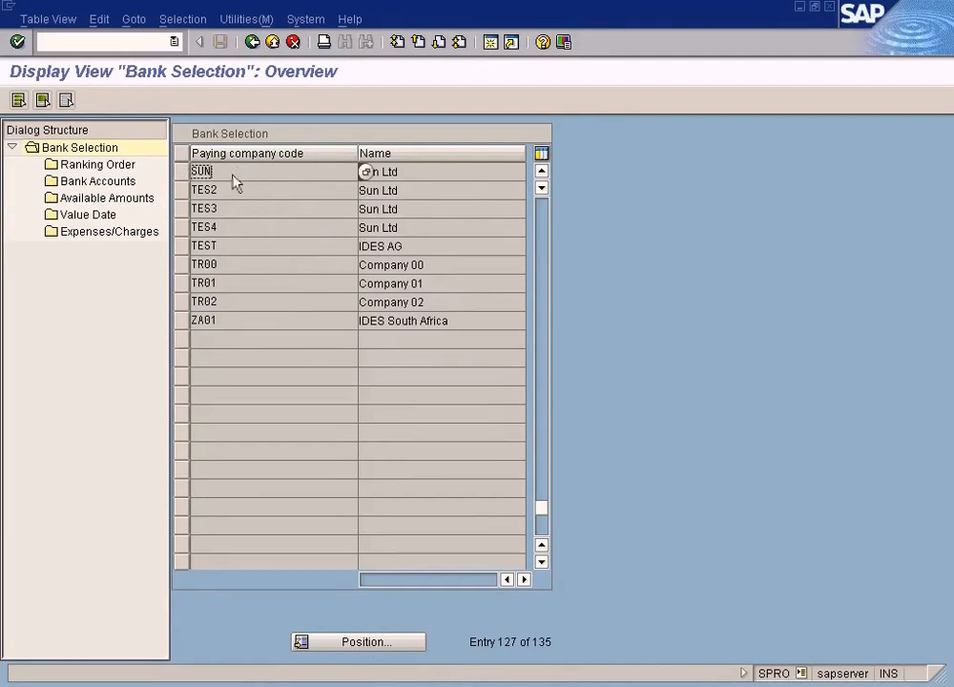
Switch to Paint and mark items 4 and 5 of the outline, and return to SAP.
key(alt+Tab)
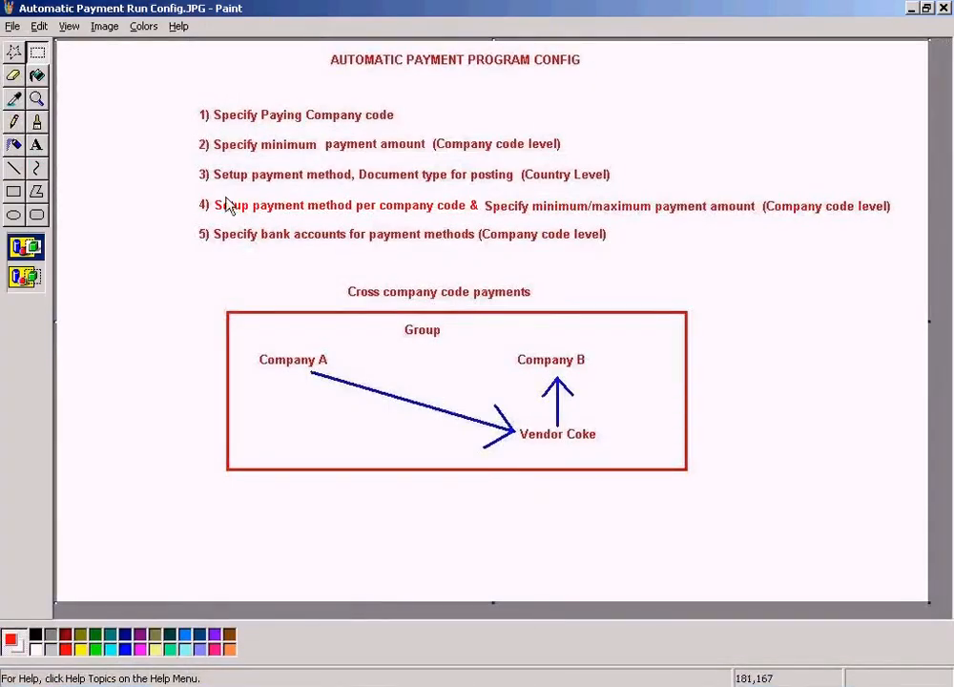
mouse_move(195, 193)
mouse_down()
mouse_move(547, 220)
mouse_move(881, 218)
mouse_up()
drag(191, 224, 577, 253)
key(alt+Tab)
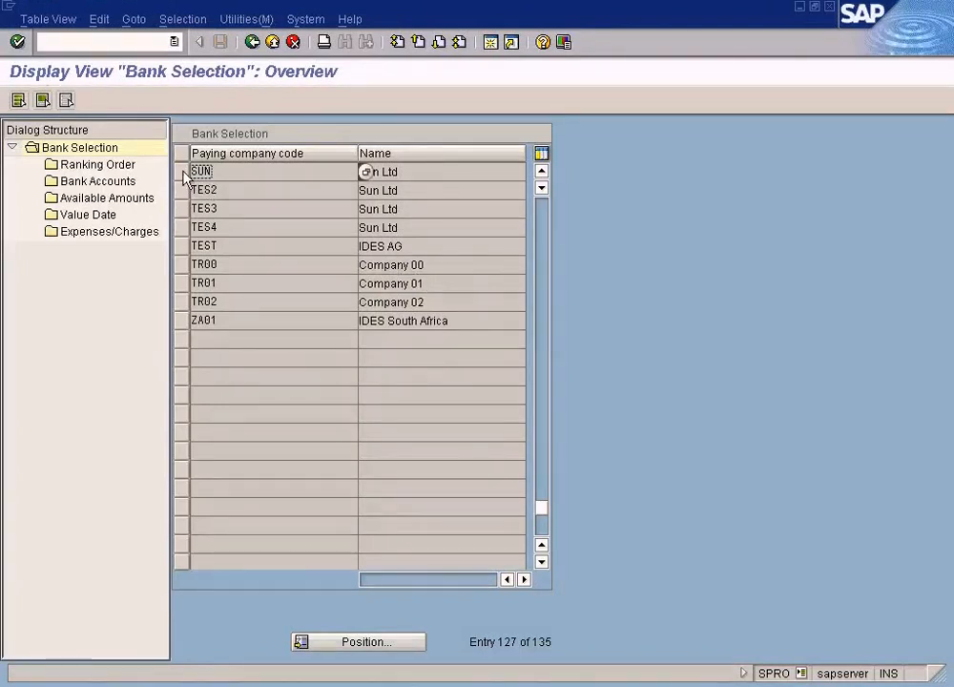
Open the bank ranking order of paying company code SUN and widen the payment method column.
click(184, 173)
double_click(116, 167)
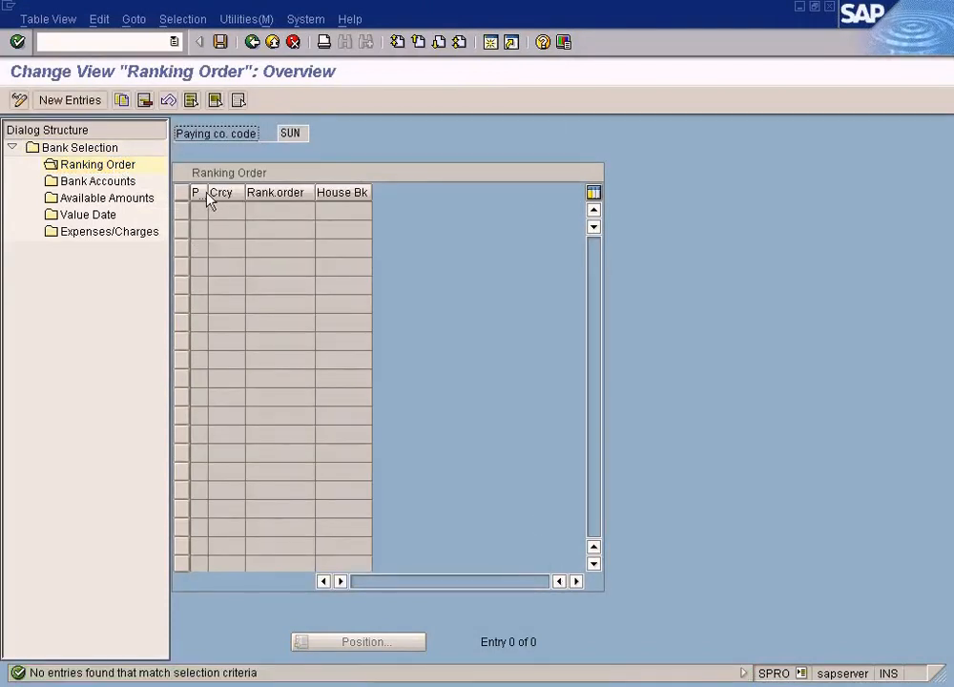
drag(209, 205, 273, 217)
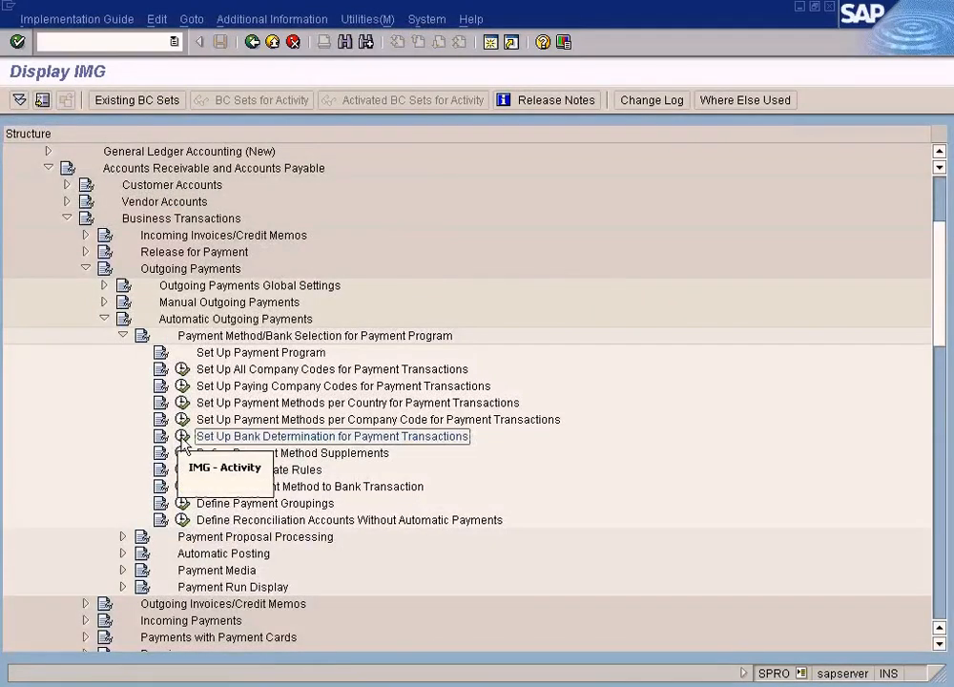
Reopen the bank determination setup, find paying company code SUN and display its Ranking Order.
click(182, 437)
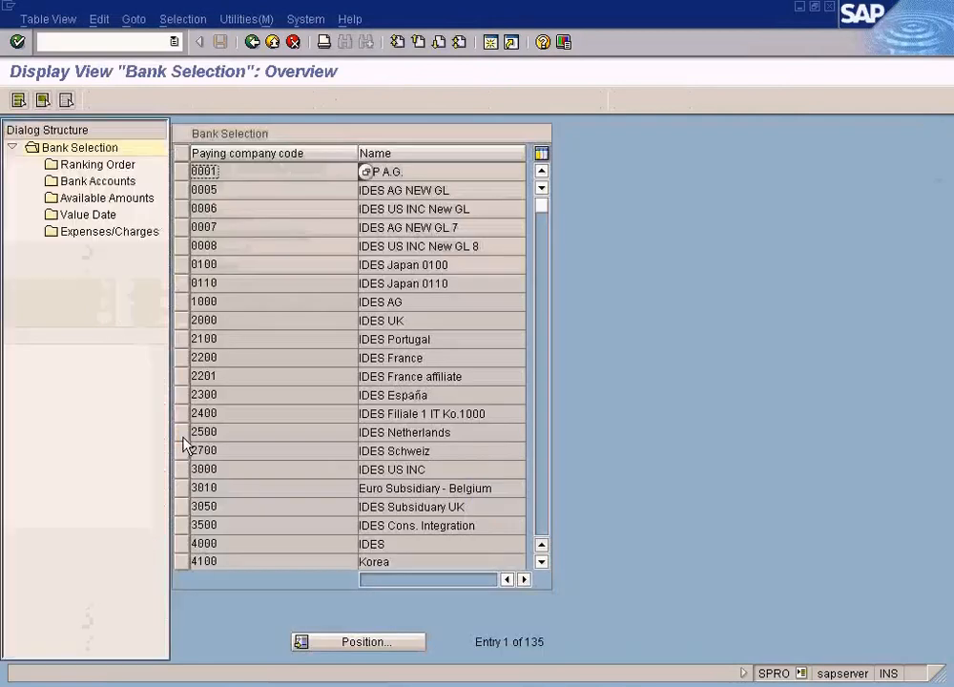
click(374, 640)
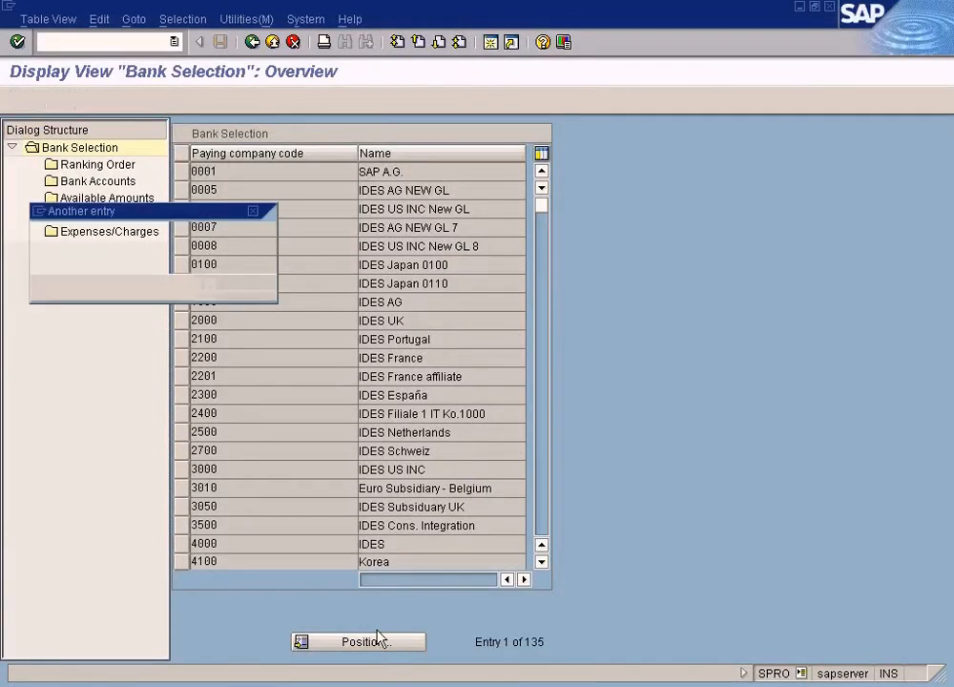
text(sun)
key(Return)
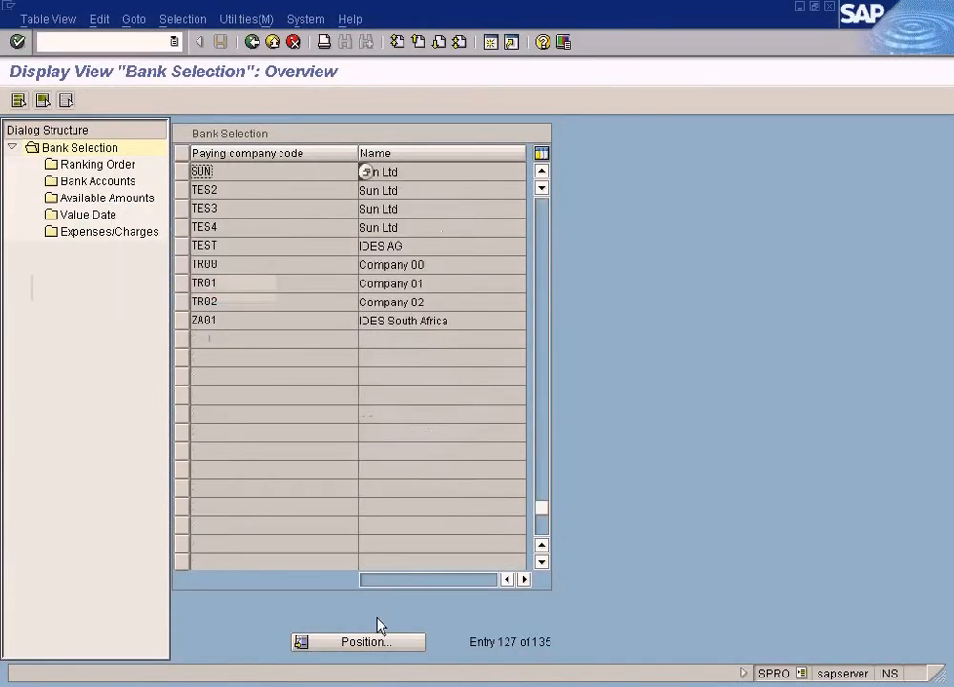
click(180, 172)
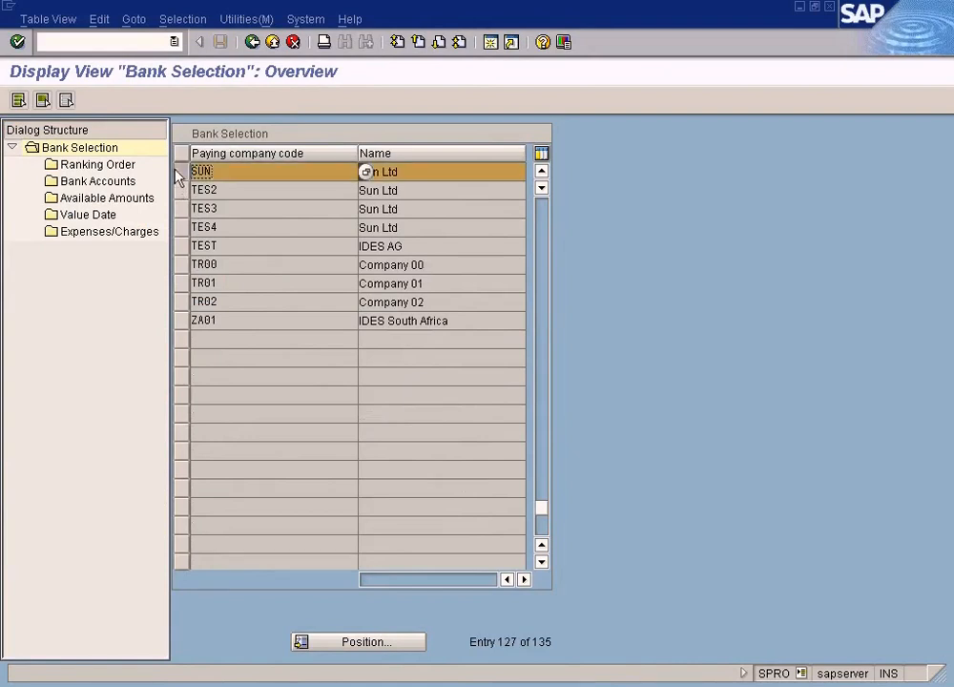
click(127, 174)
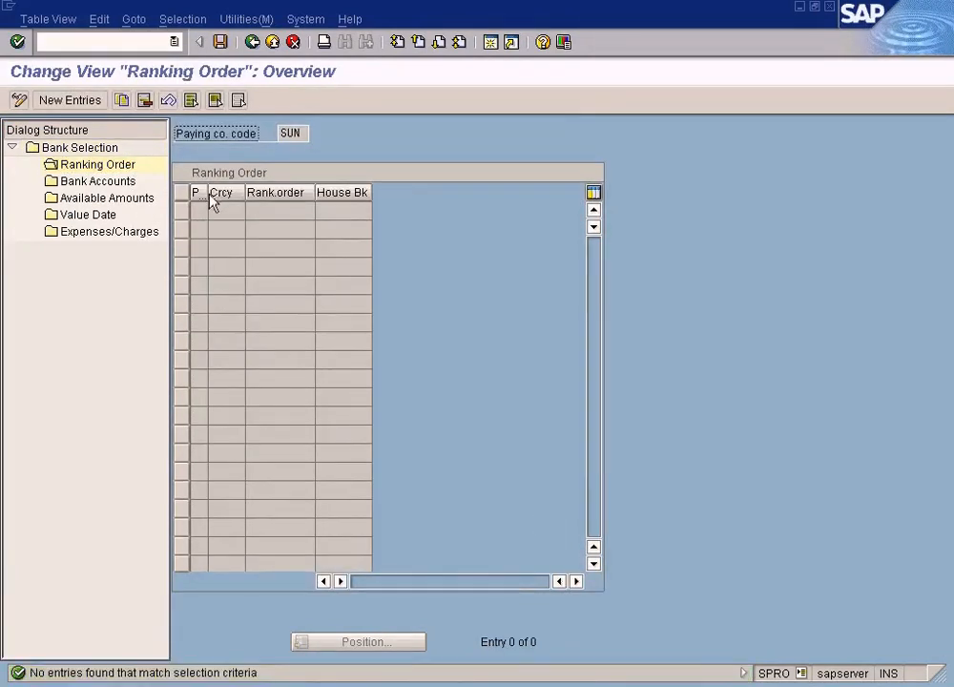
Widen the payment method, ranking order and house bank columns of the Ranking Order table.
drag(209, 196, 281, 197)
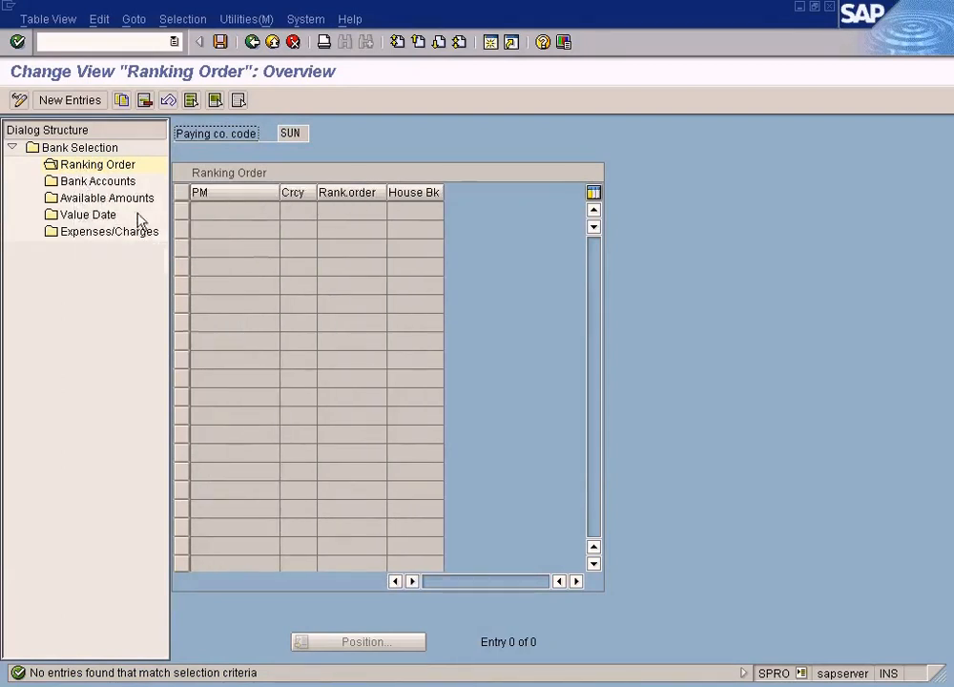
drag(445, 198, 473, 200)
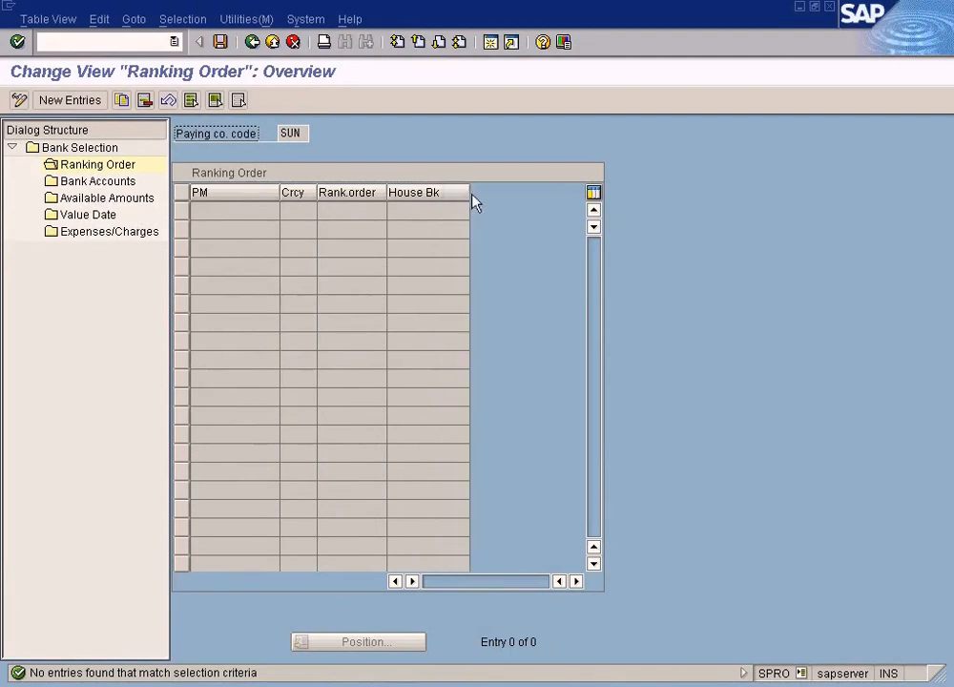
drag(386, 201, 391, 203)
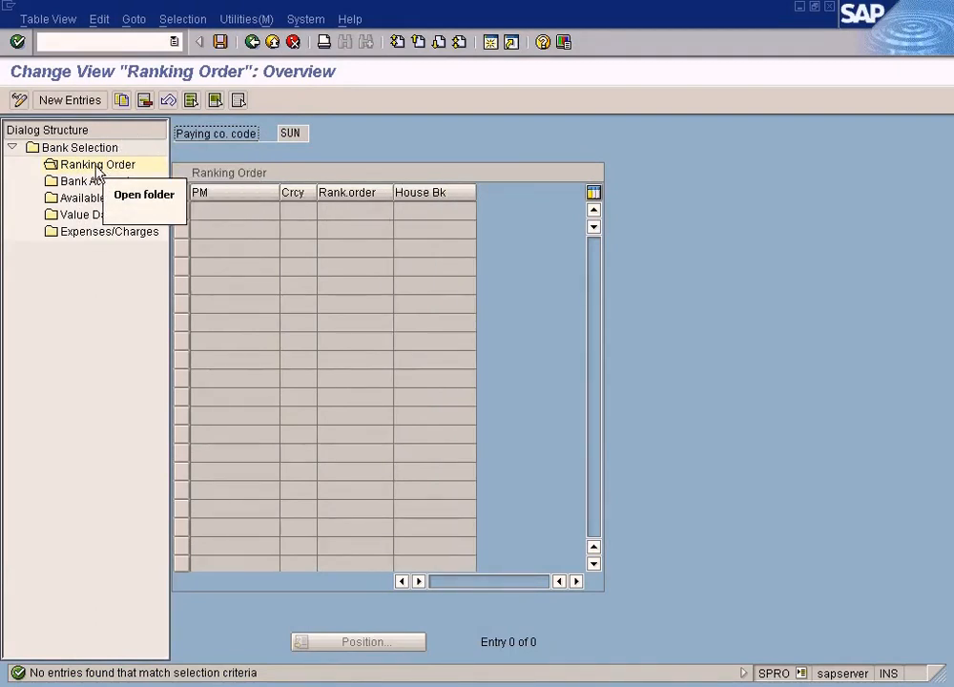
Start a new ranking order entry for SUN with payment method X chosen from the possible values.
click(69, 99)
key(F4)
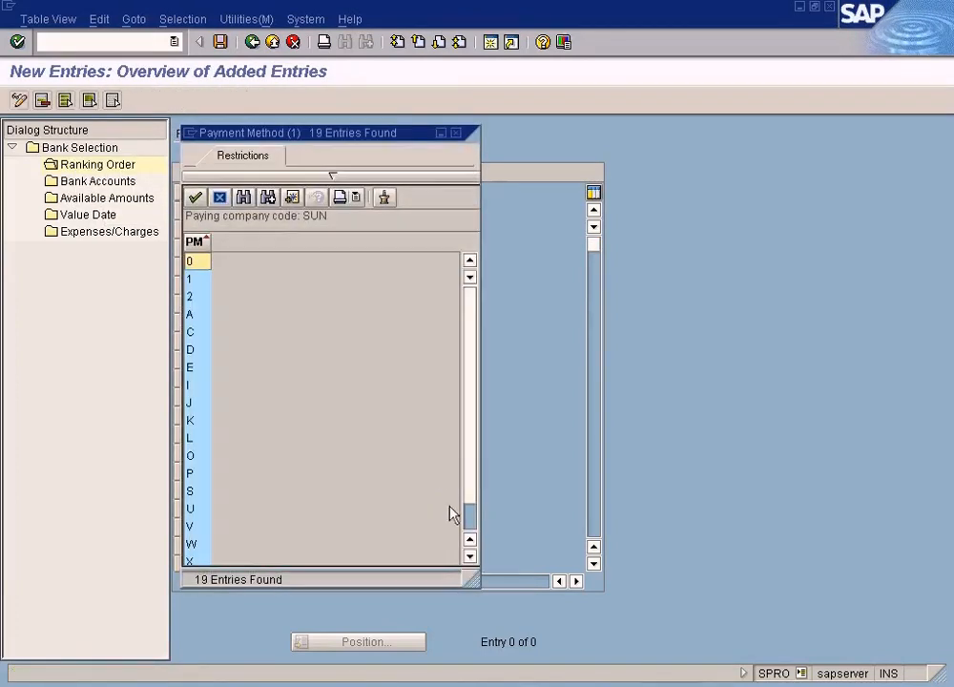
scroll(467, 529, down, 2)
click(208, 532)
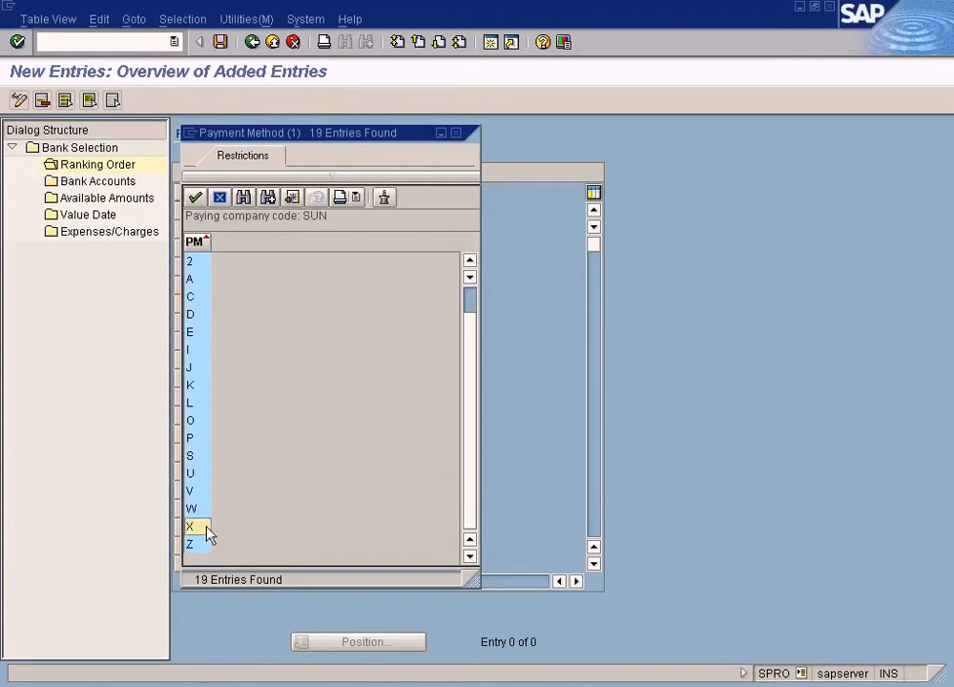
double_click(207, 528)
Set the house bank of the payment method X ranking entry to 1000, and recheck the list of available house banks.
click(309, 211)
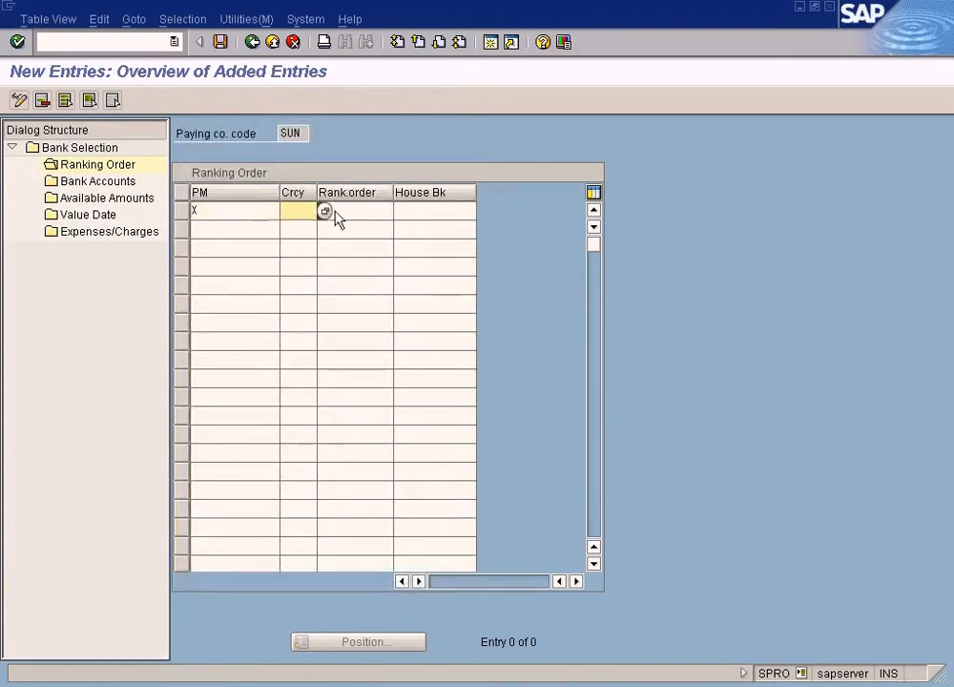
click(348, 217)
click(440, 213)
click(483, 212)
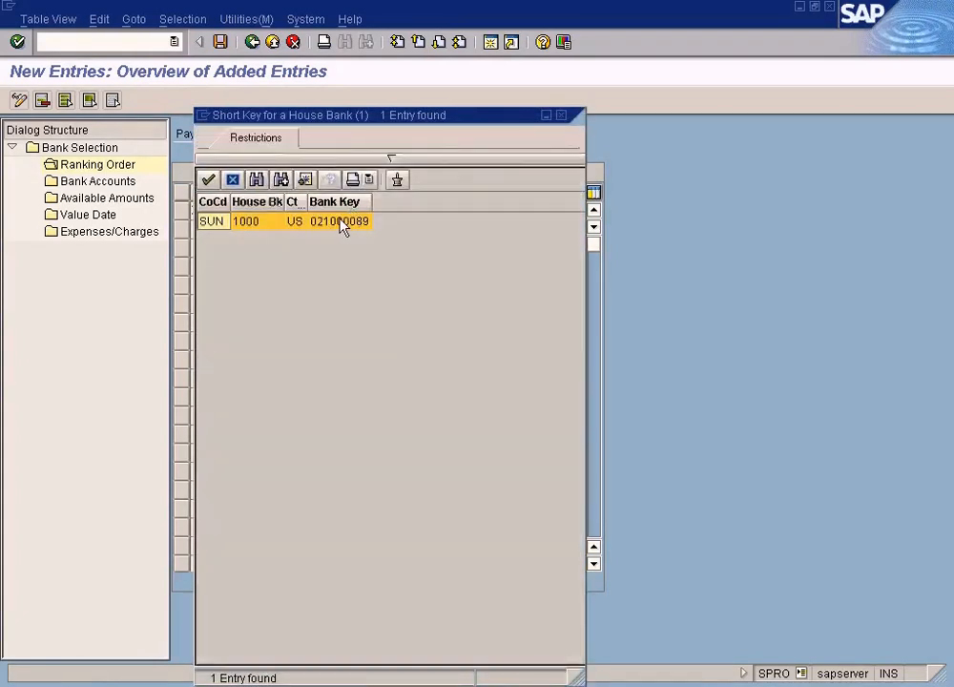
double_click(341, 223)
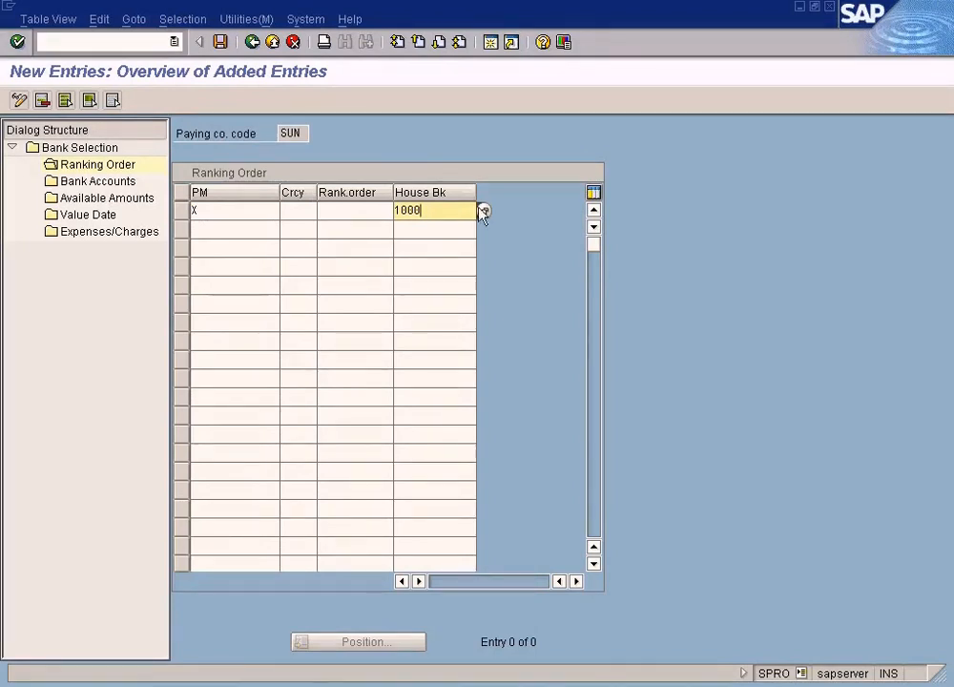
click(483, 212)
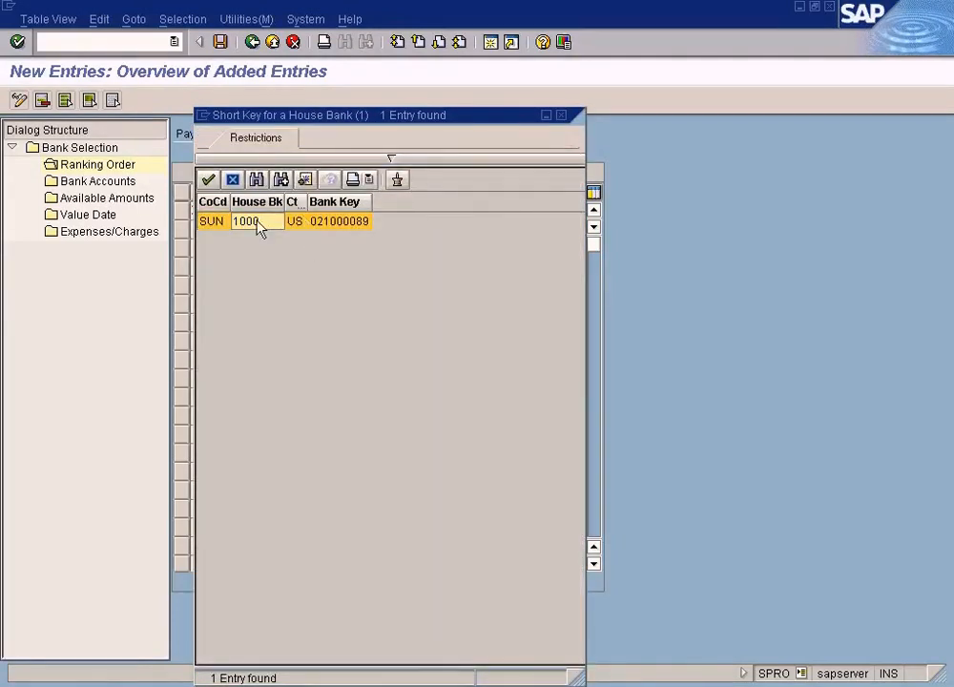
click(561, 116)
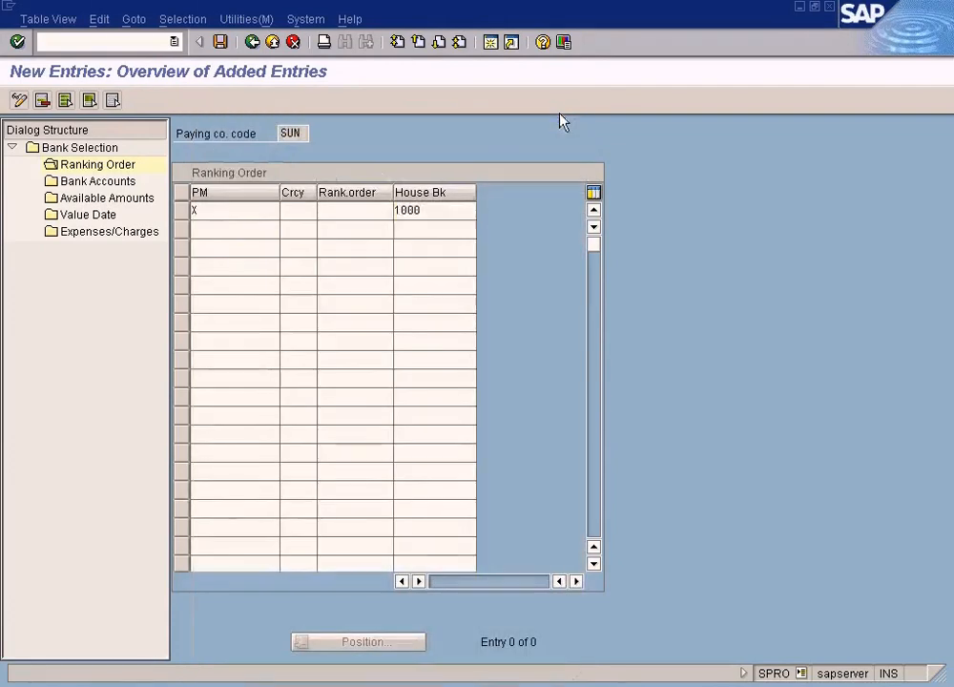
Open a separate SPRO session and display Define House Banks under Financial Accounting (New), Bank Accounting for company code SUN.
click(492, 45)
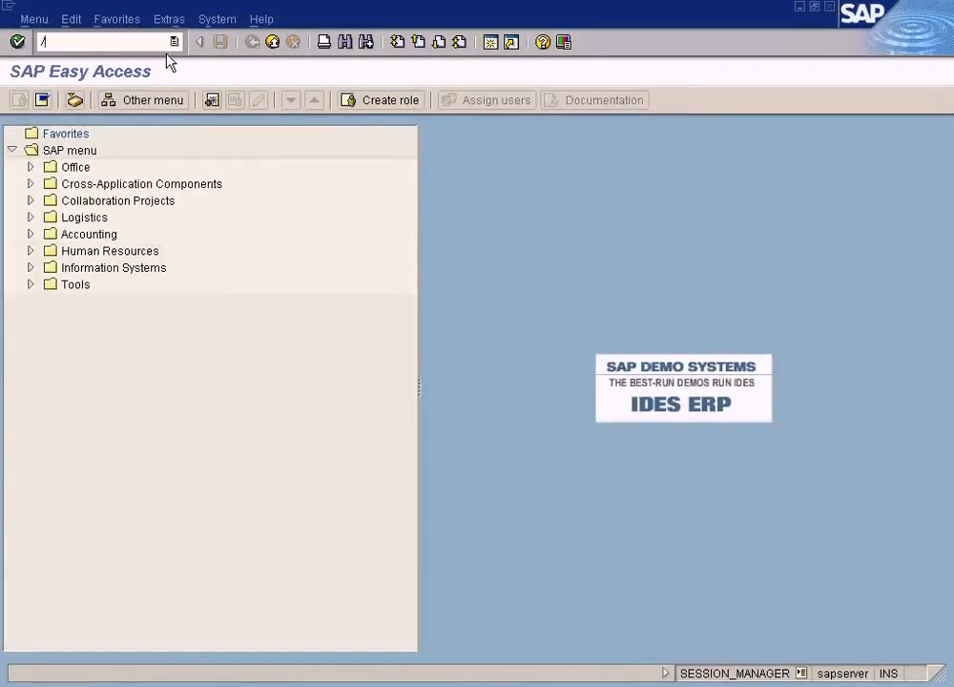
key(Return)
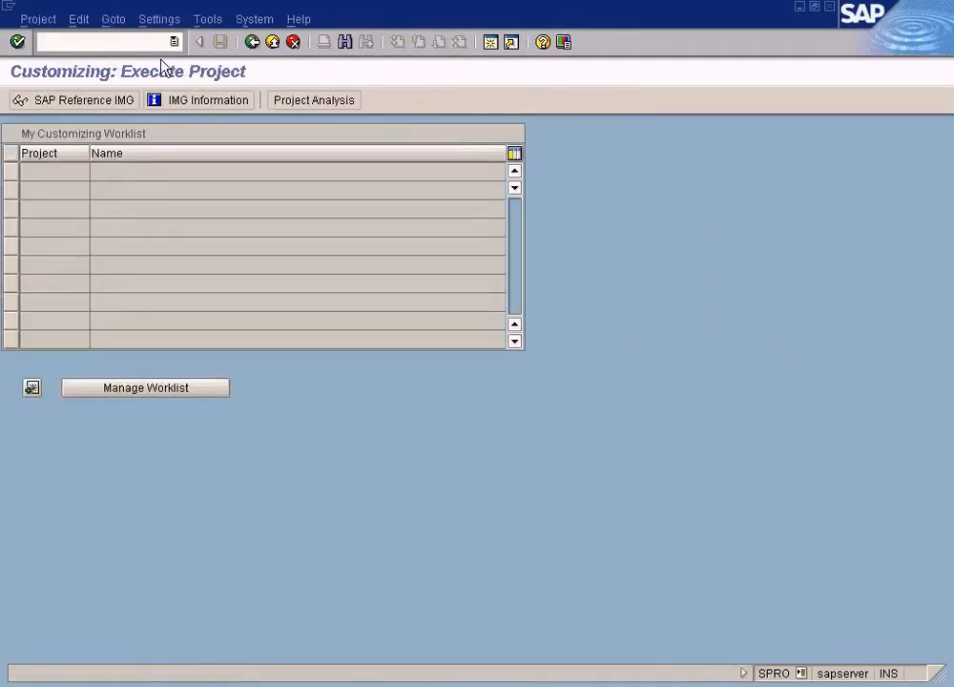
click(98, 101)
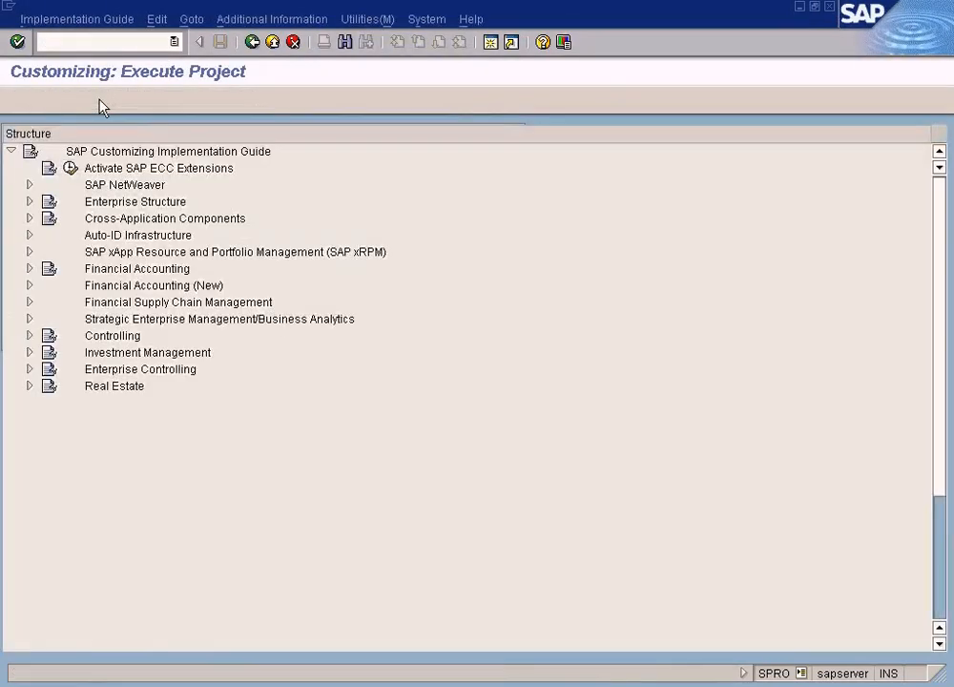
click(29, 285)
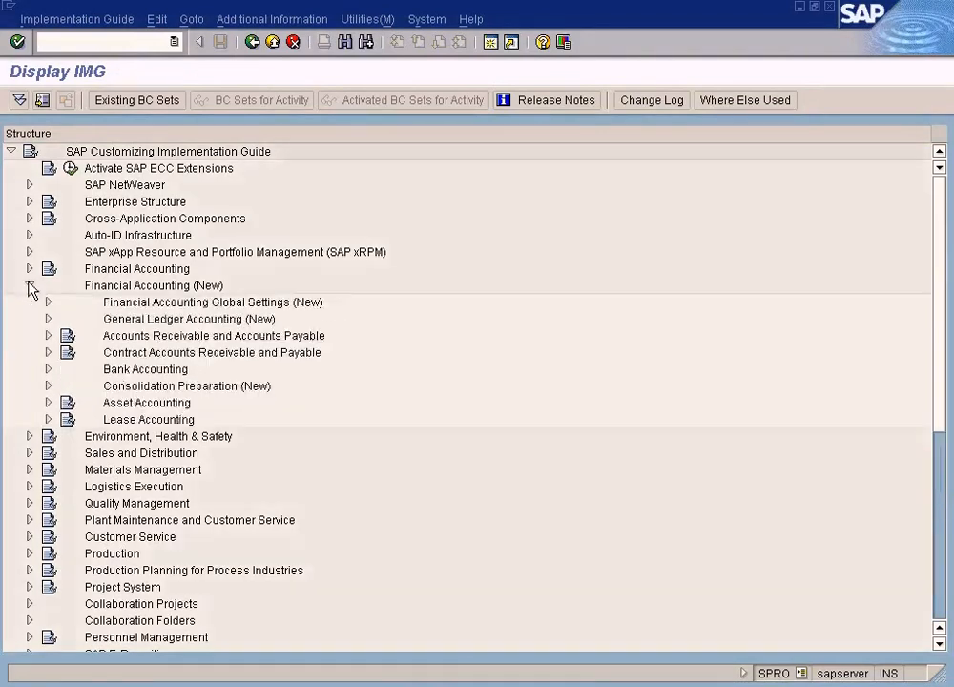
click(48, 370)
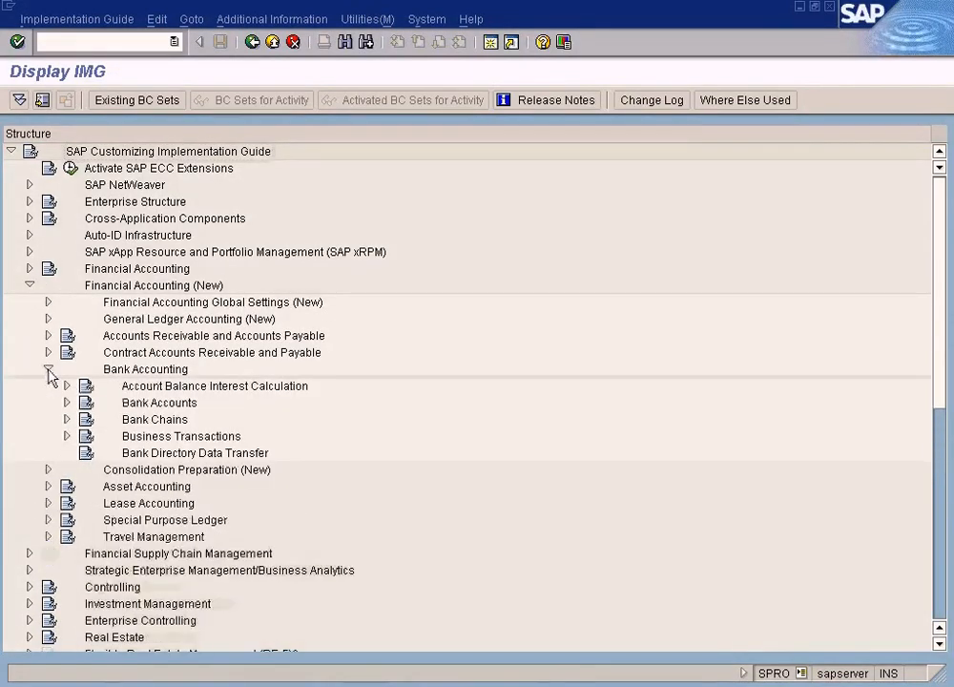
click(67, 404)
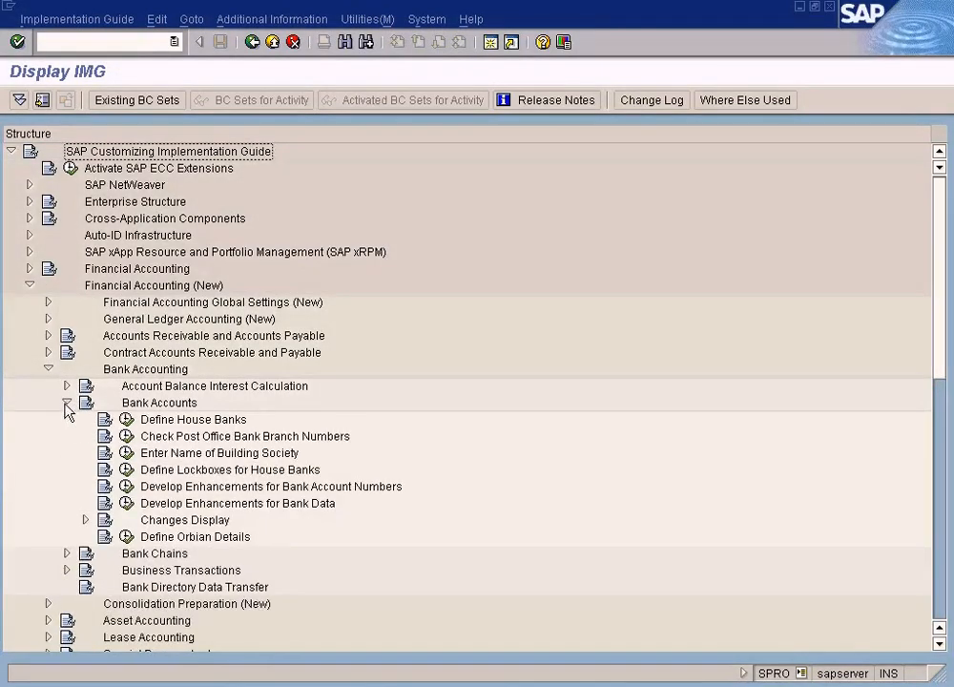
click(127, 420)
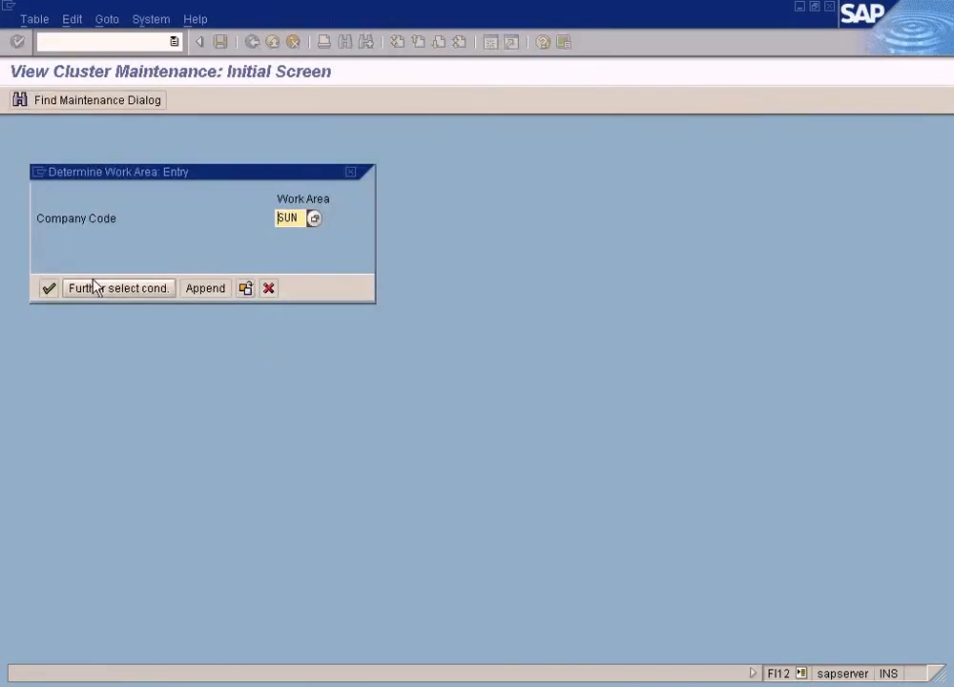
click(48, 288)
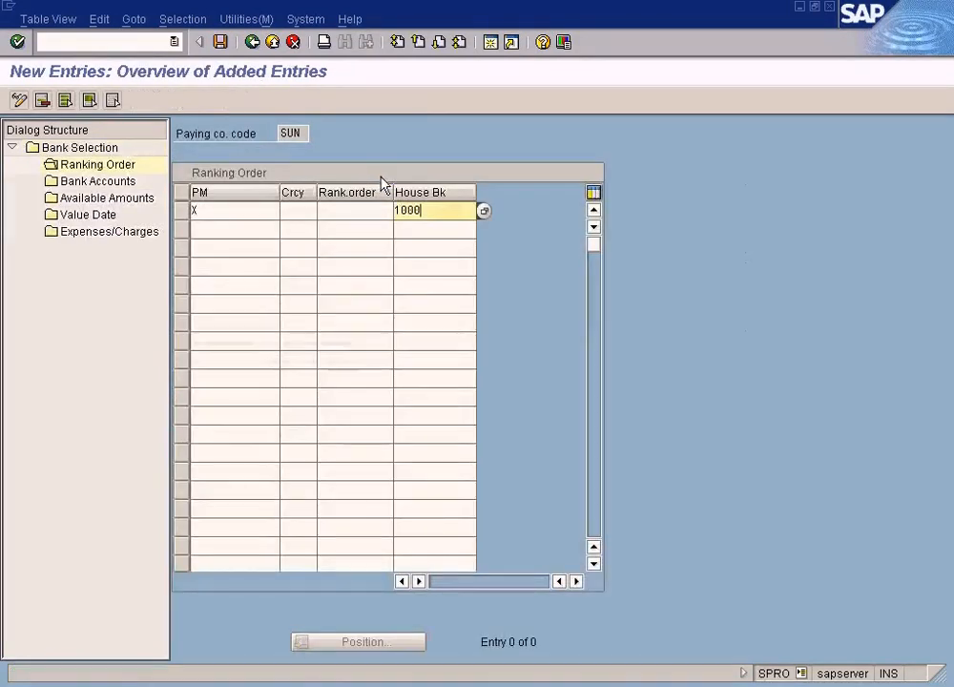
Reselect house bank 1000 from the possible values for the payment method X ranking entry and set its currency to USD.
click(484, 211)
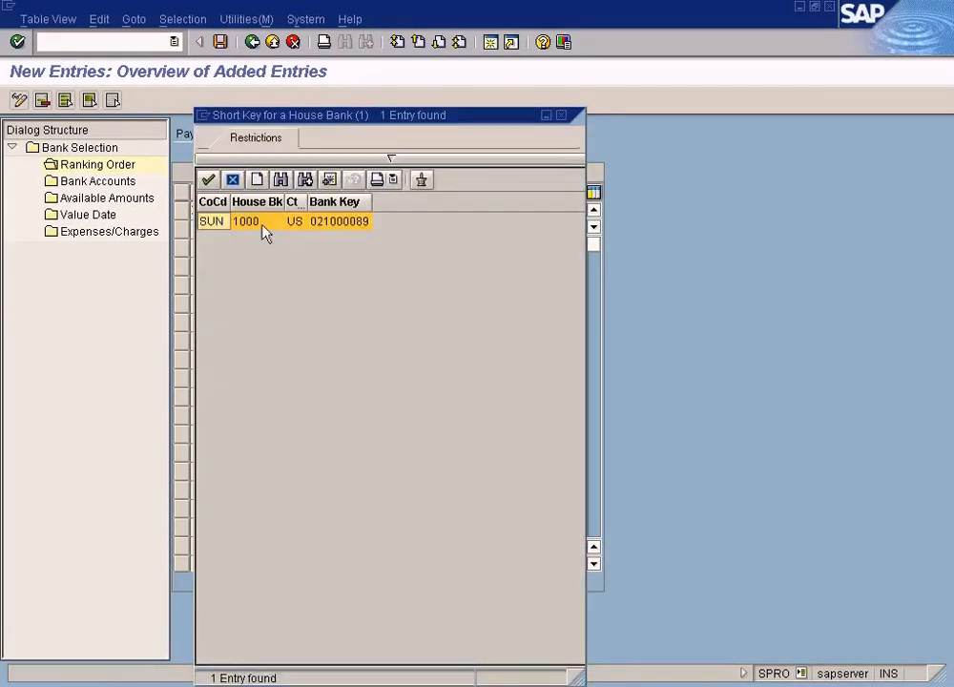
double_click(259, 219)
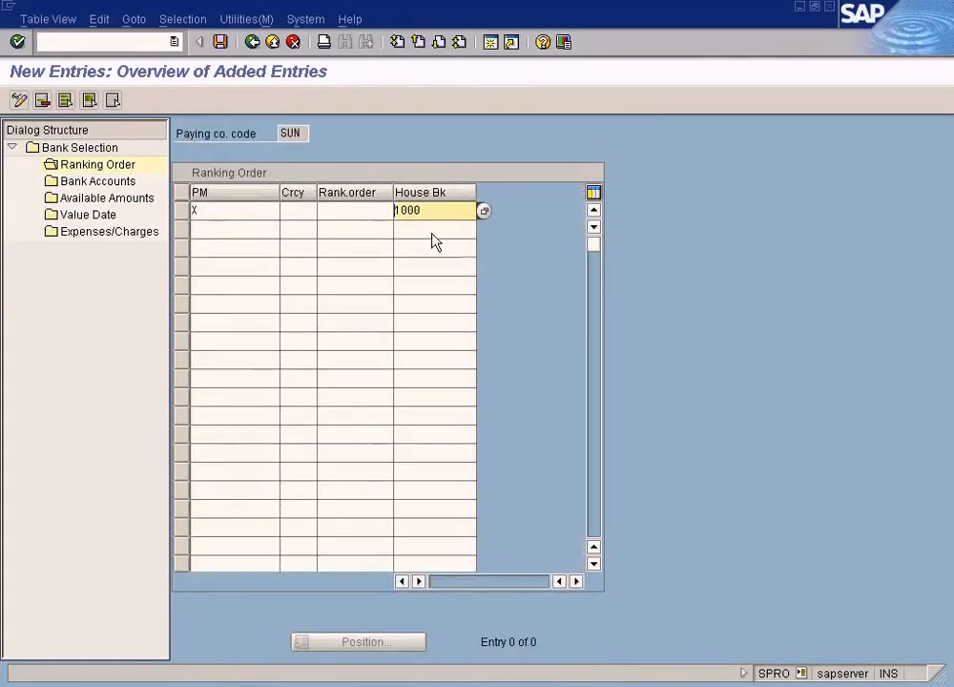
click(345, 209)
click(313, 210)
text(USD)
key(Tab)
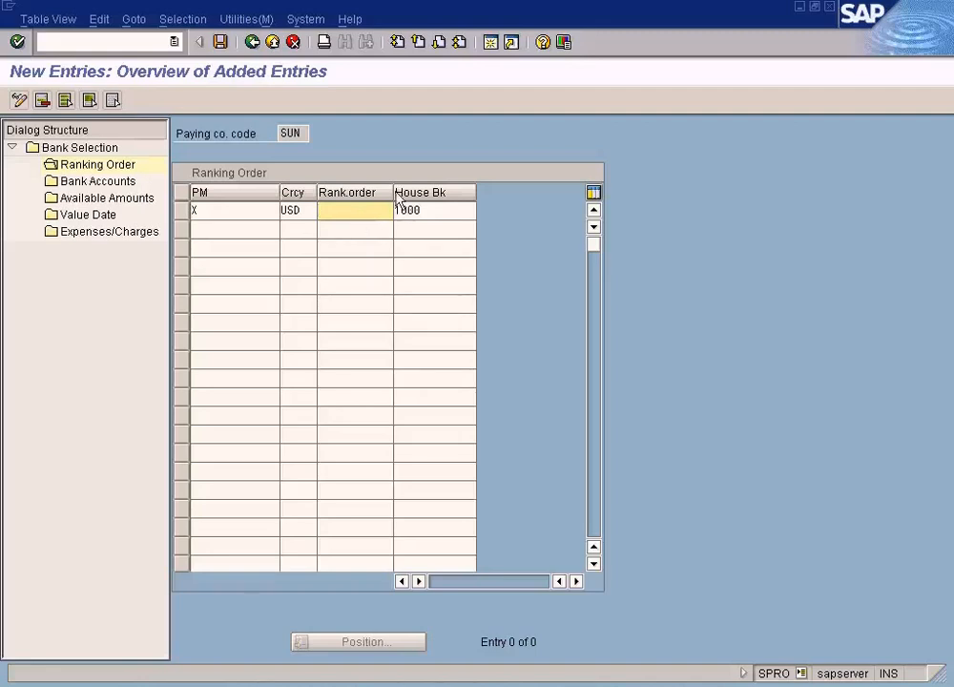
Add a second ranking order row with payment method X and no currency.
click(450, 212)
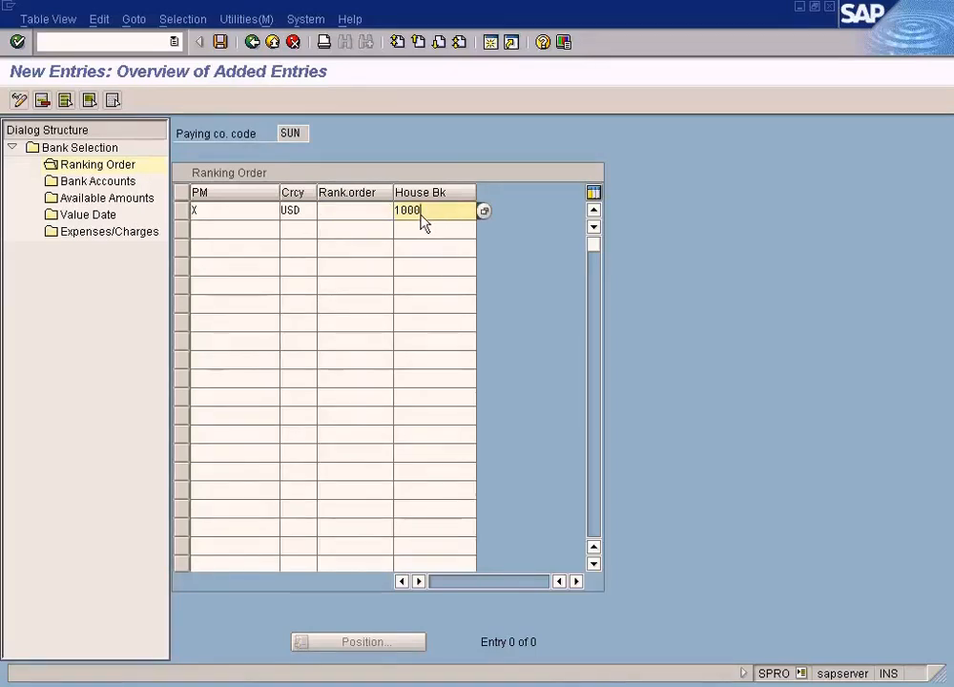
click(421, 230)
click(422, 249)
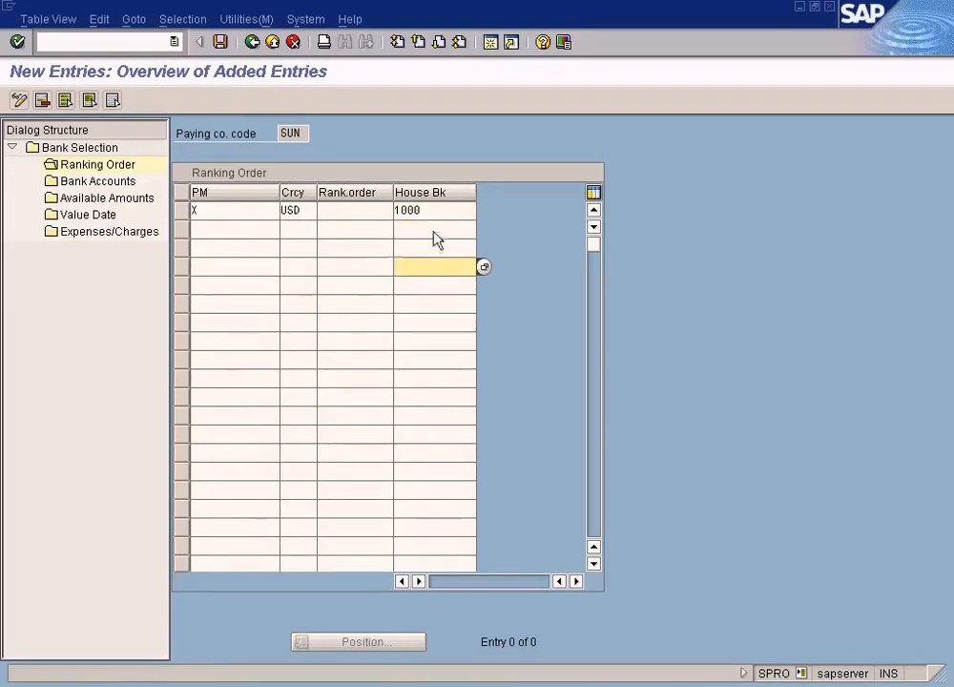
click(433, 231)
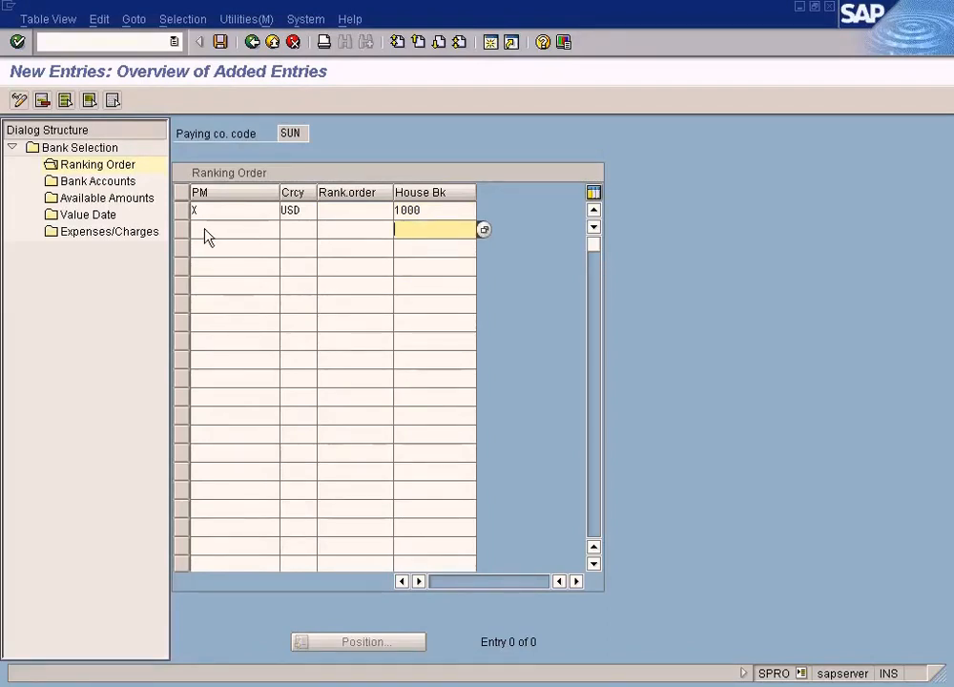
click(237, 240)
text(X)
click(303, 230)
click(341, 231)
click(415, 231)
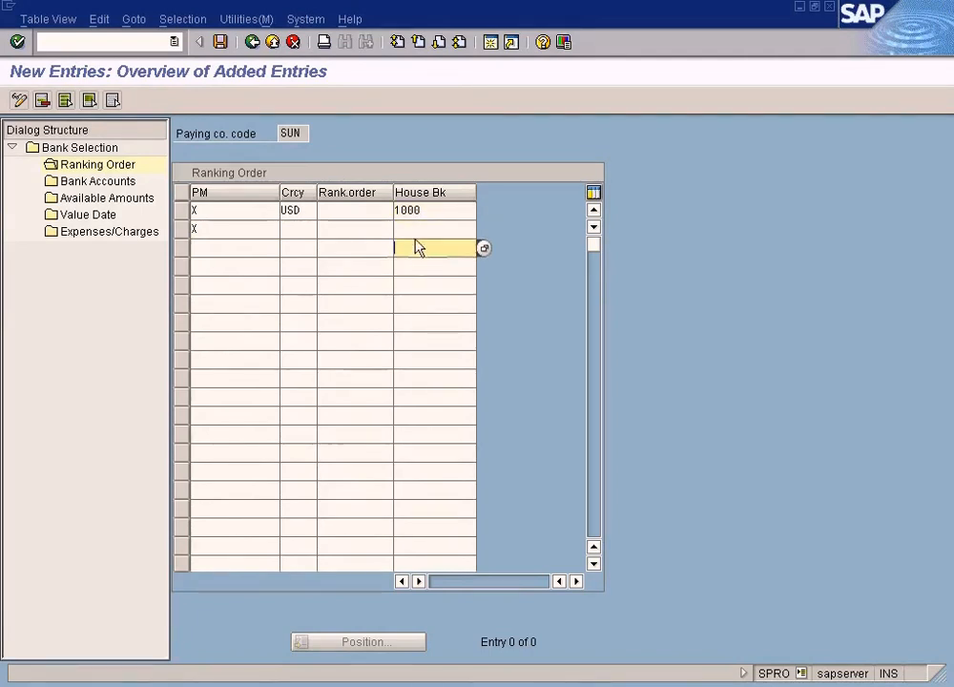
click(419, 215)
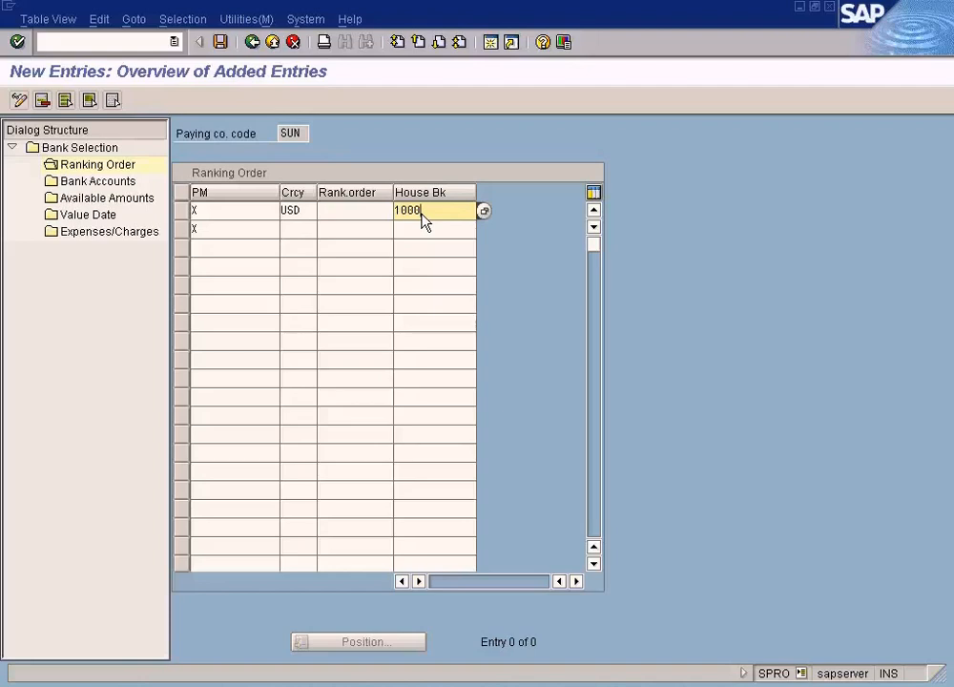
click(420, 229)
click(422, 248)
click(422, 267)
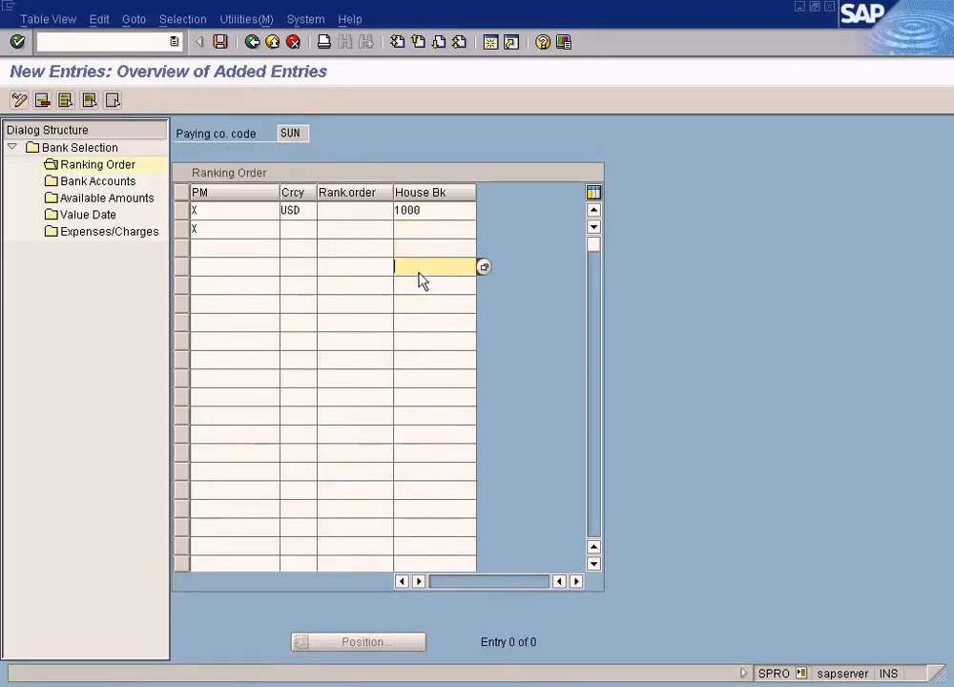
click(231, 266)
click(235, 230)
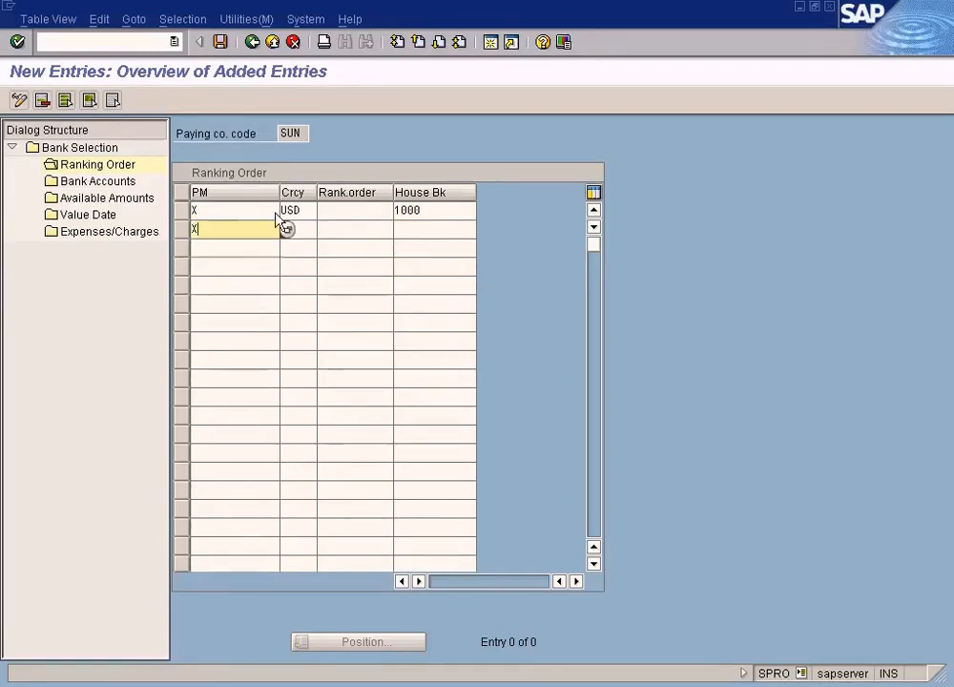
click(449, 211)
click(427, 230)
click(426, 248)
click(420, 286)
click(423, 267)
click(427, 248)
click(428, 229)
click(429, 211)
click(431, 232)
click(429, 249)
click(425, 267)
click(426, 246)
click(427, 212)
click(427, 230)
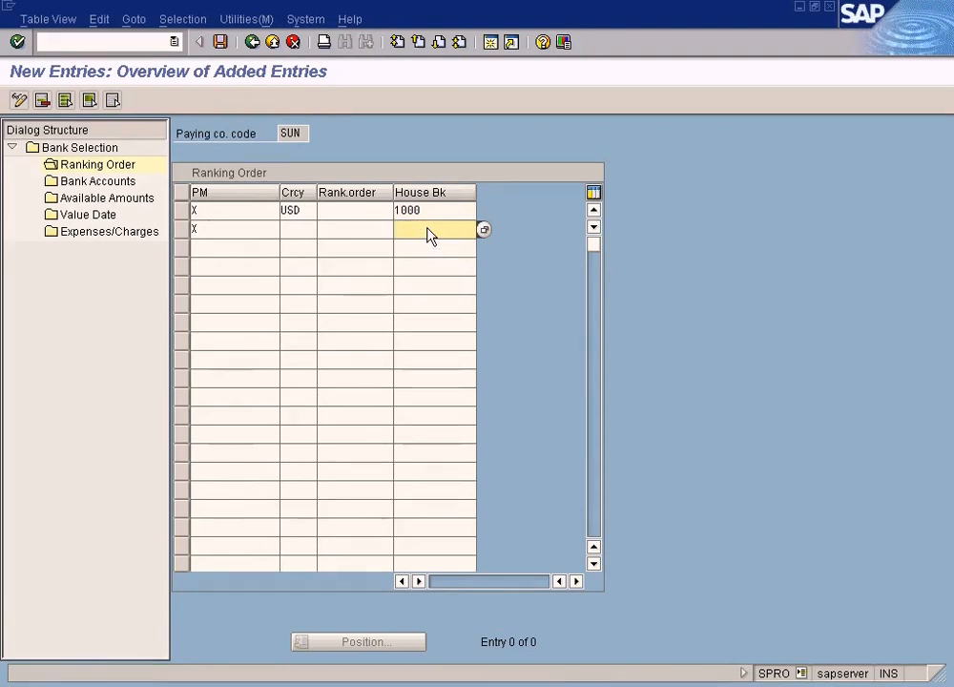
click(355, 210)
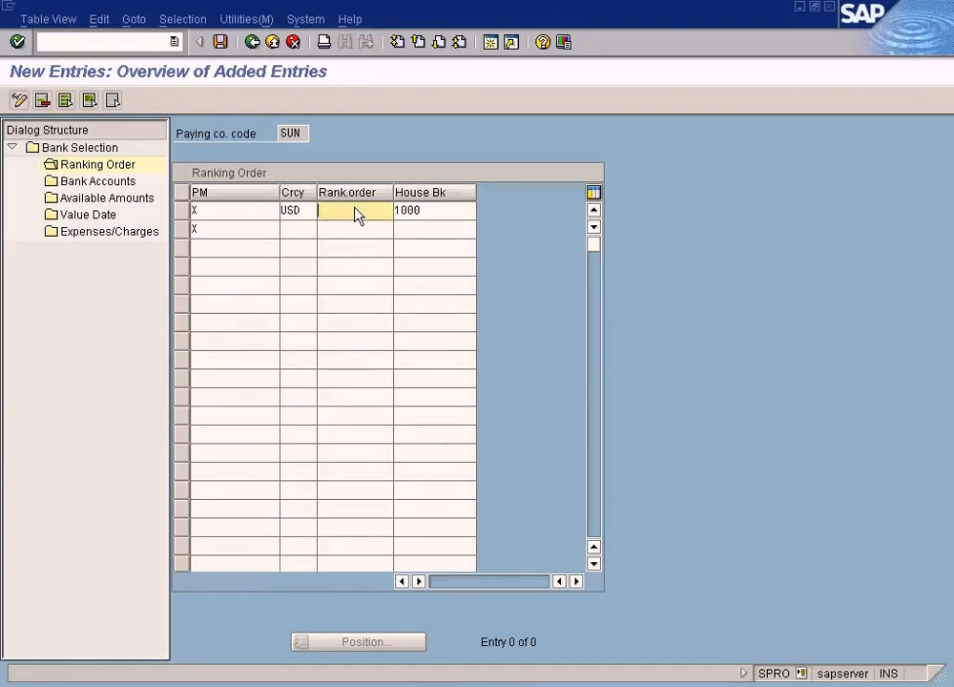
Enter house bank 2000 in the second ranking row and house bank 3000 in the third row.
click(426, 232)
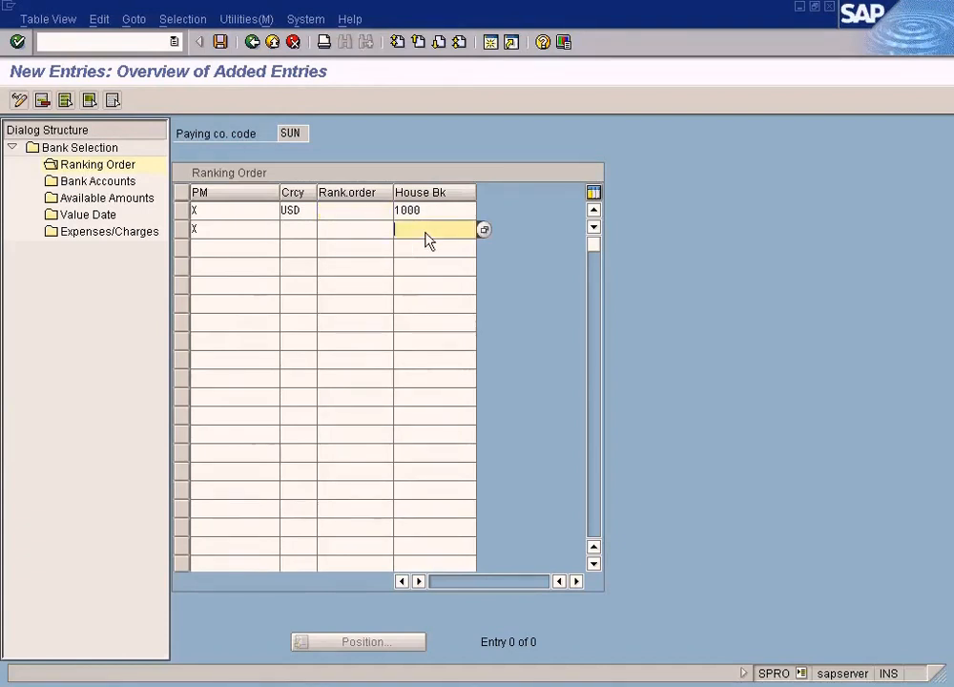
text(2000)
click(420, 250)
text(3000)
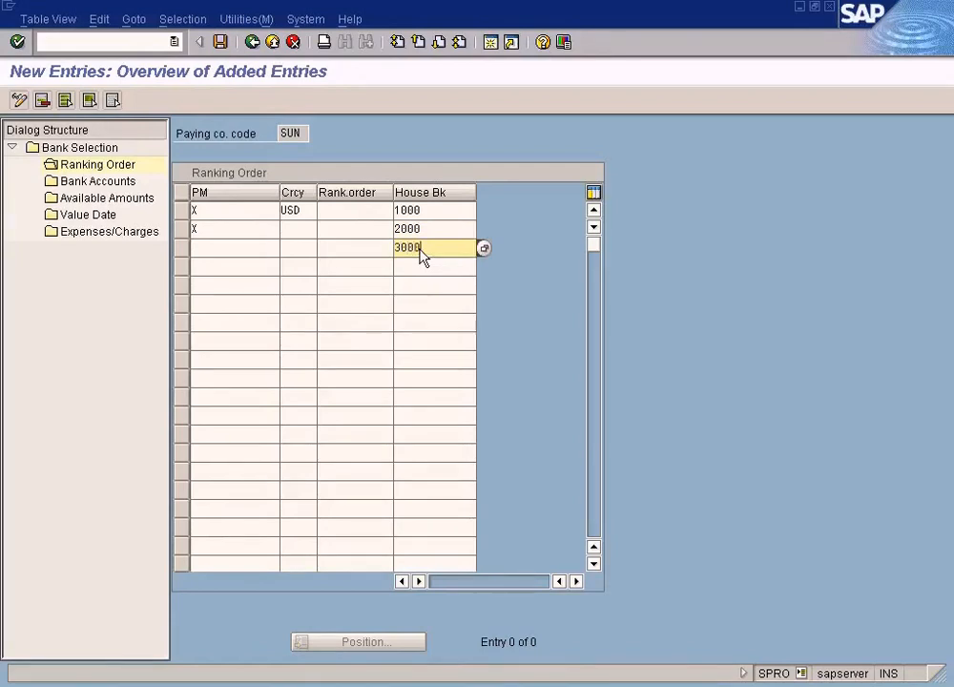
Assign payment method X to the third and fourth ranking rows, and give the fourth row house bank 4000.
click(247, 249)
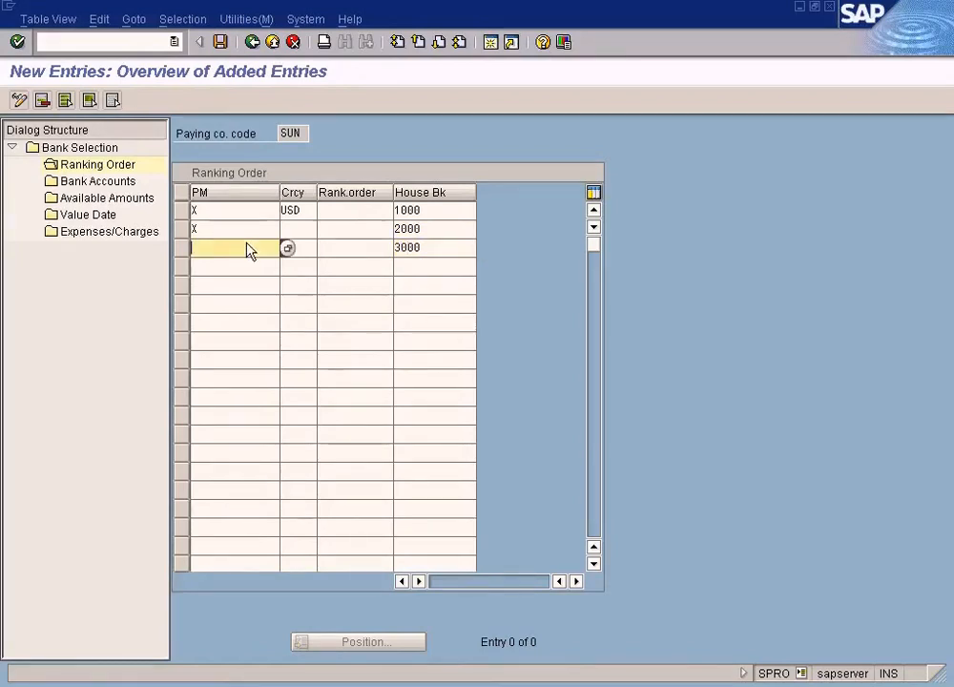
text(X)
click(236, 277)
text(X)
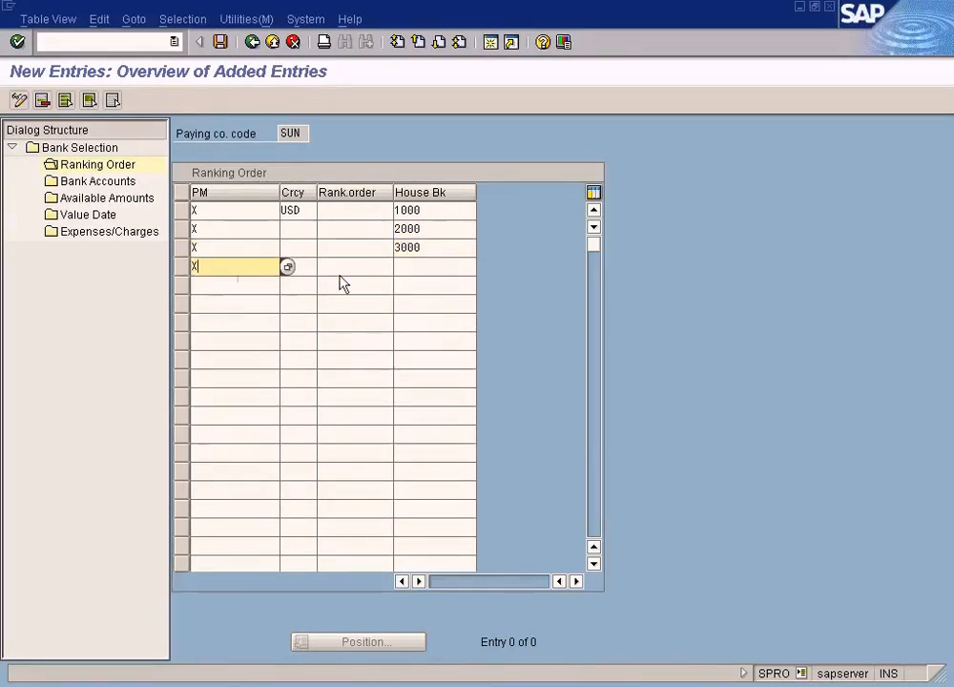
click(436, 275)
text(4000)
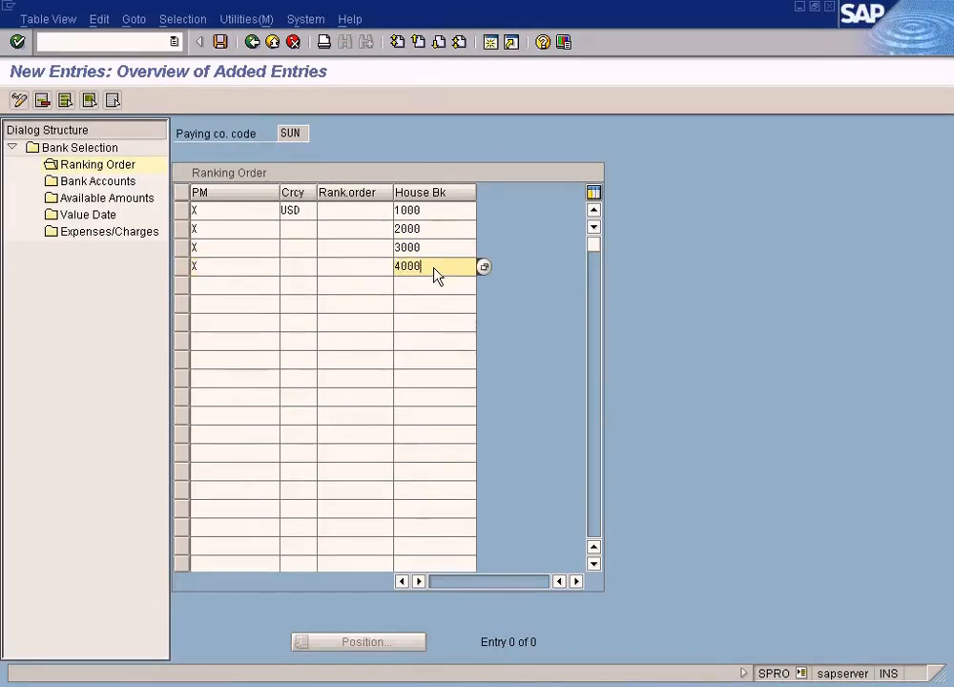
Set the ranking order to 1, 2, 3 and 4 for house banks 1000, 2000, 3000 and 4000.
click(353, 208)
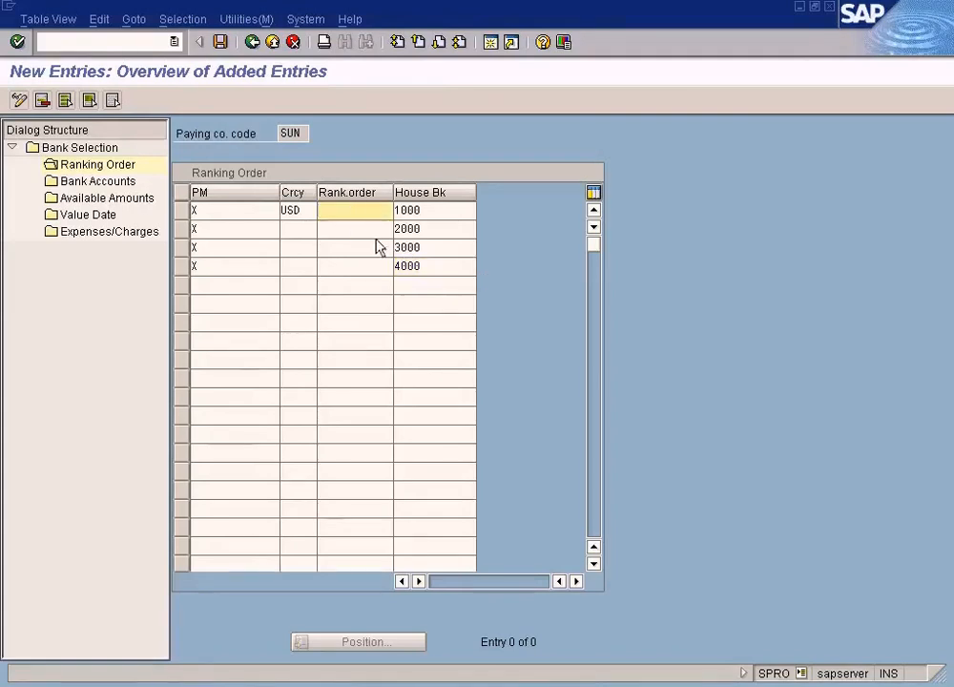
text(1)
click(361, 236)
text(2)
click(349, 249)
text(3)
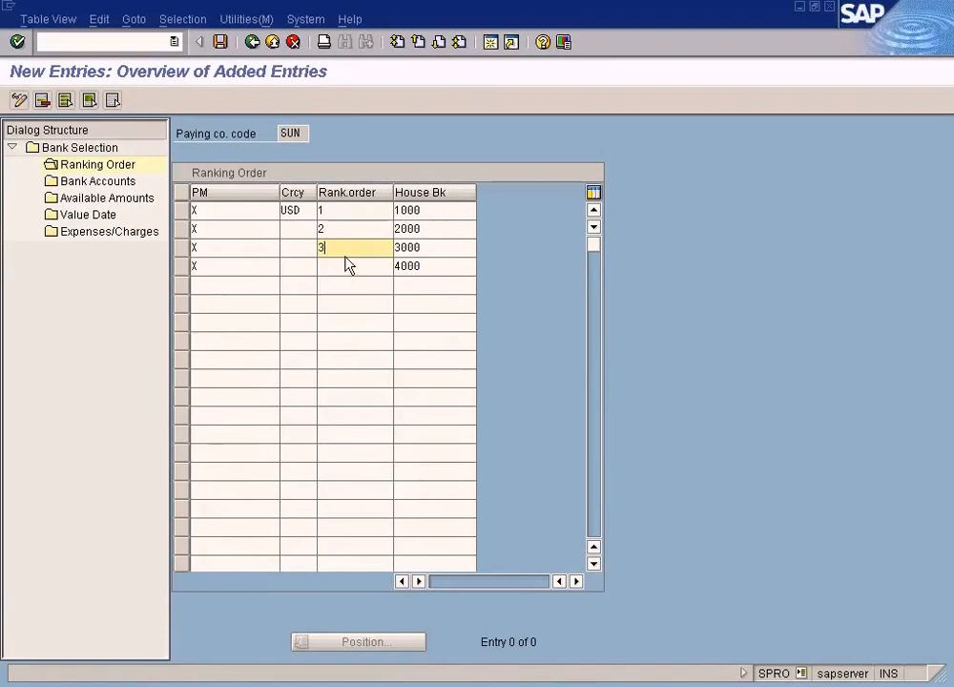
click(347, 265)
text(4)
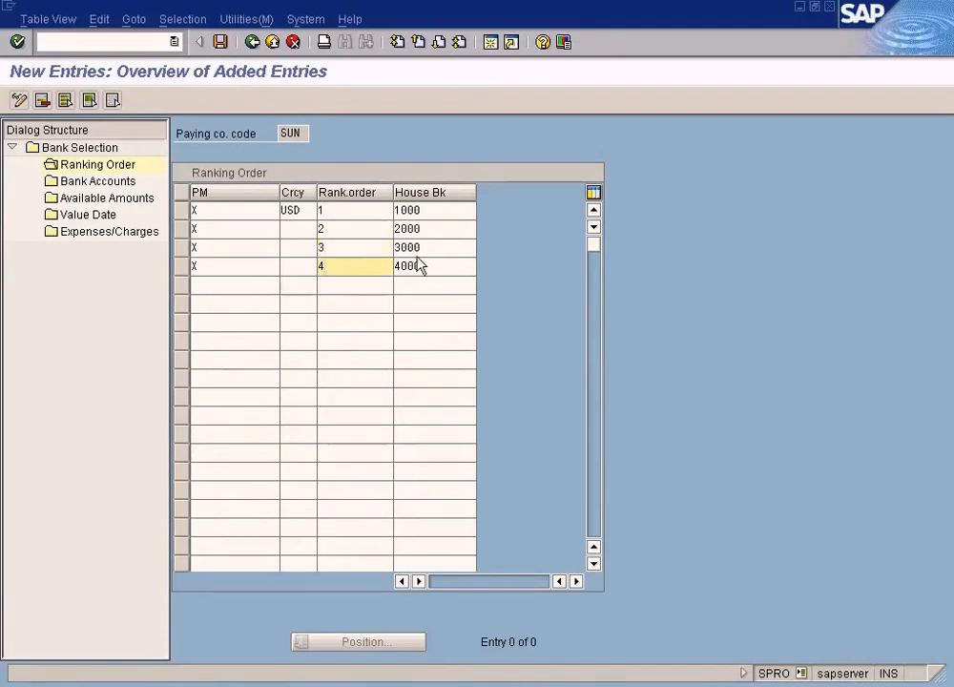
click(441, 212)
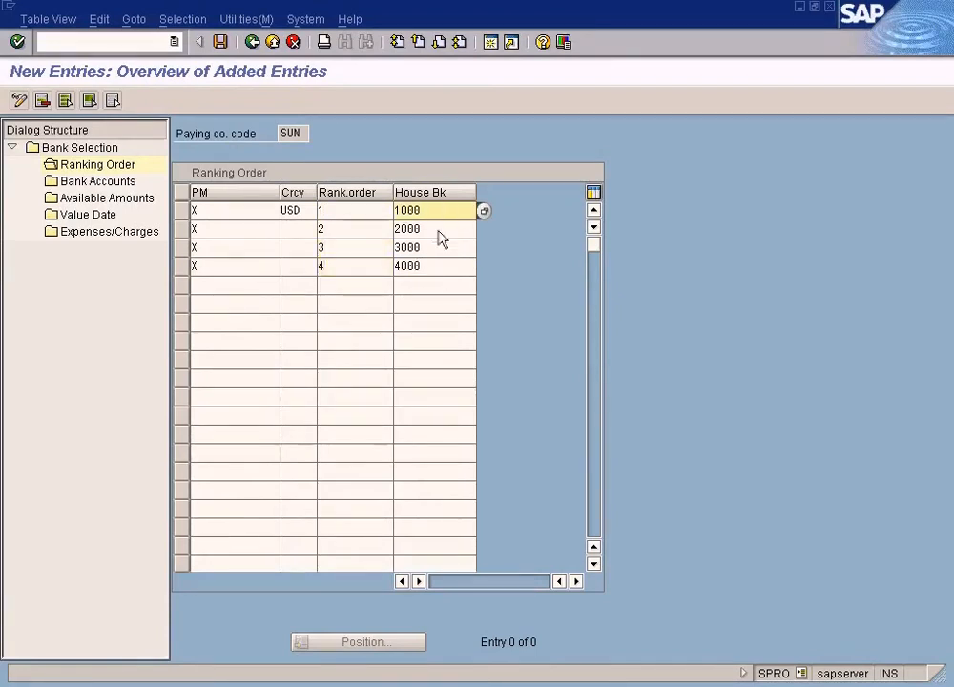
click(438, 232)
click(437, 249)
click(436, 267)
click(439, 231)
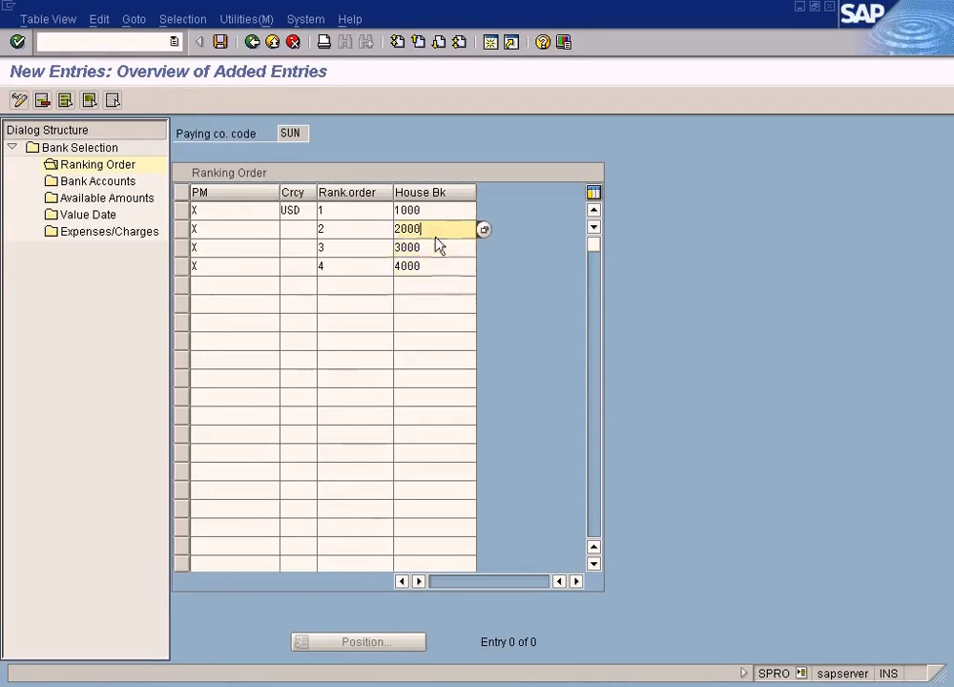
click(437, 212)
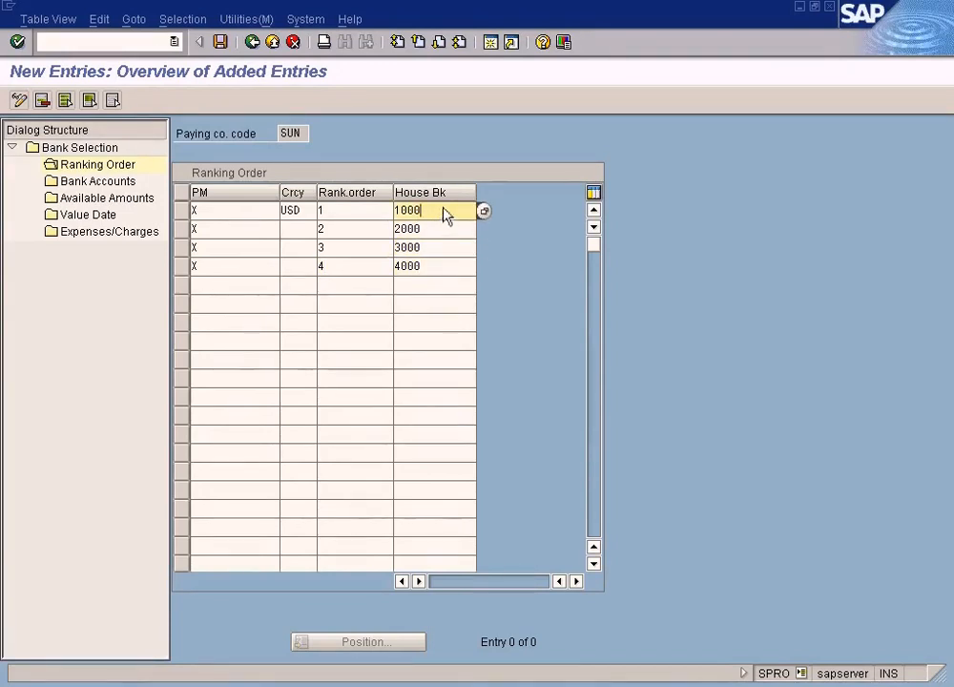
drag(443, 211, 368, 208)
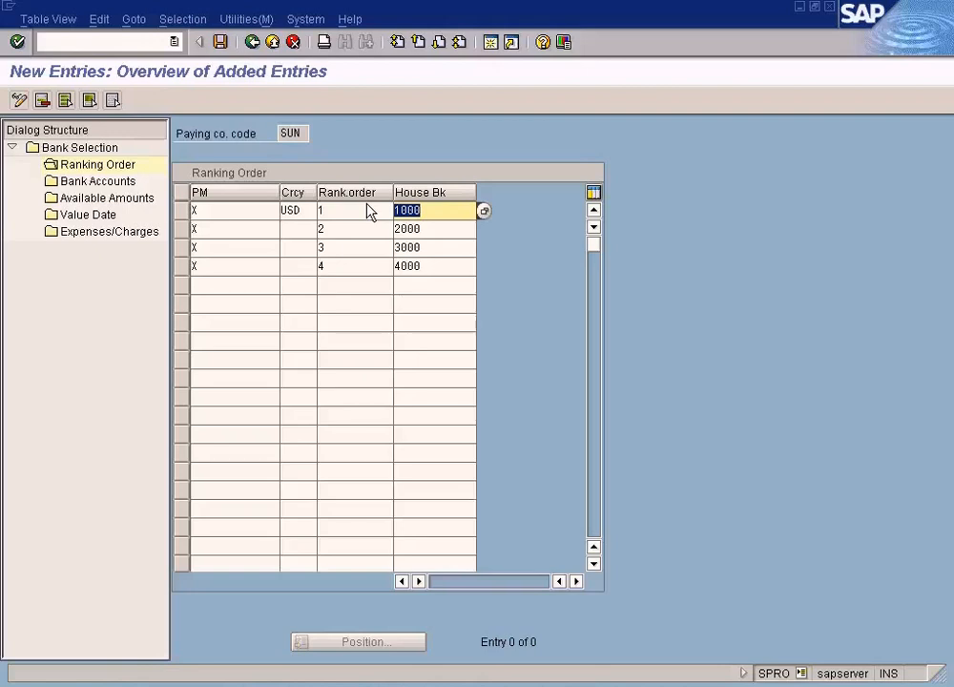
click(408, 229)
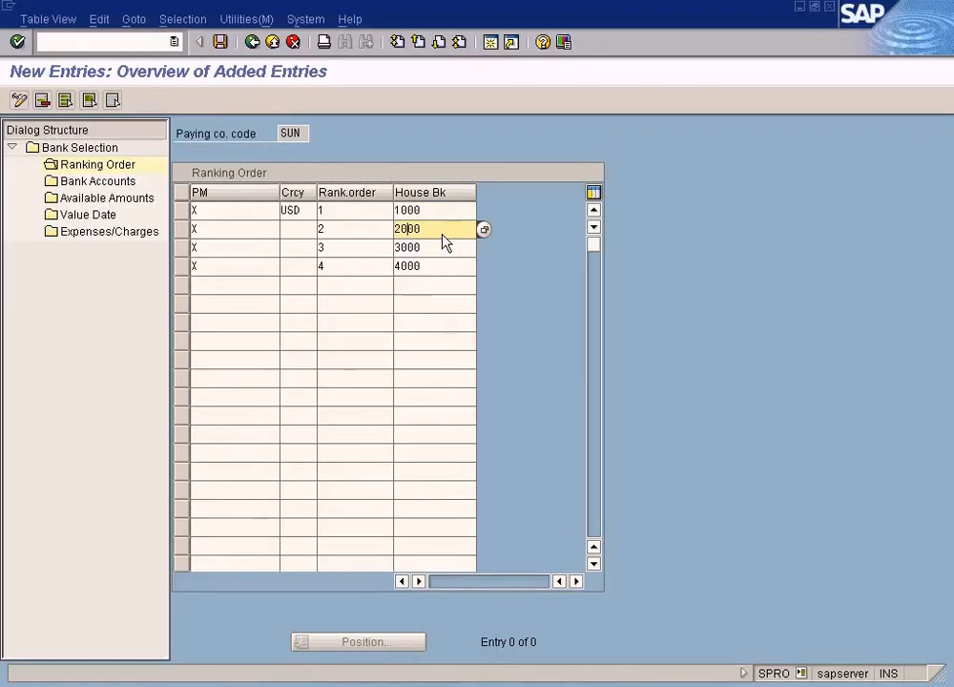
click(431, 248)
click(423, 268)
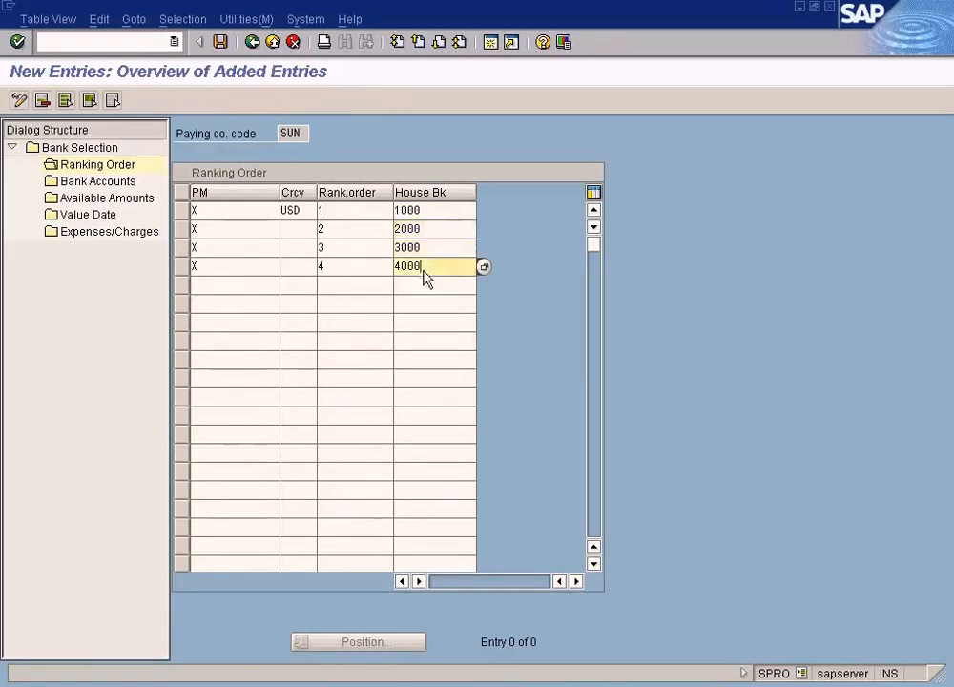
Reverse the ranking order to 4, 3, 2 and 1 for house banks 1000, 2000, 3000 and 4000.
drag(335, 267, 270, 268)
text(1)
drag(341, 229, 302, 232)
text(3)
drag(386, 250, 311, 251)
text(2)
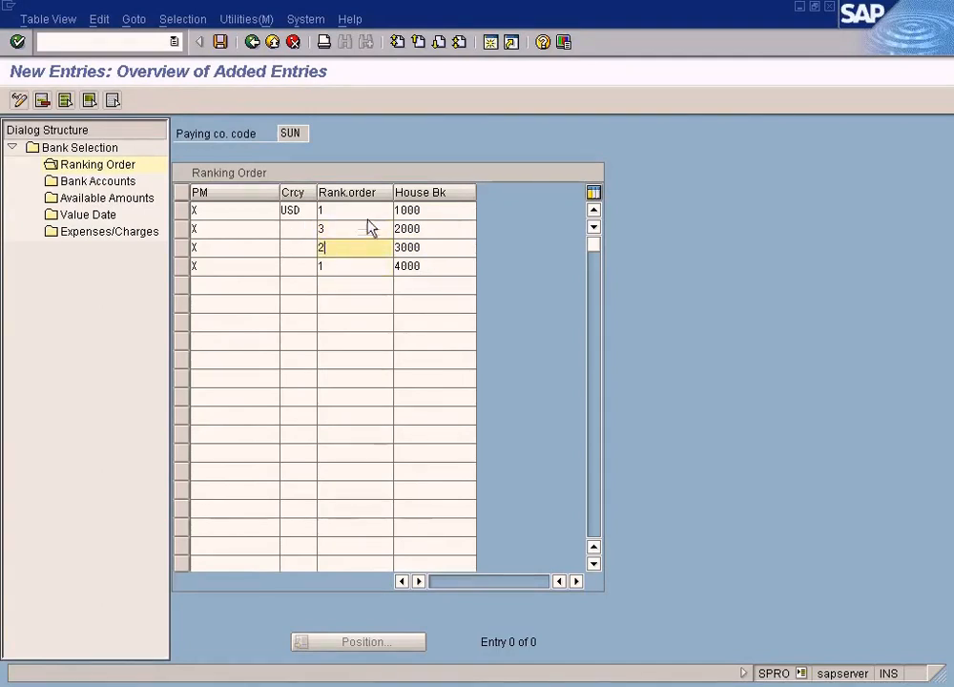
drag(353, 211, 286, 217)
text(4)
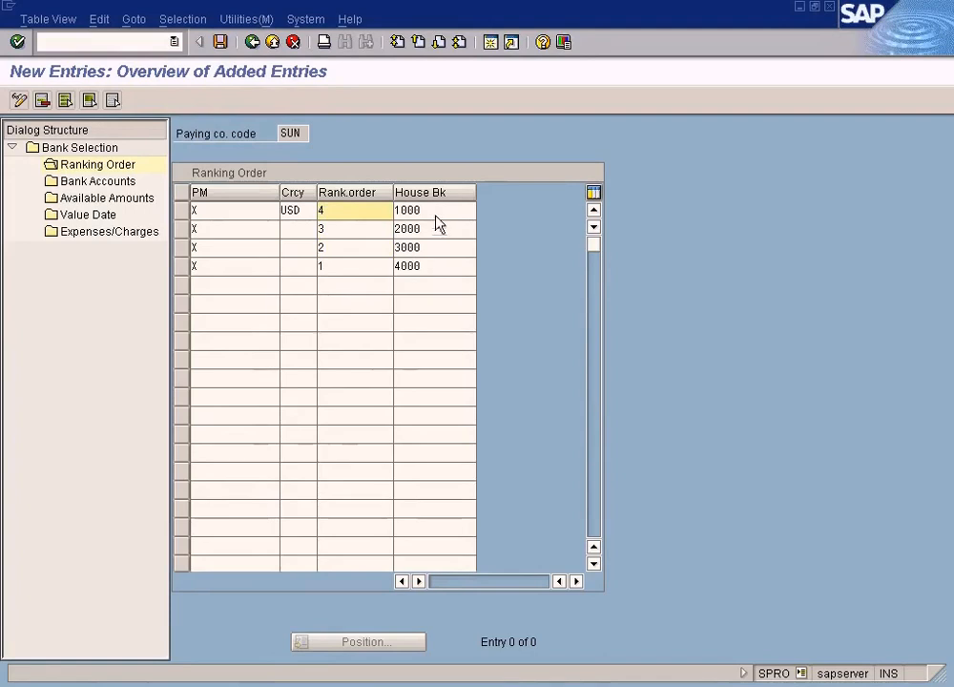
click(432, 215)
click(428, 250)
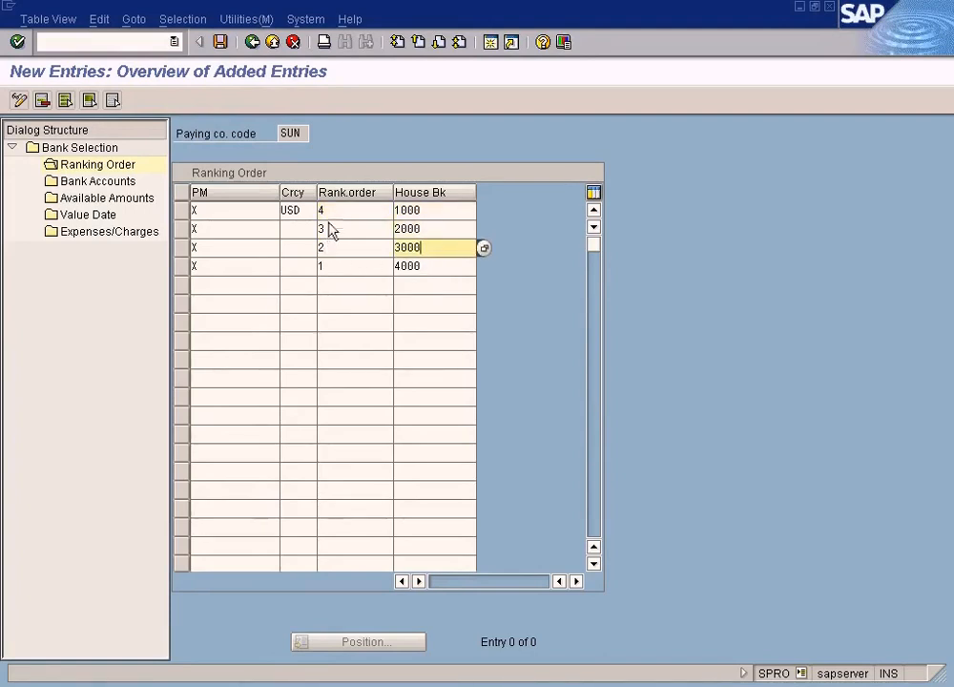
click(419, 268)
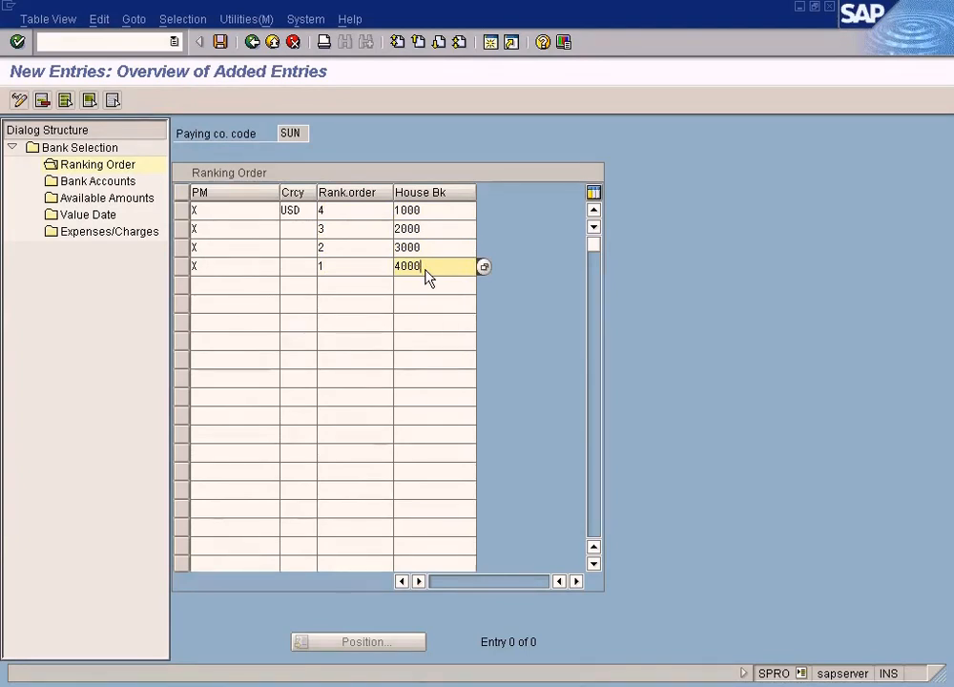
drag(431, 271, 373, 271)
click(424, 255)
Set the ranking order of house bank 3000 to 3 and of house bank 2000 to 2.
click(341, 255)
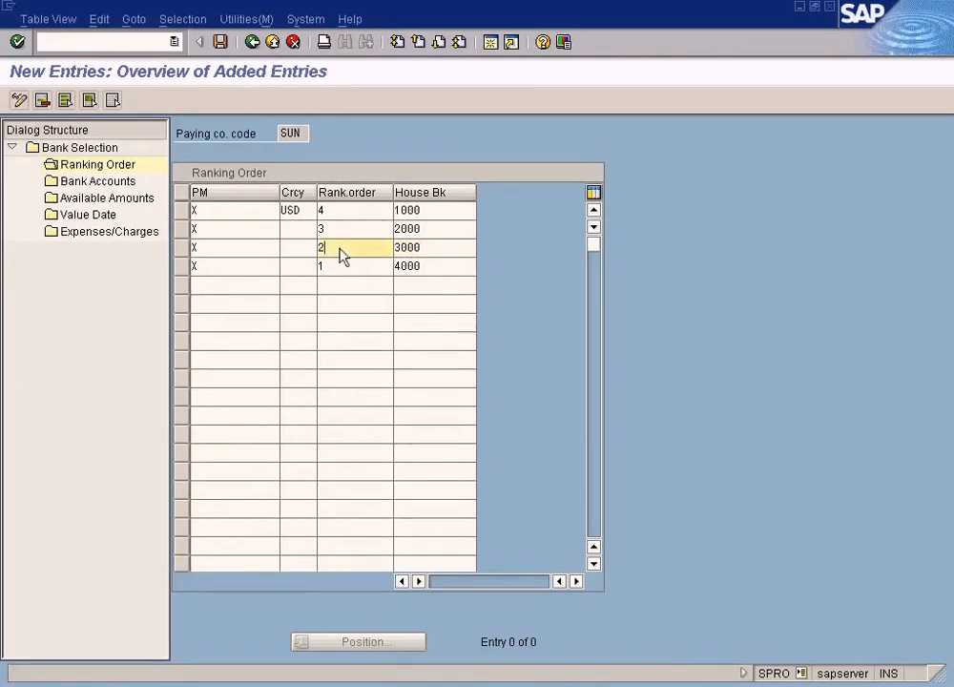
key(BackSpace)
text(3)
double_click(321, 230)
text(2)
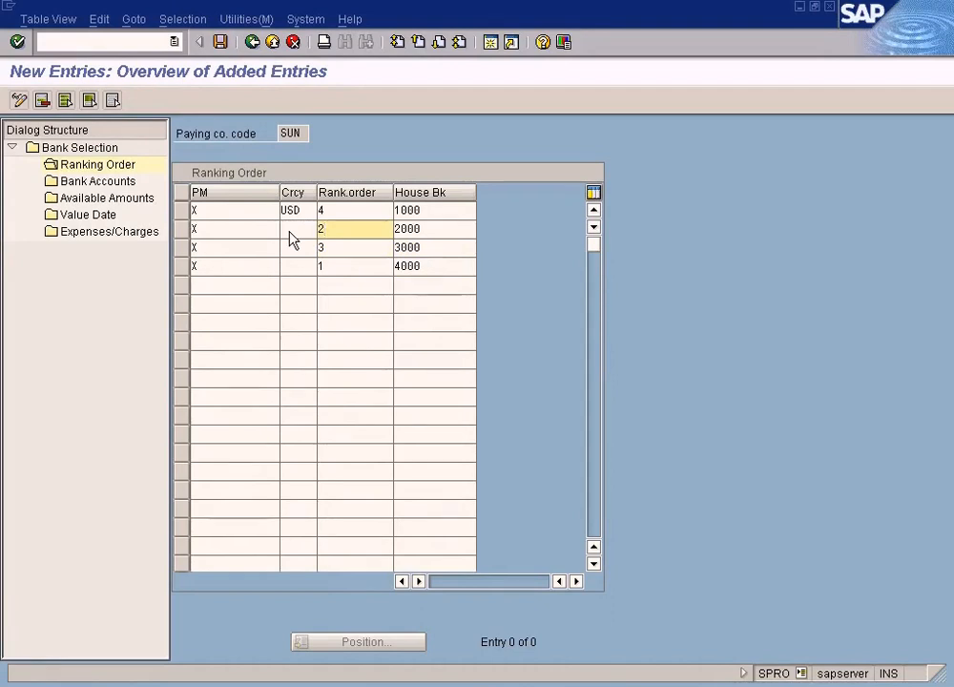
click(415, 270)
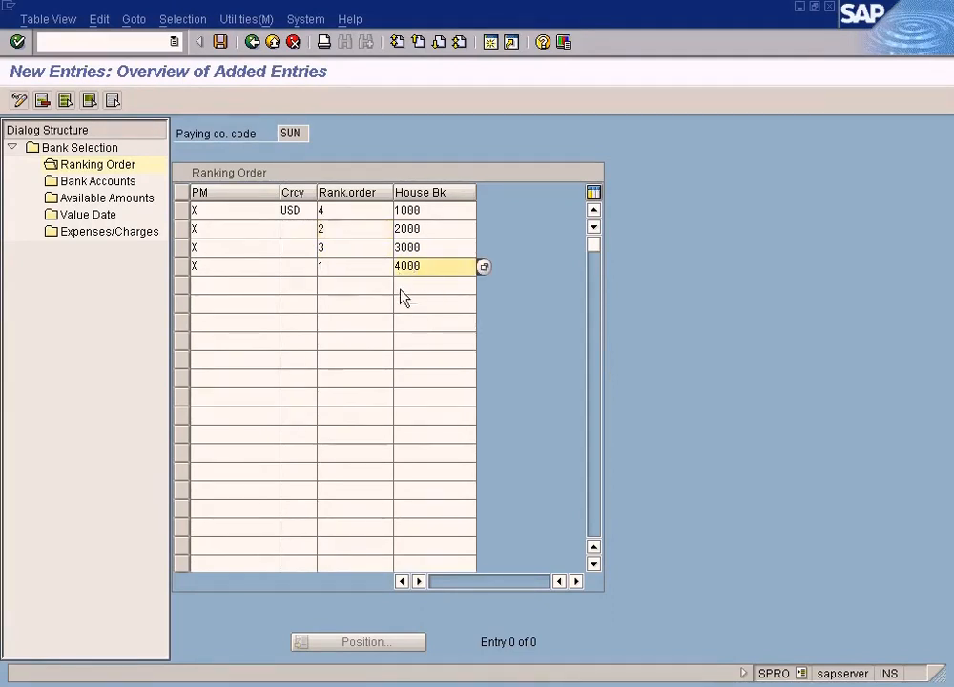
click(411, 229)
click(414, 250)
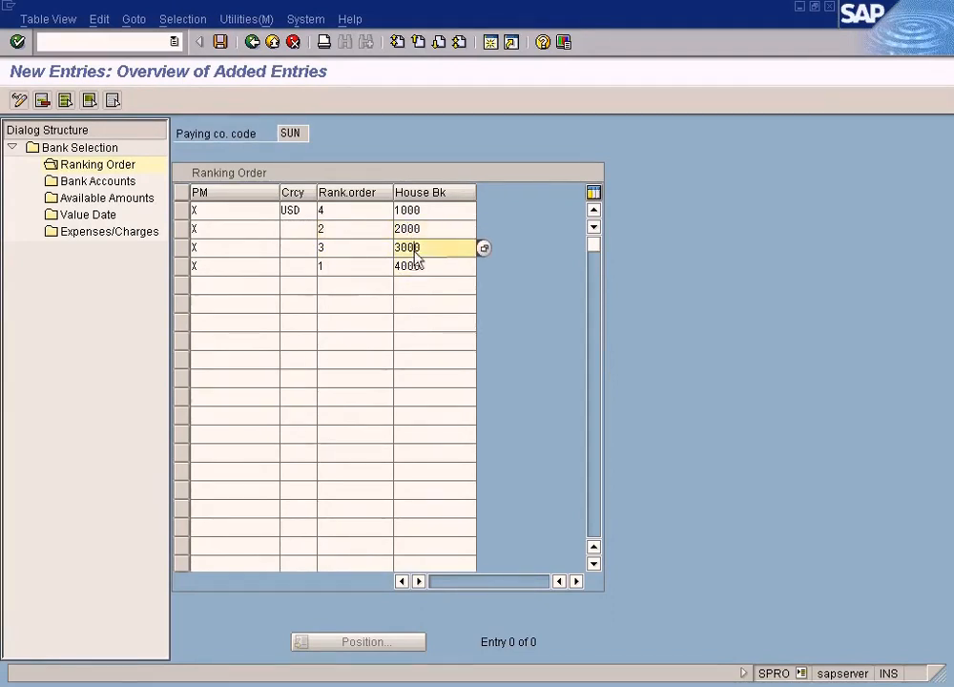
click(414, 211)
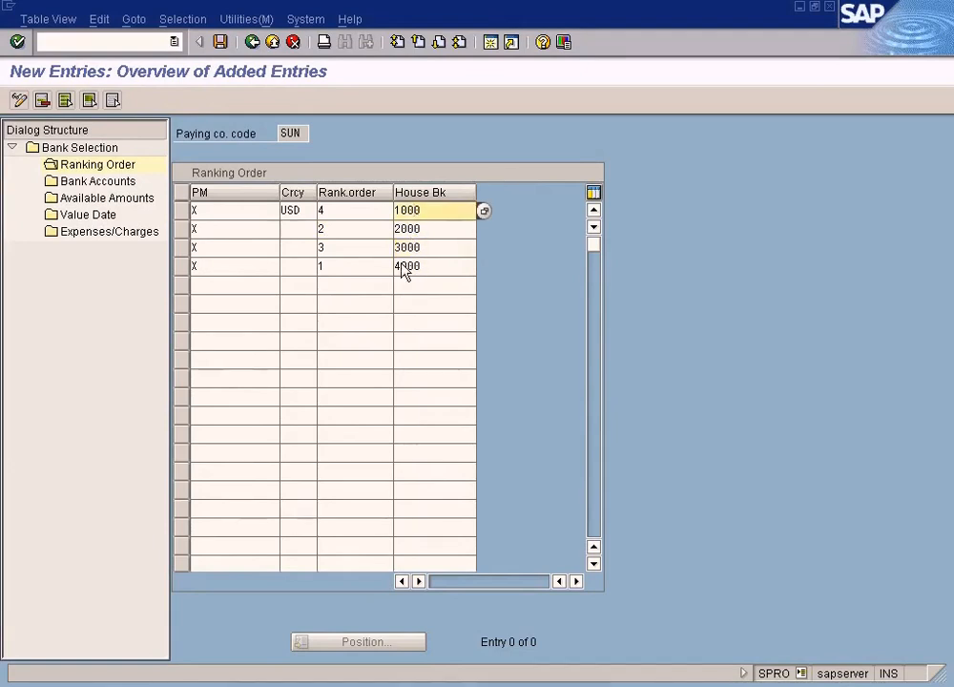
Clear the house bank, payment method and ranking order from the fourth ranking row.
drag(437, 271, 334, 264)
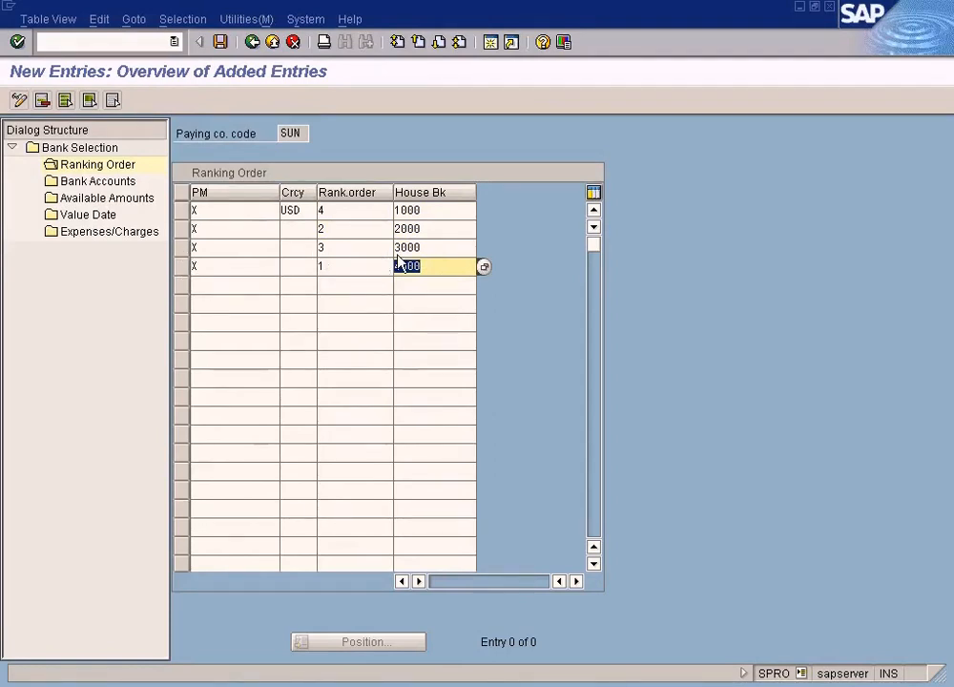
key(Delete)
click(195, 266)
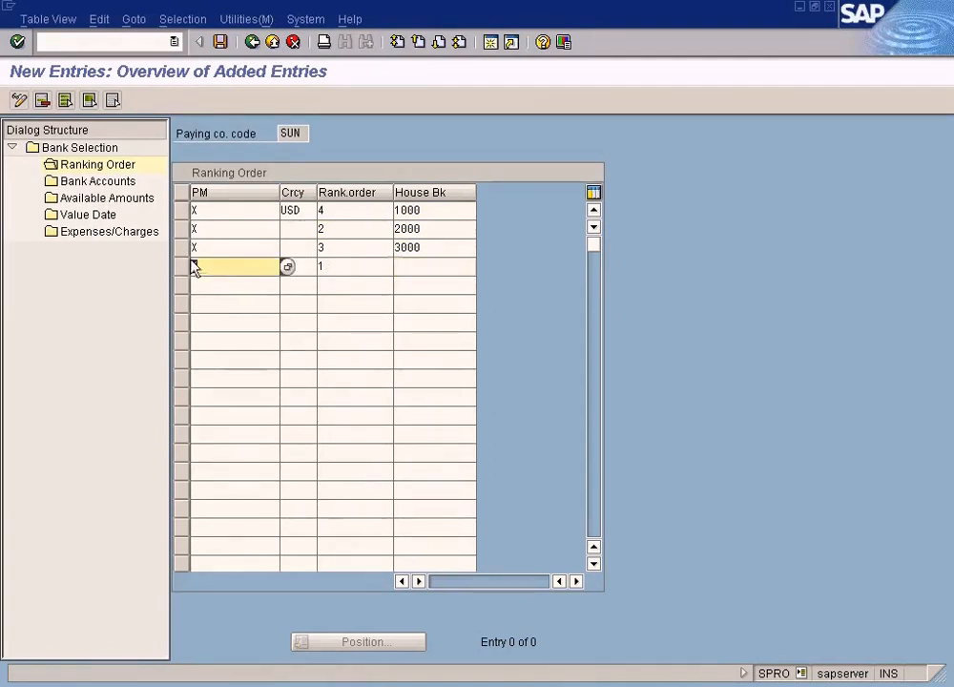
key(BackSpace)
click(322, 266)
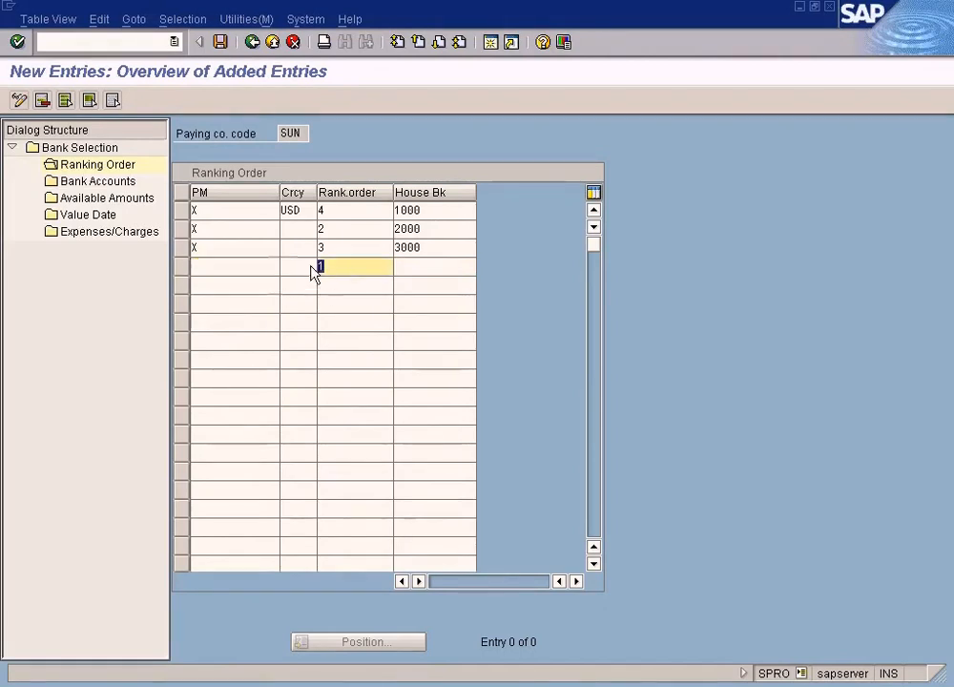
key(BackSpace)
Remove the house banks from the second and third ranking rows.
drag(446, 229, 384, 235)
key(BackSpace)
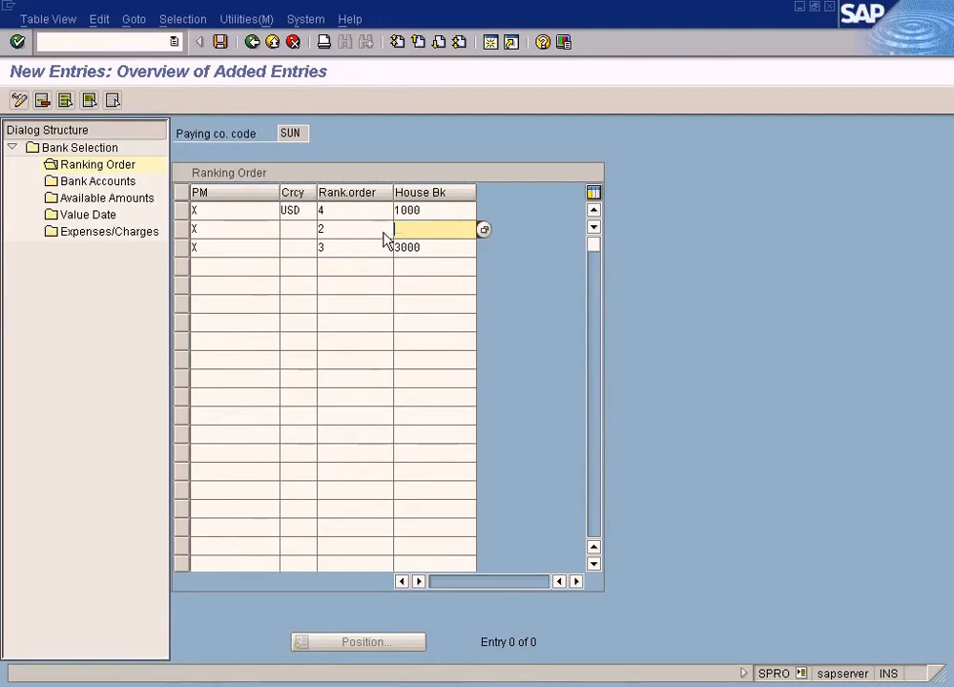
drag(443, 249, 379, 252)
key(BackSpace)
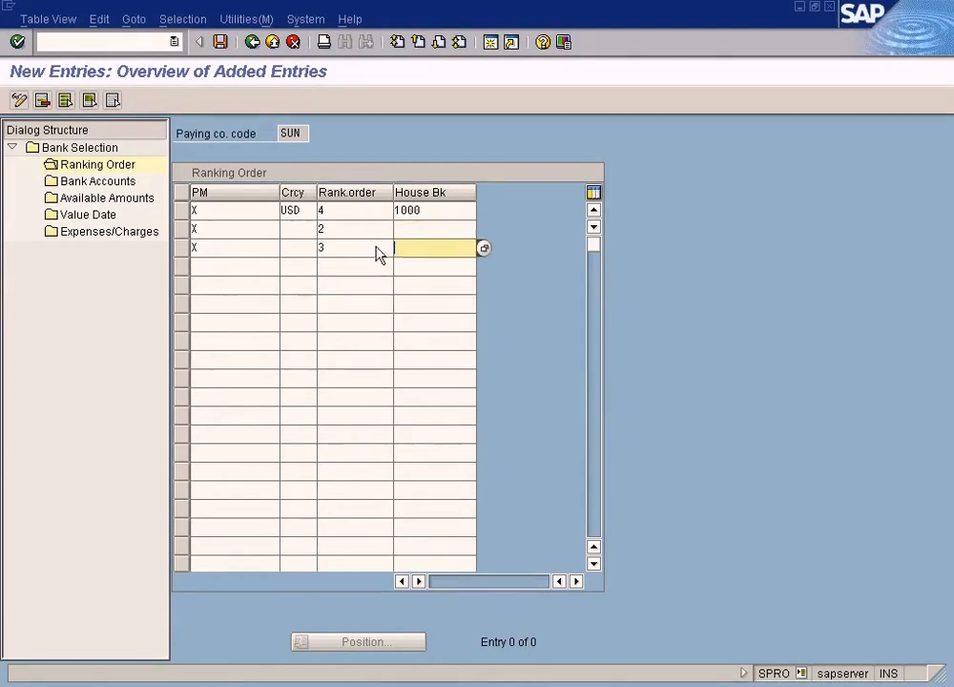
Clear the payment methods and ranking order numbers from the second and third rows.
drag(220, 254, 151, 232)
key(BackSpace)
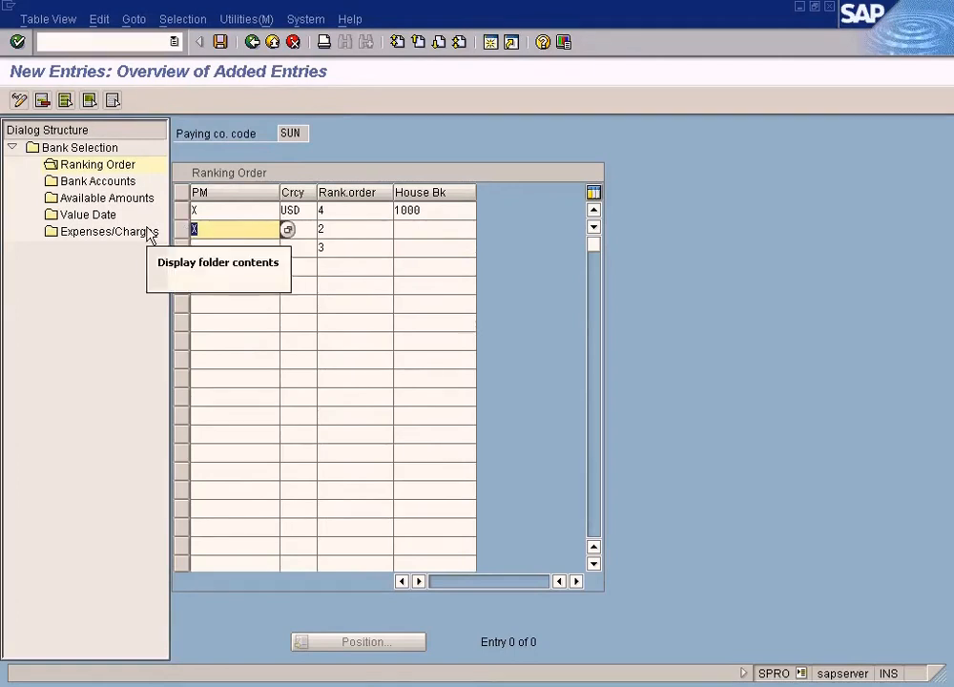
key(Tab)
key(Tab)
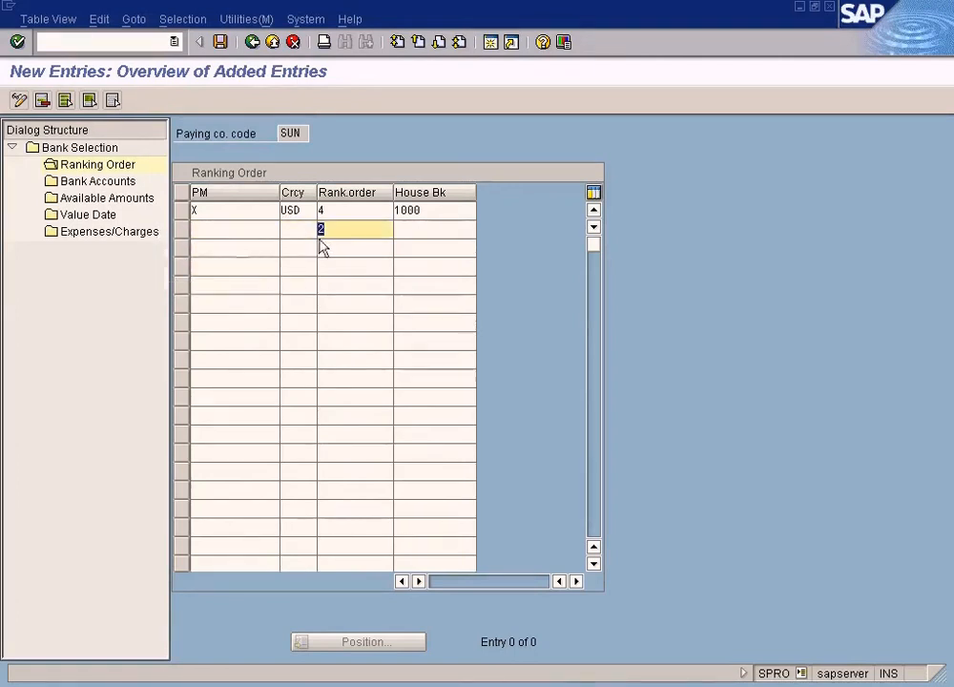
key(BackSpace)
click(334, 250)
text(3)
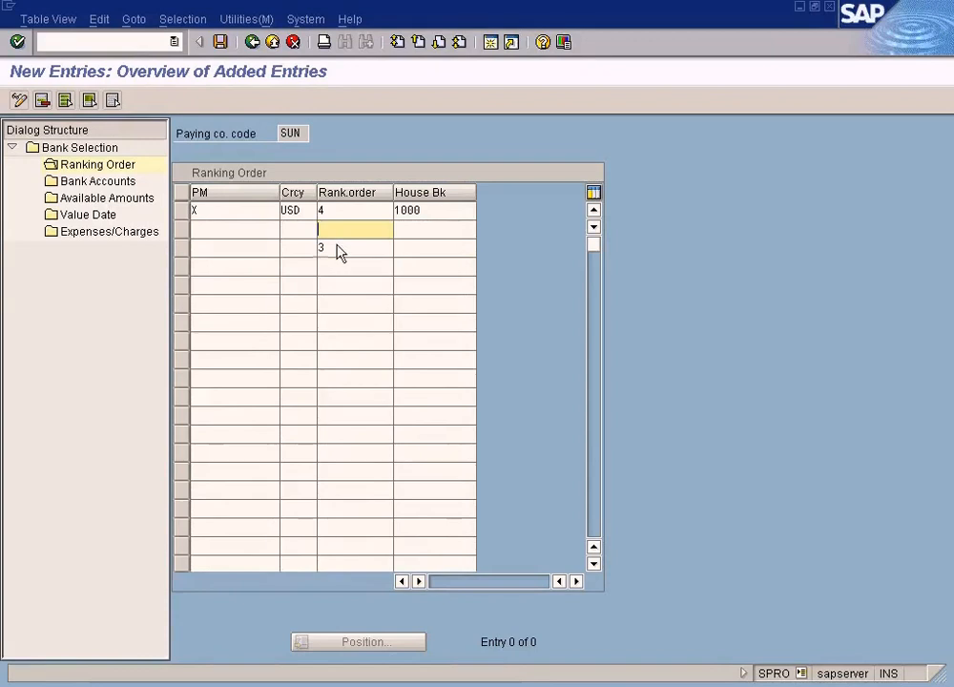
drag(336, 251, 311, 253)
key(BackSpace)
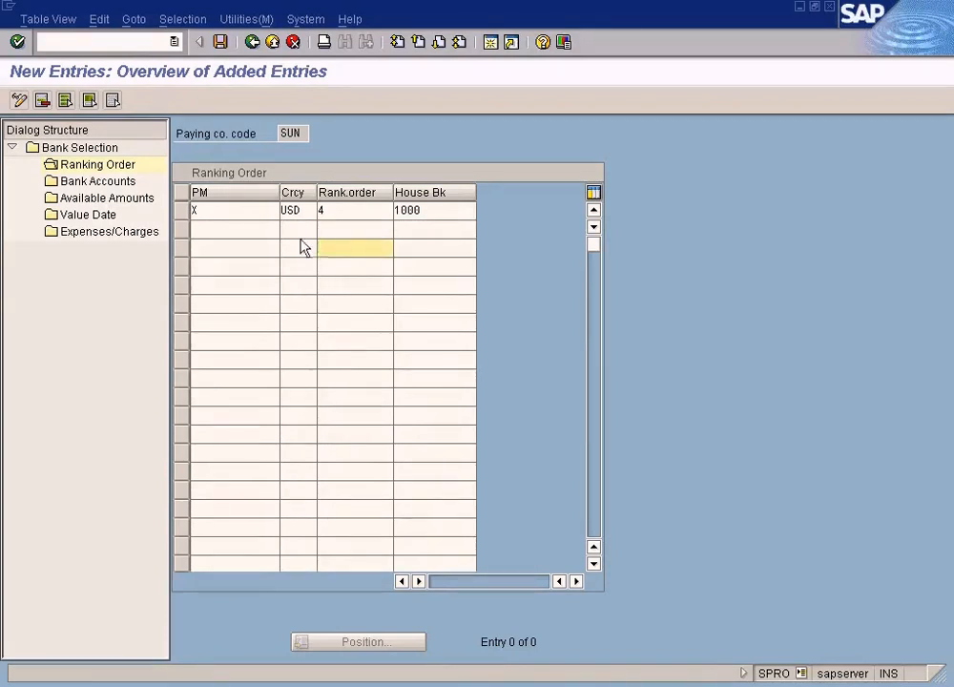
Set the ranking order of house bank 1000 to 1 and try to open the bank accounts.
click(323, 212)
key(Tab)
key(shift+Tab)
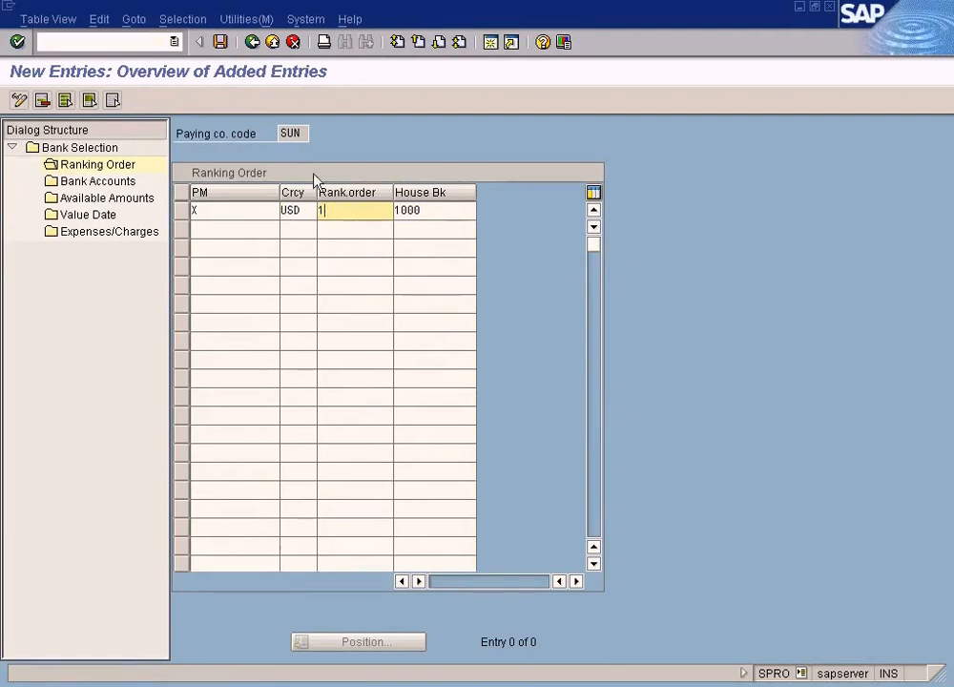
click(123, 183)
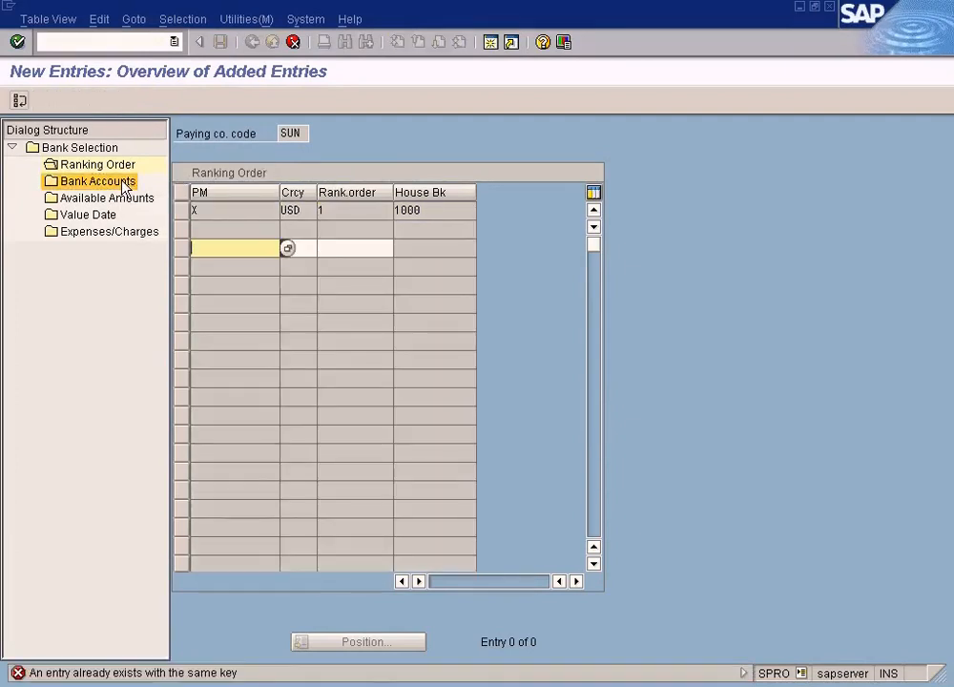
Cancel maintenance of the empty third row, accepting the loss of its changes, and save the ranking order.
click(319, 253)
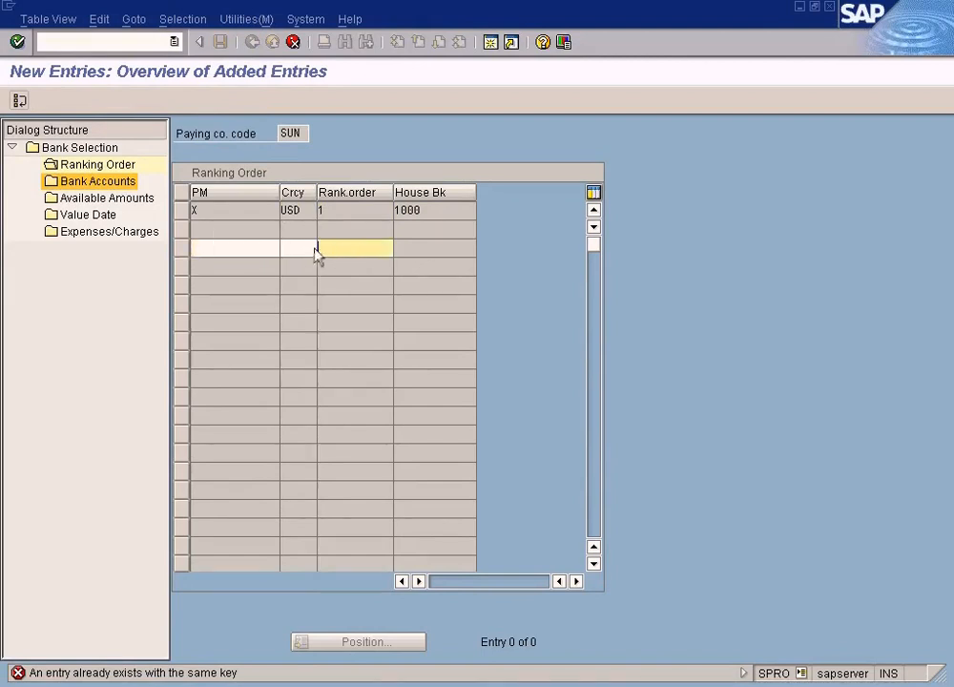
click(246, 254)
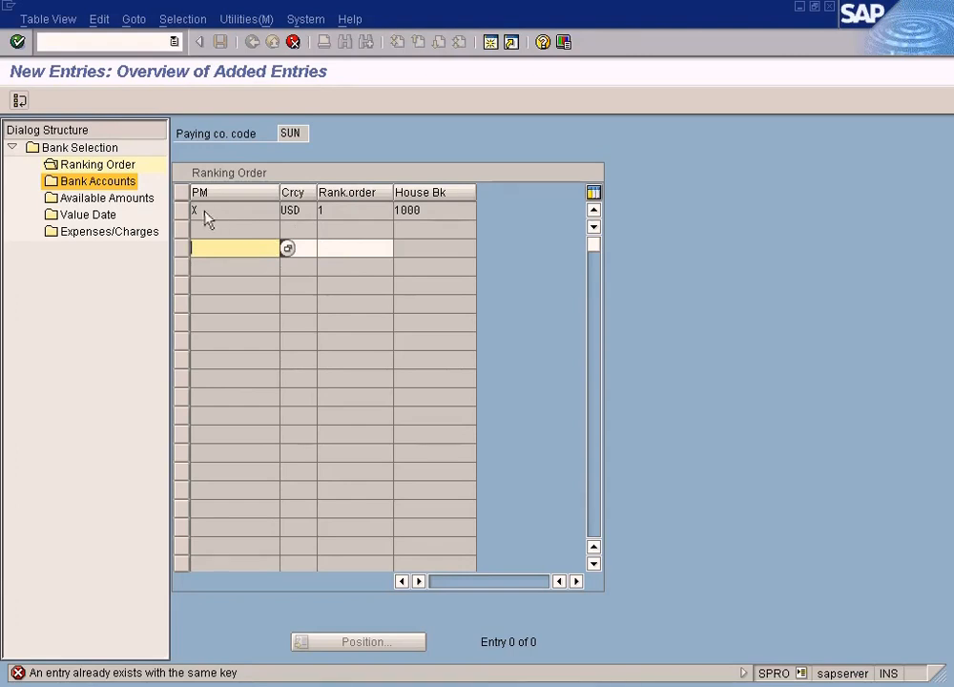
click(336, 252)
click(292, 42)
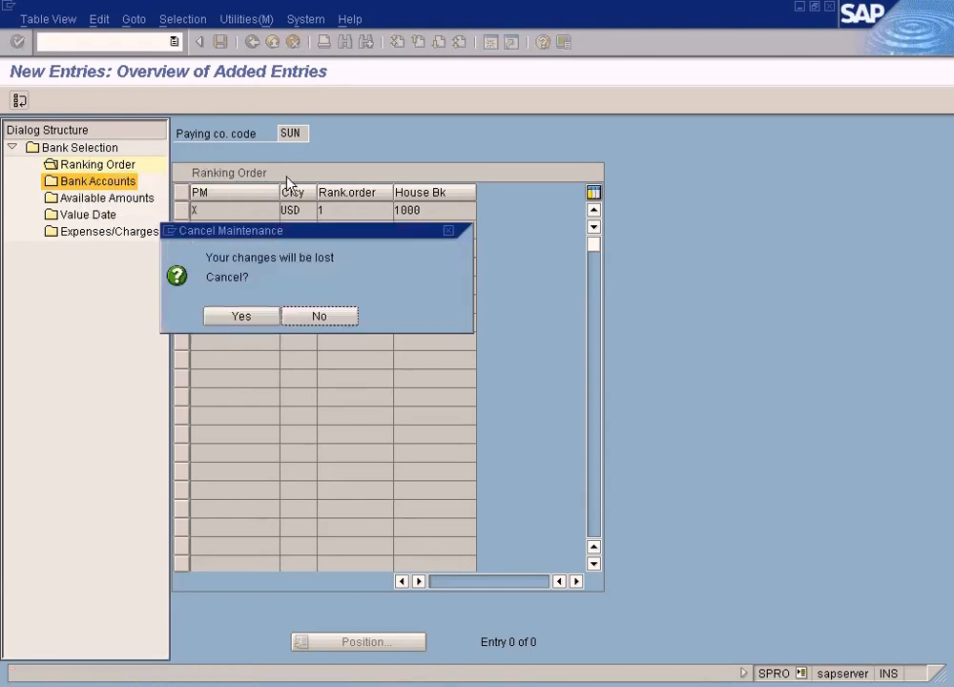
click(241, 317)
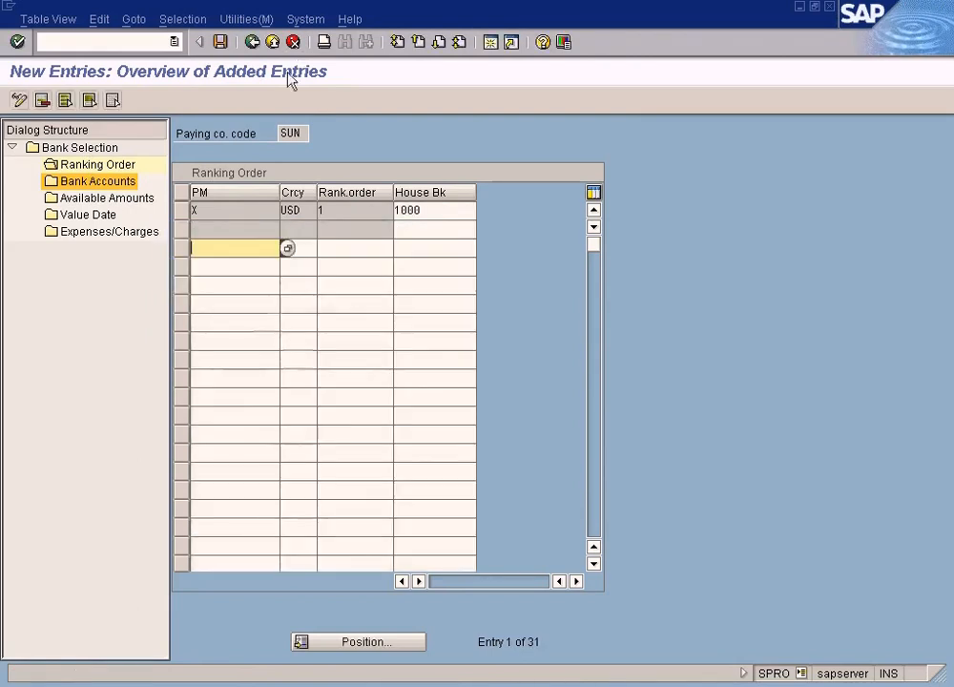
click(219, 44)
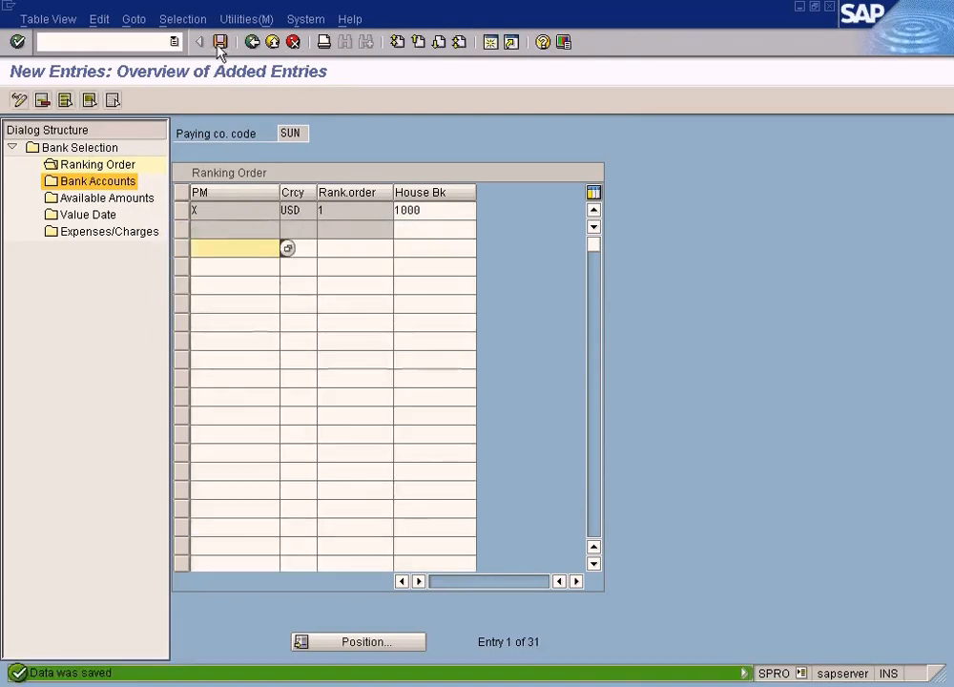
Delete the blank second ranking entry and save the table.
click(434, 232)
click(182, 231)
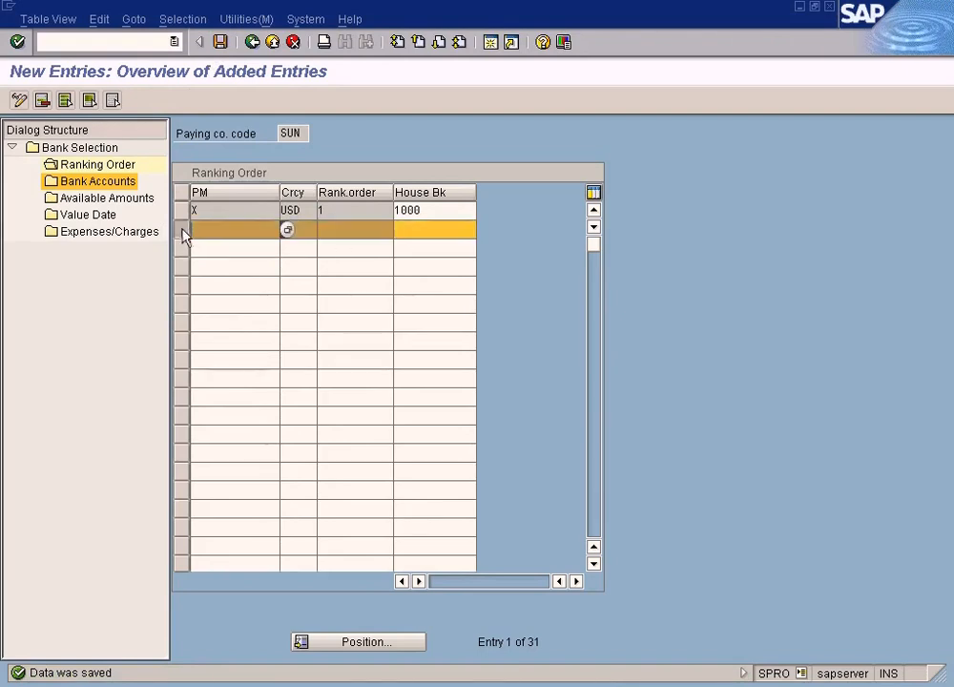
click(42, 100)
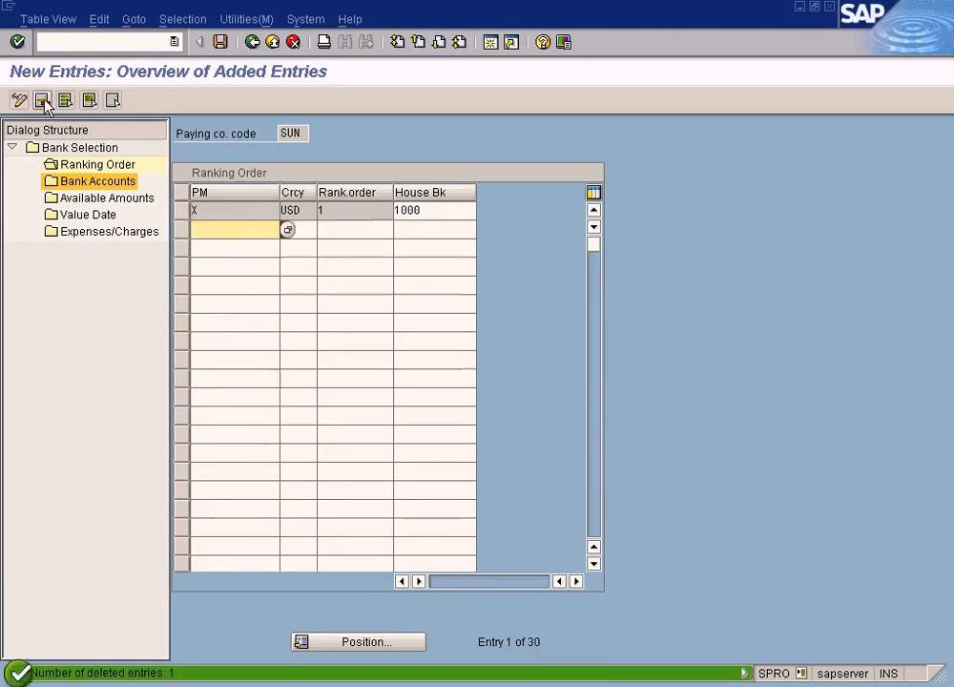
click(220, 42)
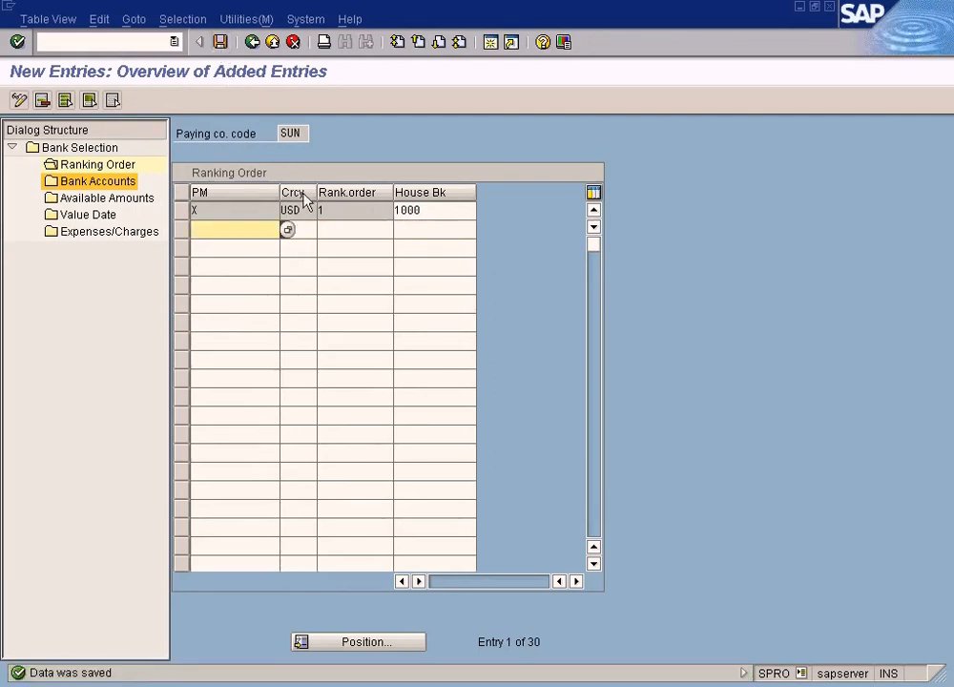
Select the ranking entry for house bank 1000 and open the bank accounts overview for company code SUN.
click(430, 211)
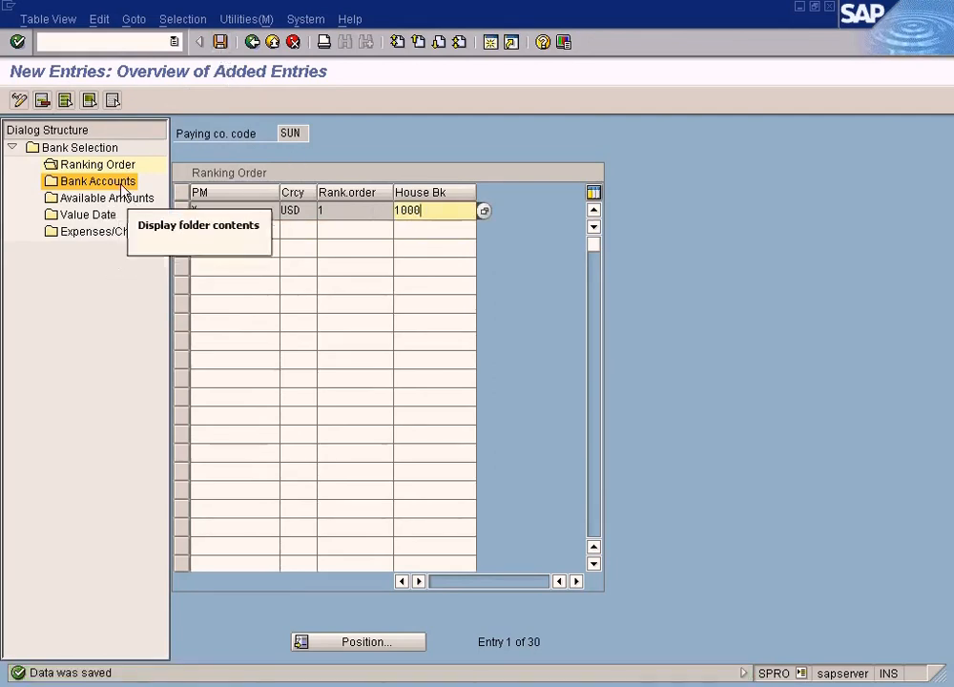
click(181, 211)
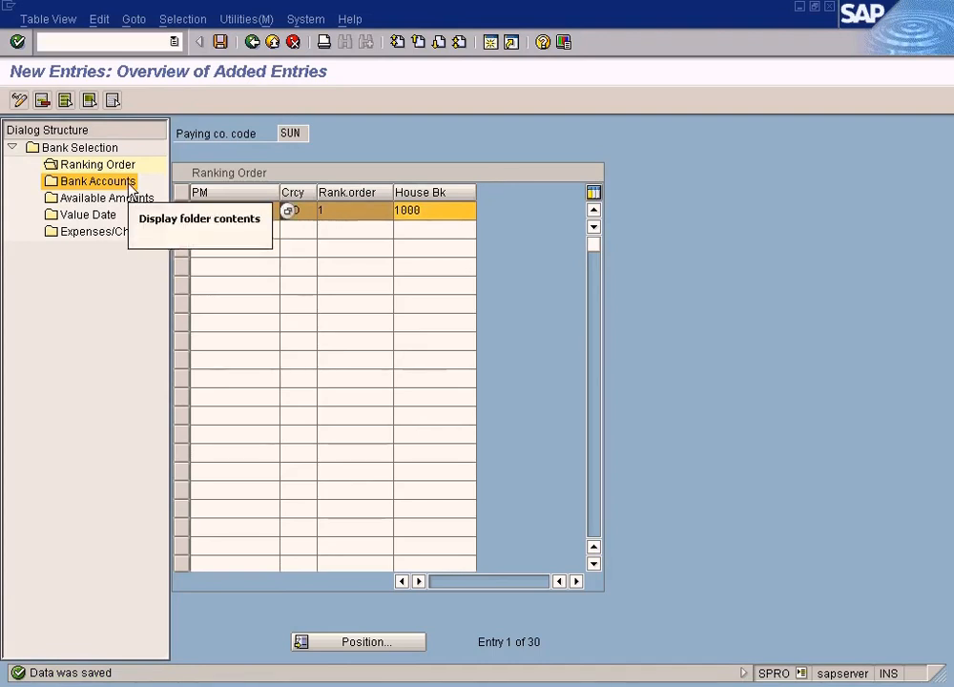
double_click(131, 183)
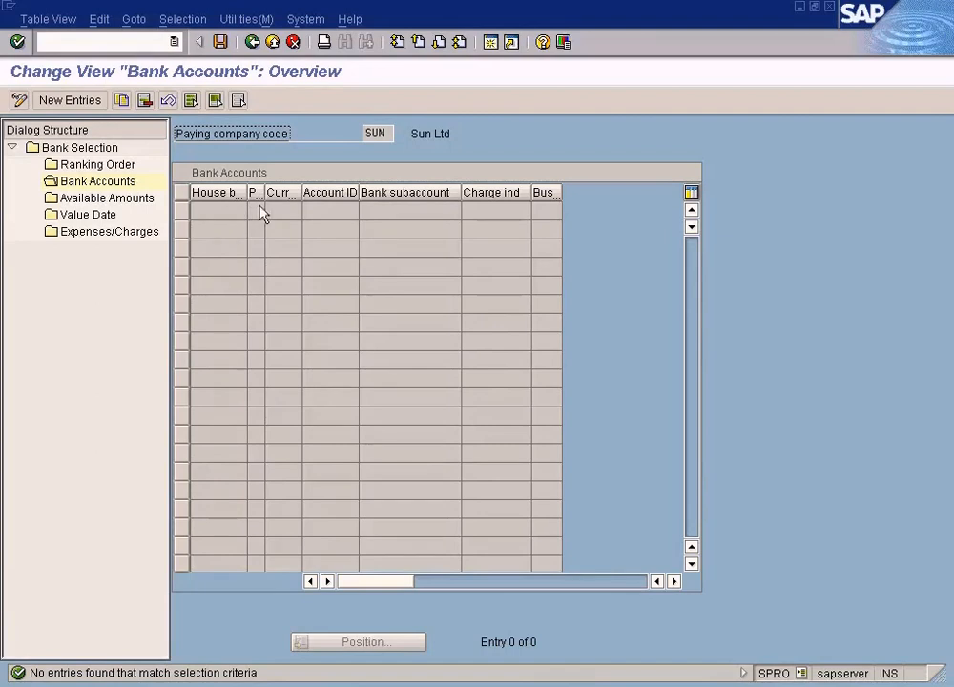
Widen the payment method, business area and house bank columns of the bank accounts table, and adjust the currency column's width.
drag(265, 203, 303, 206)
drag(601, 200, 634, 204)
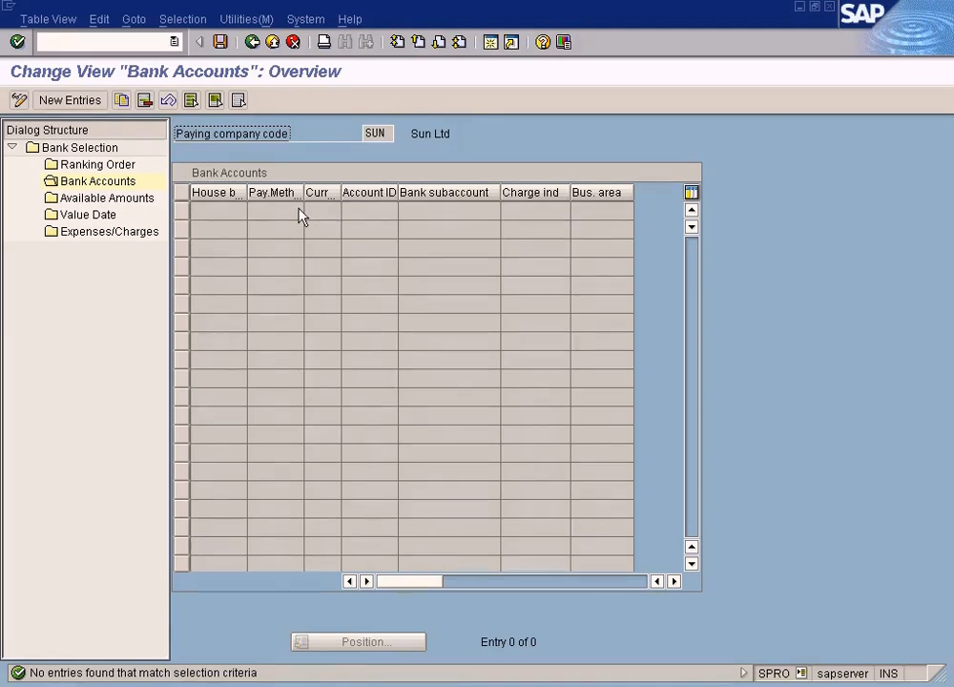
drag(248, 200, 254, 202)
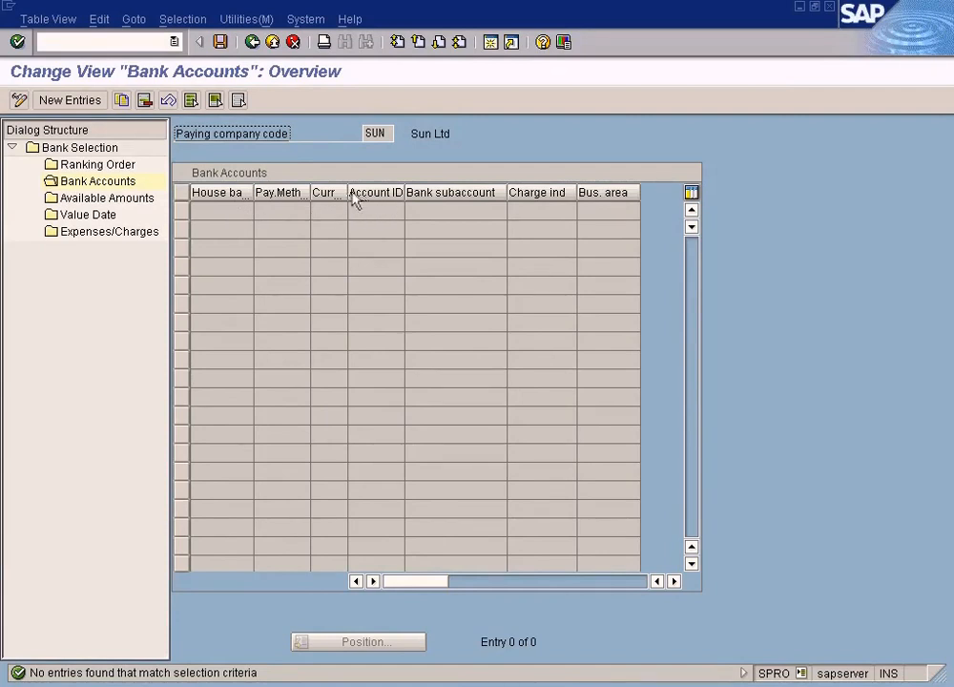
drag(348, 196, 324, 205)
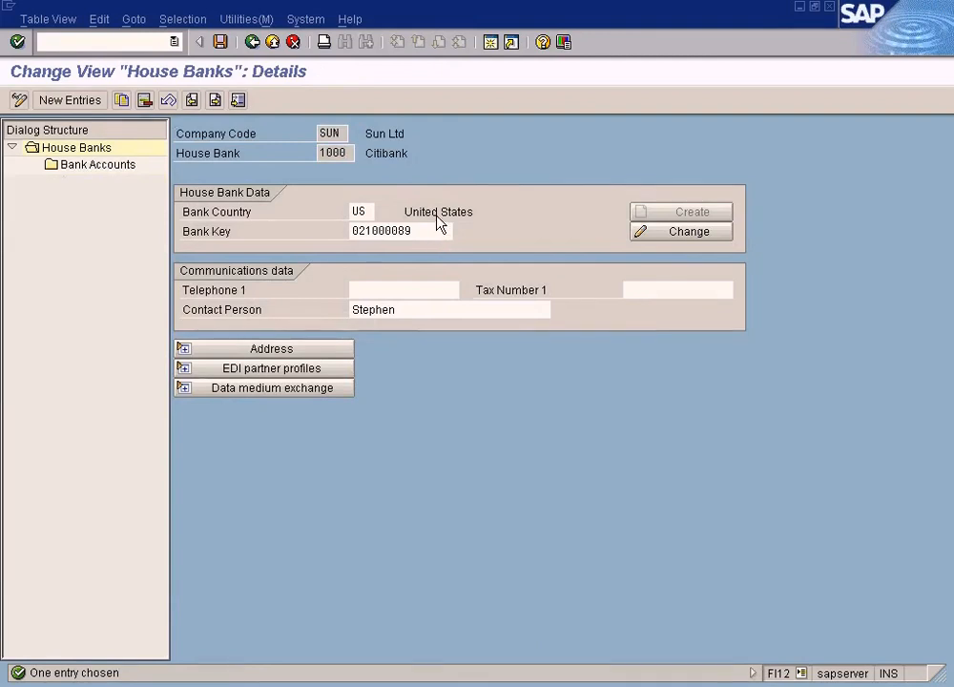
Open the bank account details of house bank 1000 from the house bank's details.
double_click(119, 167)
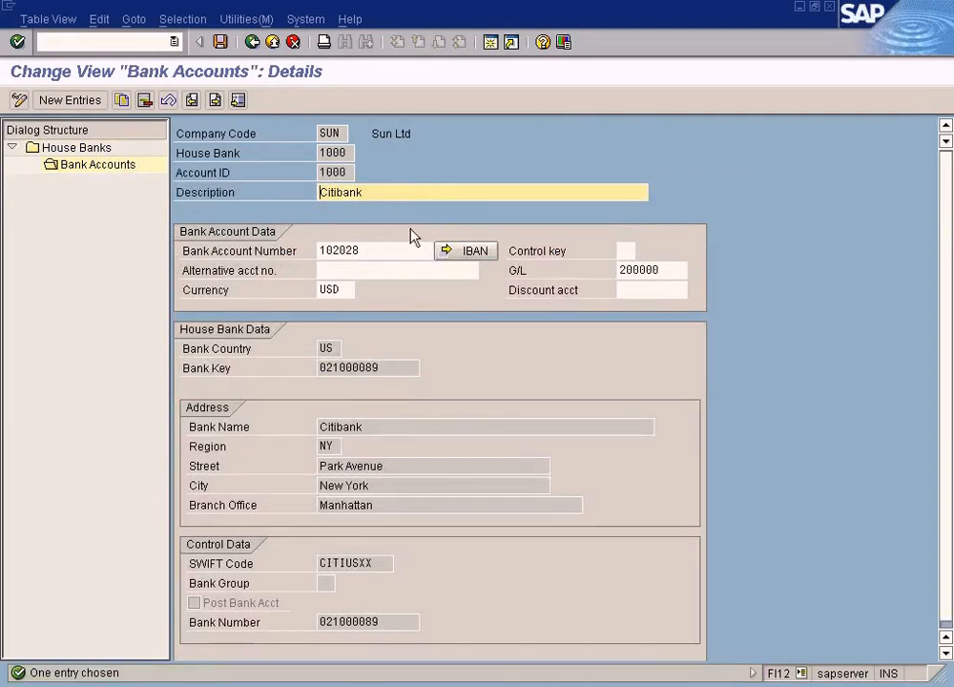
Read the field help for the account ID and review house bank 1000's ID and account ID in its account details.
double_click(350, 174)
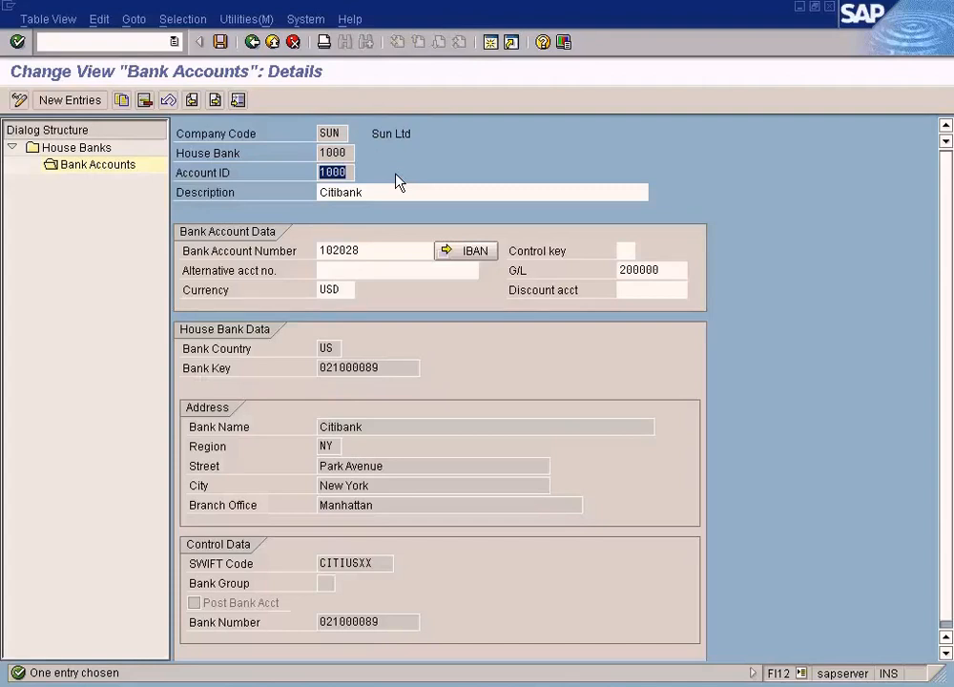
key(Return)
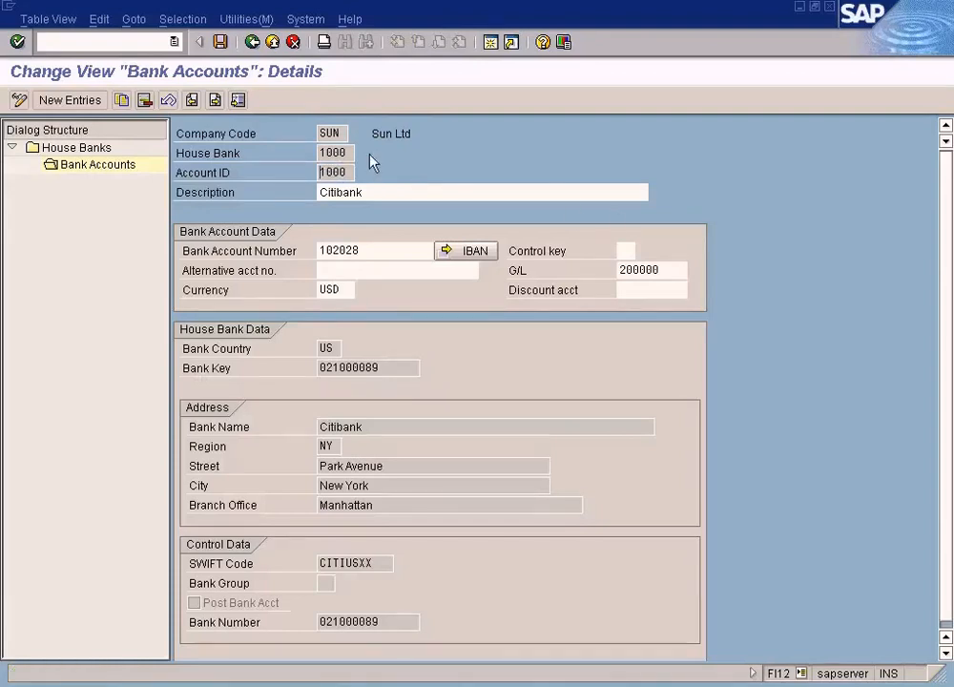
double_click(345, 173)
click(349, 173)
key(shift+Tab)
key(F1)
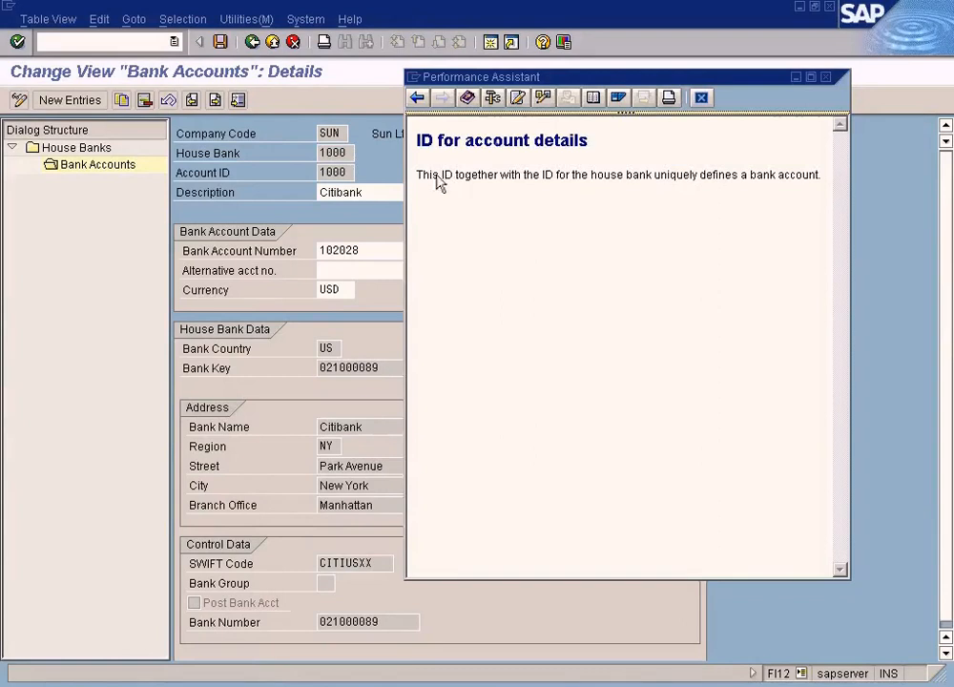
drag(417, 178, 745, 183)
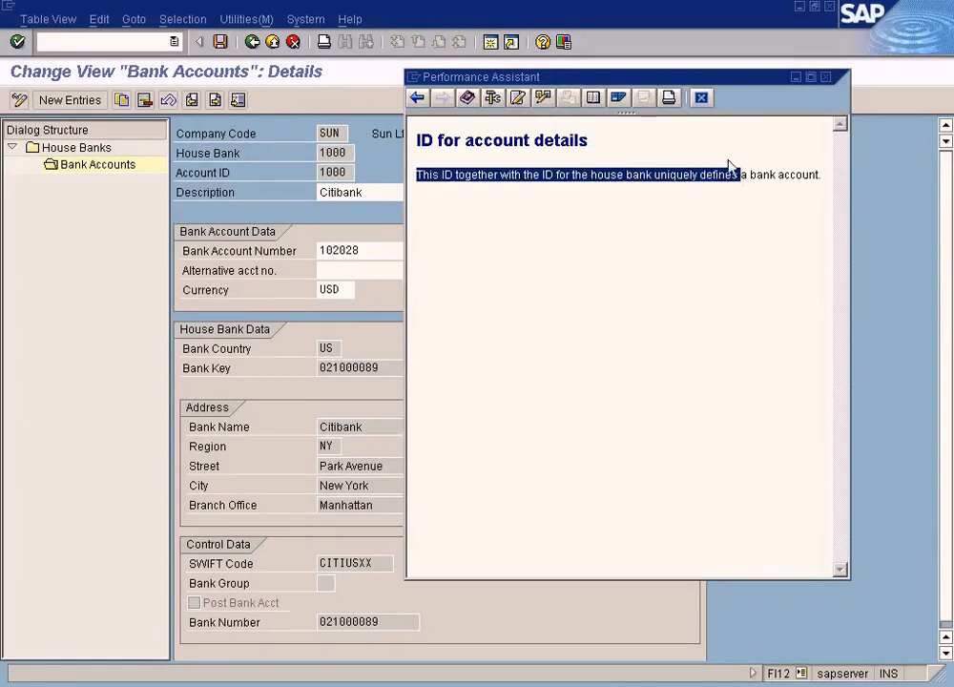
click(703, 98)
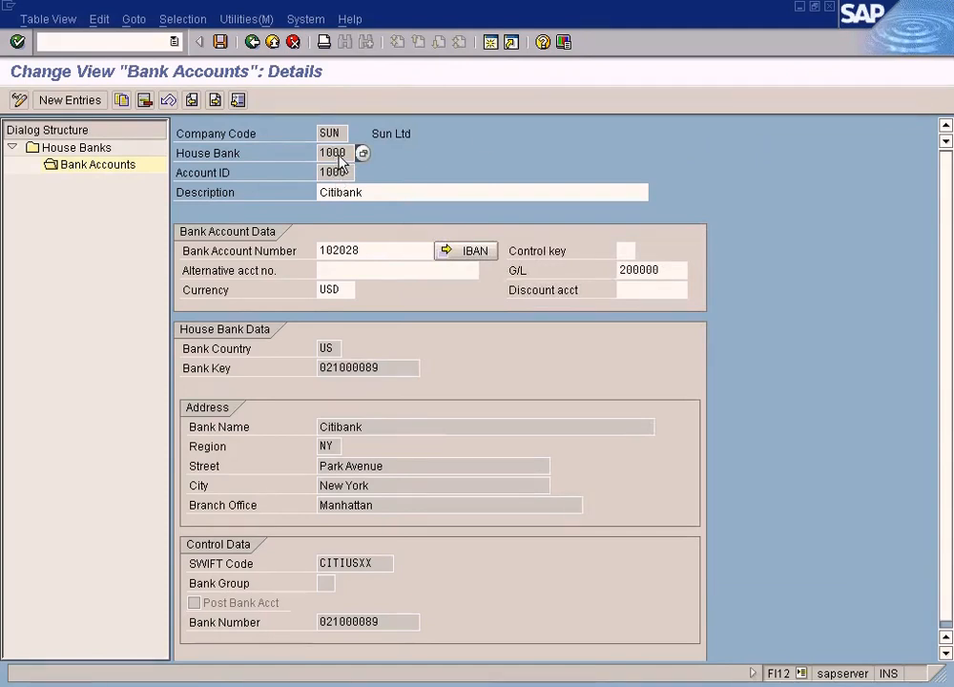
drag(349, 154, 277, 156)
click(342, 177)
drag(358, 180, 279, 178)
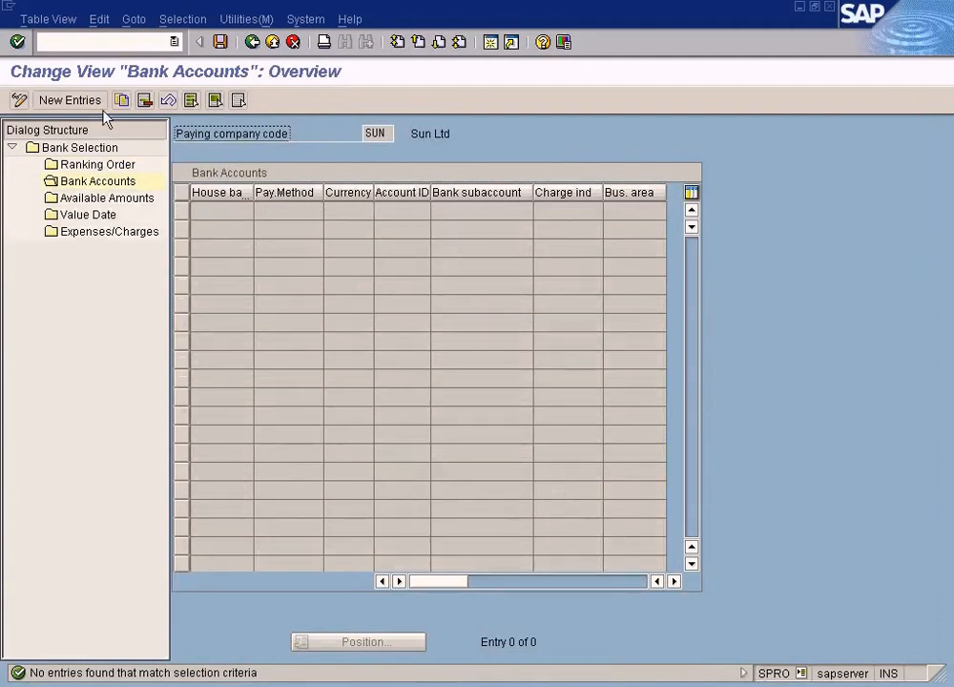
Add a bank accounts entry for company code SUN with house bank 1000, payment method X, currency USD and account ID 1000.
click(96, 103)
text(1000)
key(Tab)
text(X)
key(Tab)
text(USD)
key(Tab)
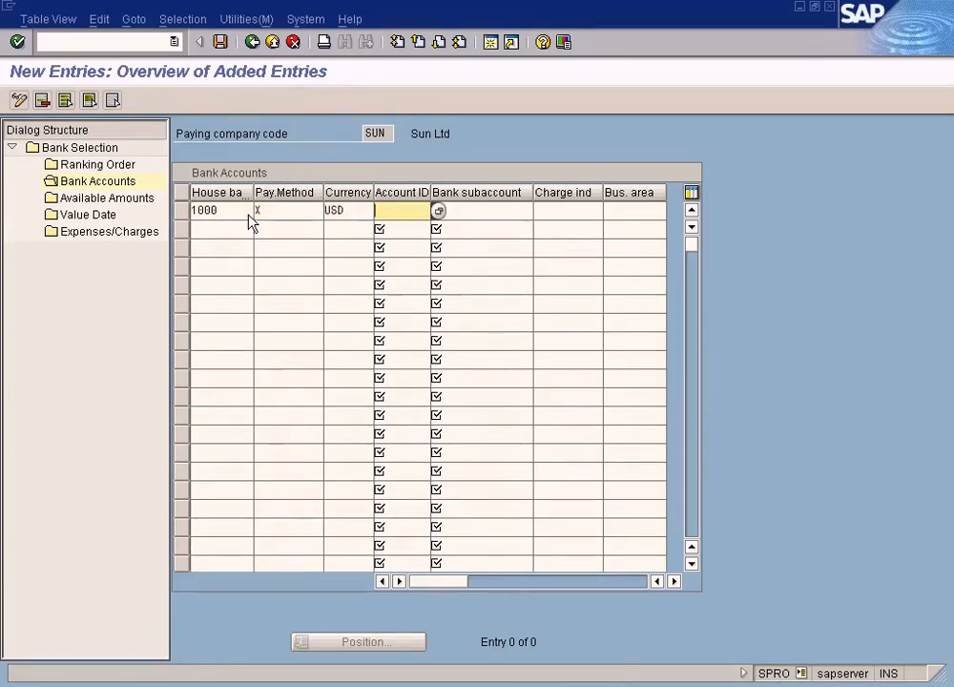
text(1000)
key(Tab)
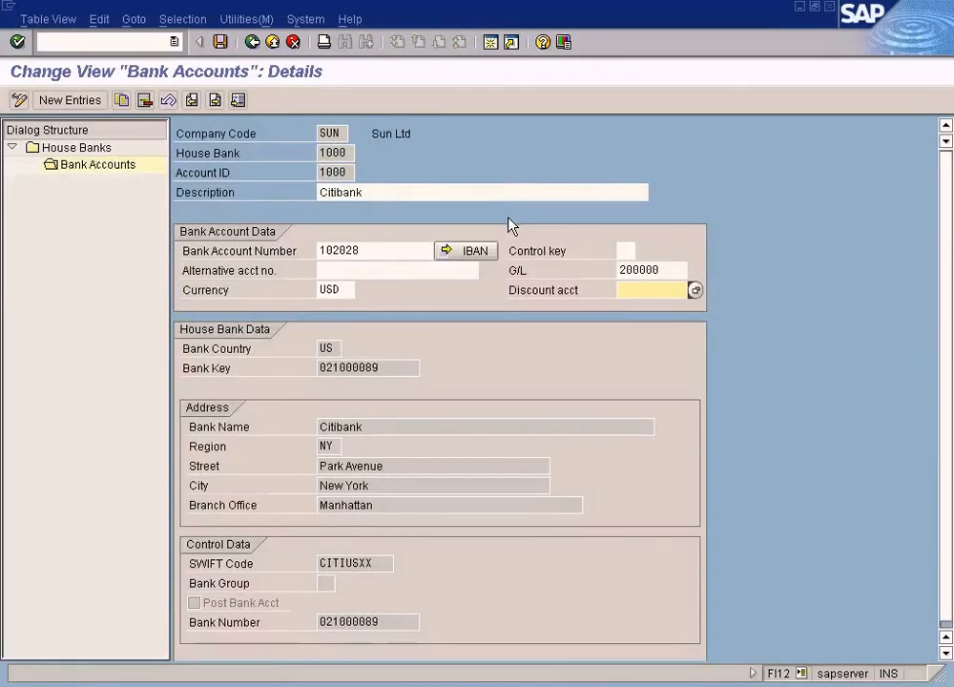
Check the G/L account assigned to house bank 1000's bank account in its account details.
double_click(654, 270)
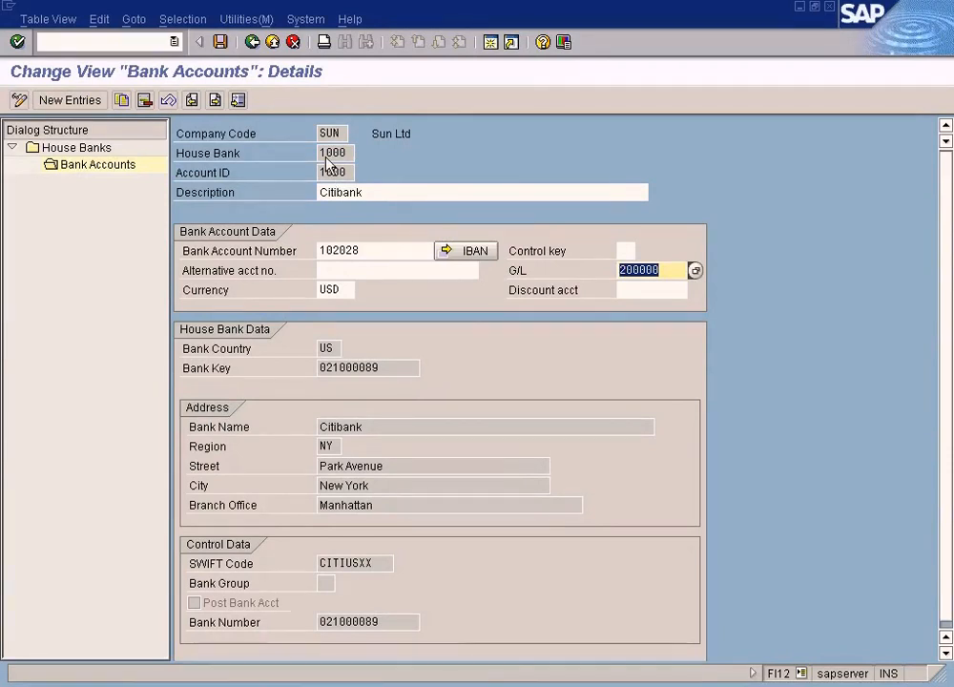
click(674, 274)
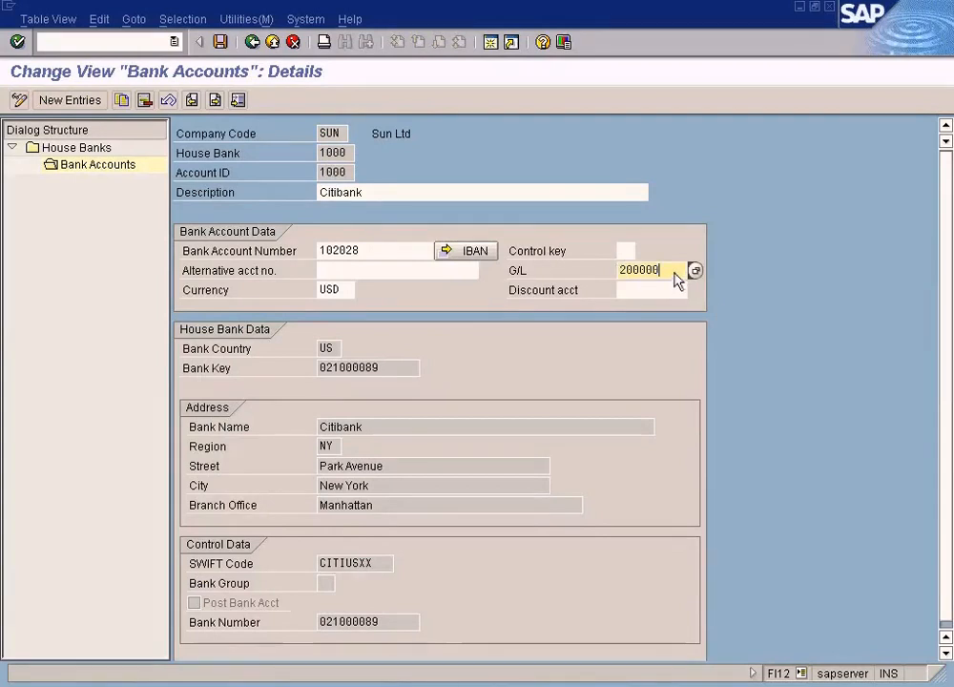
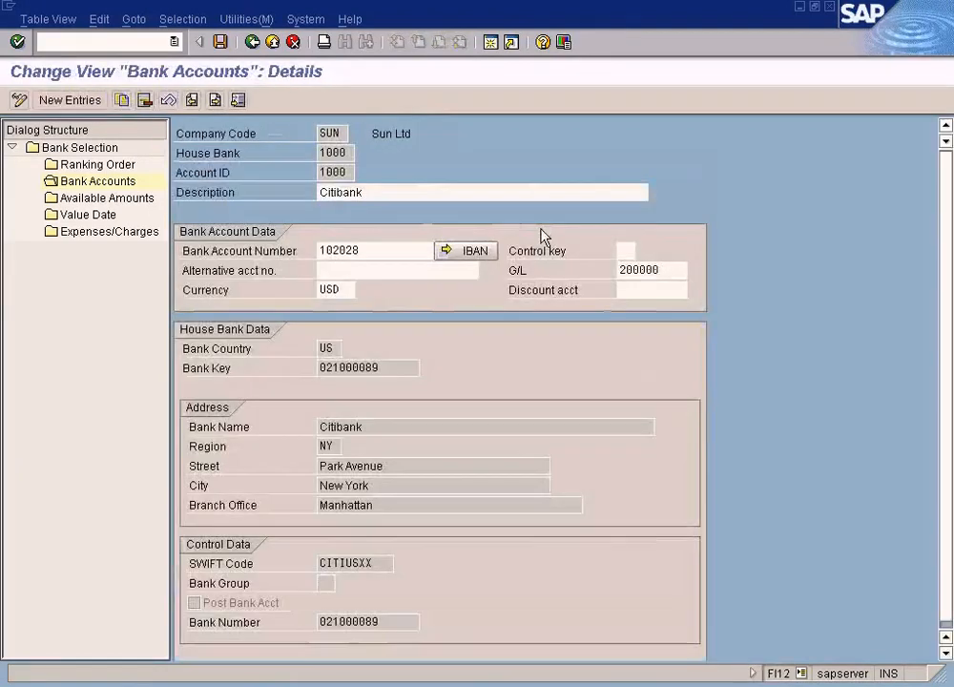
drag(656, 270, 544, 270)
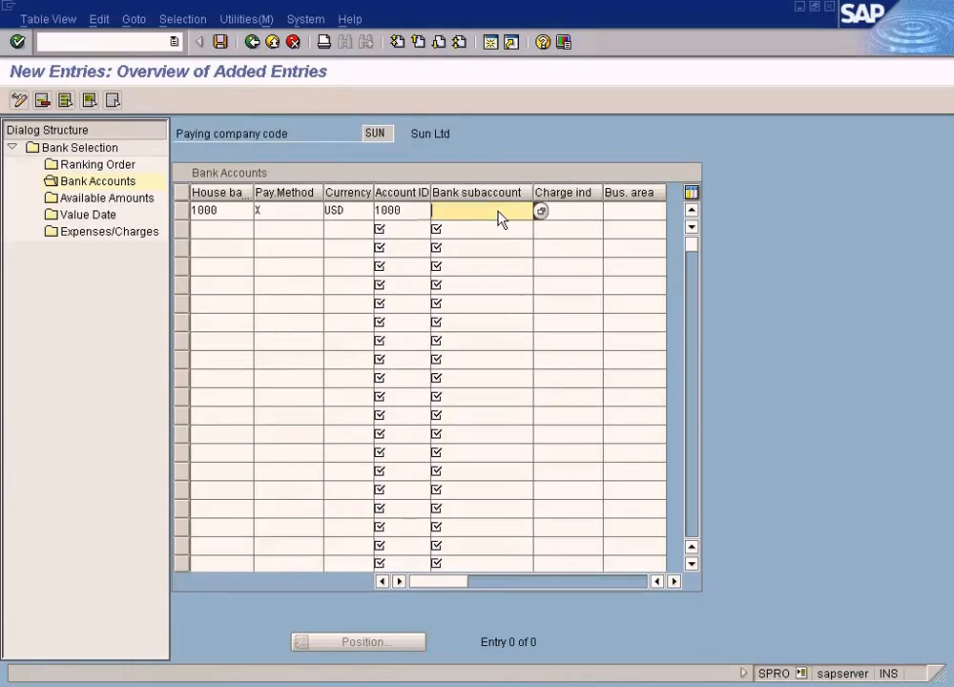
List company code SUN's G/L accounts available for the bank subaccount and highlight account 200000, Cash In Bank.
key(Return)
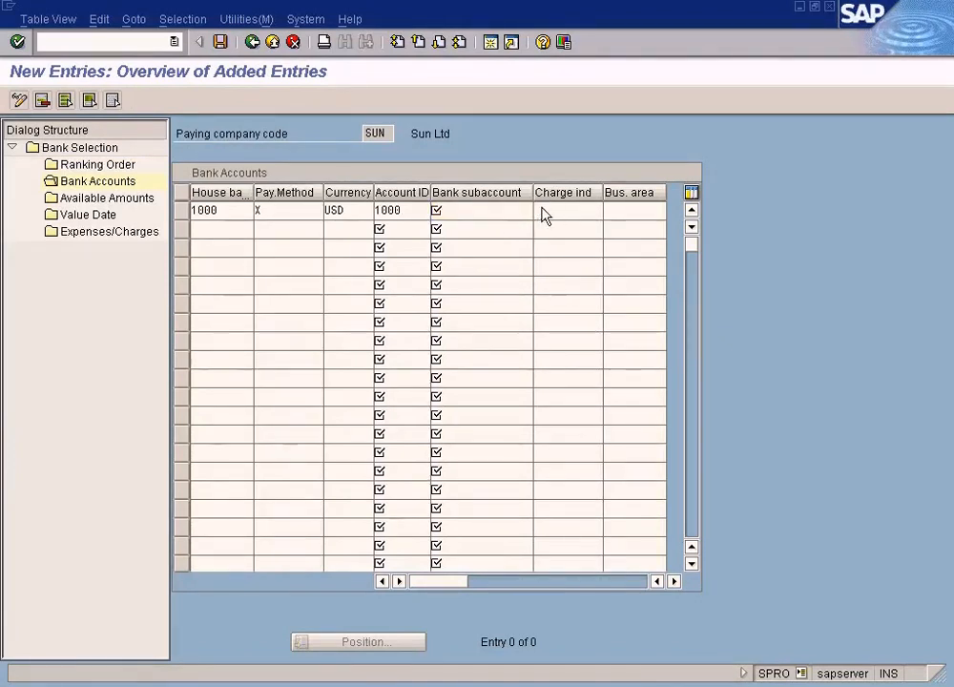
key(F4)
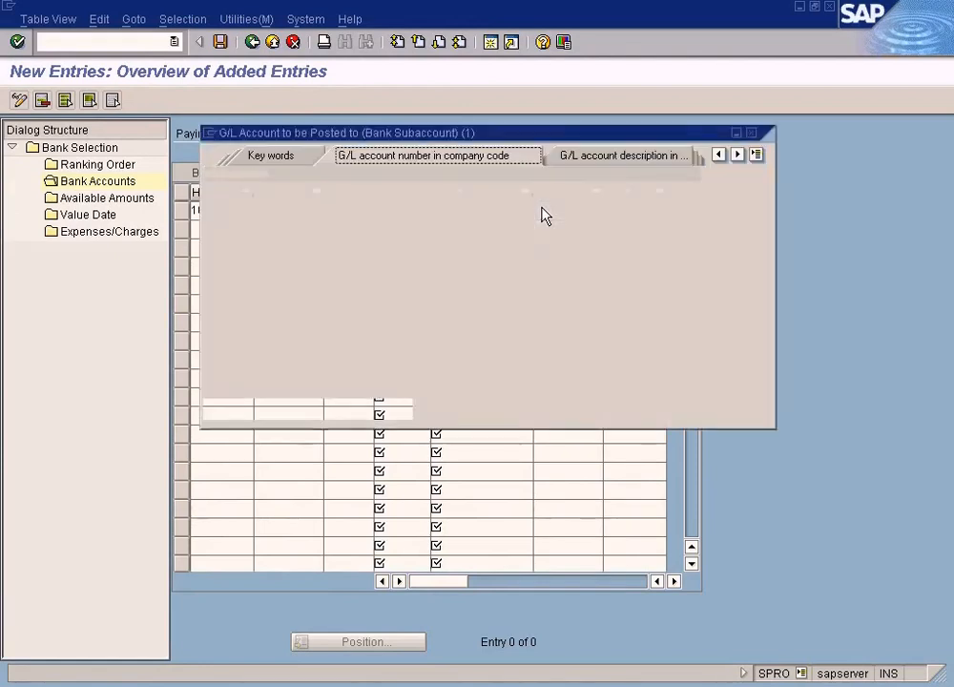
click(218, 409)
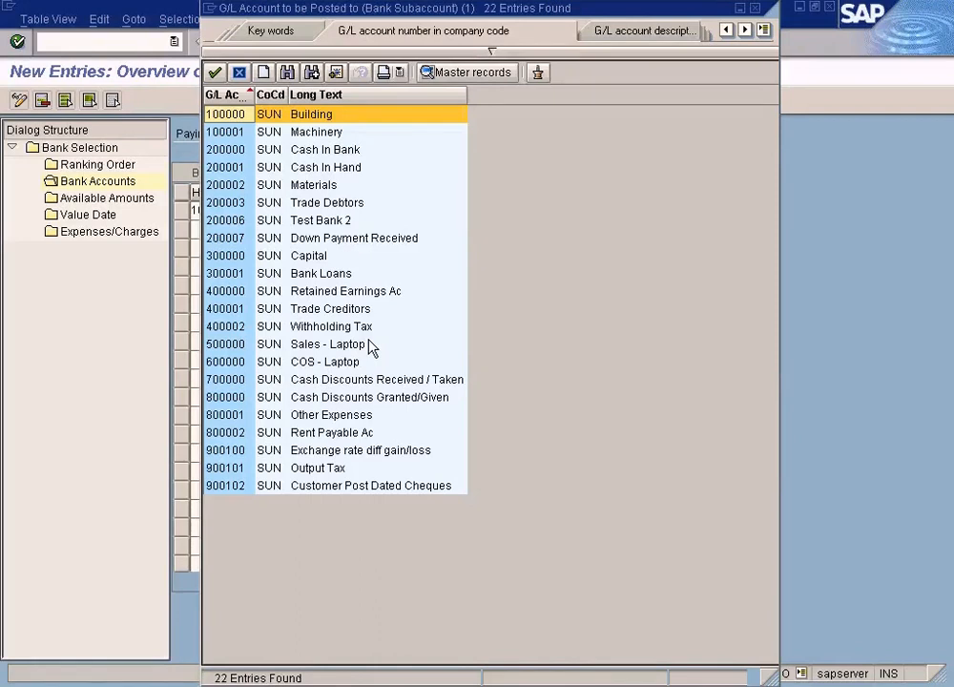
click(339, 154)
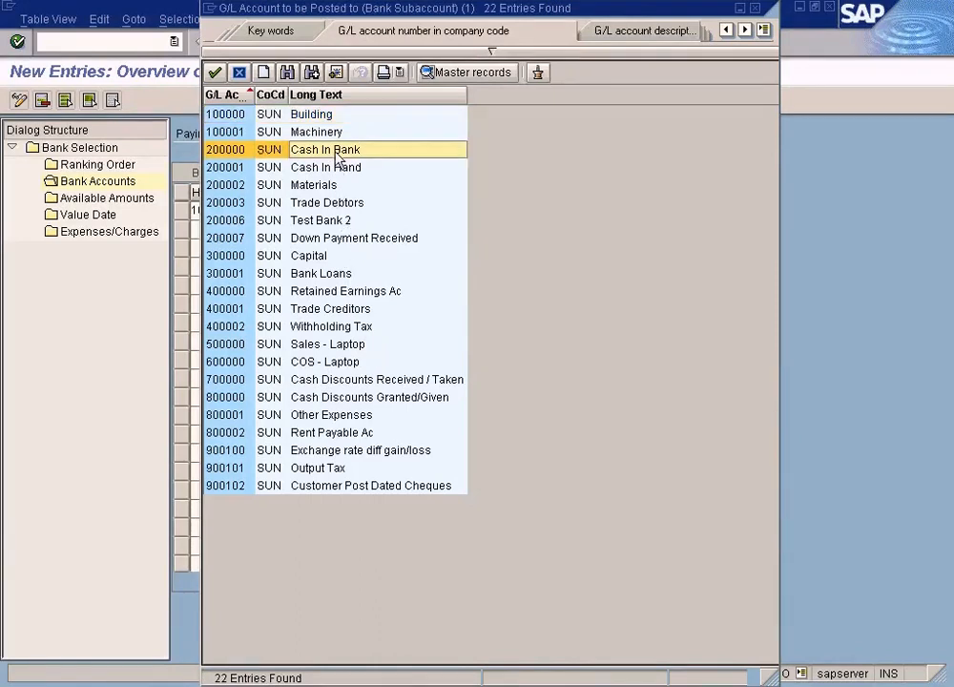
click(341, 167)
click(350, 153)
double_click(350, 153)
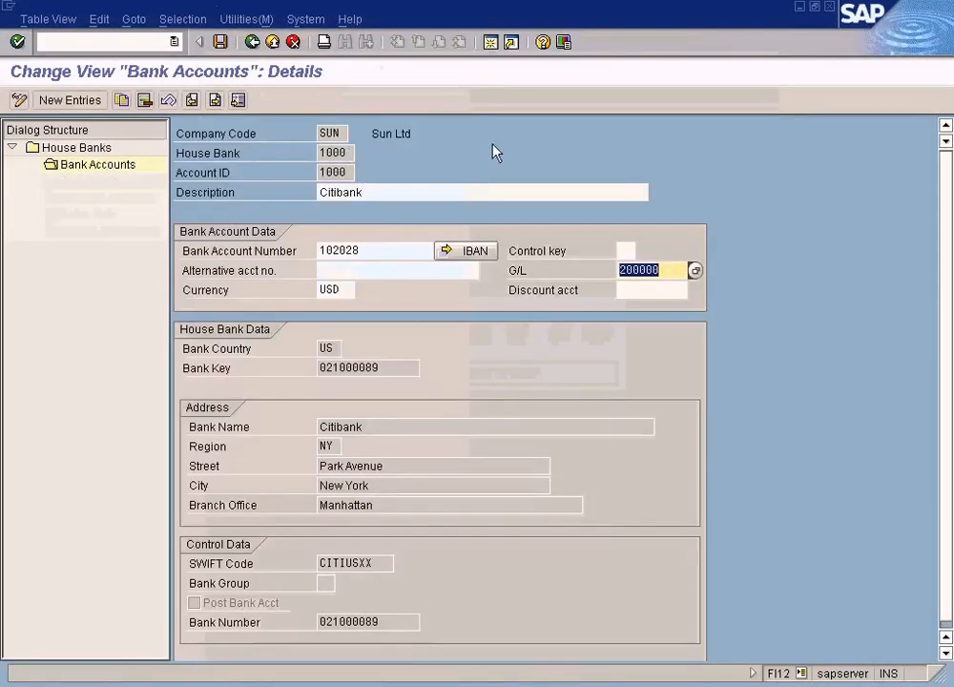
Open transaction FS00 in a new session and list the existing G/L accounts of company code SUN.
click(490, 42)
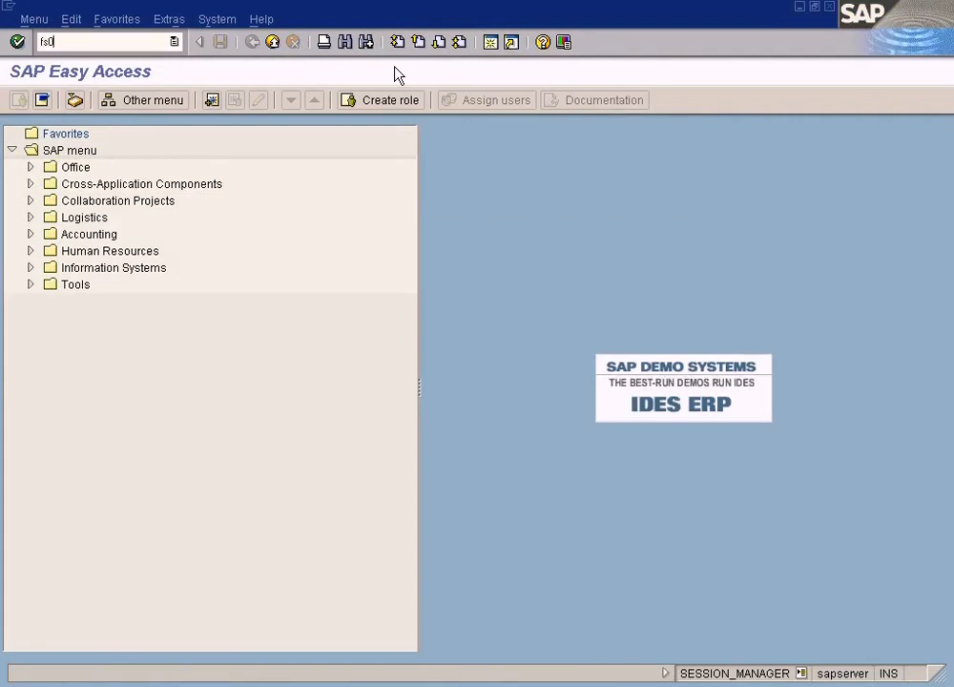
key(Return)
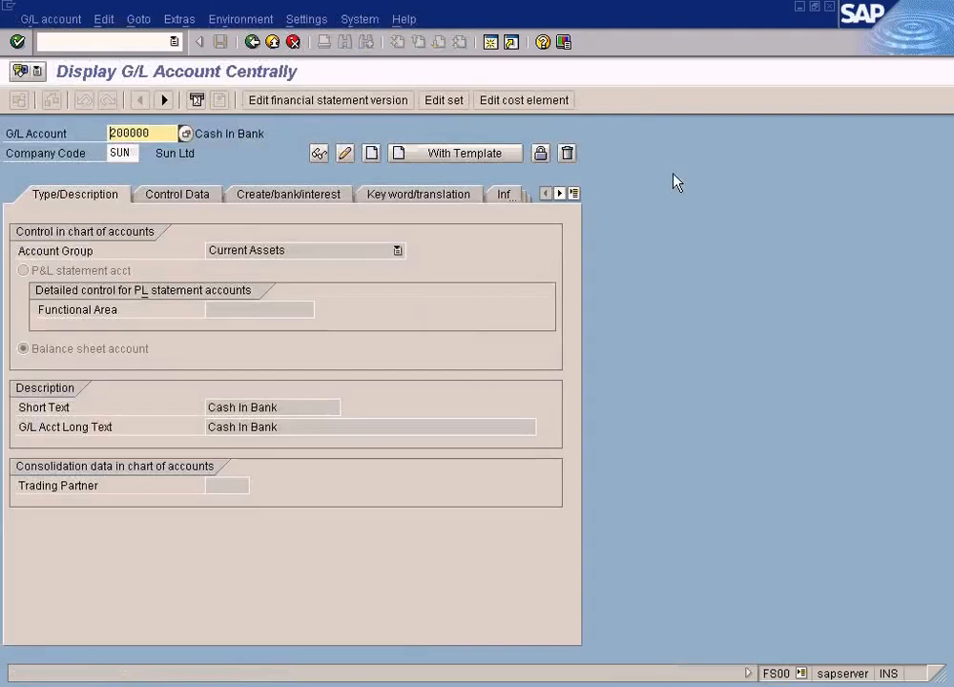
click(185, 135)
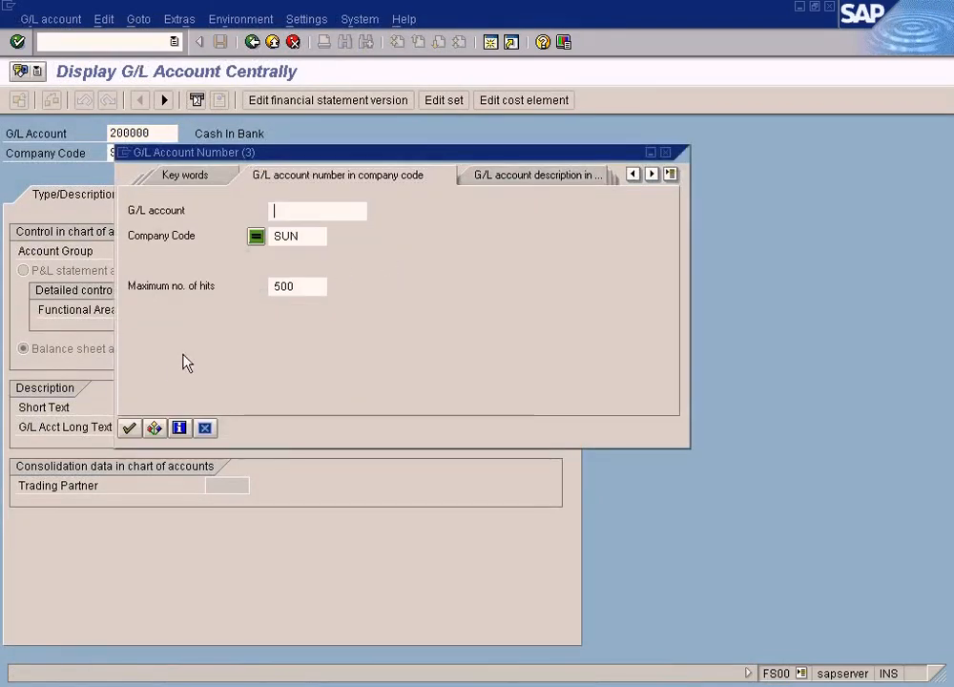
click(128, 428)
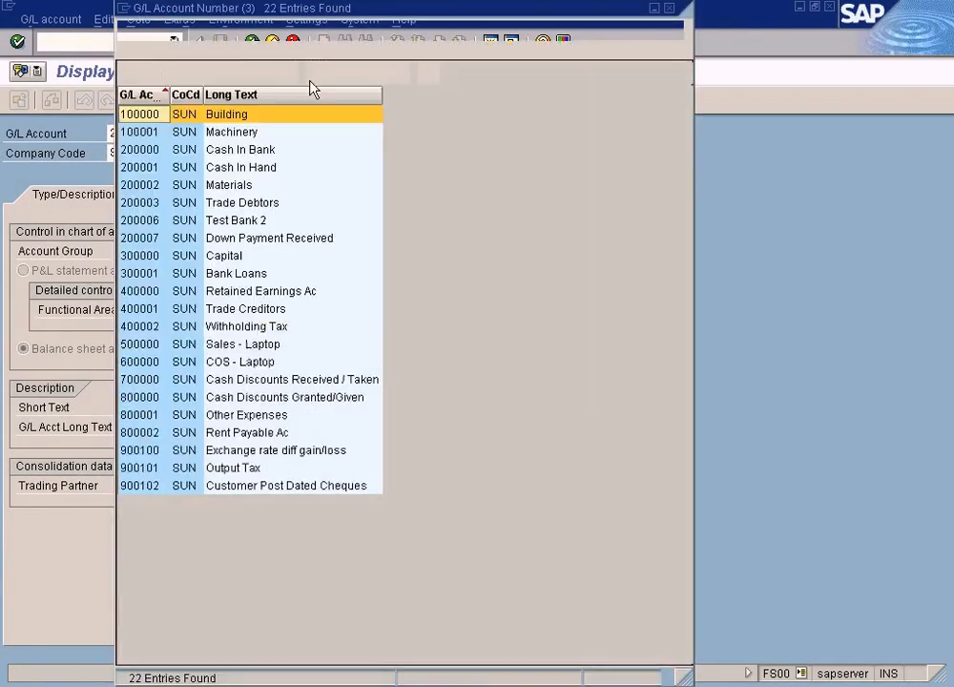
drag(320, 19, 406, 51)
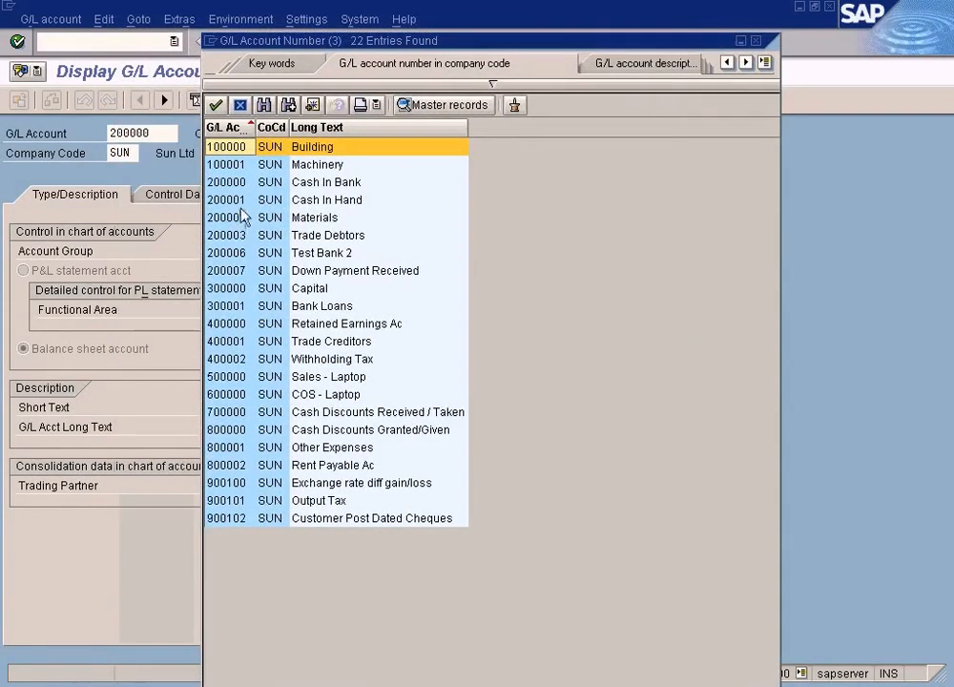
Start creating G/L account 200008 in company code SUN.
click(237, 272)
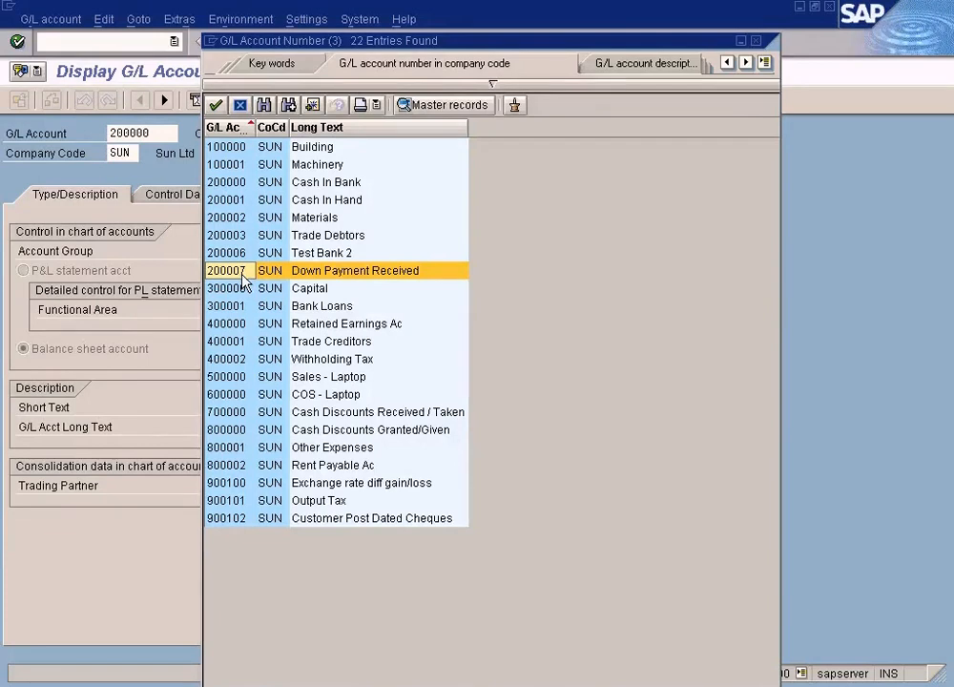
double_click(239, 271)
key(BackSpace)
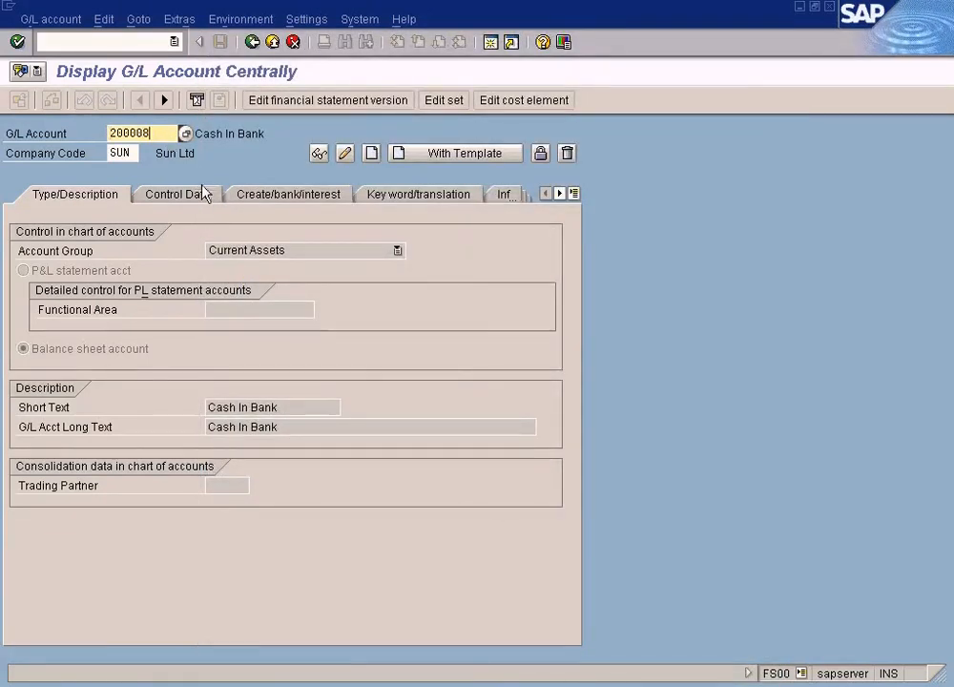
click(57, 20)
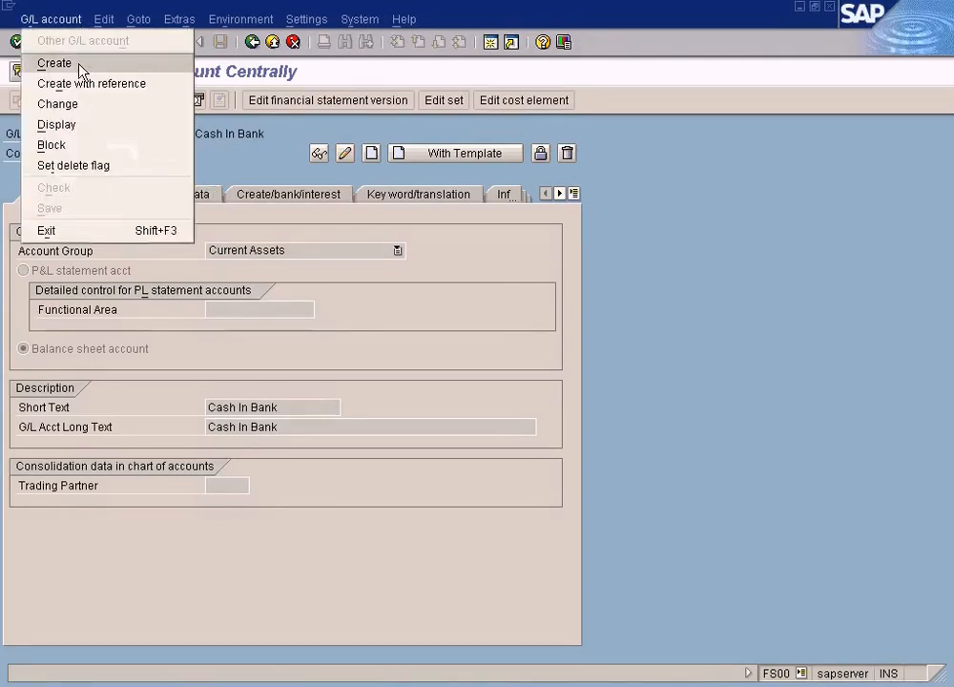
click(65, 62)
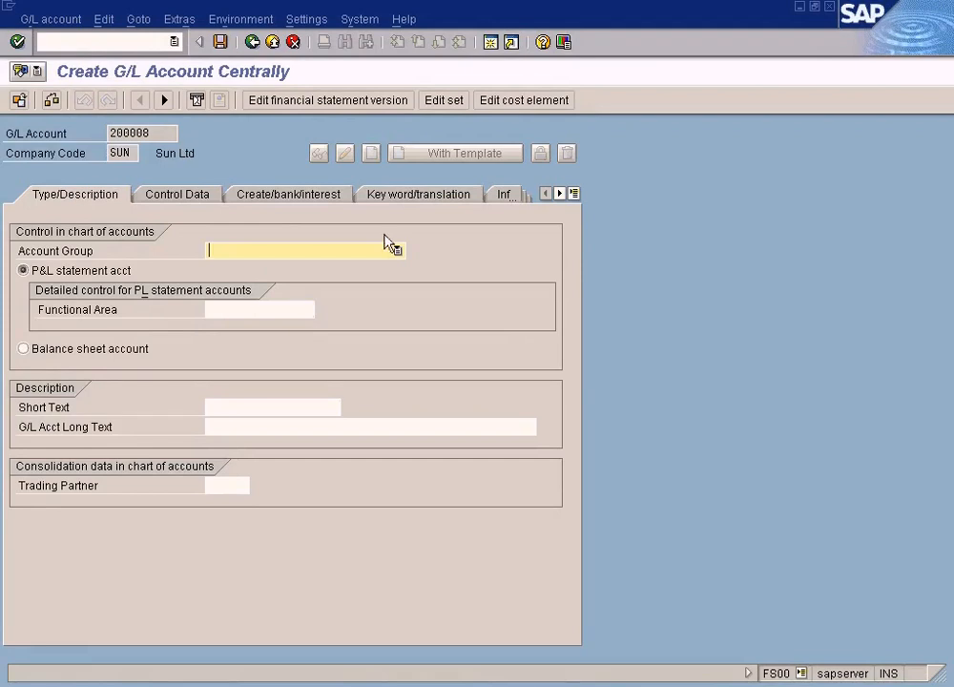
Assign the new G/L account to the Current Assets account group and make it a balance sheet account.
click(397, 250)
click(343, 283)
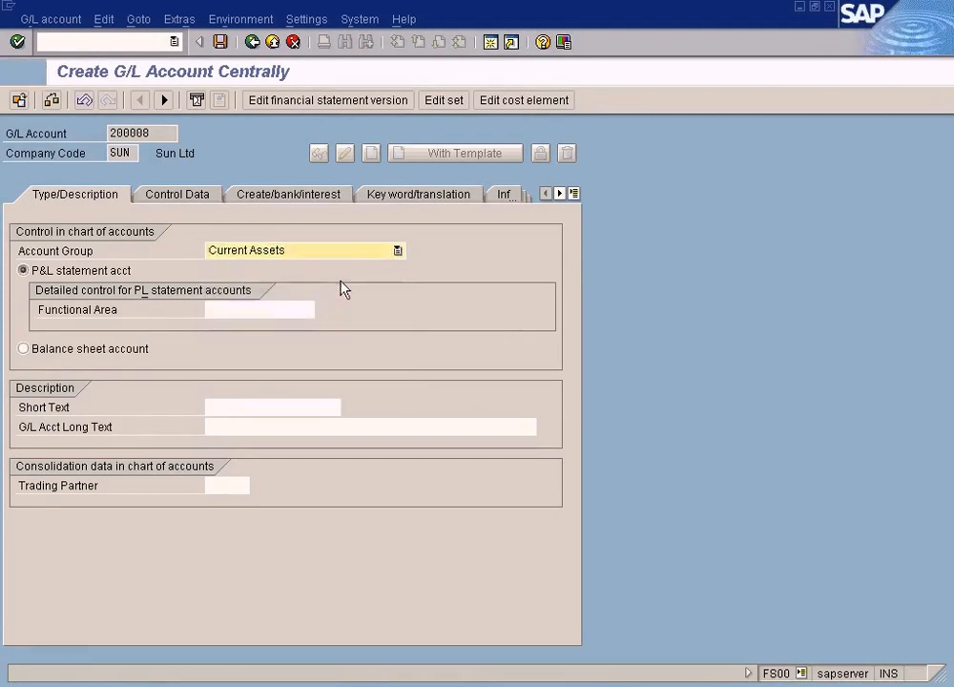
click(76, 349)
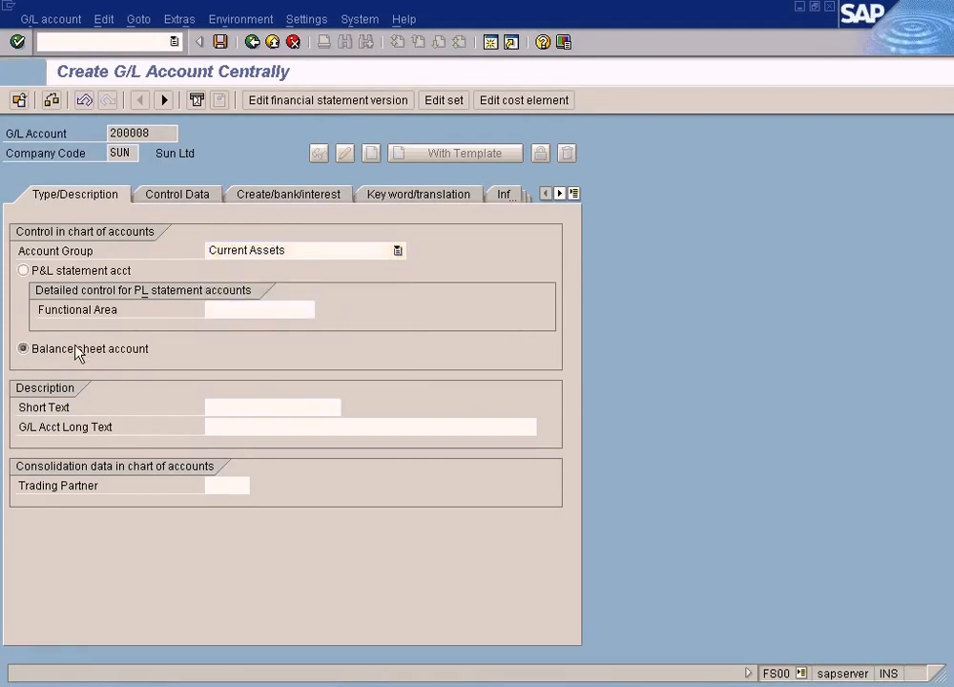
Enter "Outgoing Clearing Ac" as the new G/L account's short text and copy it into the long text.
click(289, 408)
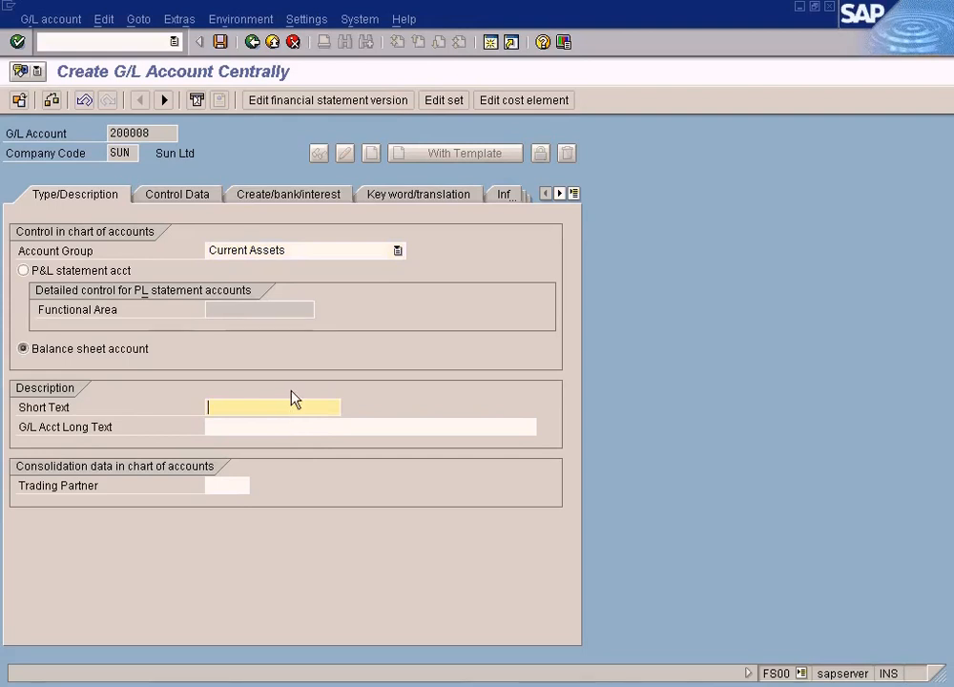
text(Bank)
text(Out)
text(going )
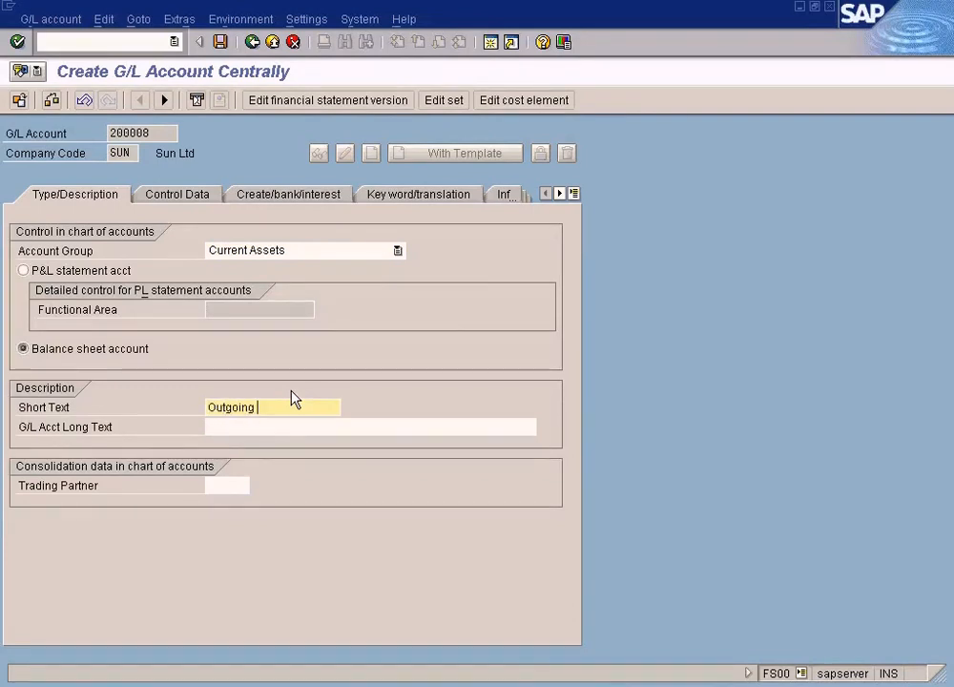
text(Clearing A)
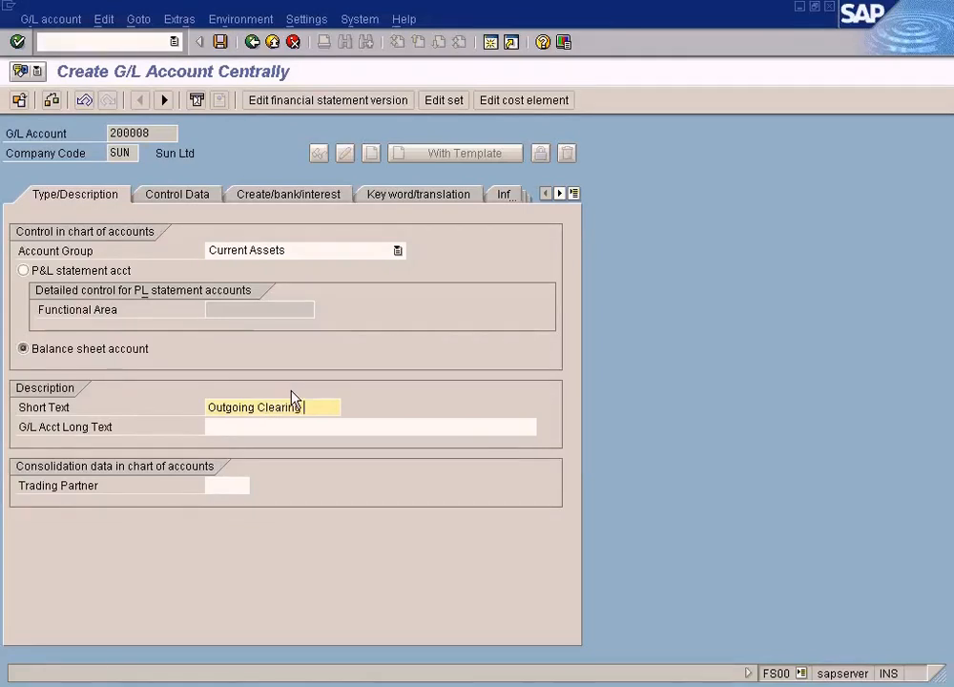
key(ctrl+a)
key(ctrl+c)
key(Tab)
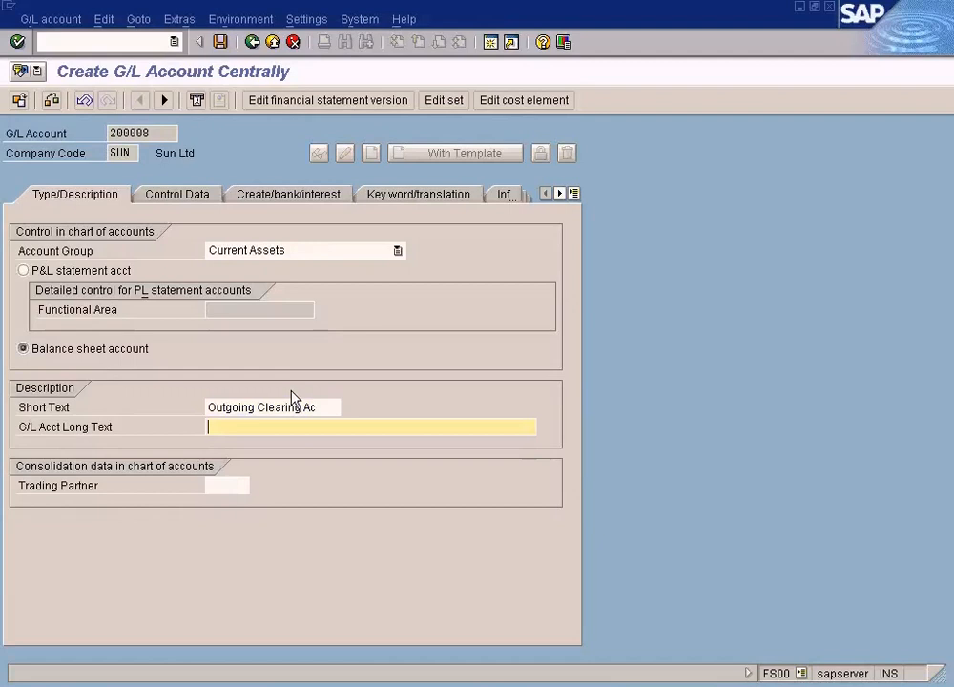
key(ctrl+v)
Set the new G/L account's field status group to G005, bank accounts with obligatory value date, and save the account.
click(176, 196)
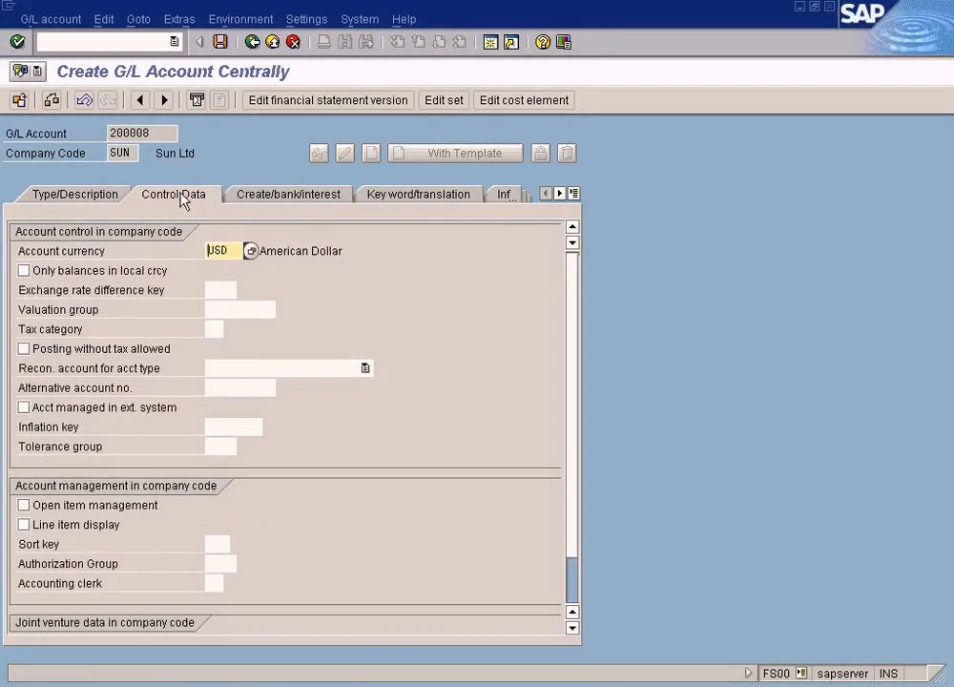
click(308, 201)
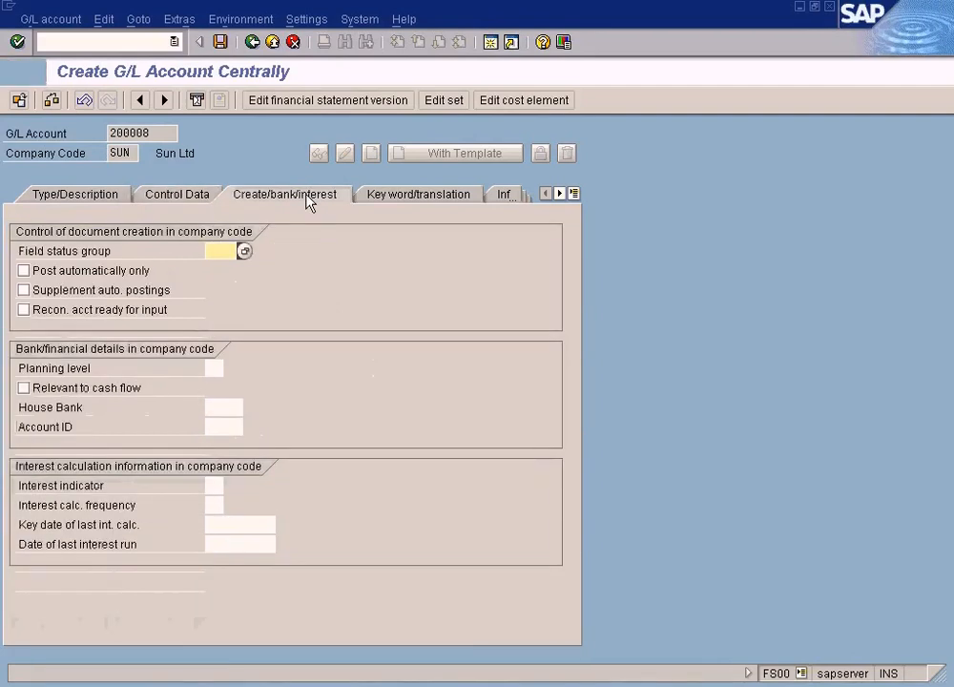
click(247, 251)
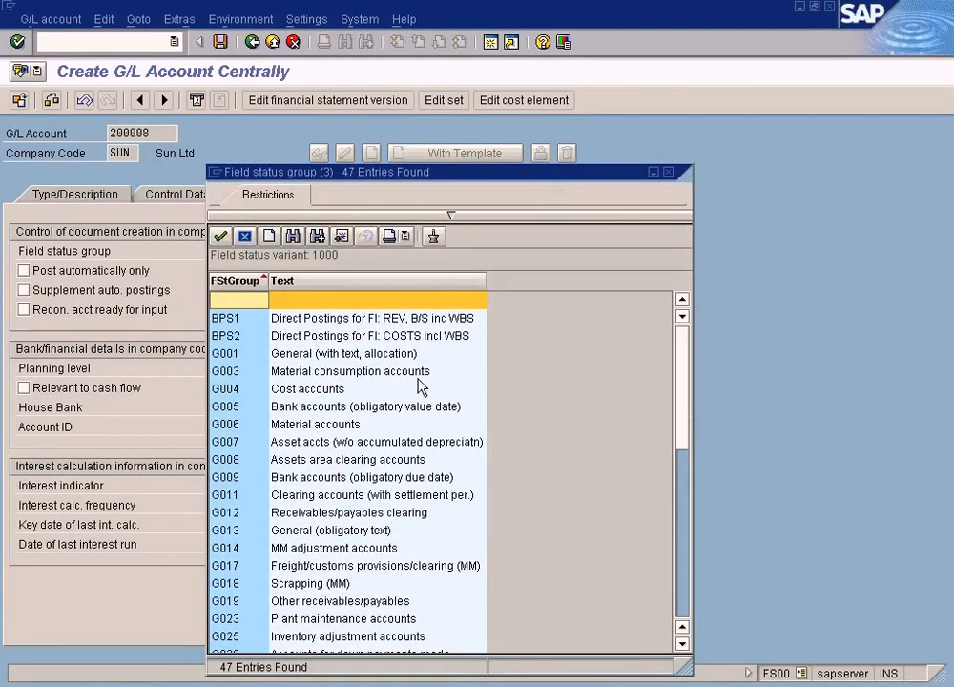
double_click(348, 409)
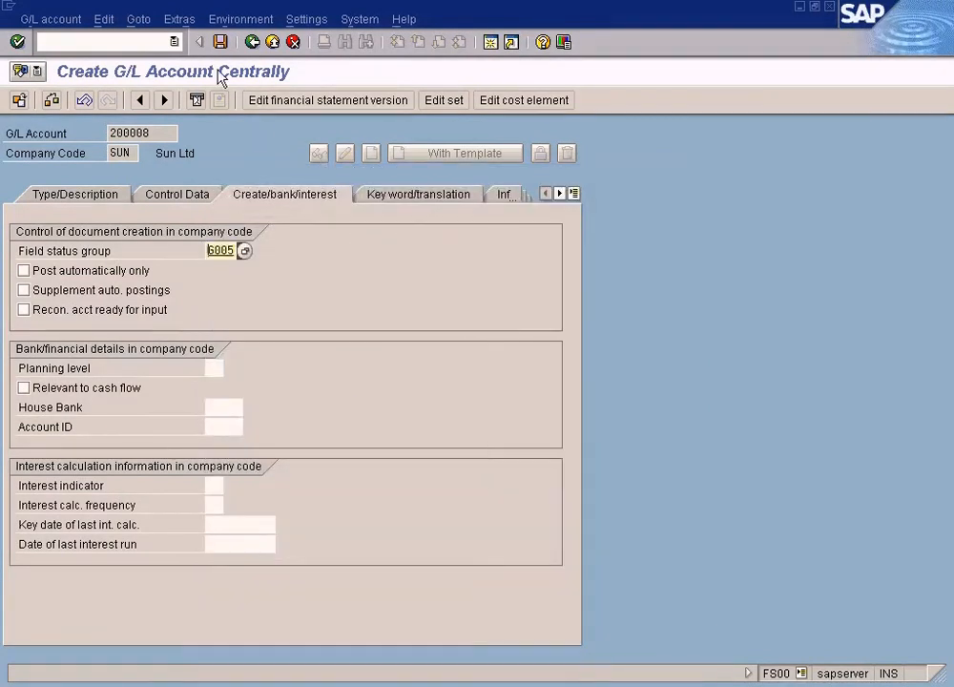
click(220, 43)
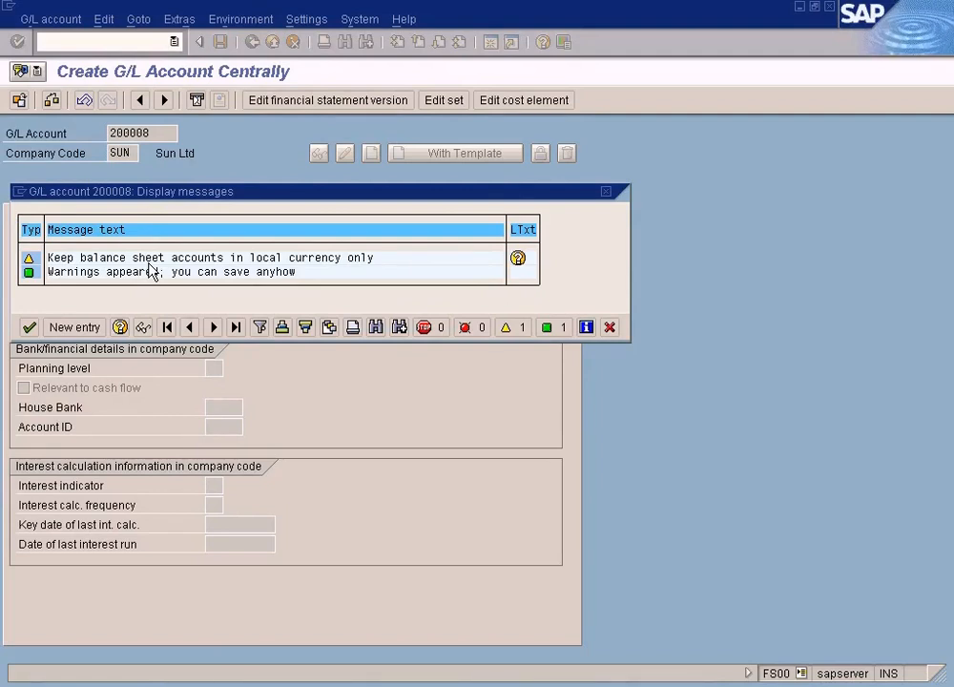
key(Return)
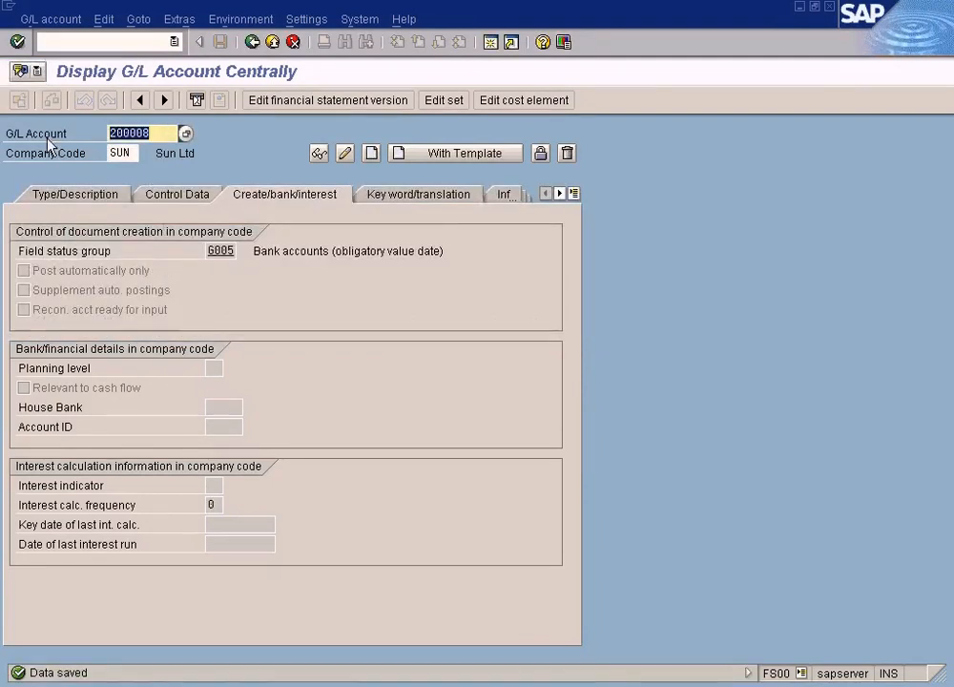
click(273, 43)
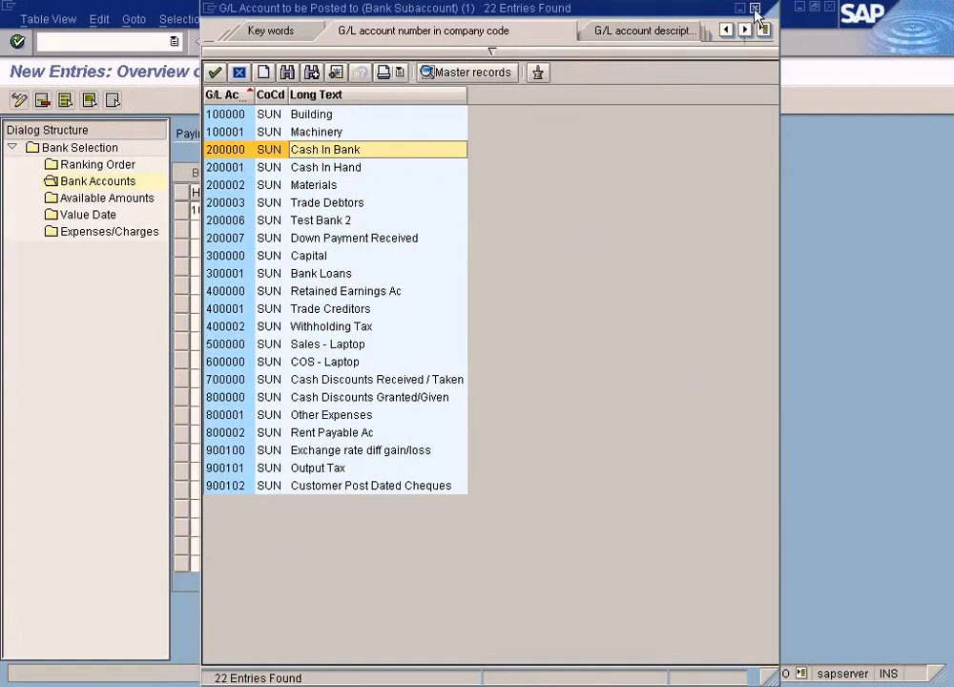
Enter 200008 as the bank subaccount for house bank 1000, payment method X, and save the bank accounts entry.
click(754, 10)
click(513, 212)
text(200008)
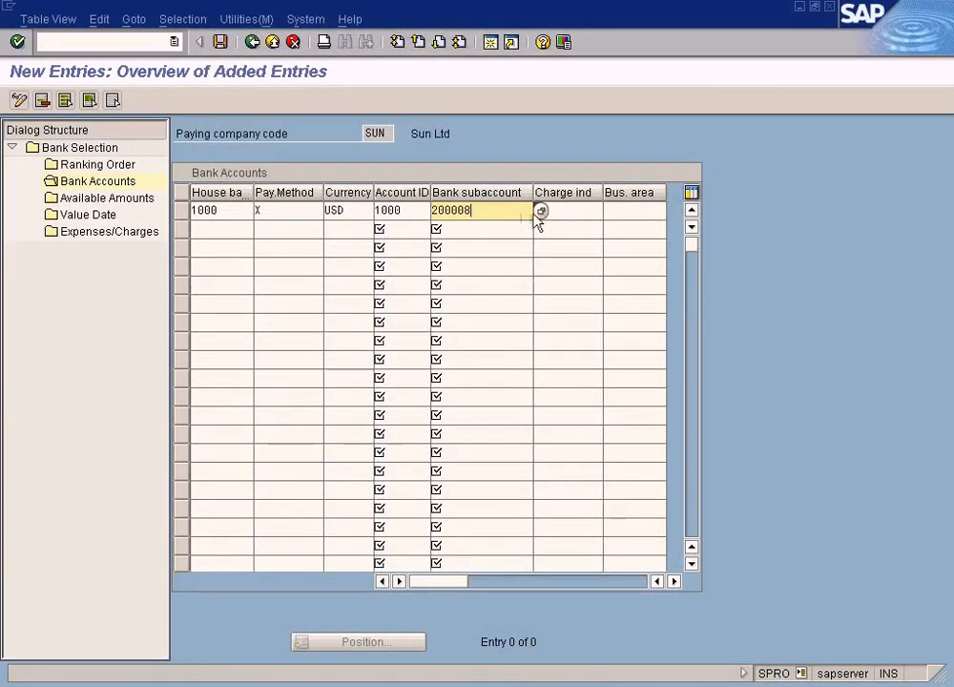
click(566, 215)
click(507, 219)
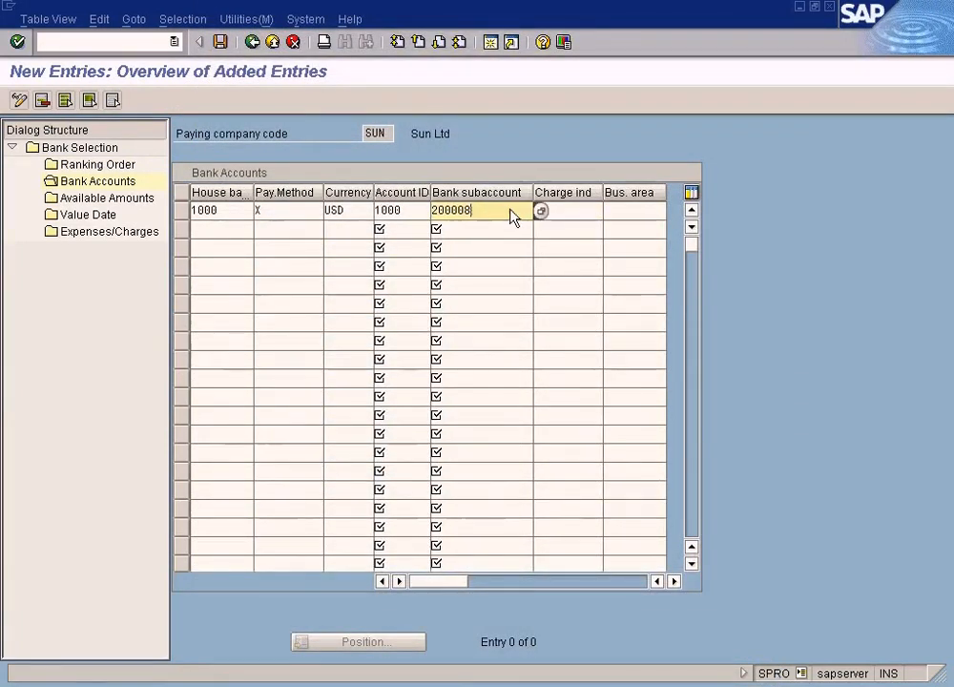
click(220, 43)
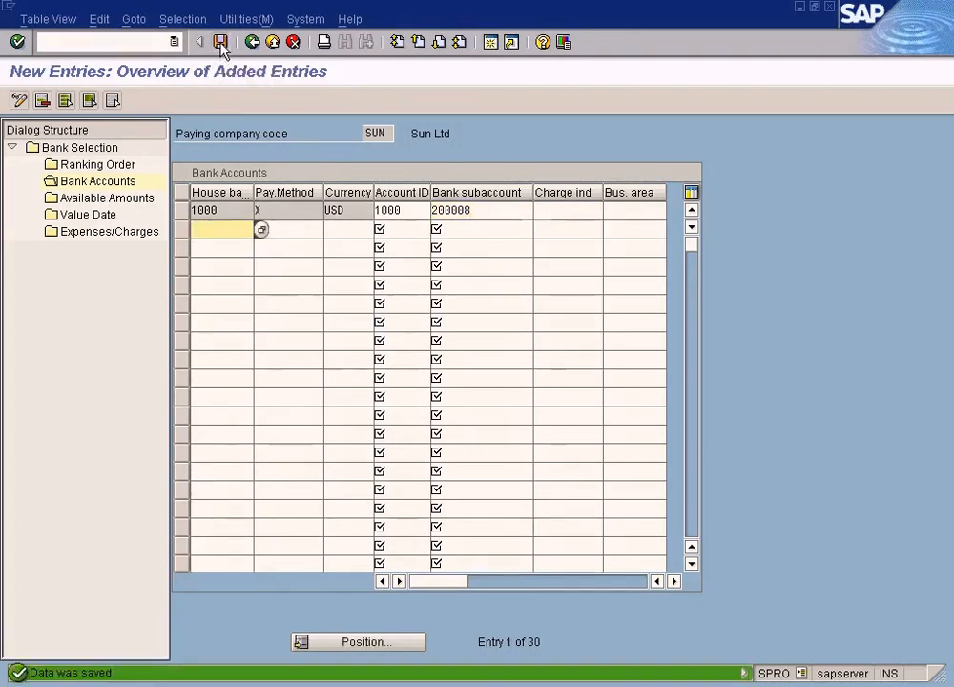
Compare the payment program's bank subaccount with the G/L account in the bank account details of house bank 1000.
click(479, 216)
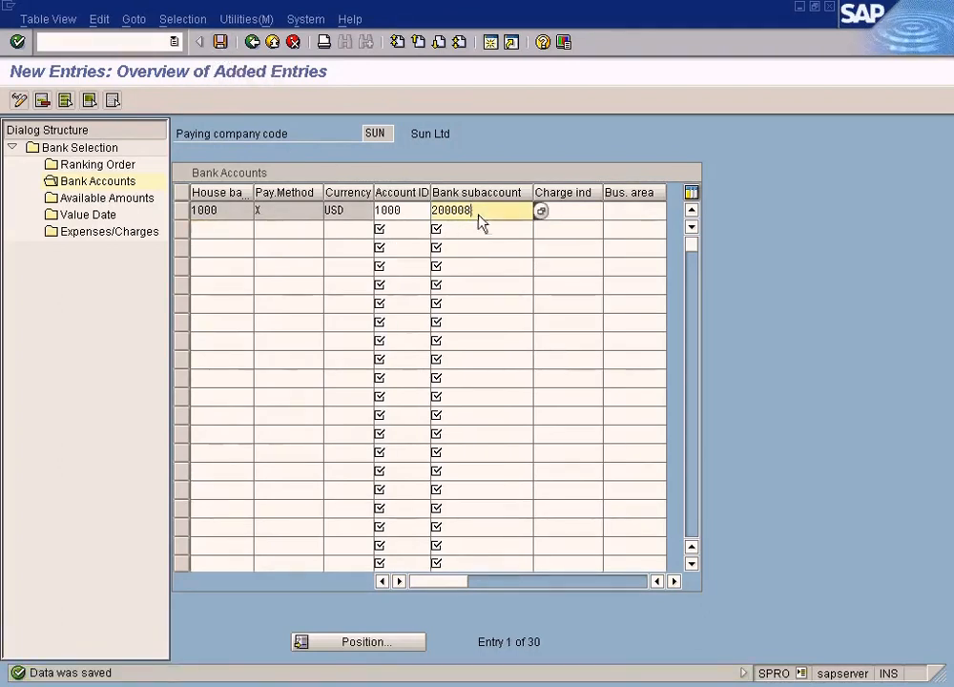
click(357, 685)
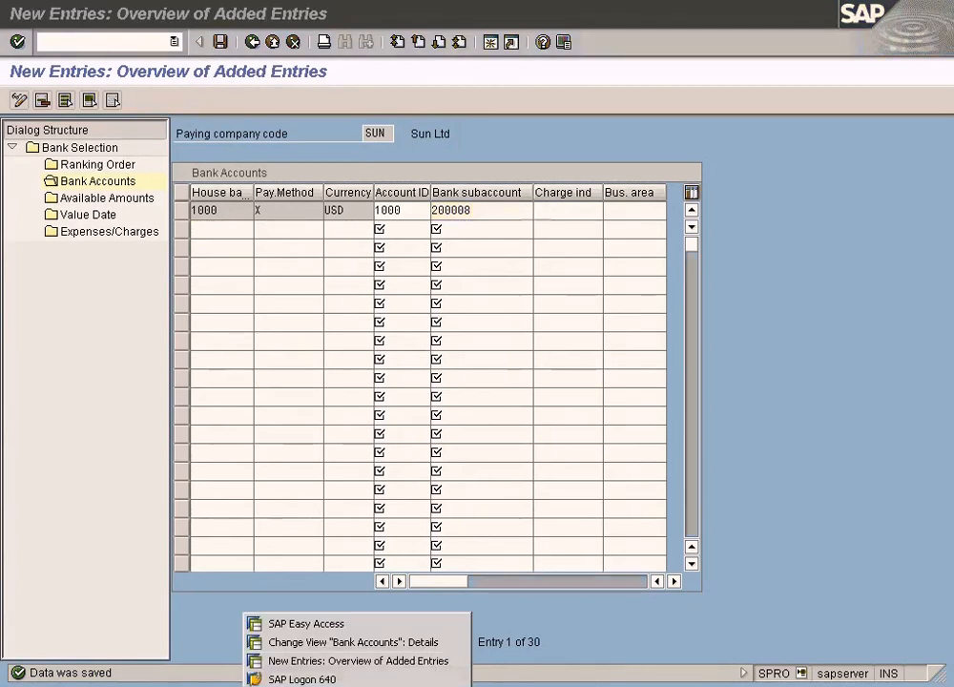
click(353, 642)
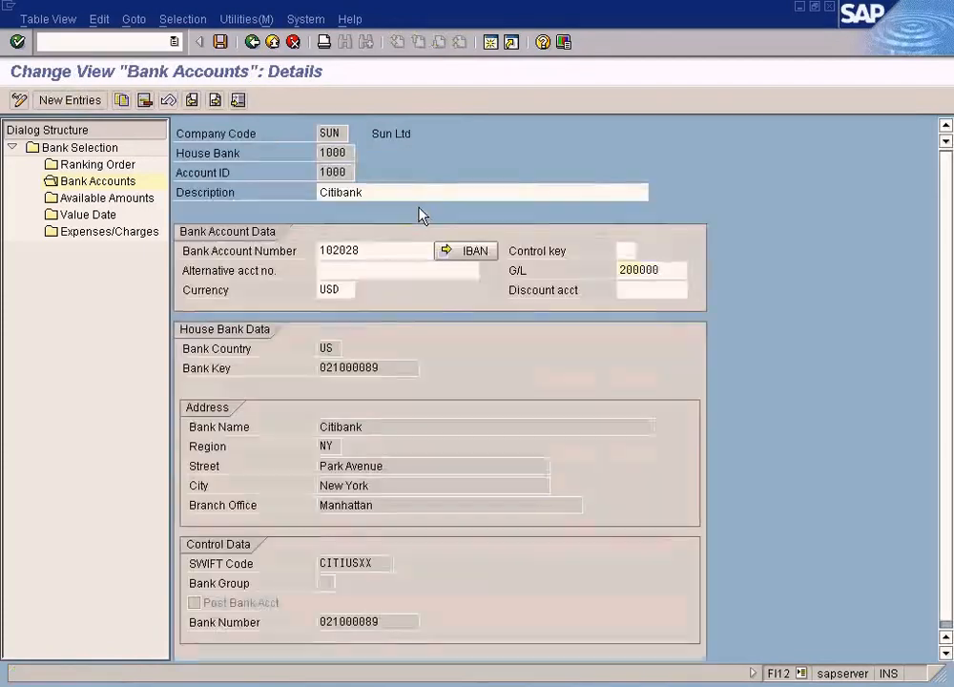
click(325, 172)
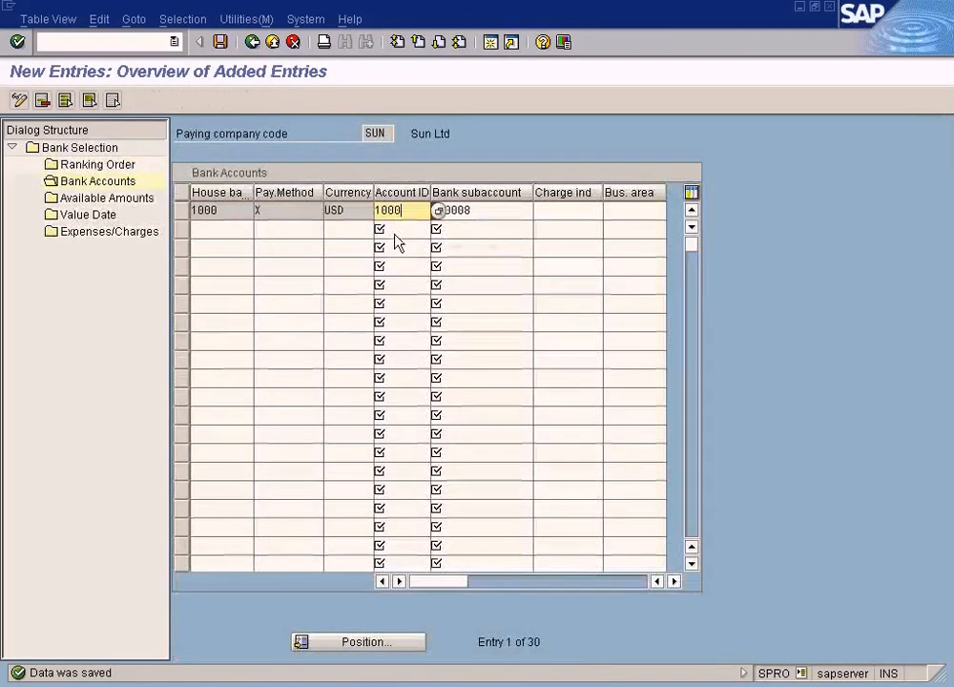
click(493, 214)
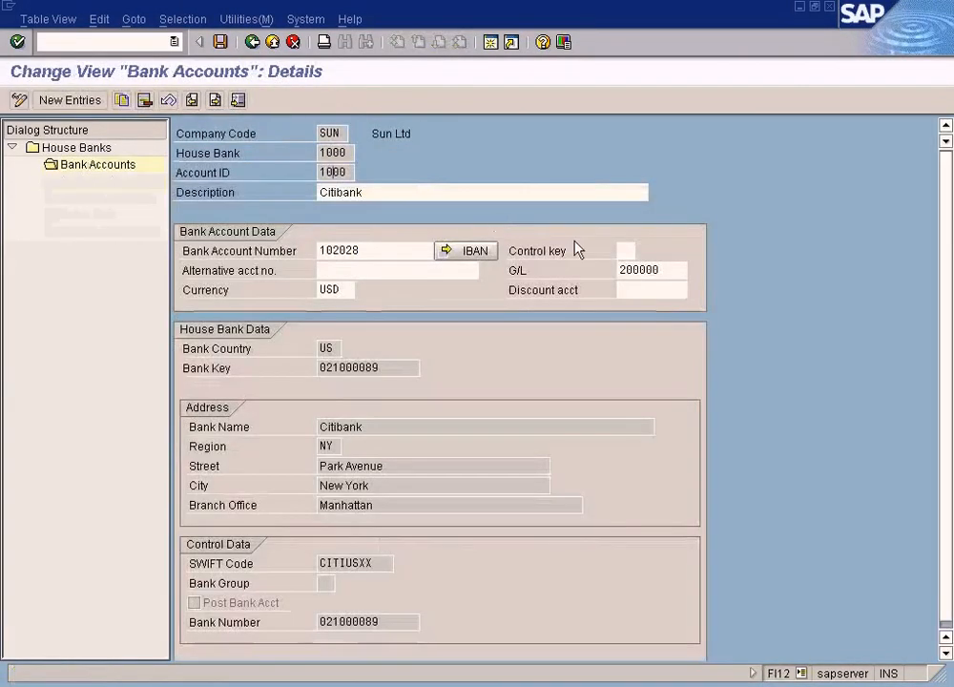
click(643, 273)
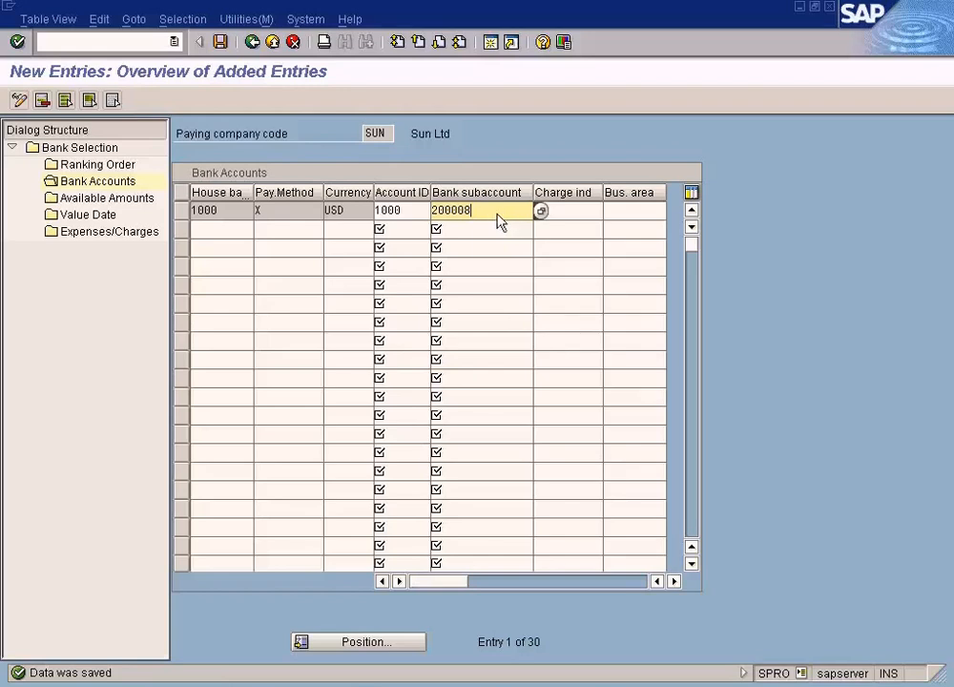
drag(498, 221, 373, 213)
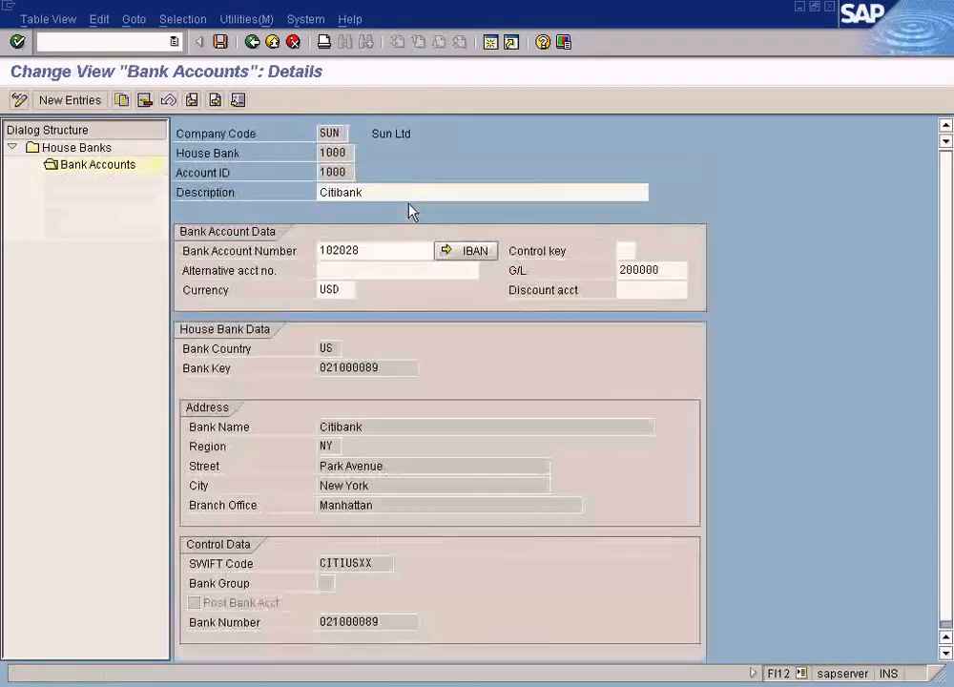
click(651, 272)
drag(682, 277, 583, 271)
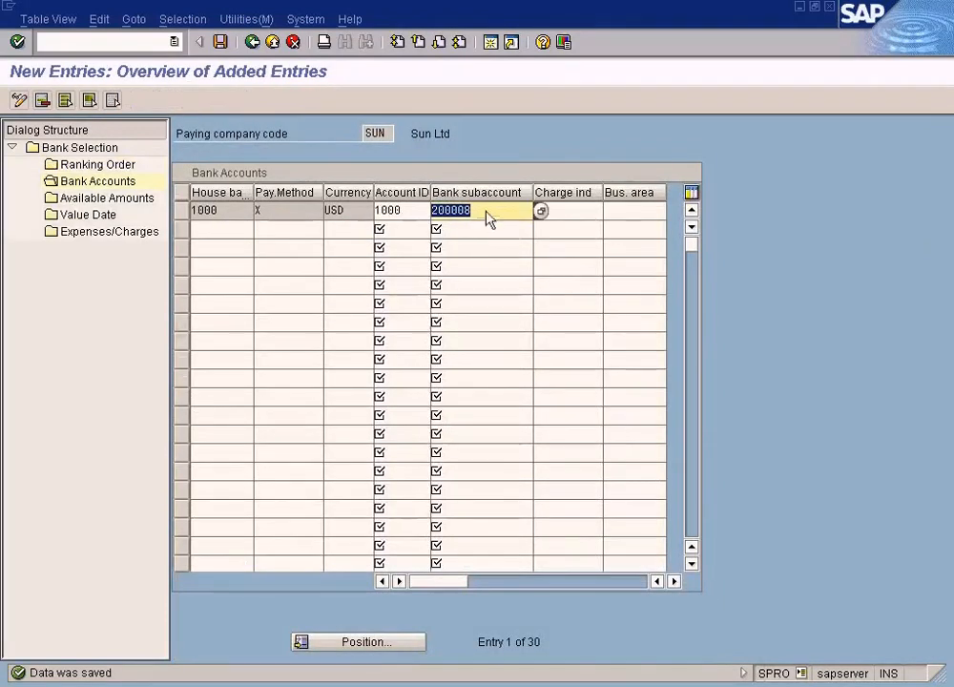
click(489, 218)
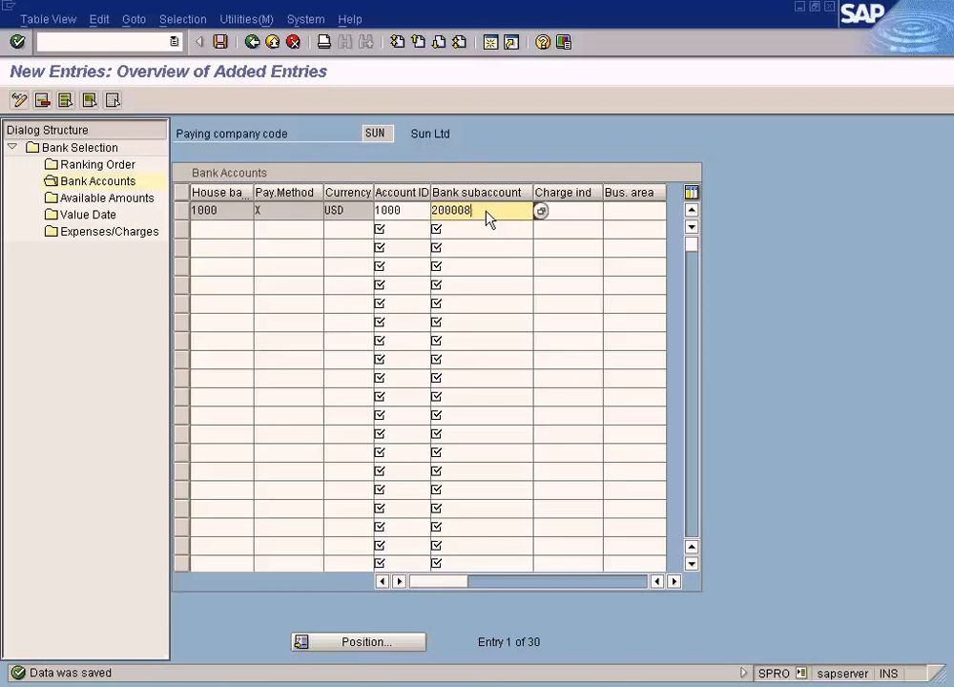
drag(492, 217, 379, 213)
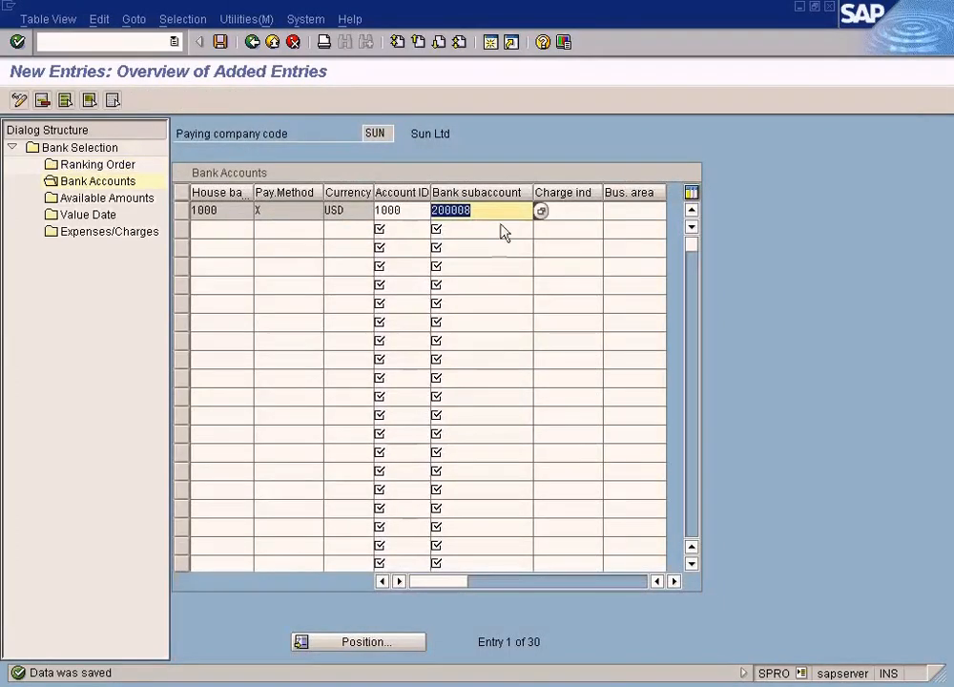
click(496, 217)
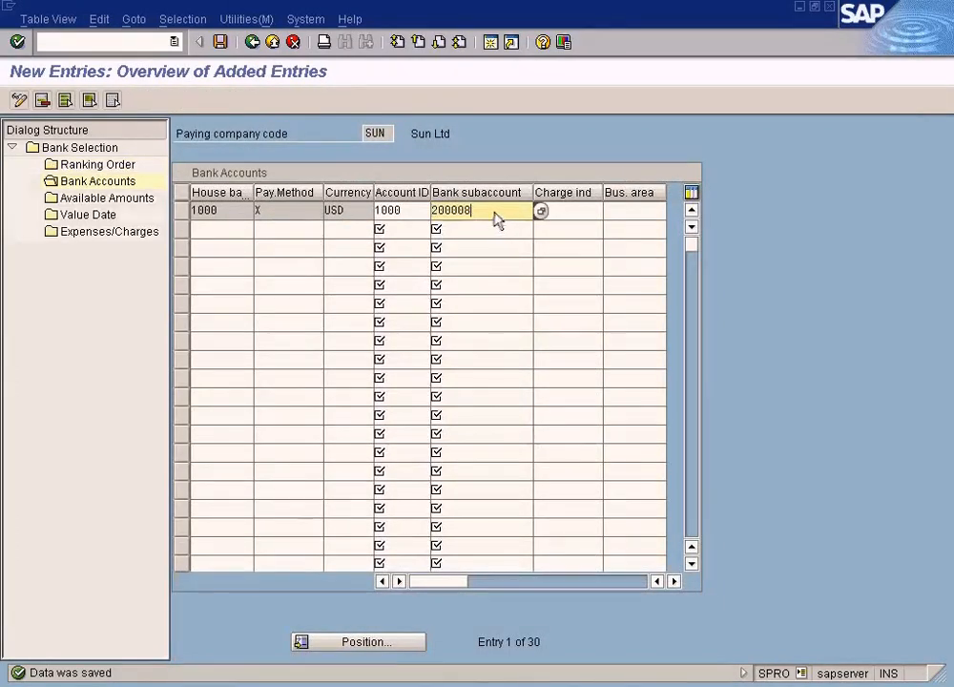
drag(489, 217, 390, 216)
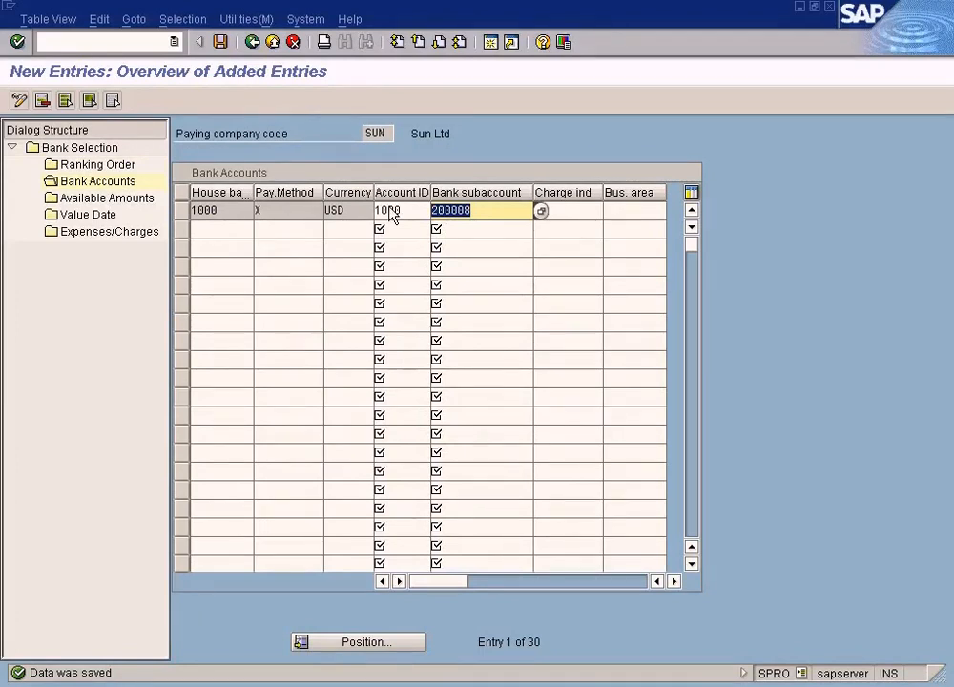
click(492, 216)
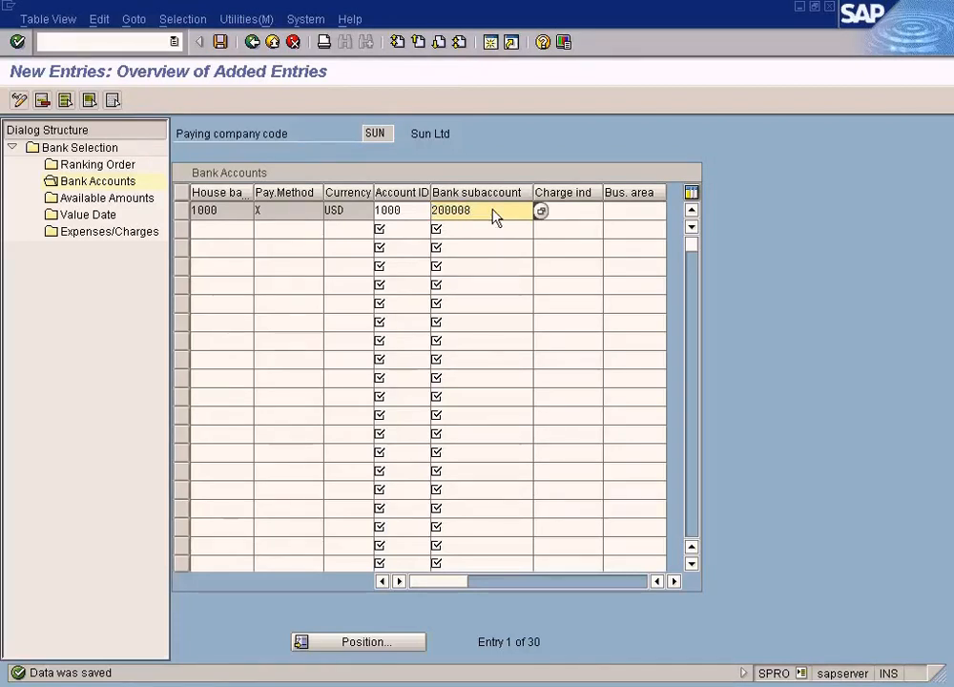
key(alt+Tab)
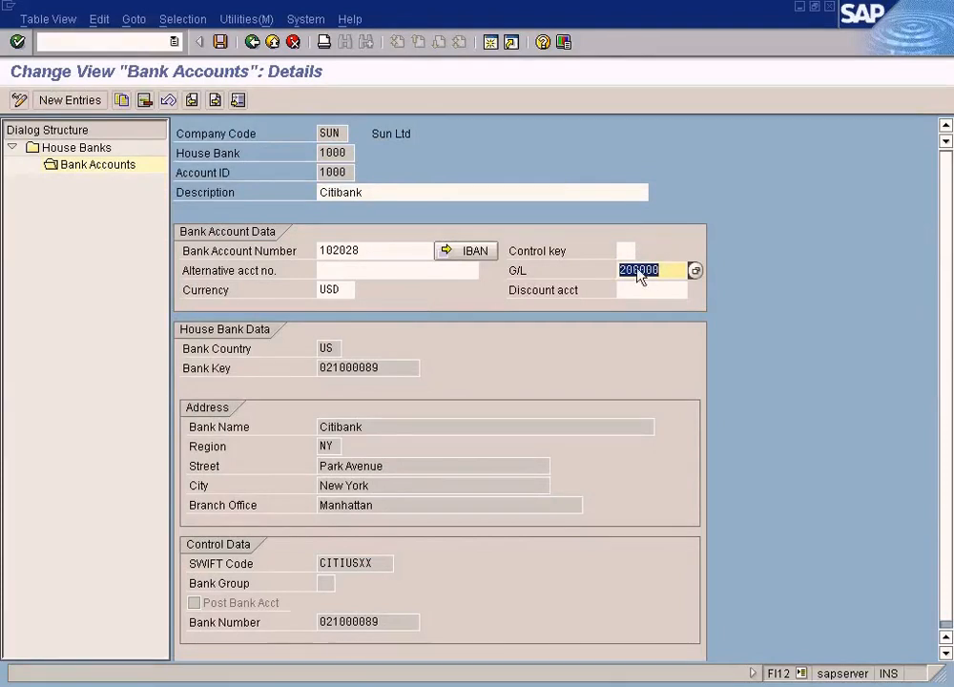
Change the bank subaccount for house bank 1000 to 200000 and restore it to 200008.
key(alt+Tab)
key(BackSpace)
text(00000)
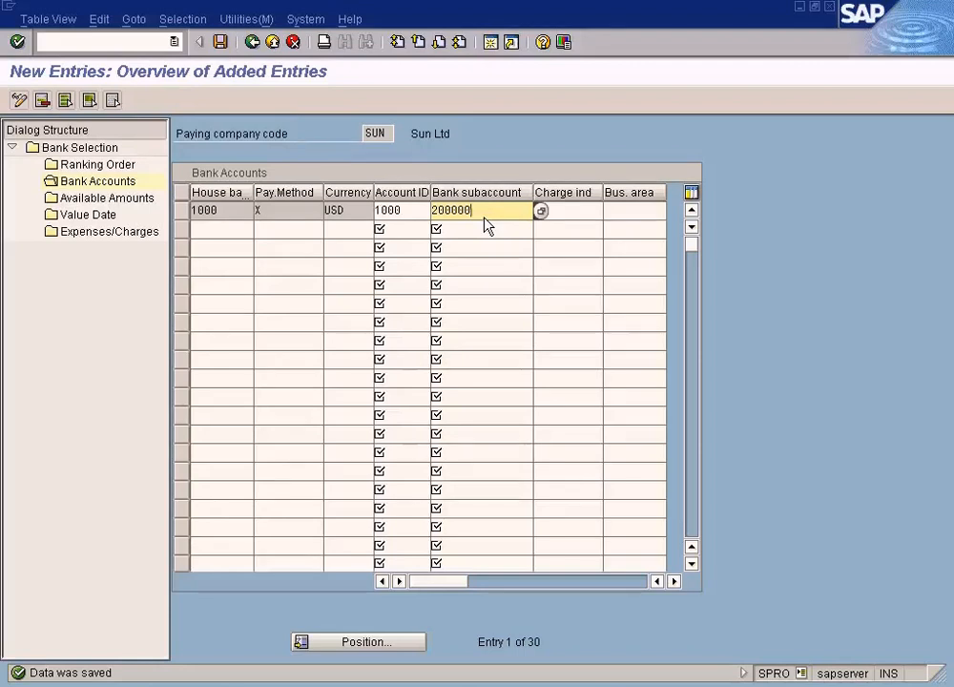
text(8)
click(568, 217)
click(494, 216)
Start new entries in Available Amounts for paying company code SUN and widen the House bank column.
click(128, 199)
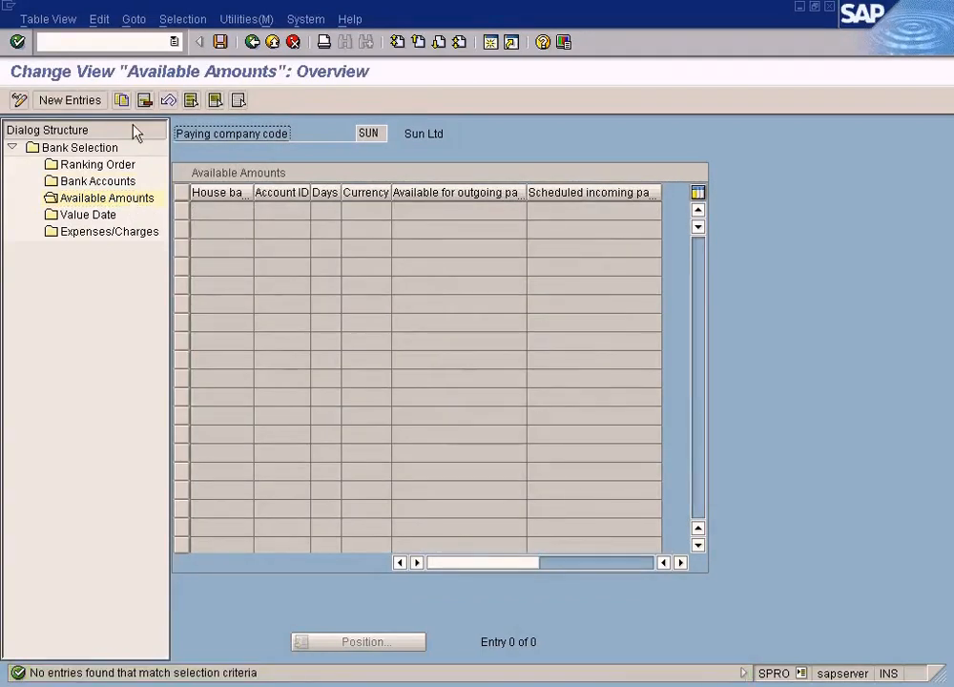
click(90, 101)
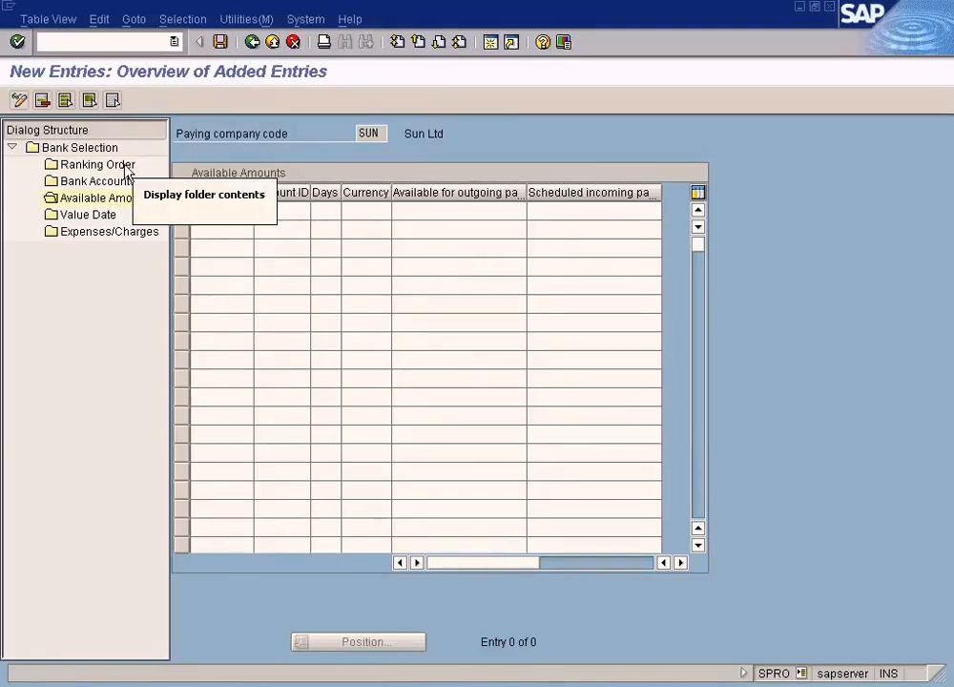
click(449, 211)
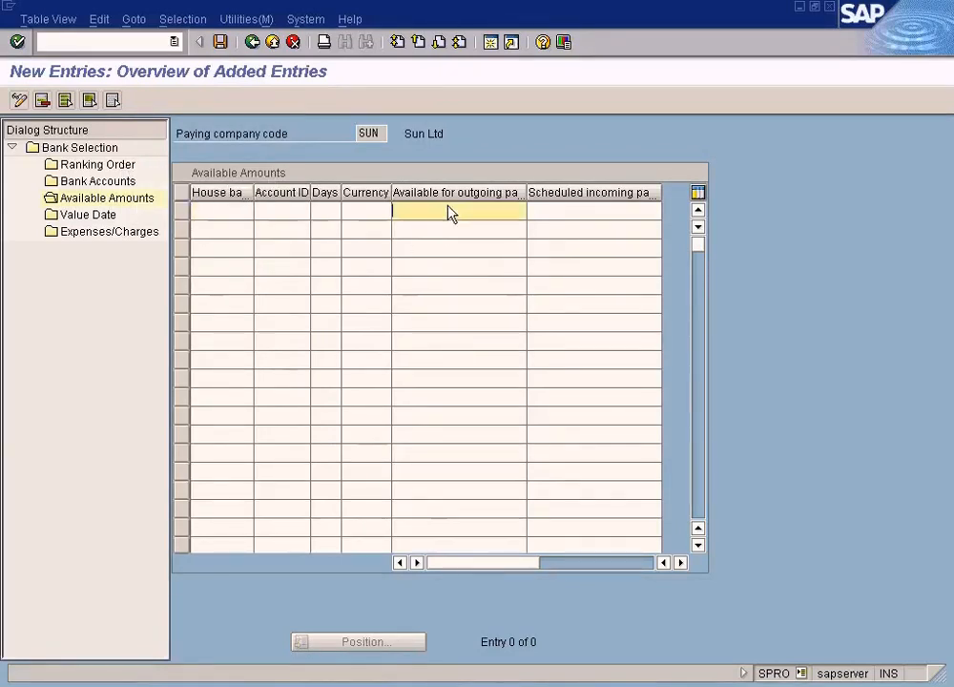
click(208, 212)
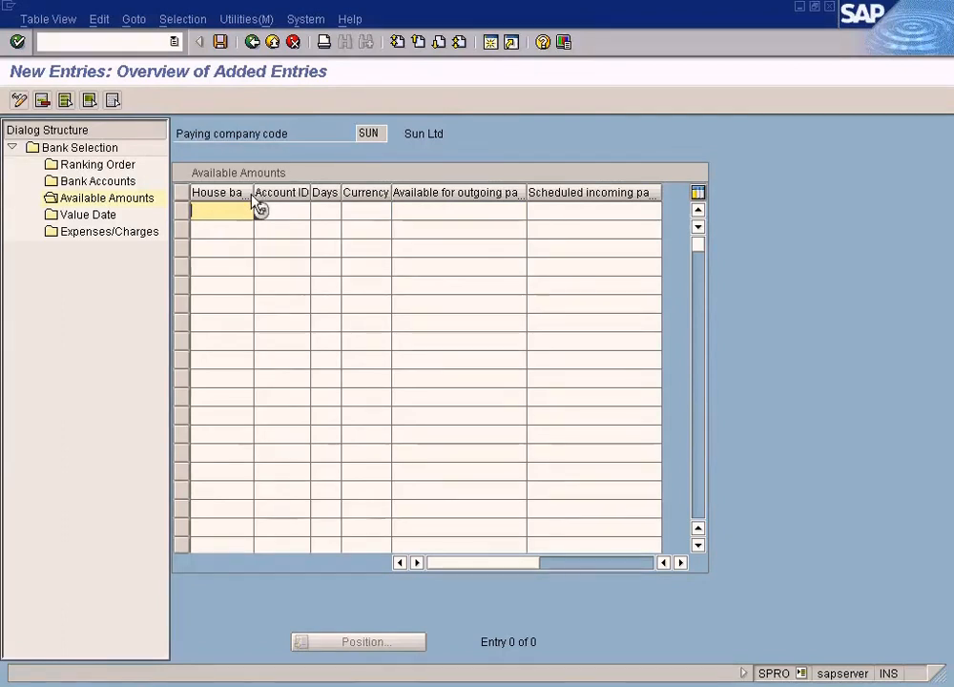
drag(254, 202, 260, 202)
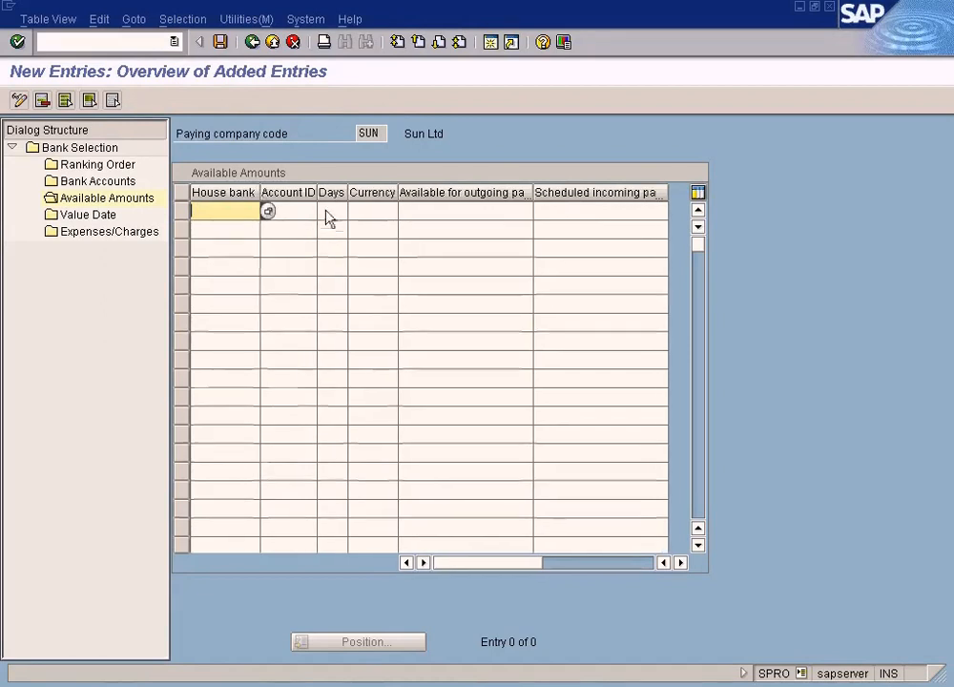
click(330, 212)
click(370, 212)
click(304, 211)
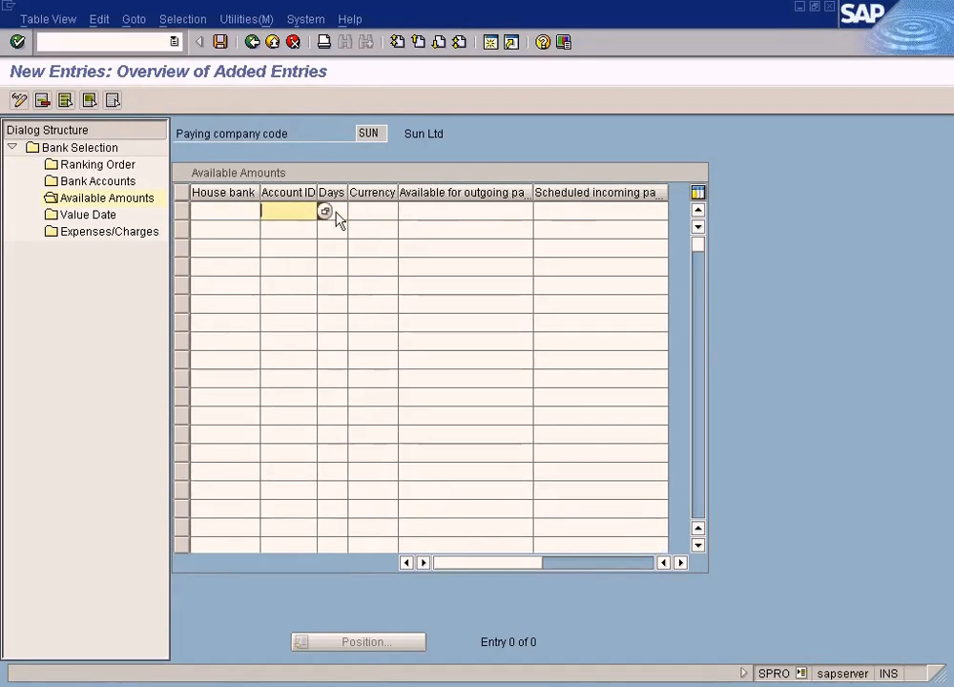
click(464, 215)
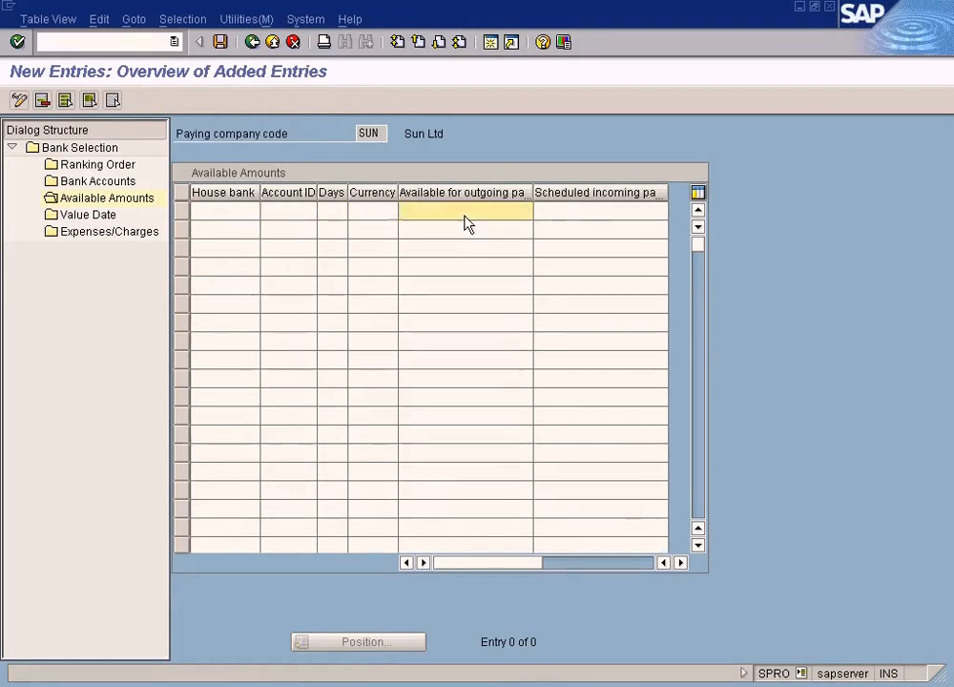
Enter house bank 1000, account ID 1000 and 10000 available for outgoing payment in the first Available Amounts row.
click(243, 214)
click(268, 212)
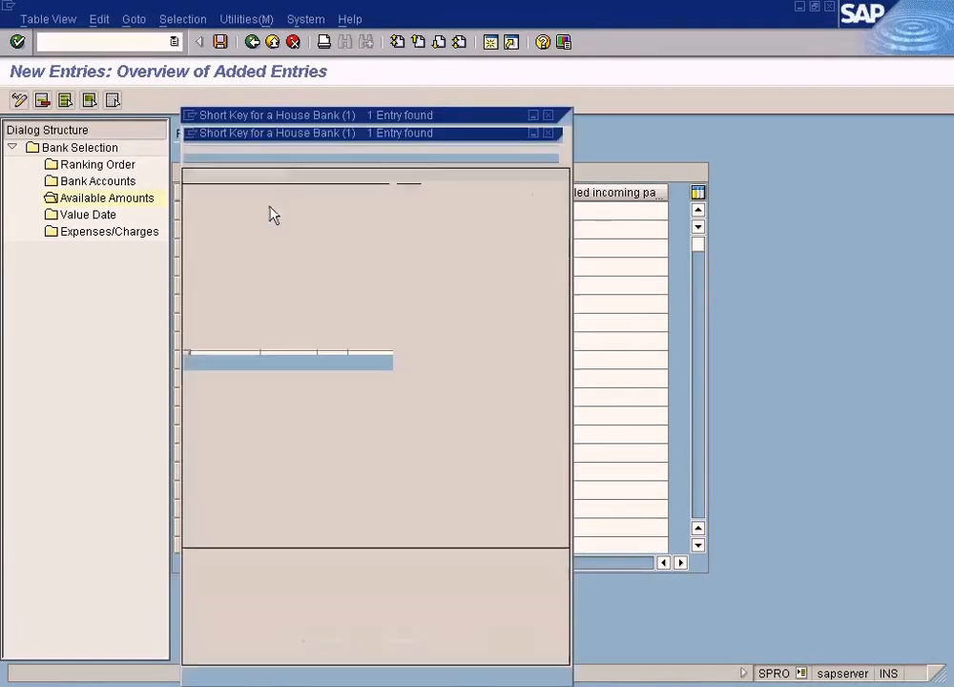
double_click(253, 222)
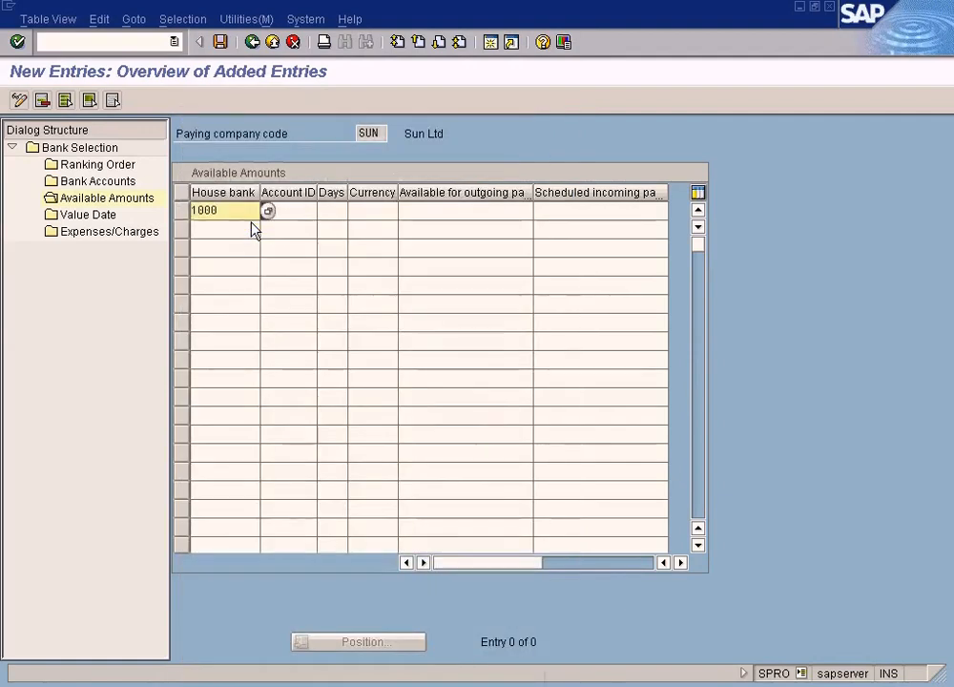
click(292, 214)
text(1000)
key(Tab)
key(Tab)
key(Tab)
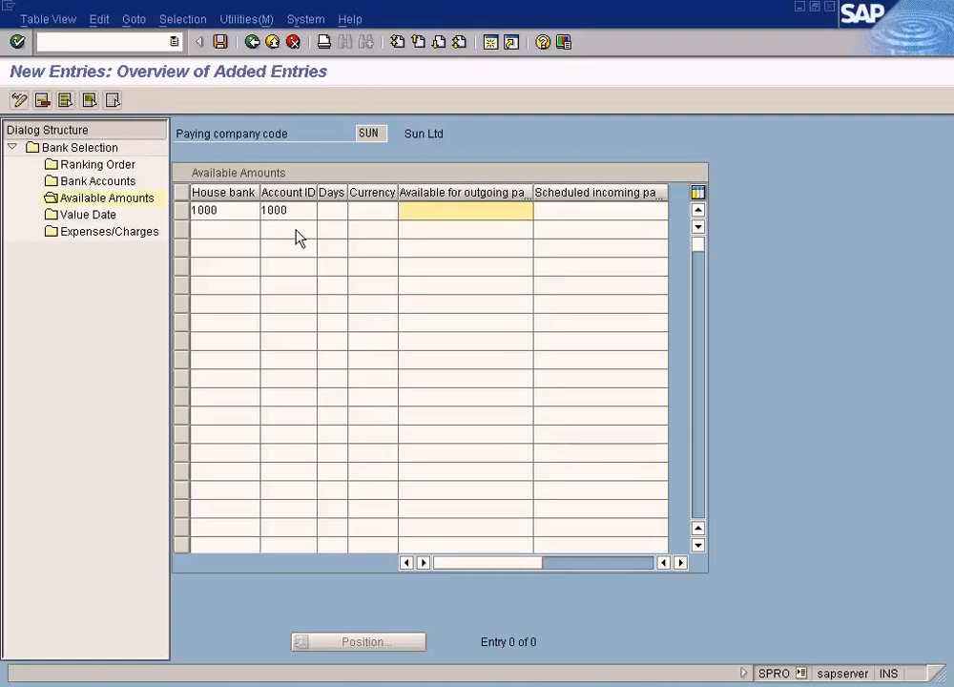
text(10000)
drag(456, 214, 388, 218)
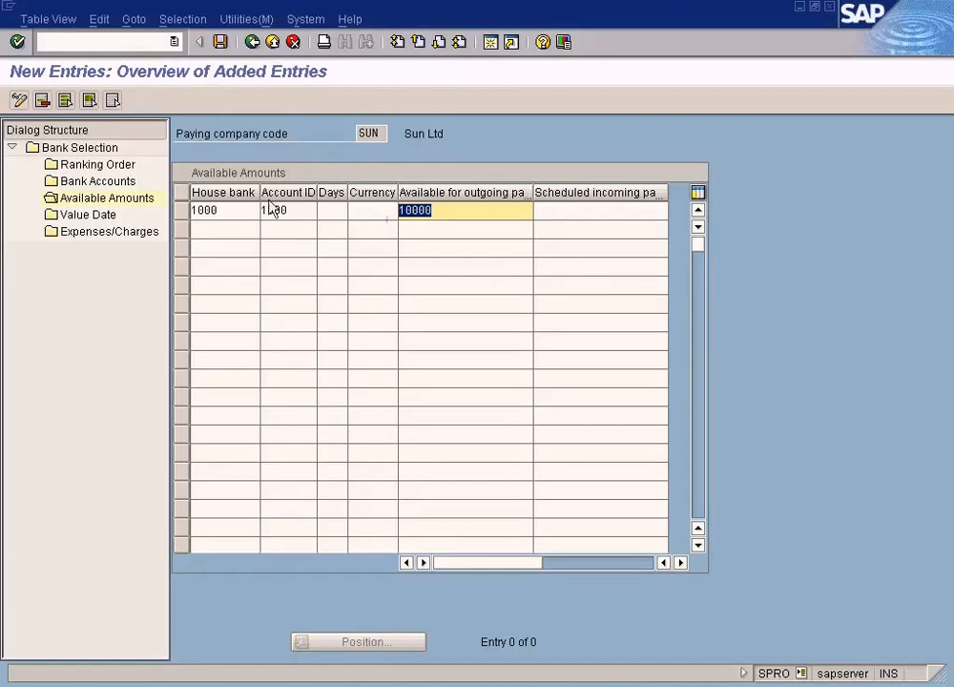
click(240, 209)
click(290, 211)
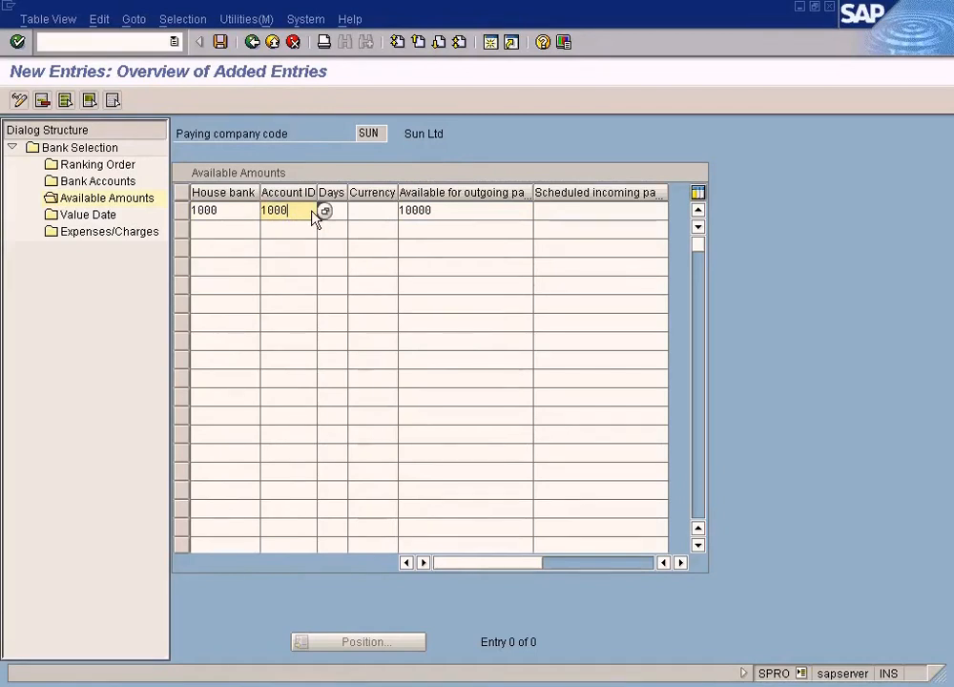
drag(452, 213, 366, 211)
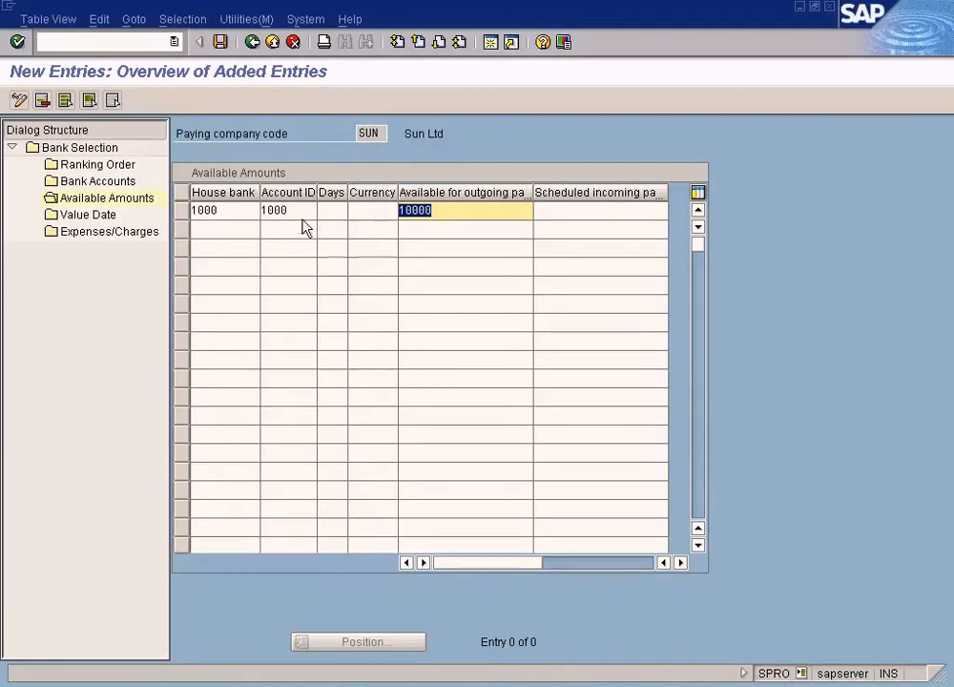
Clear the house bank, account ID and outgoing payment amount from the first Available Amounts row.
click(247, 212)
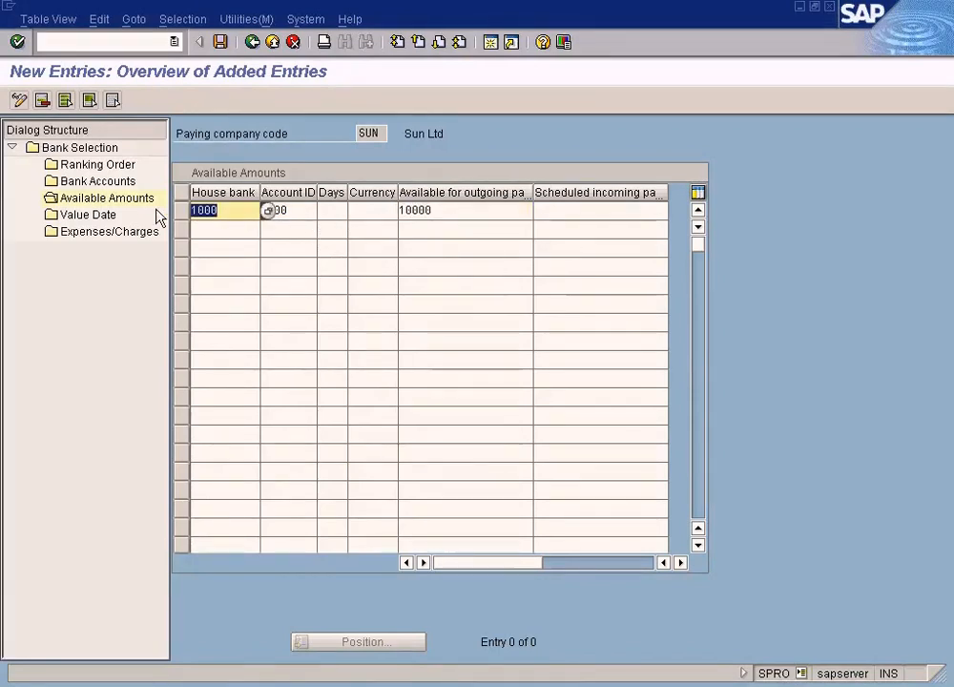
key(Delete)
key(Tab)
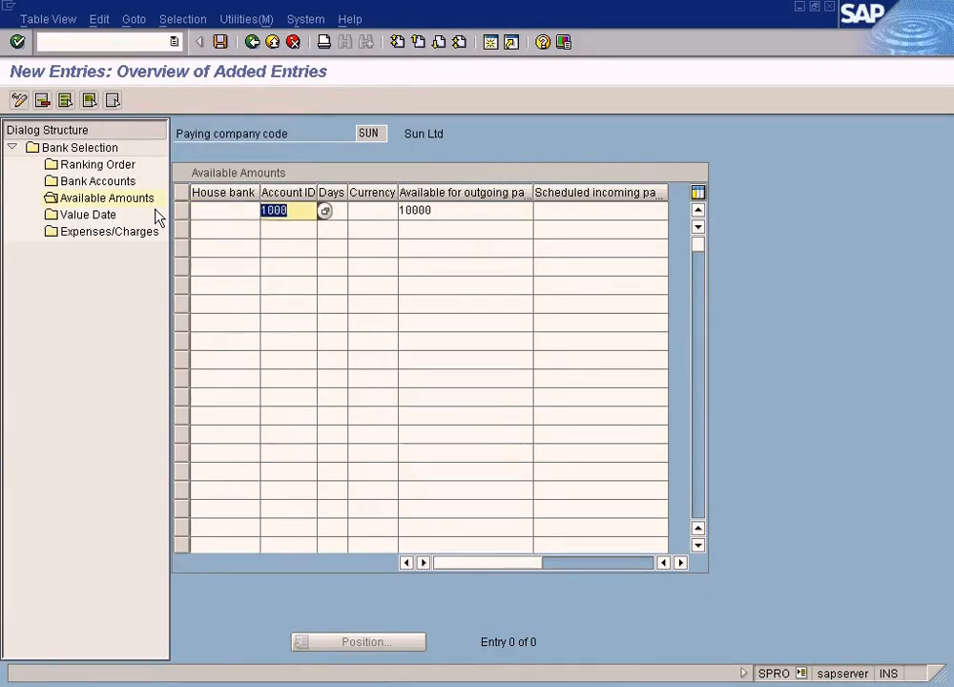
key(Delete)
key(Tab)
key(Tab)
key(Tab)
key(Delete)
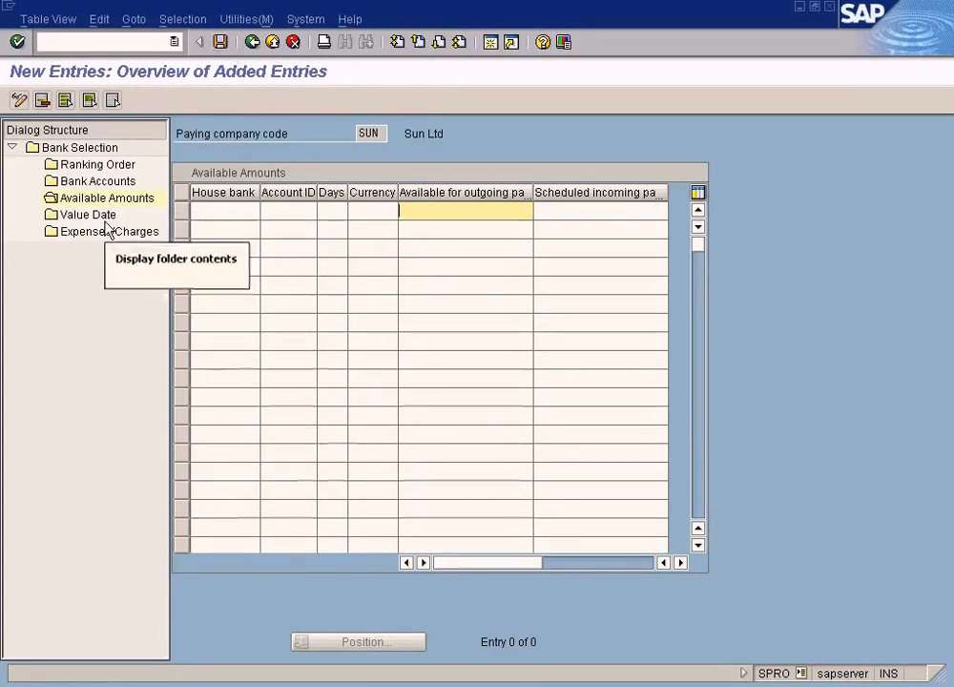
Discard the blank Available Amounts entry, then save the bank selection data and leave the view.
click(221, 42)
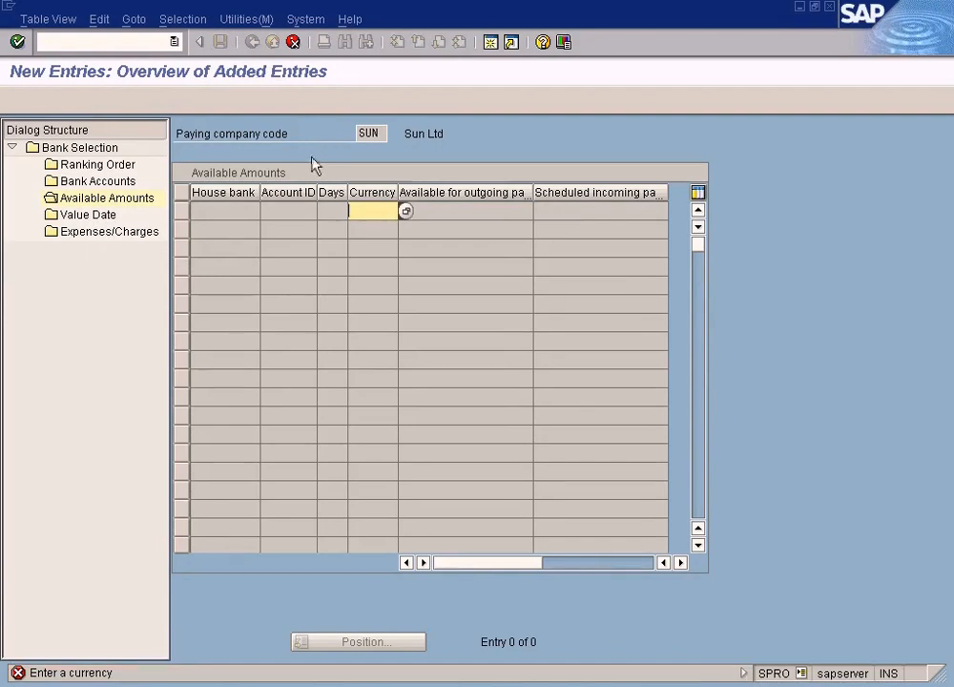
click(294, 42)
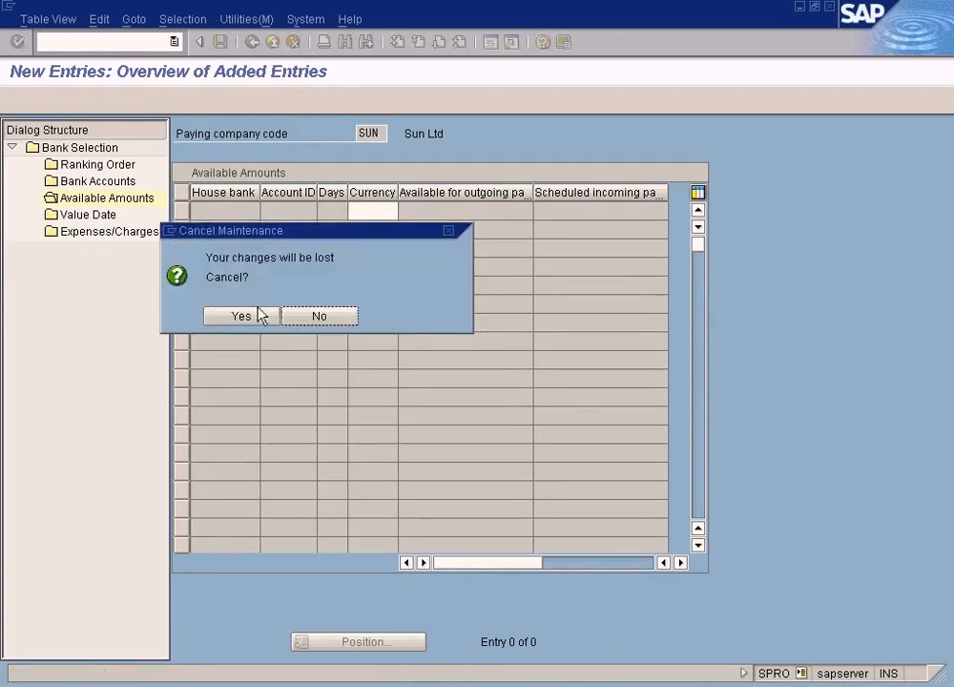
click(240, 316)
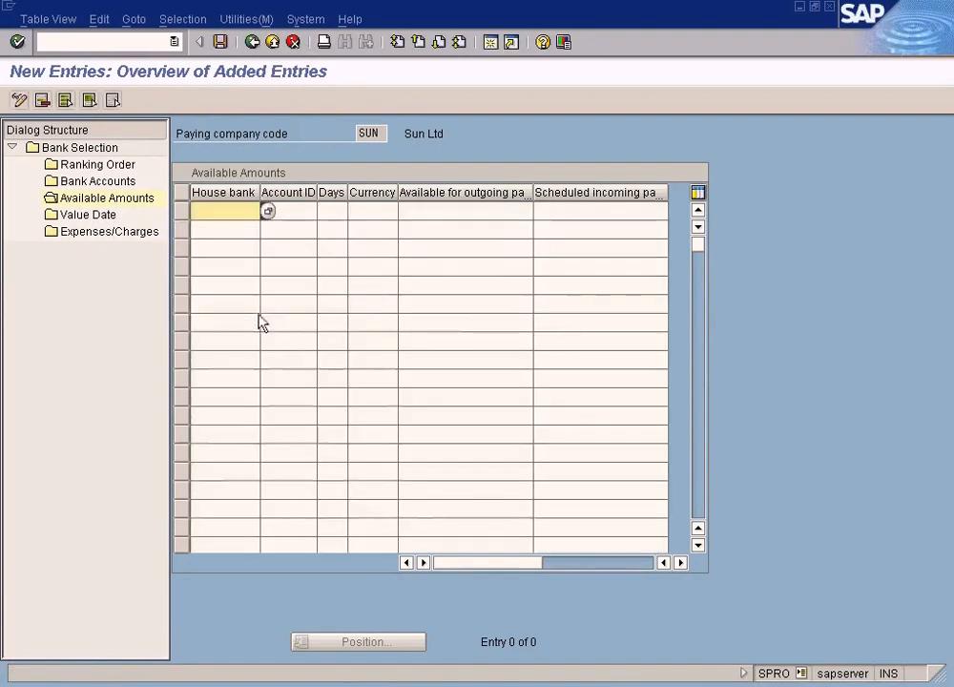
click(227, 45)
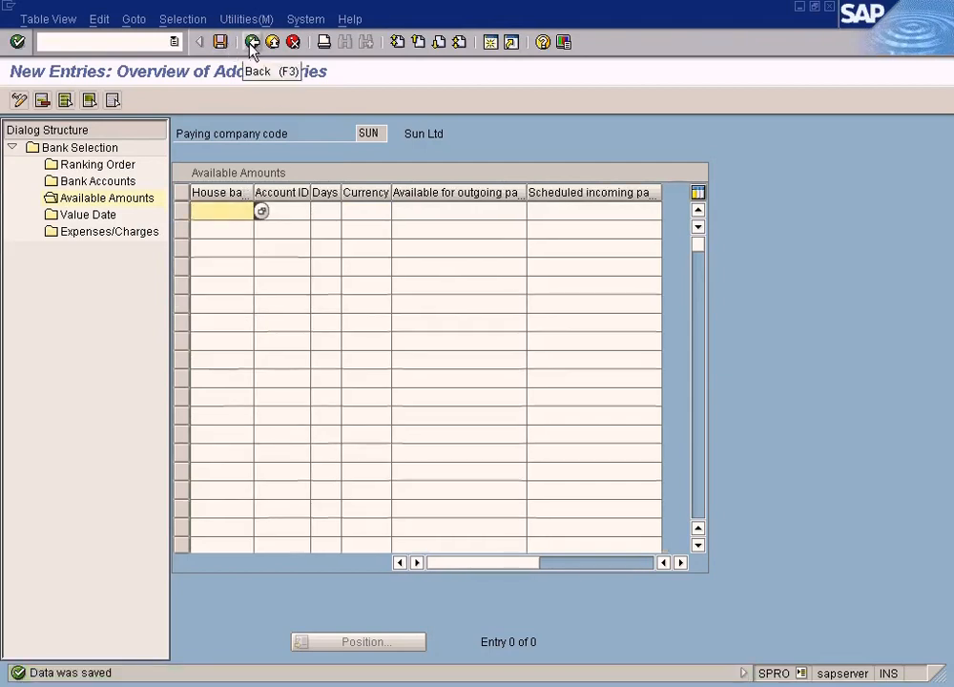
click(251, 43)
click(251, 43)
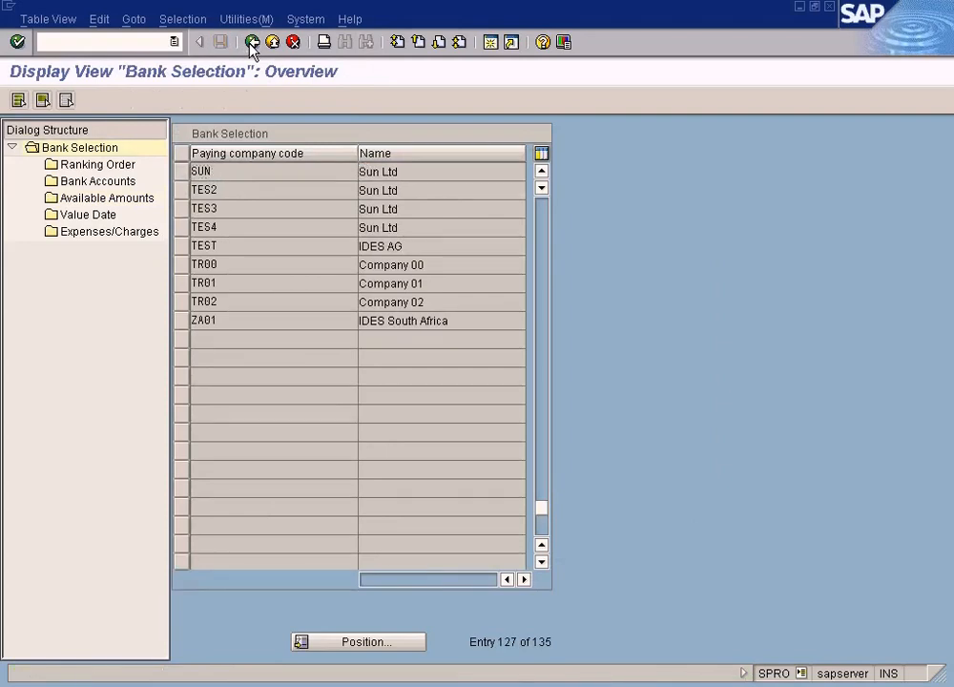
click(251, 43)
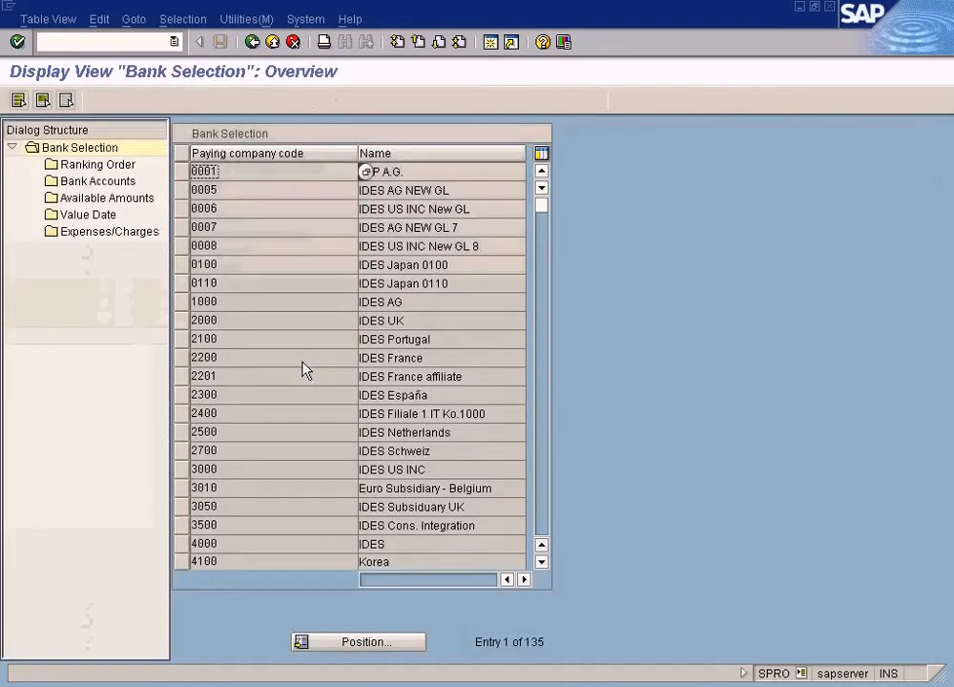
Position the bank selection list on paying company code SUN and open its ranking order.
click(379, 647)
text(sun)
key(Return)
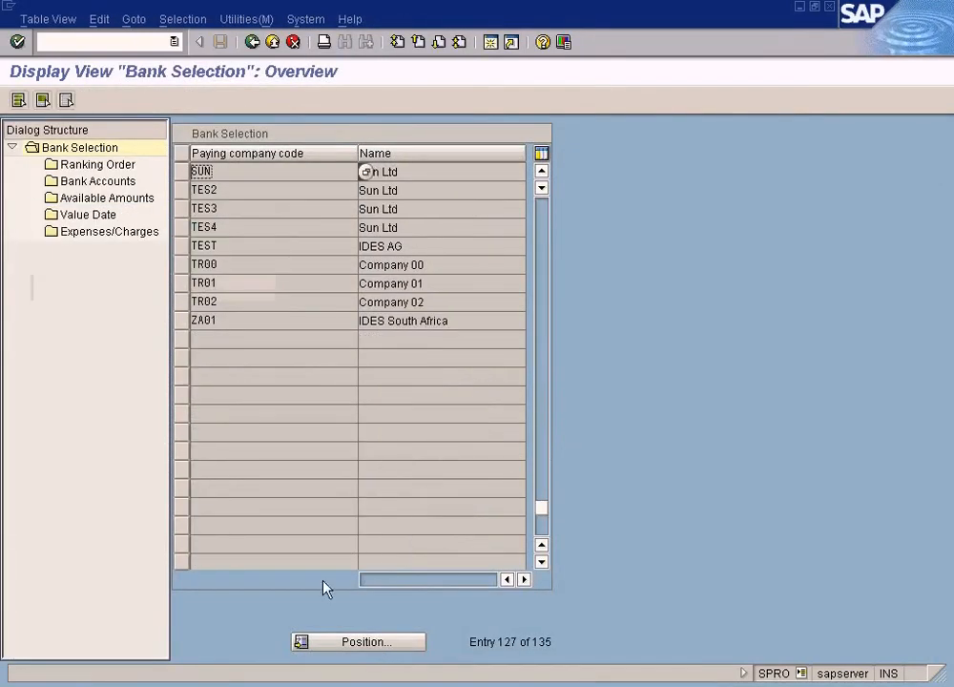
click(181, 172)
double_click(124, 166)
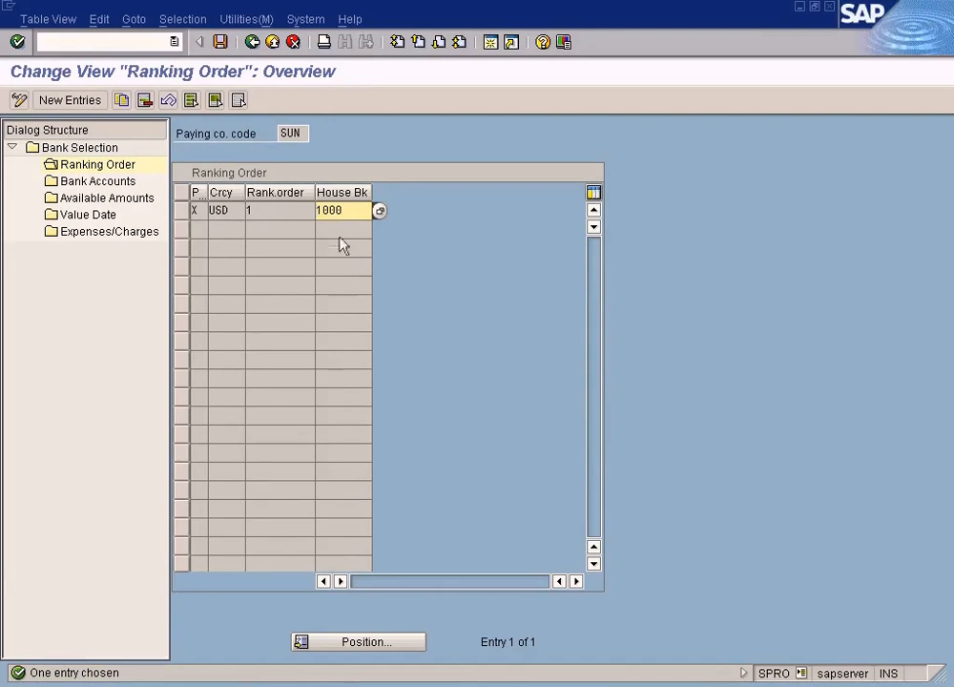
Review the available amounts and bank accounts of company code SUN, then return to the IMG structure.
click(142, 198)
double_click(142, 197)
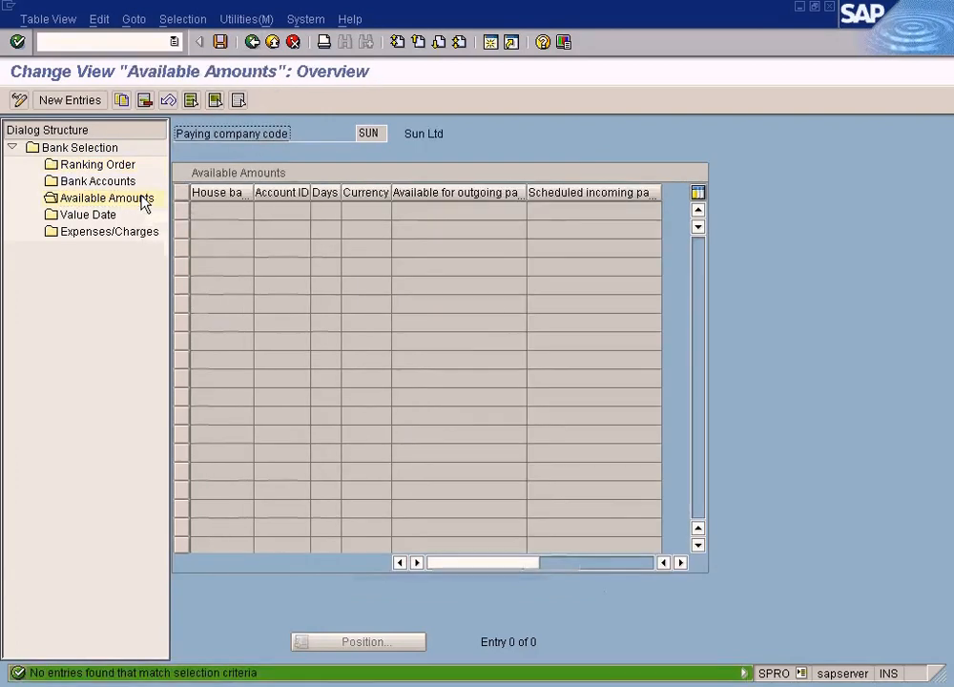
double_click(99, 181)
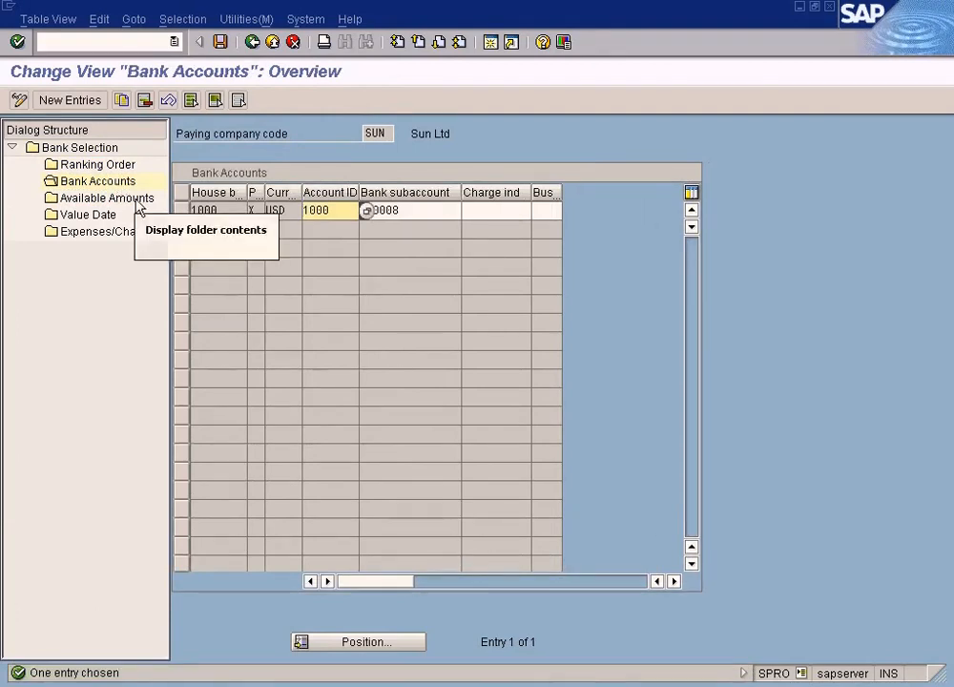
click(416, 211)
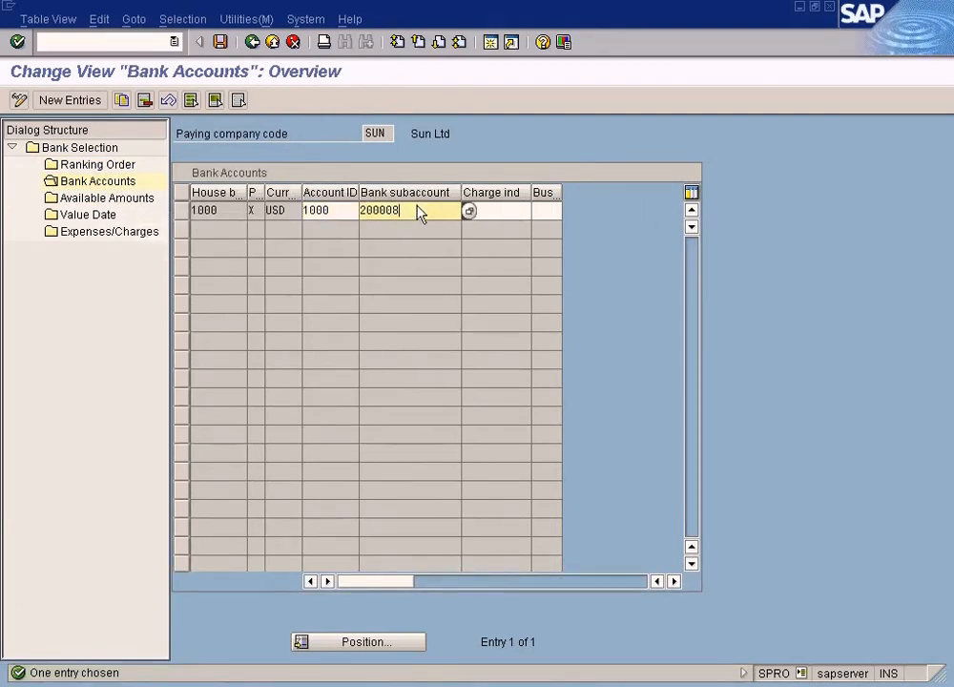
click(339, 212)
click(234, 215)
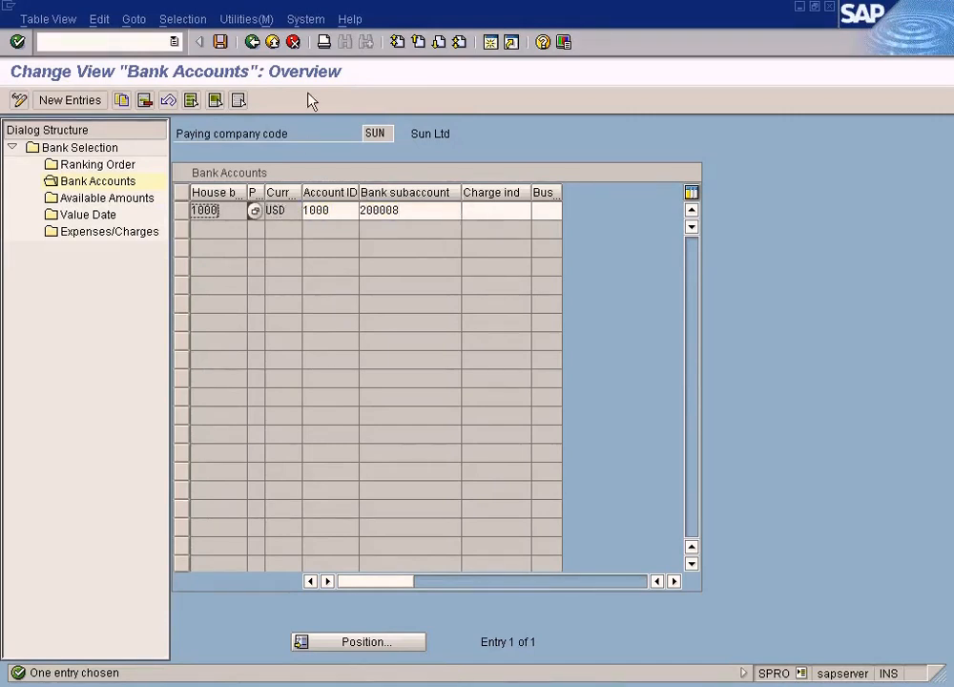
click(272, 43)
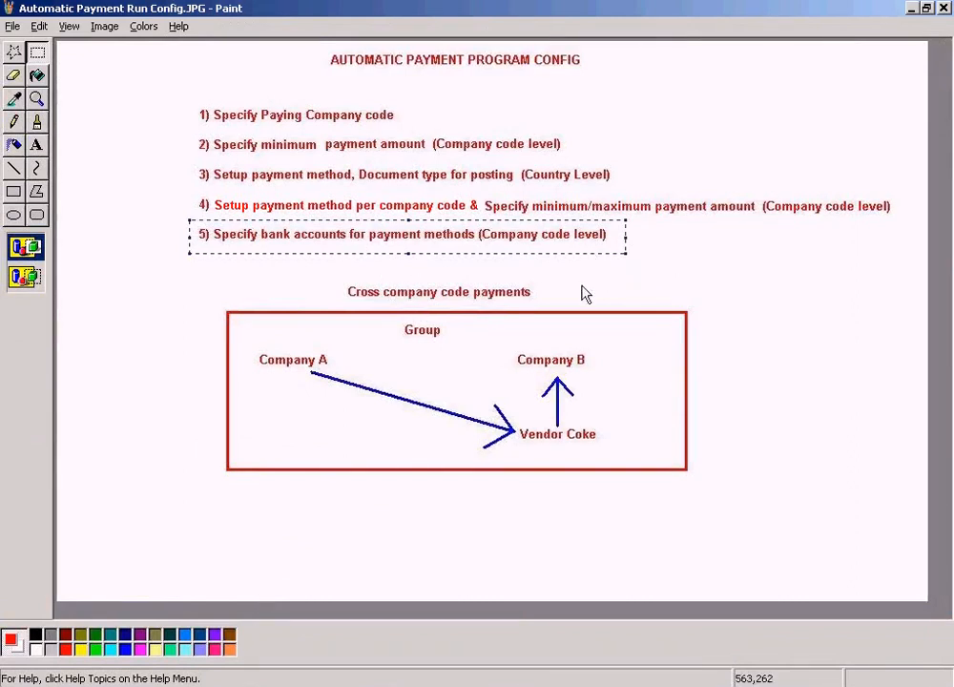
Review the payment program configuration checklist in Paint and switch to the SAP Training2.doc topic list in Word.
key(alt+Tab)
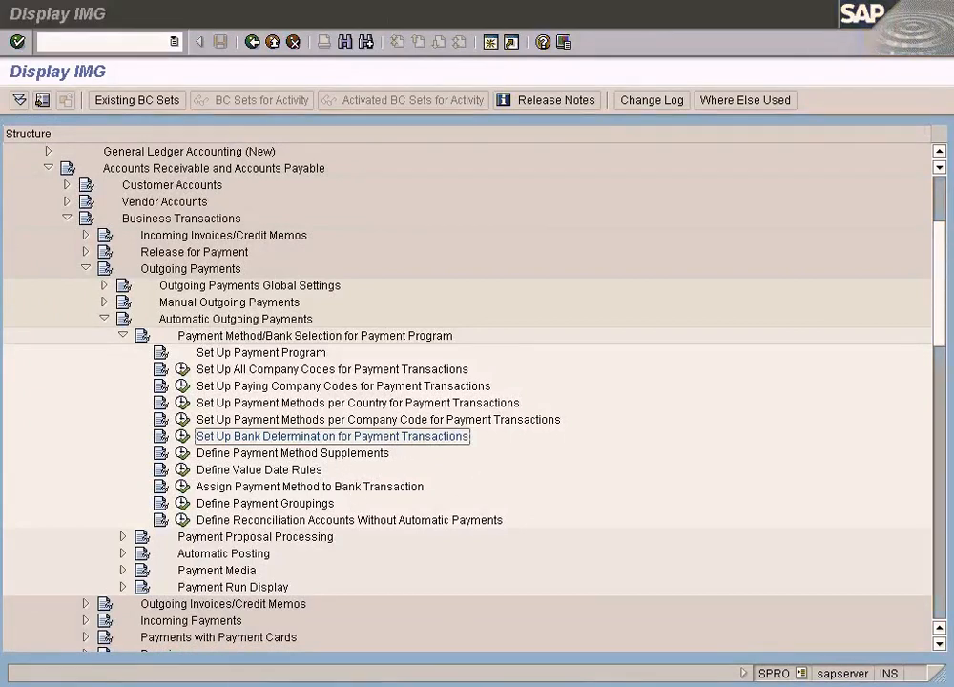
key(alt+Tab)
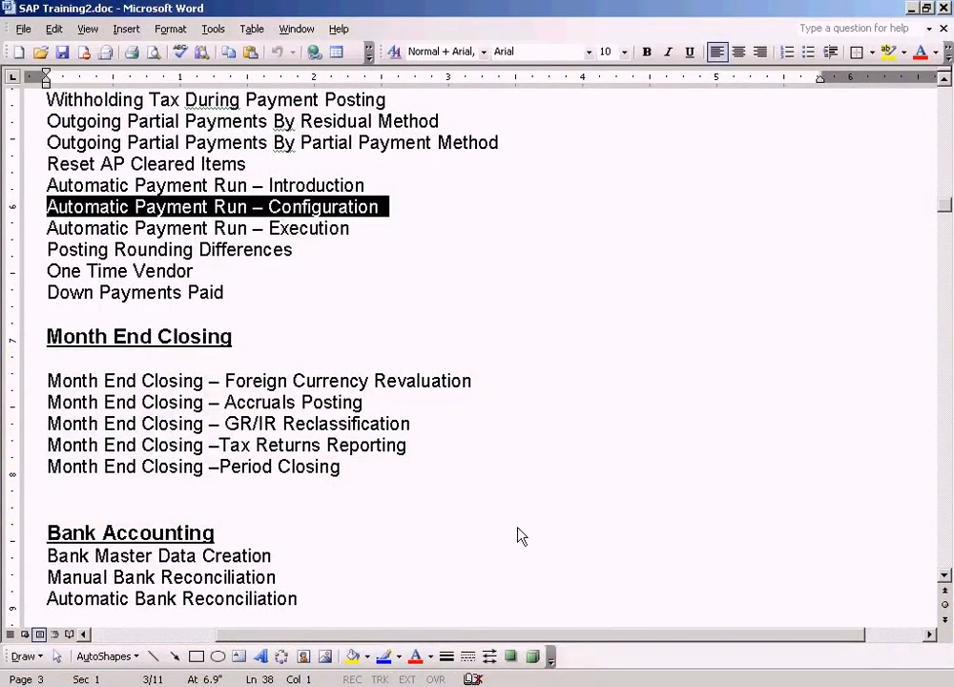
click(544, 684)
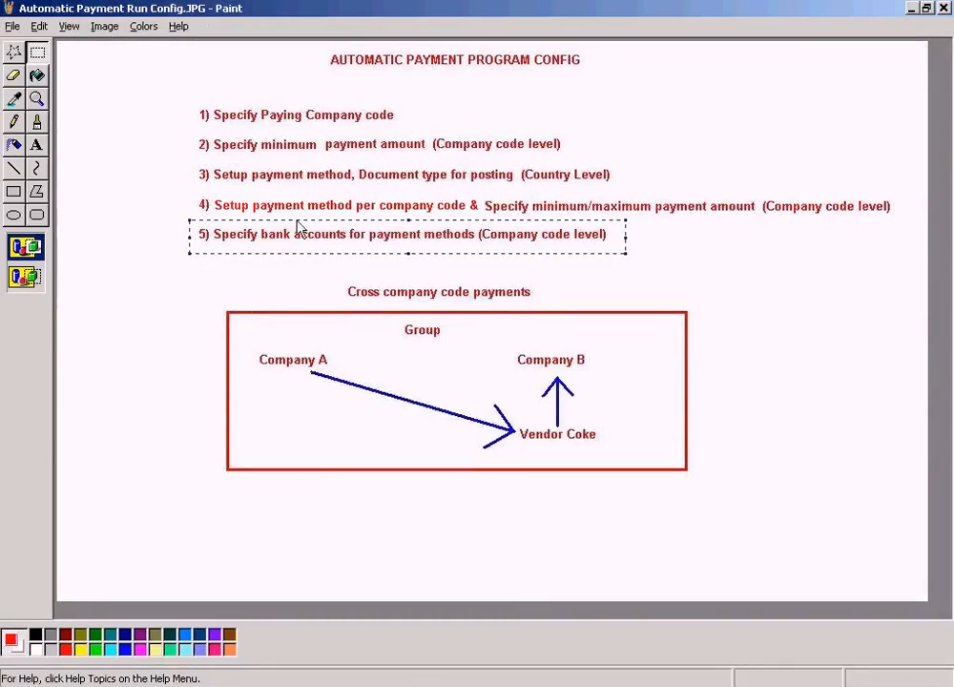
key(alt+Tab)
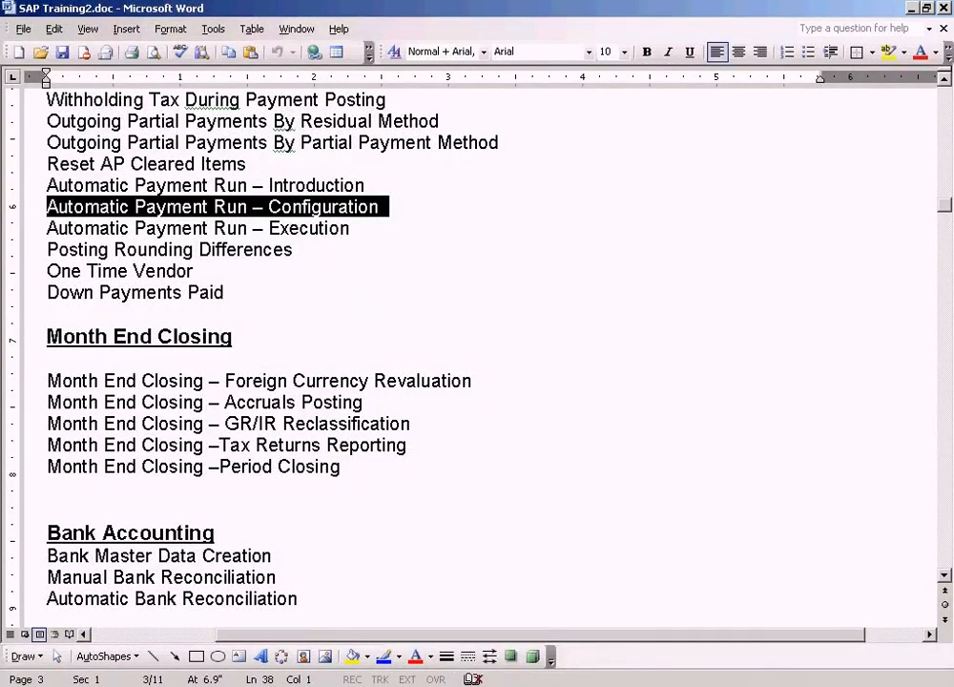
click(753, 684)
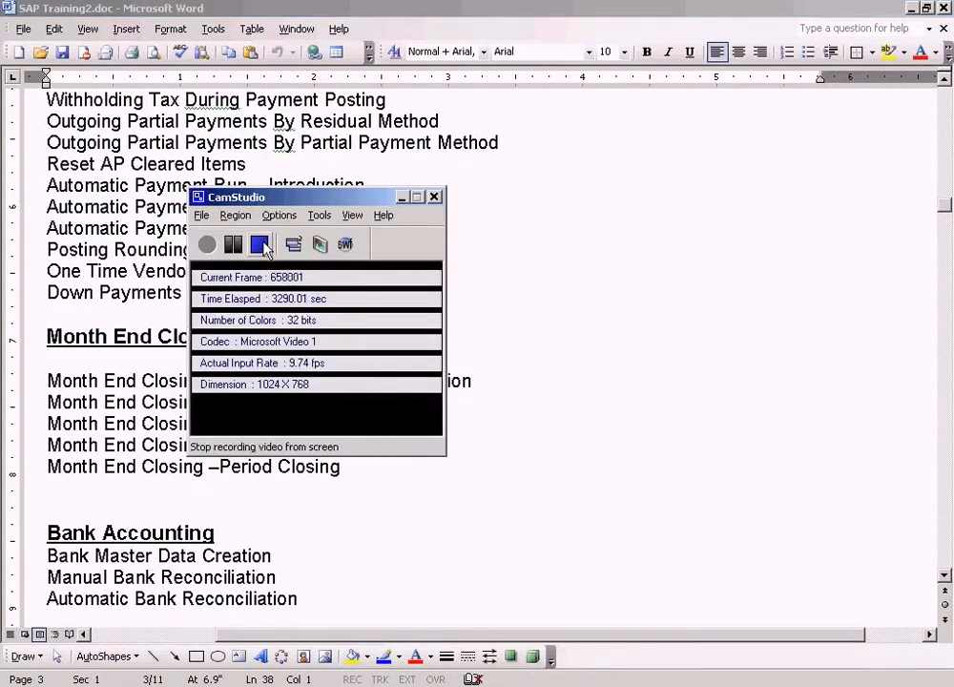
click(262, 244)
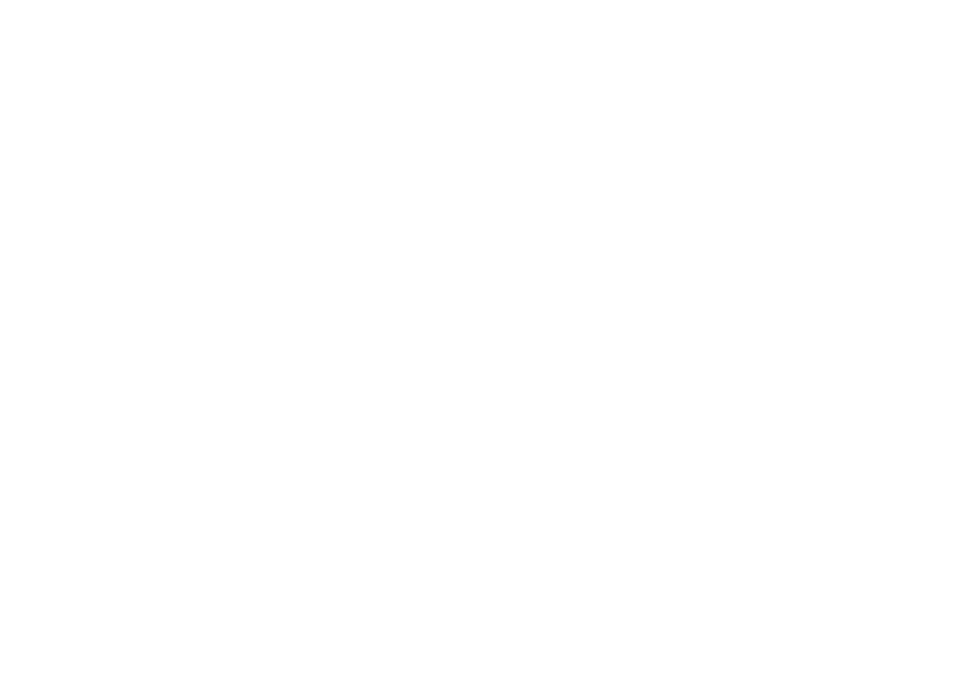